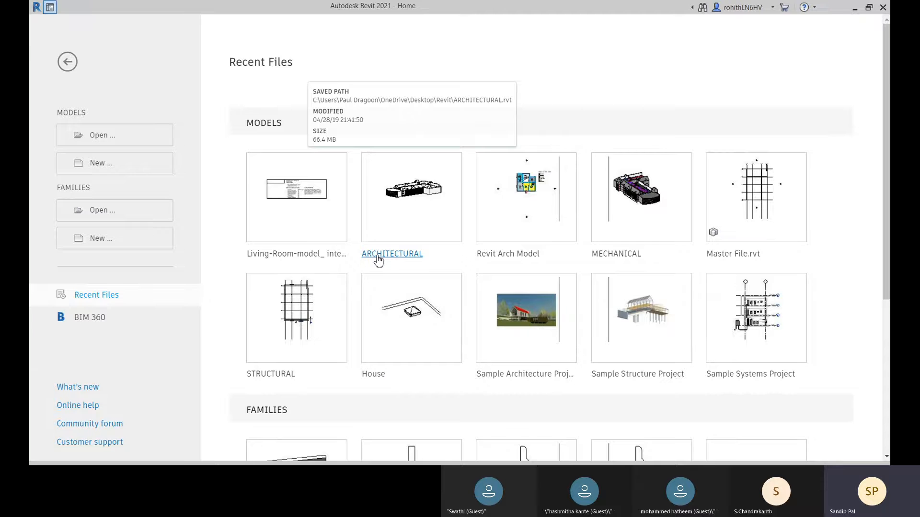
- Open the ARCHITECTURAL project and bring up the 101 FIRST FLOOR plan with the site modelling tools ready
click(378, 260)
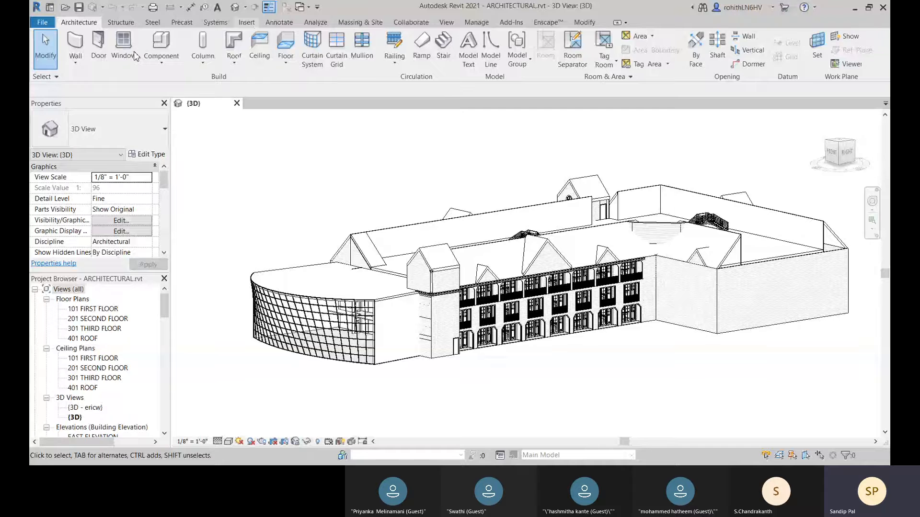
click(246, 22)
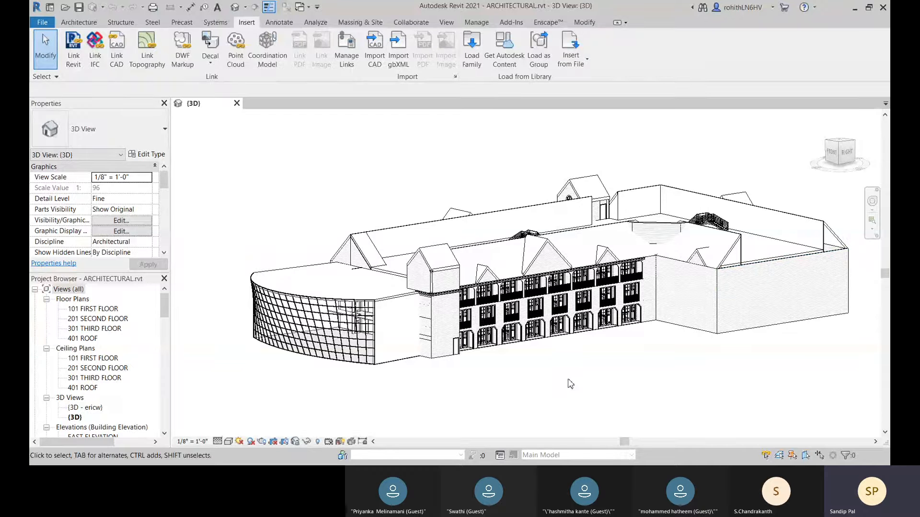
click(349, 23)
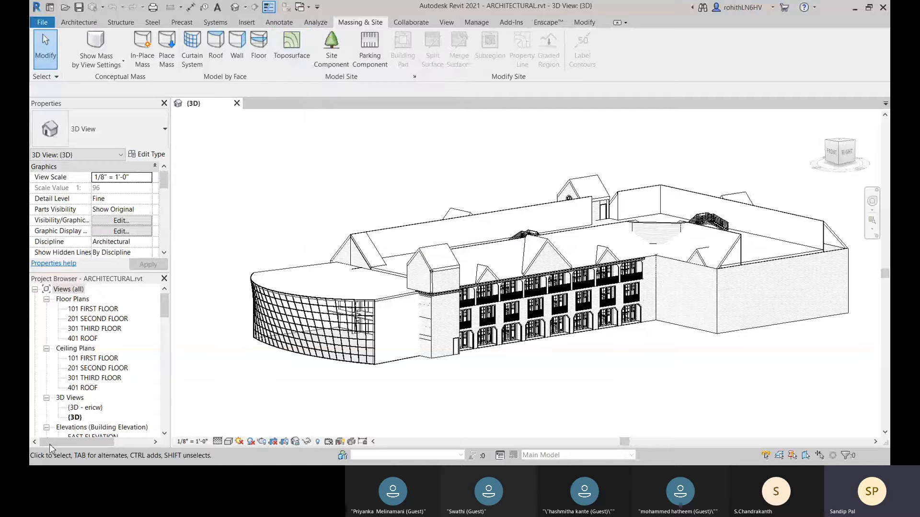
click(96, 309)
double_click(96, 311)
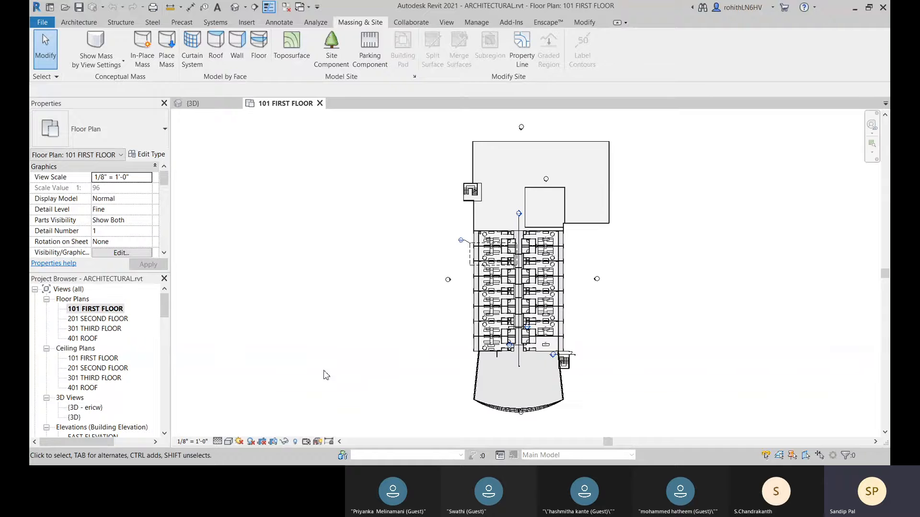
- Start a toposurface and place its first point at elevation 0' 0" north of the building's northwest corner
scroll(626, 371, down, 2)
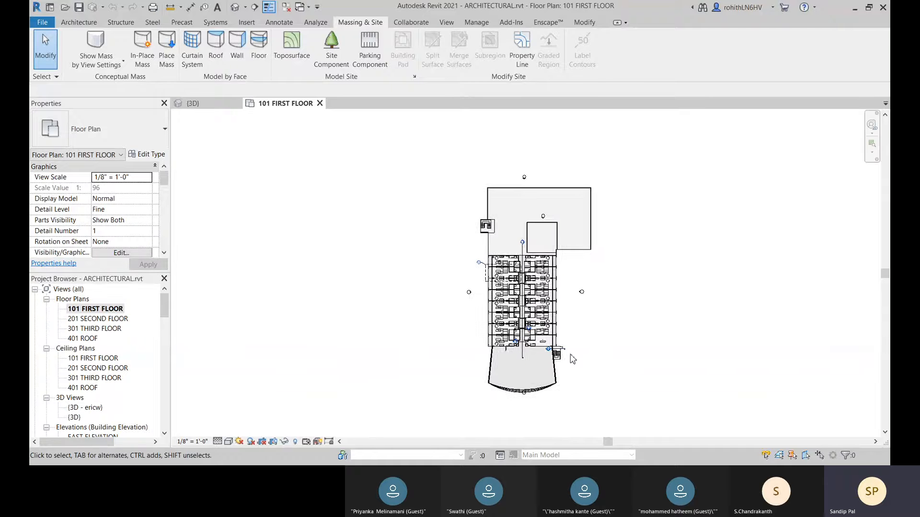
click(290, 57)
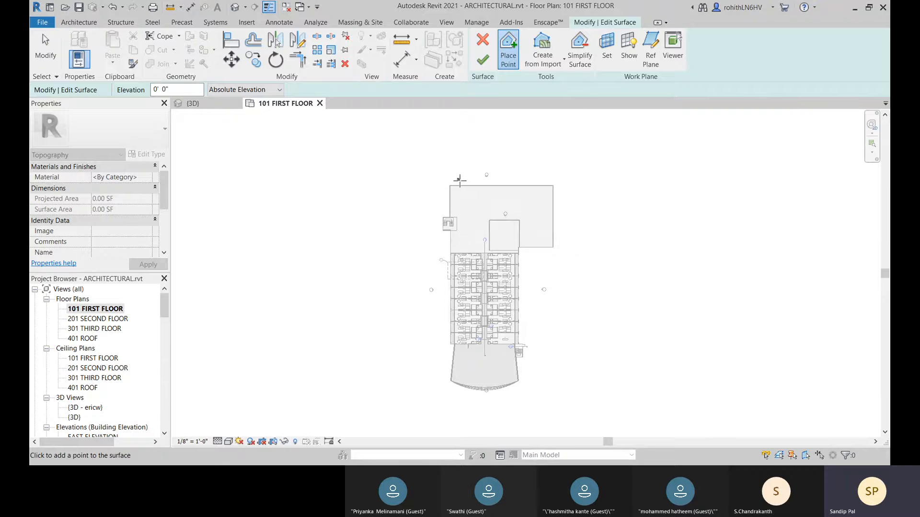
click(444, 135)
middle_drag(453, 152, 456, 189)
click(444, 146)
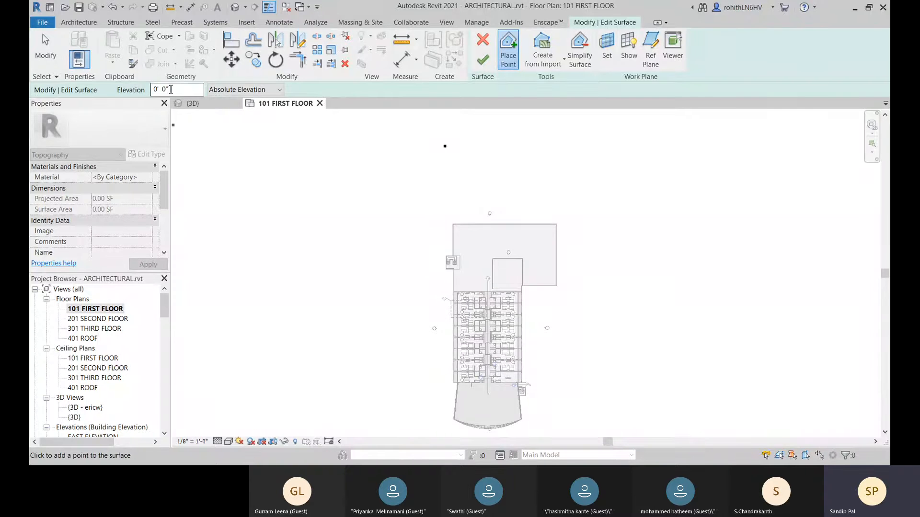
- Set the point elevation to 6" and place two surface points, one northwest and one west of the building
drag(170, 90, 148, 92)
text(6)
click(368, 186)
middle_drag(305, 285, 312, 247)
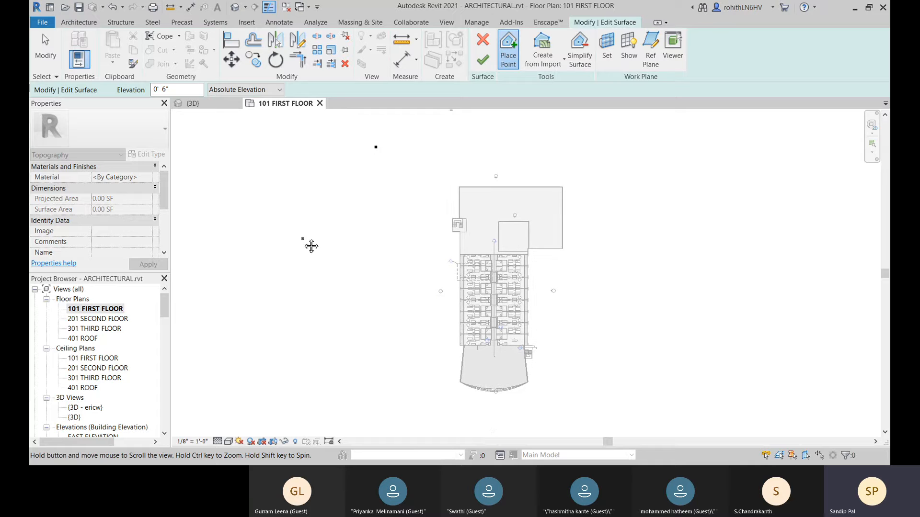
click(344, 247)
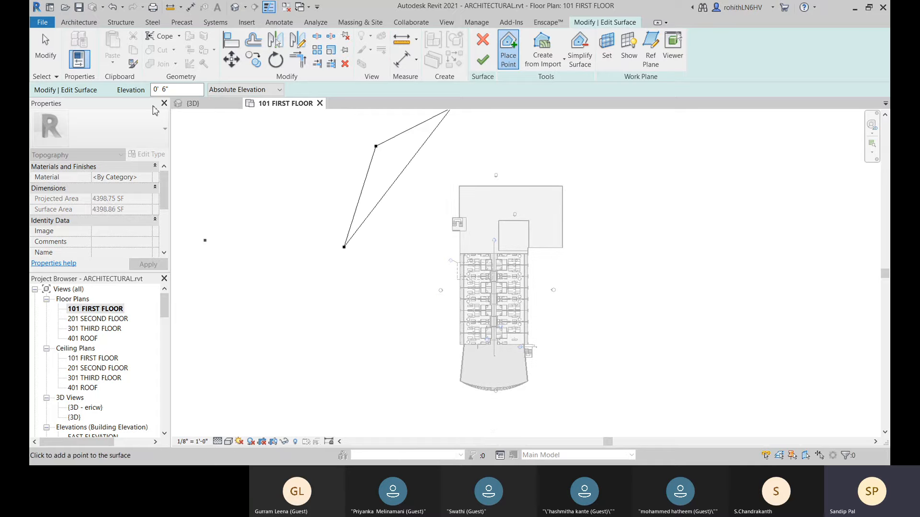
- Add a surface point at elevation 8" west of the building's lower room rows
click(160, 89)
text(8)
key(Return)
click(365, 331)
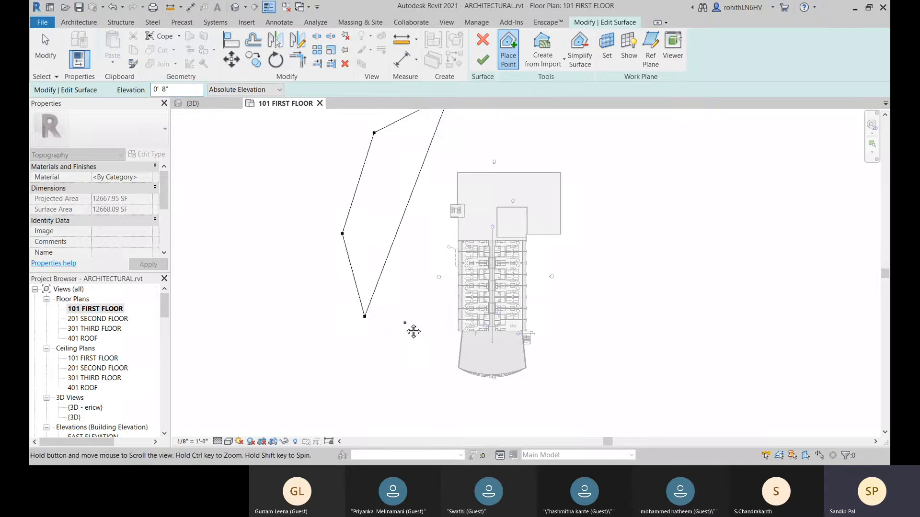
- Return the point elevation to 6" and place a surface point southwest of the building
click(188, 89)
drag(188, 88, 134, 93)
text(6)
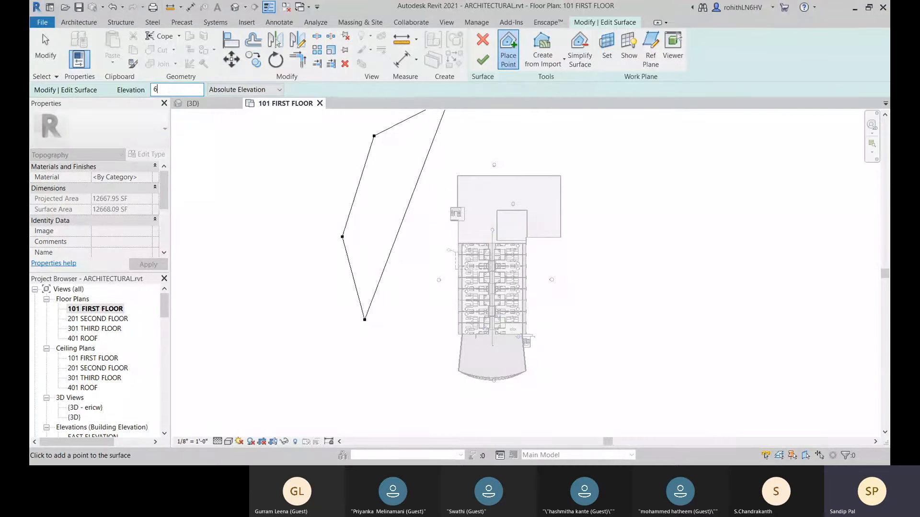
text(")
key(Return)
click(385, 394)
- Set the point elevation to 4" and place a surface point just south of the curved front's west end
double_click(173, 89)
text(4)
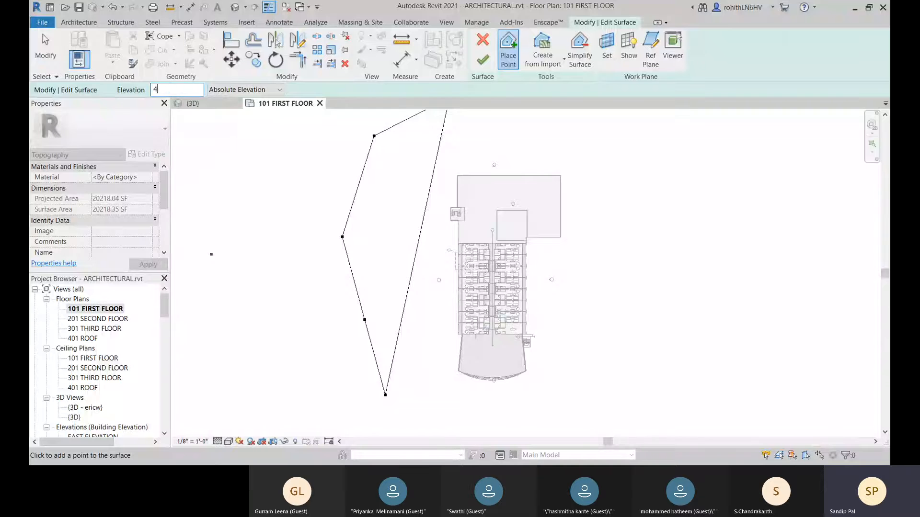
key(Return)
middle_drag(453, 422, 390, 294)
click(396, 292)
- Set the point elevation to 5" and place two surface points, south and southeast of the curved front
middle_drag(439, 263, 427, 362)
double_click(164, 90)
drag(164, 90, 124, 103)
text(5)
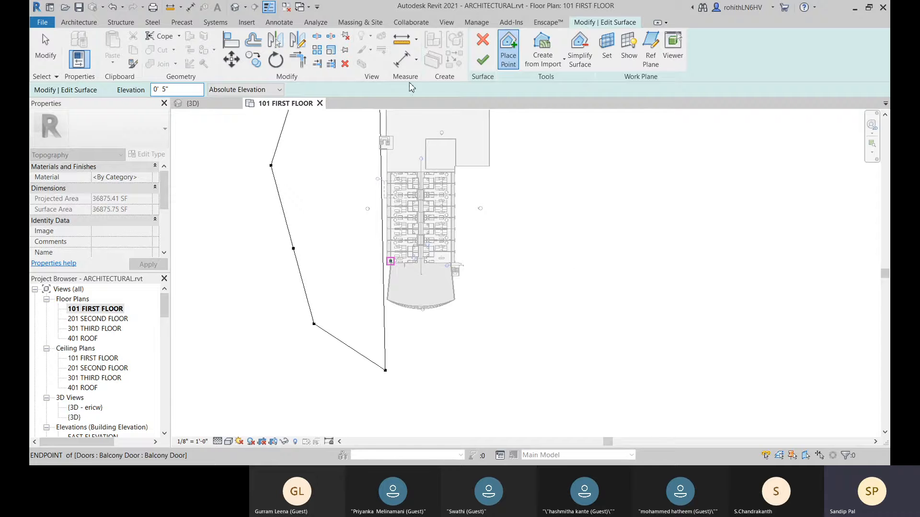
click(468, 371)
middle_drag(532, 343, 499, 360)
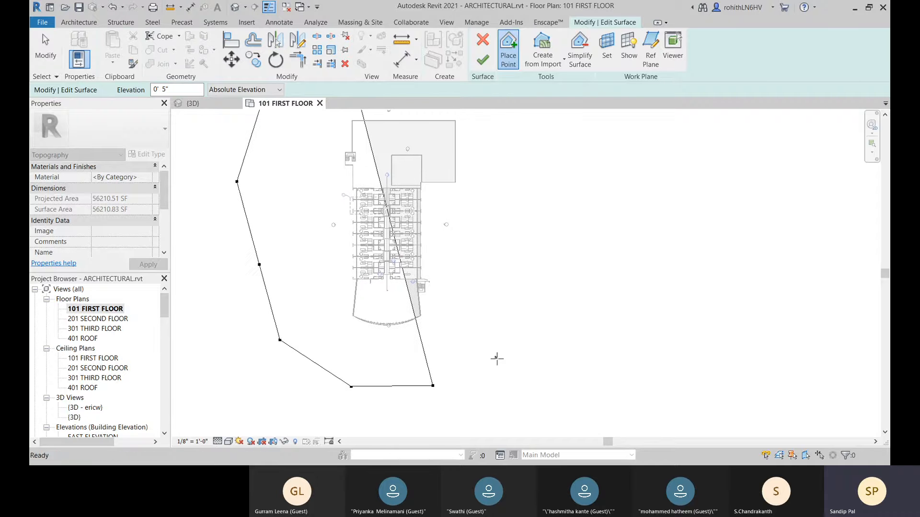
click(505, 342)
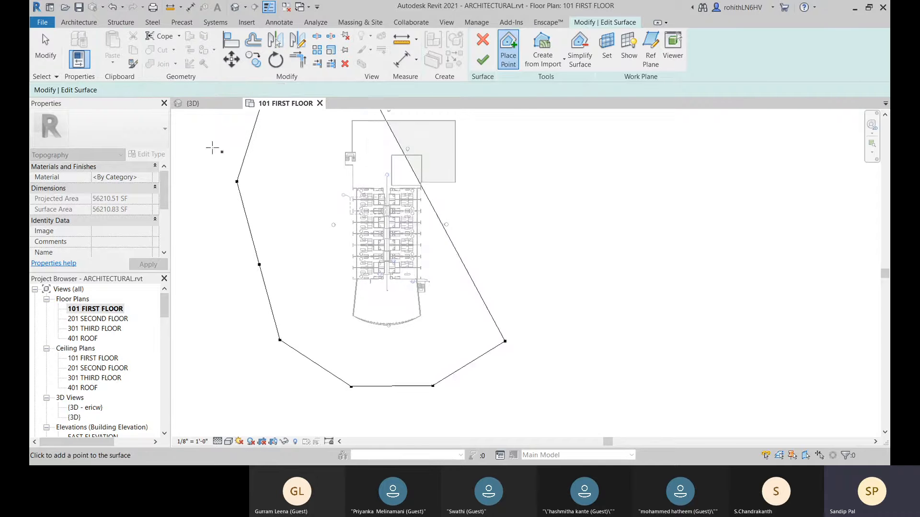
- Set the point elevation to 6" and place two surface points, east and northeast of the building
drag(167, 91, 134, 98)
text(6' 0")
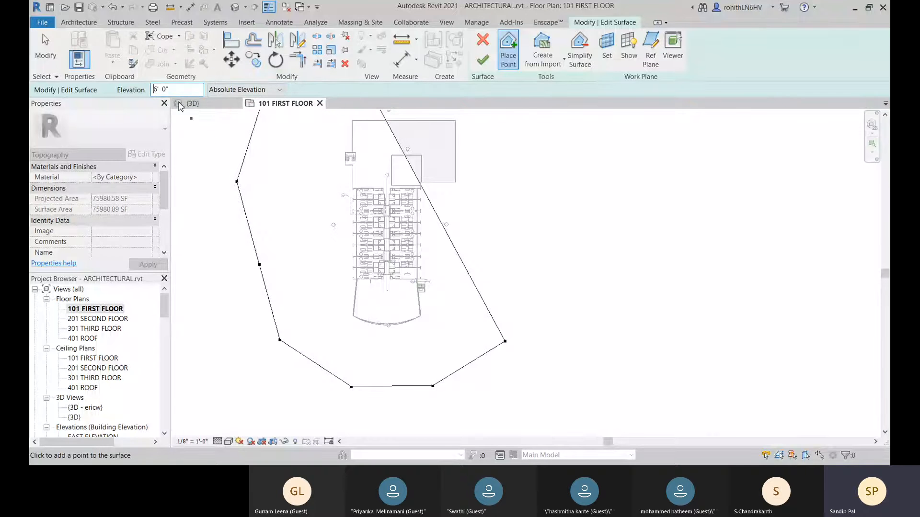
drag(171, 89, 111, 95)
text(6)
key(Return)
click(545, 217)
middle_drag(568, 275, 501, 418)
click(459, 253)
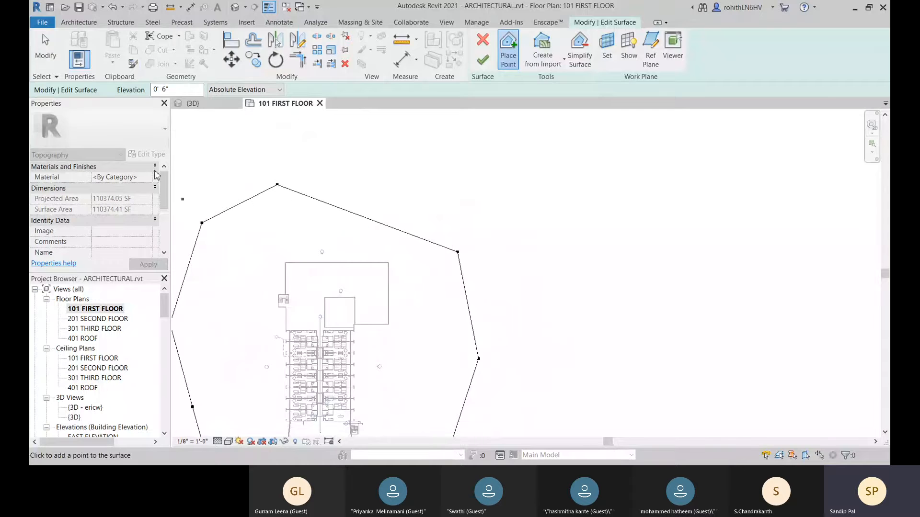
- Add a closing point at elevation 7" north of the building and finish the toposurface
click(153, 90)
text(7)
click(379, 182)
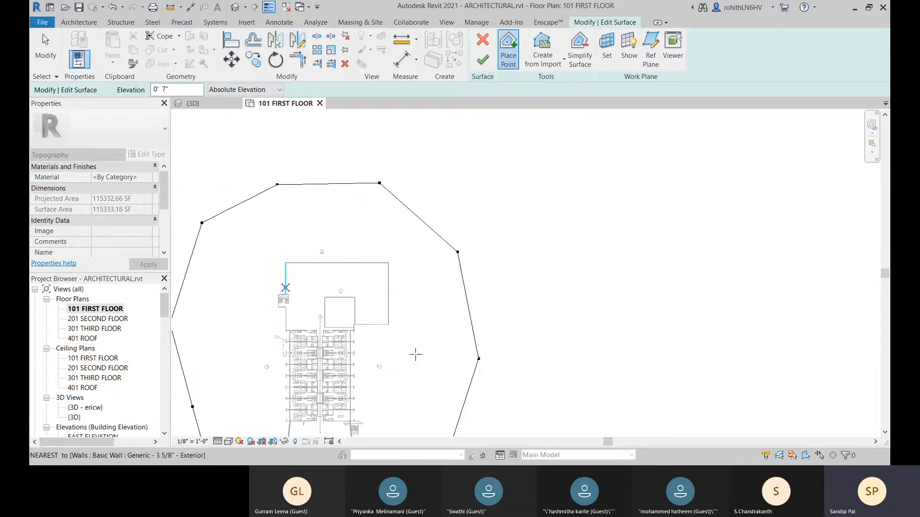
click(484, 61)
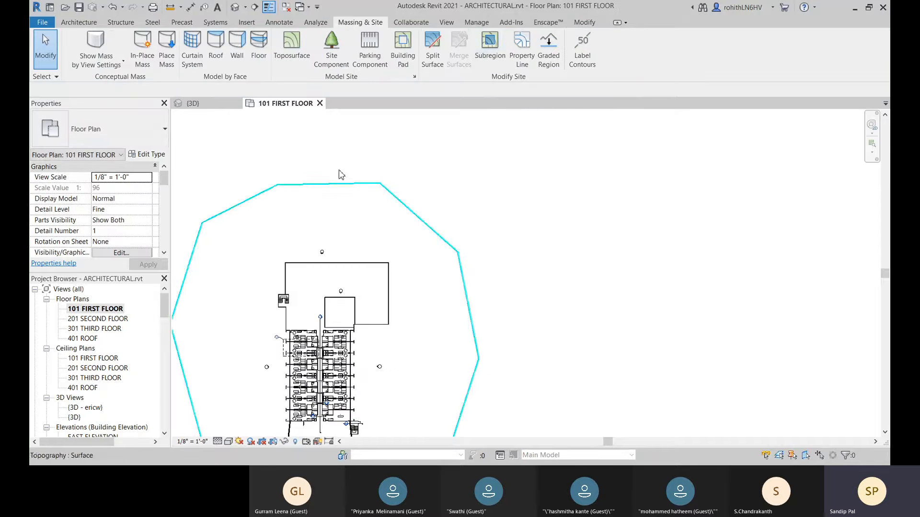
- Switch to the default 3D view and display the model in the Shaded visual style
click(235, 7)
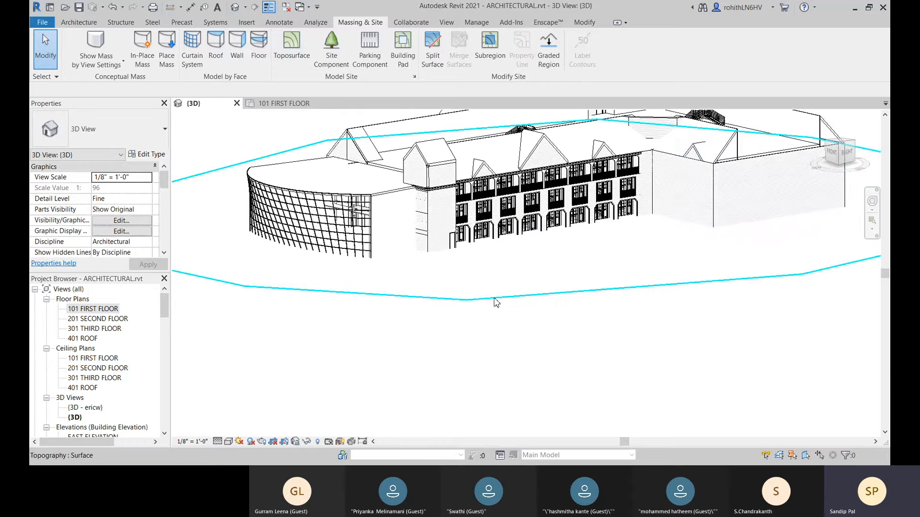
click(228, 442)
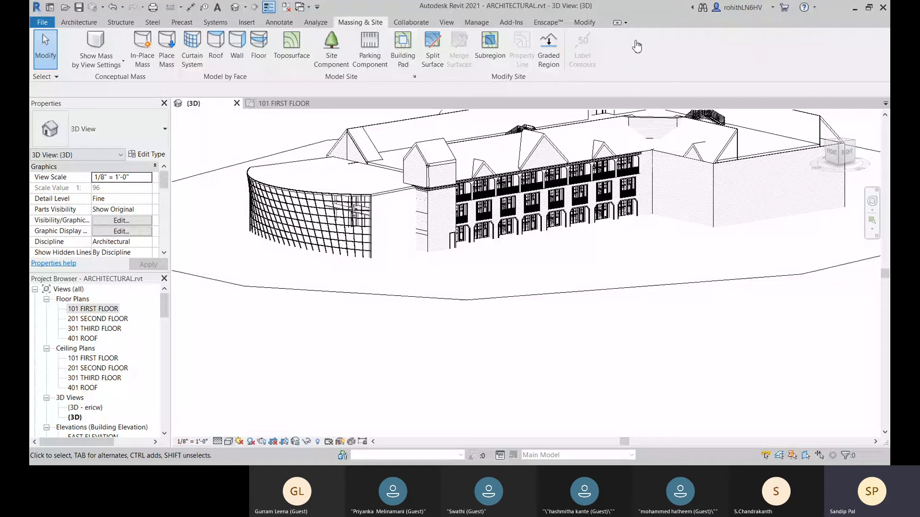
key(s)
key(d)
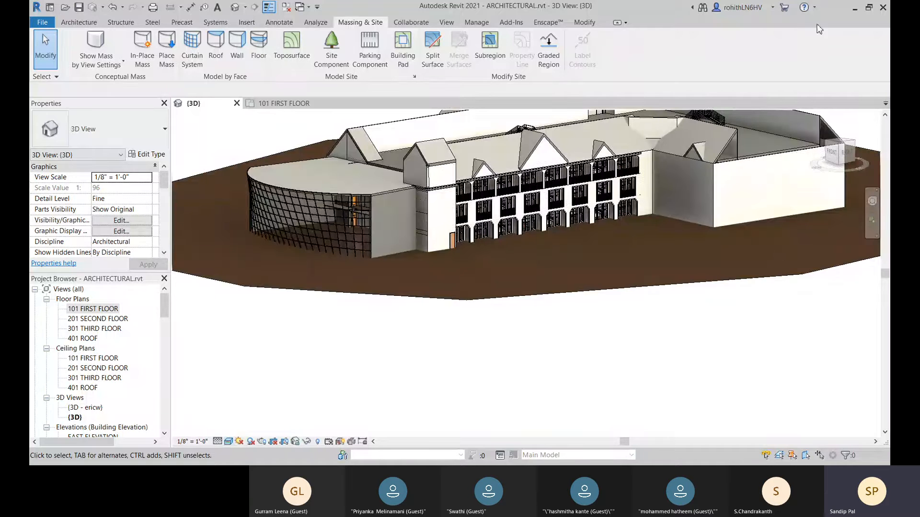
- Select the toposurface around the building and open the Material Browser for its material
middle_drag(590, 341, 591, 377)
click(519, 334)
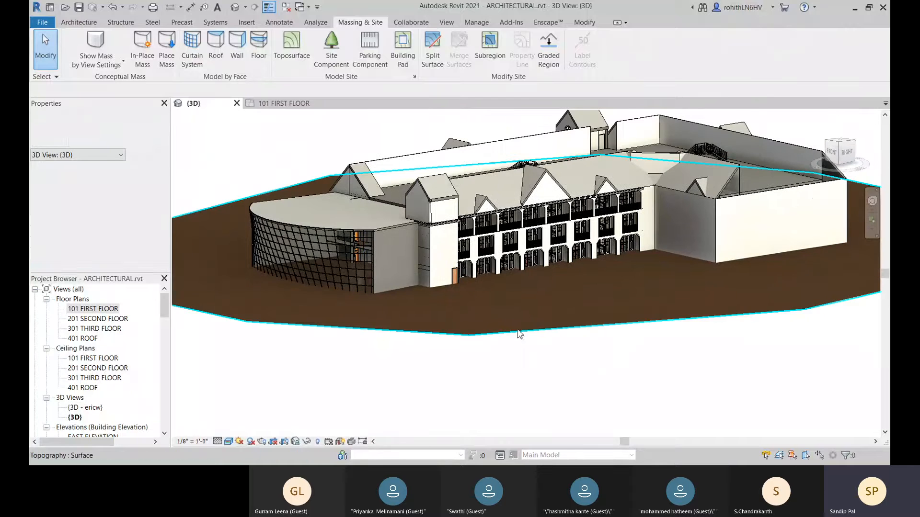
scroll(647, 290, down, 3)
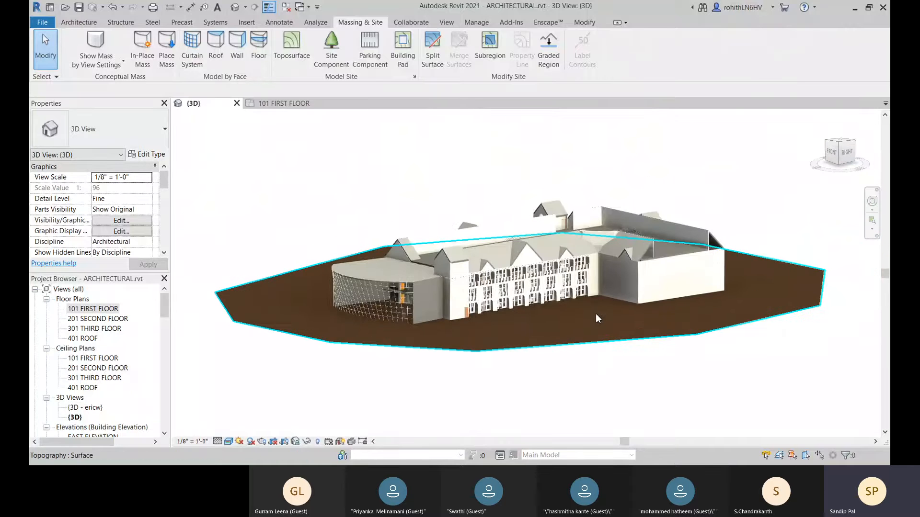
scroll(407, 318, up, 2)
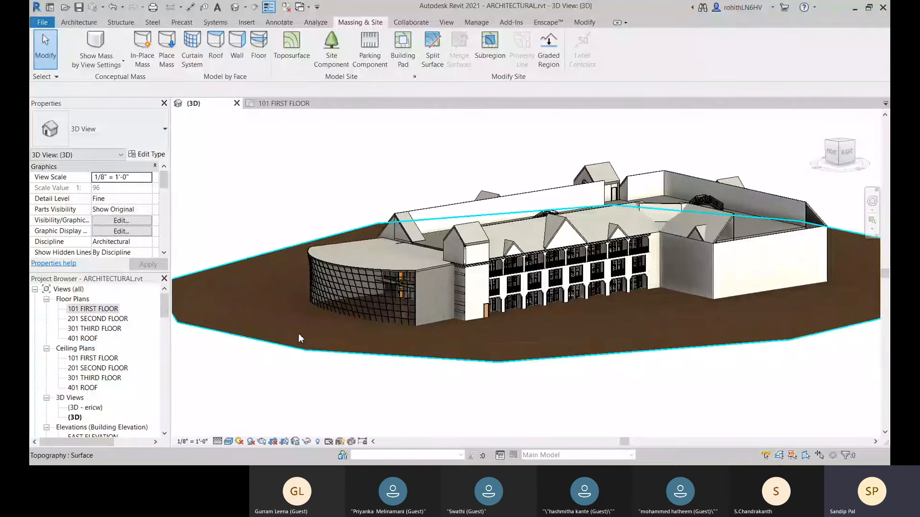
scroll(299, 333, up, 3)
middle_drag(242, 304, 404, 339)
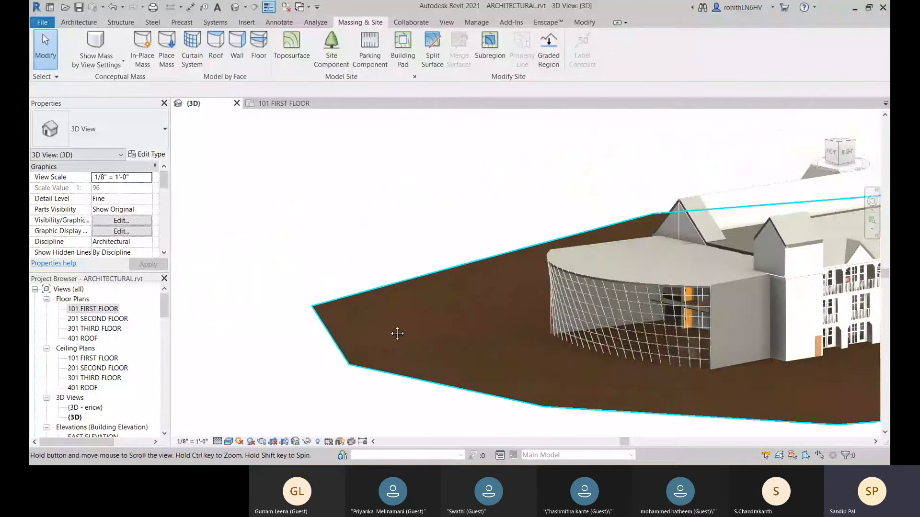
click(371, 318)
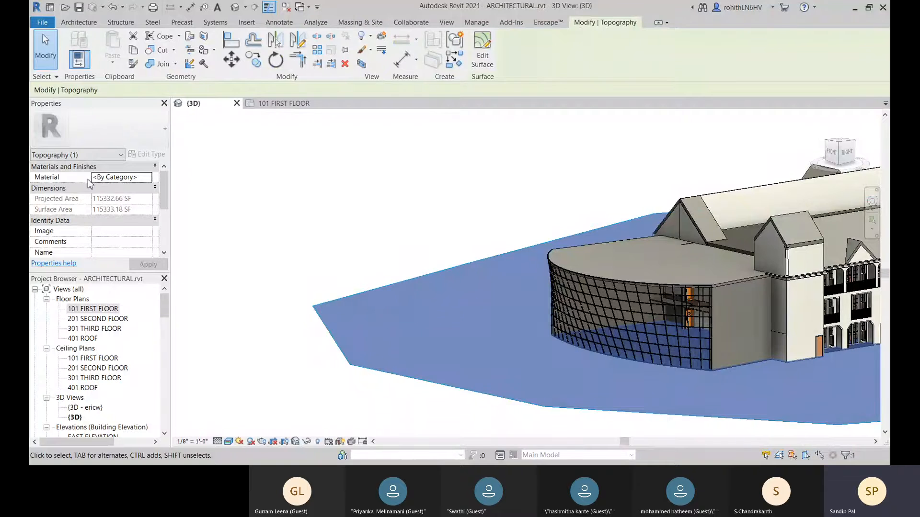
click(148, 178)
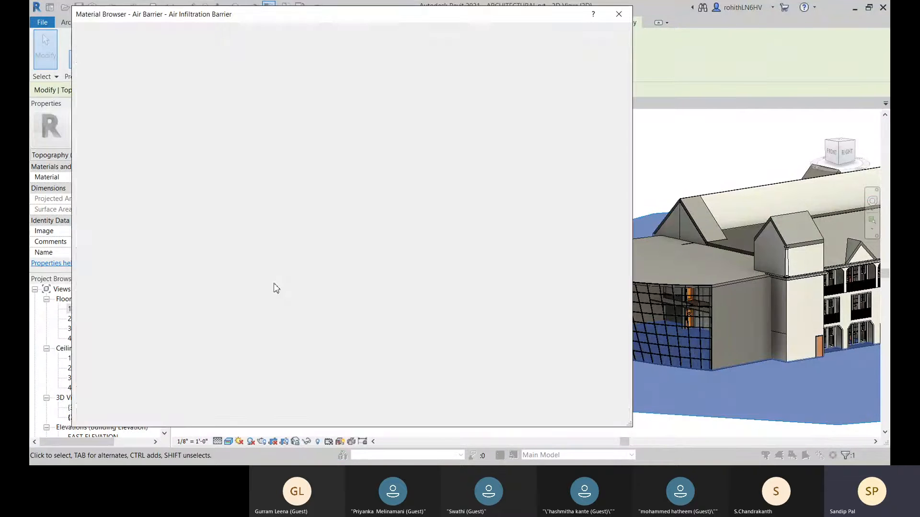
- Search the project materials for grass and choose Site - Grass for the topography
scroll(184, 198, down, 7)
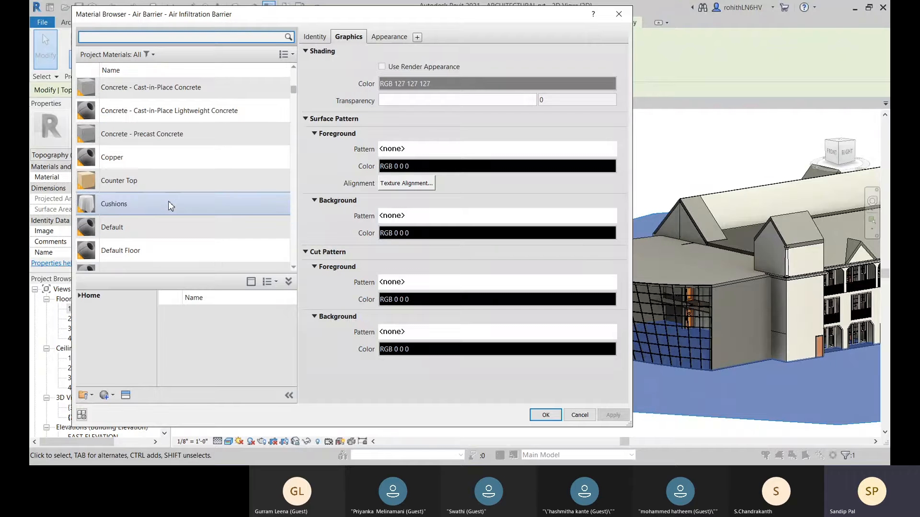
scroll(144, 215, down, 8)
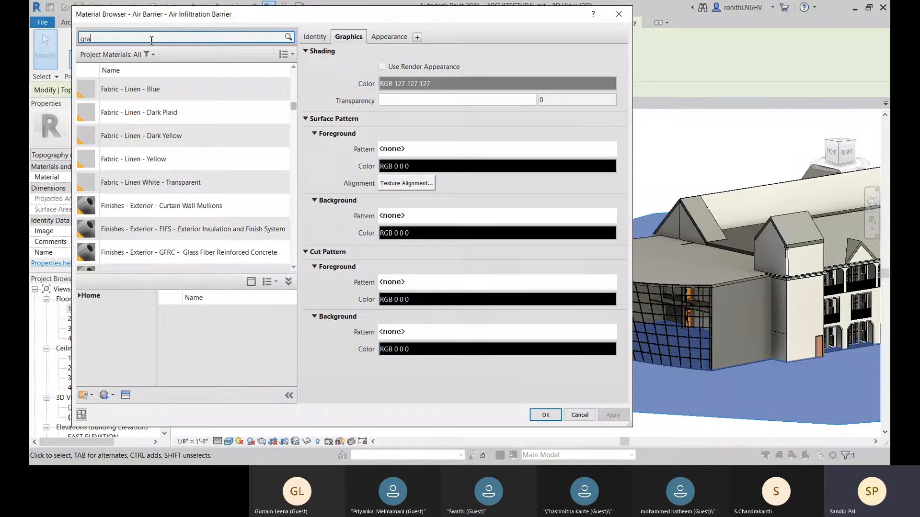
text(ss)
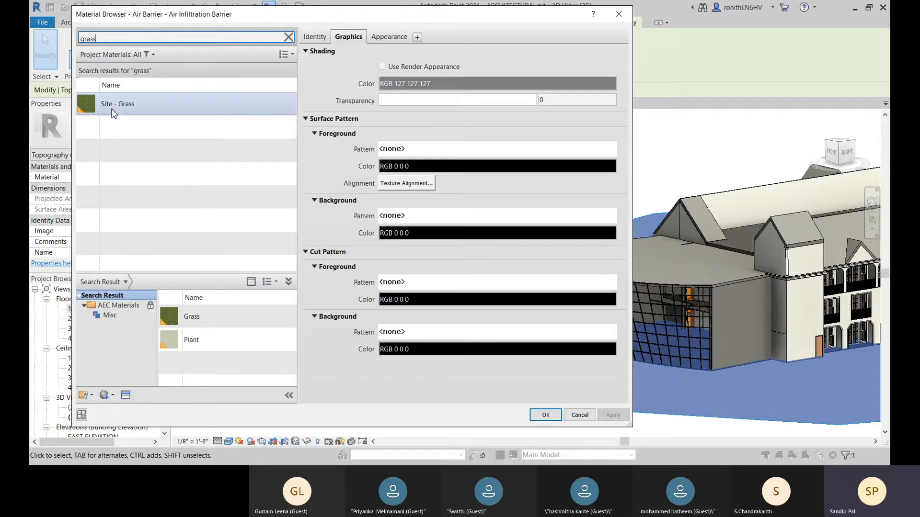
click(200, 109)
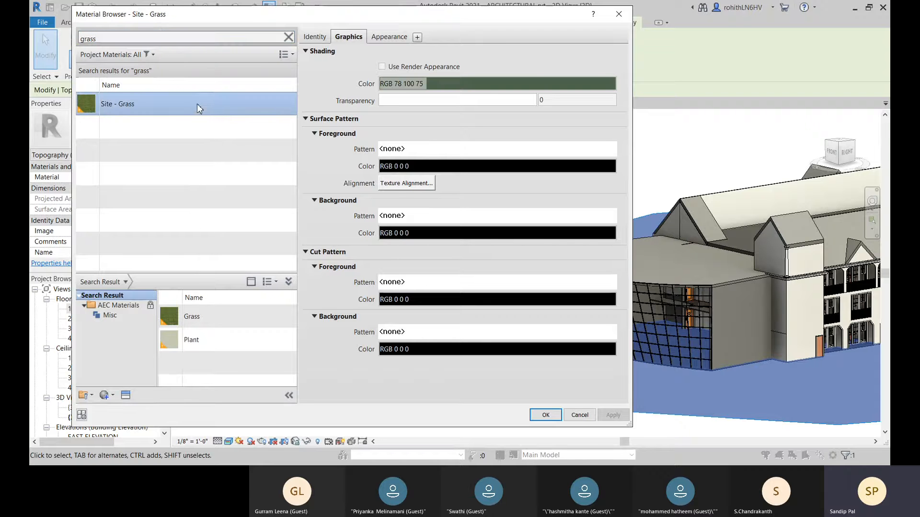
- Replace the texture image in the Site - Grass appearance with SiteWork.Planting.Grass.Bermuda1.jpg
click(382, 67)
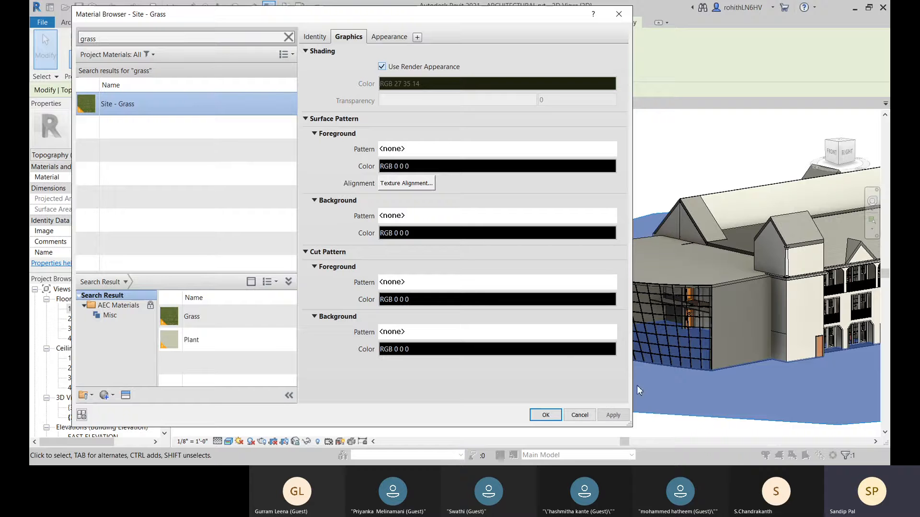
click(382, 67)
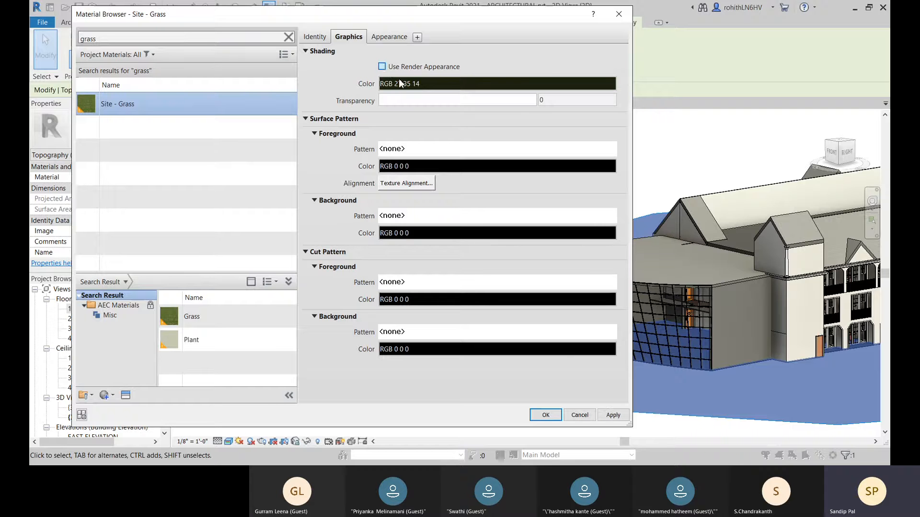
click(381, 37)
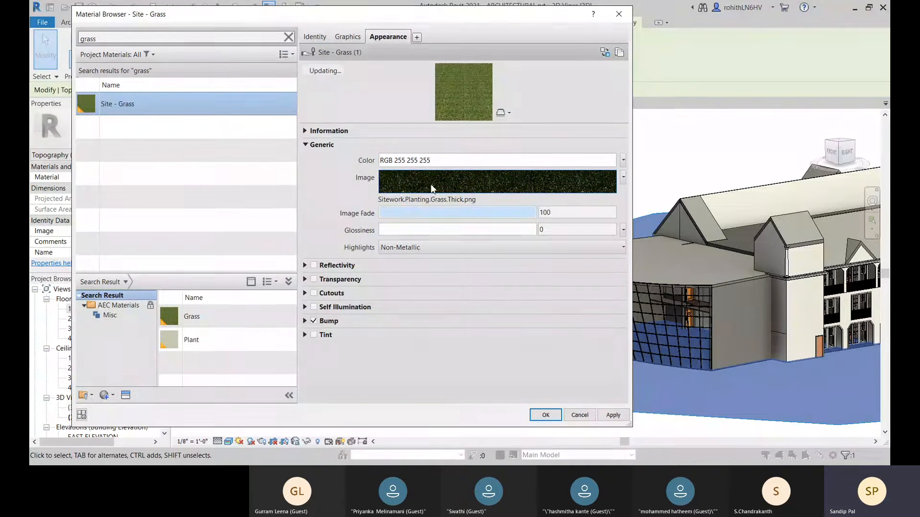
click(480, 190)
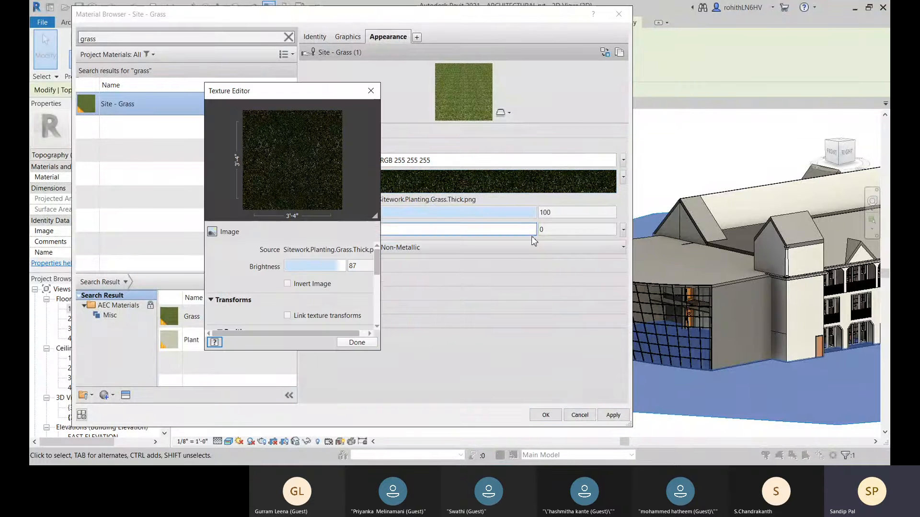
click(370, 91)
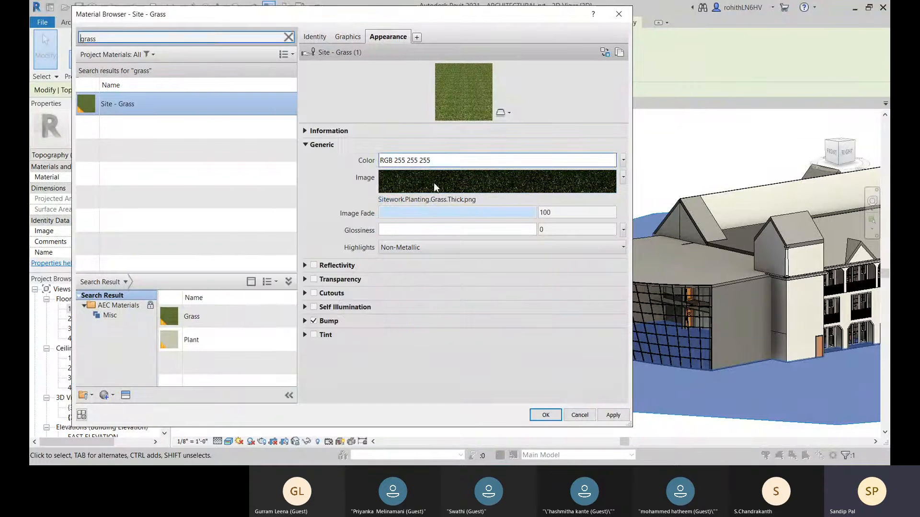
click(443, 202)
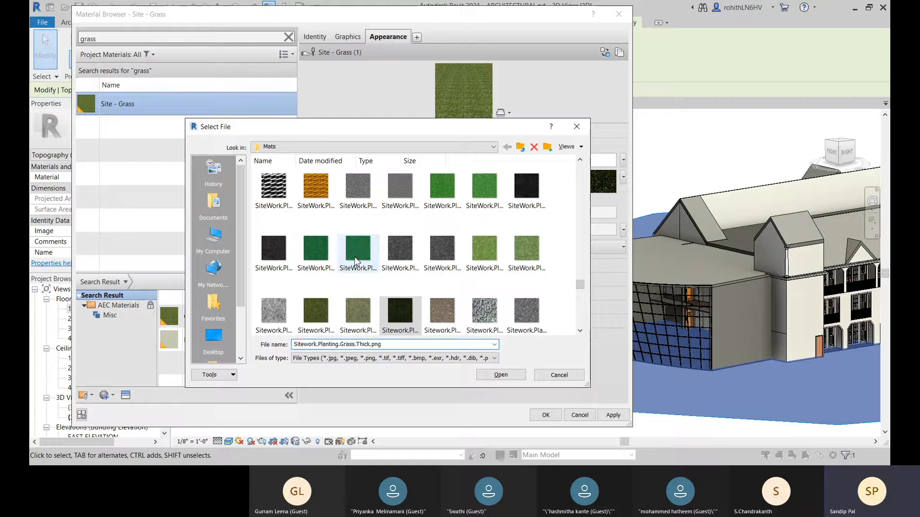
click(491, 196)
click(445, 192)
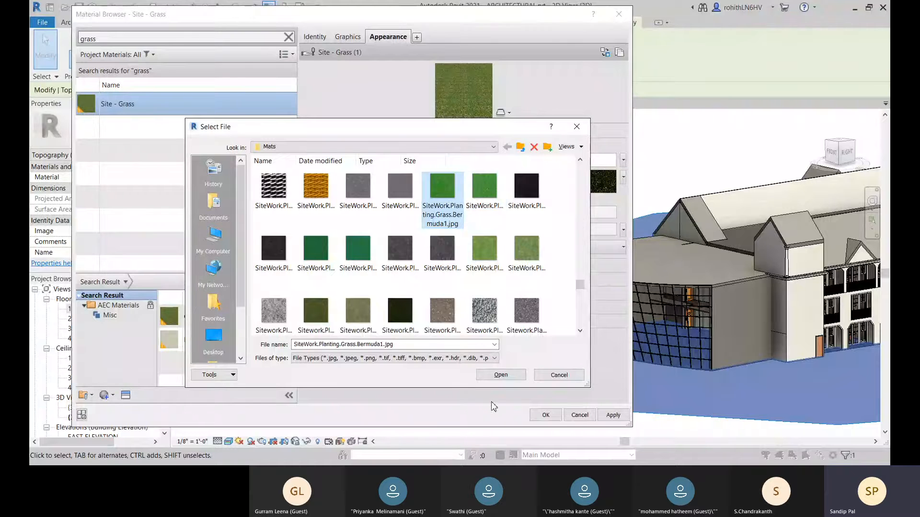
click(500, 375)
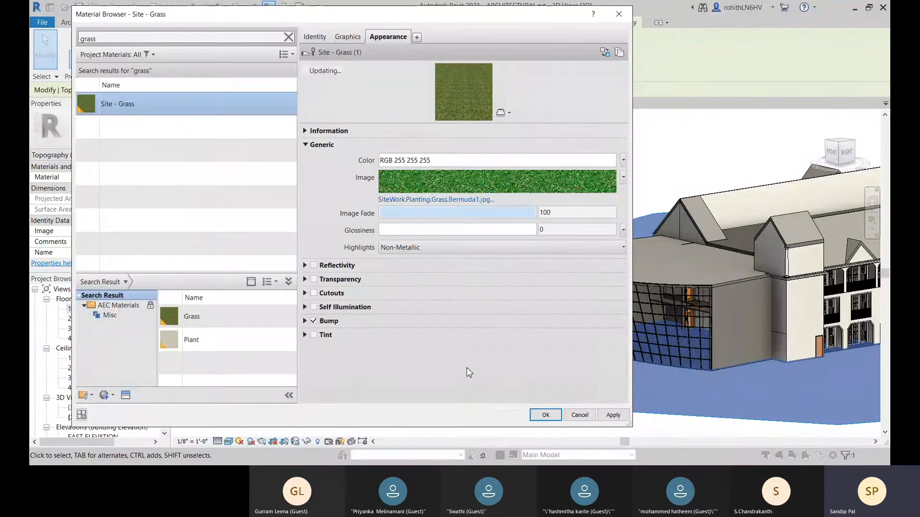
- Enable Use Render Appearance for the Site - Grass shading and accept the material for the topography
click(350, 37)
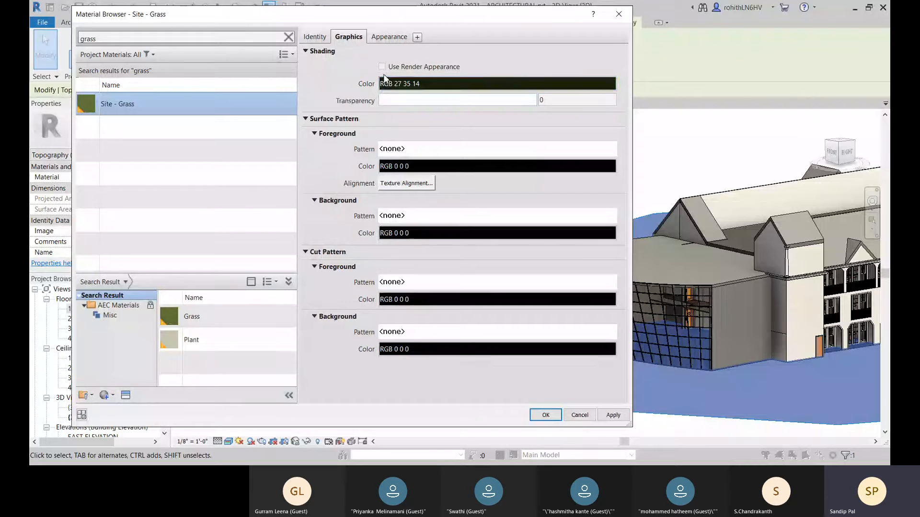
click(613, 415)
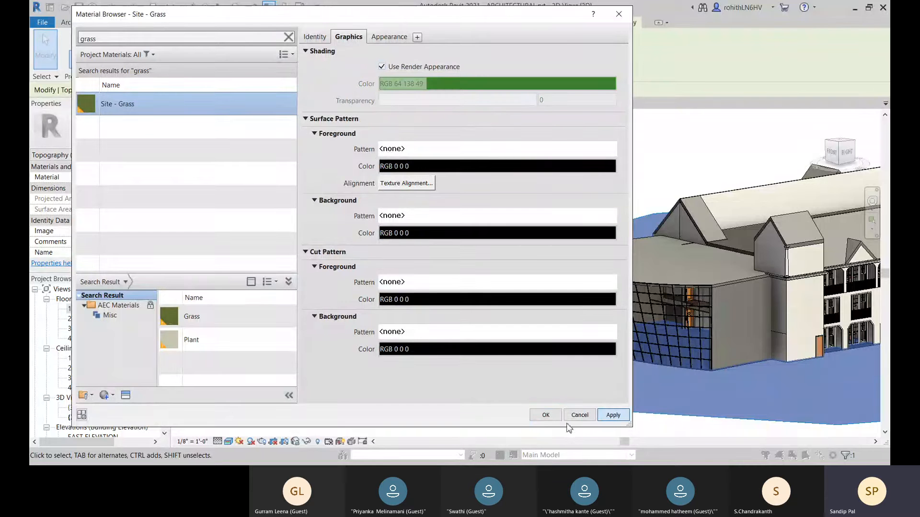
click(543, 416)
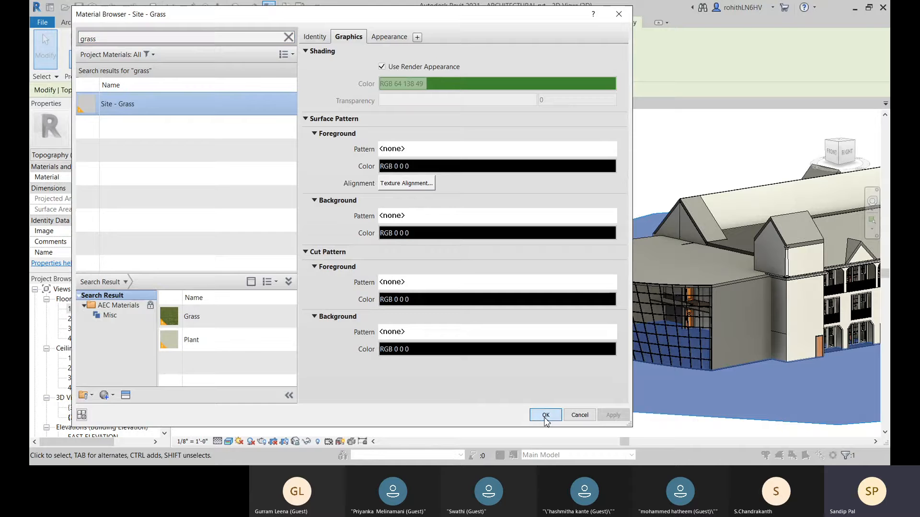
click(546, 415)
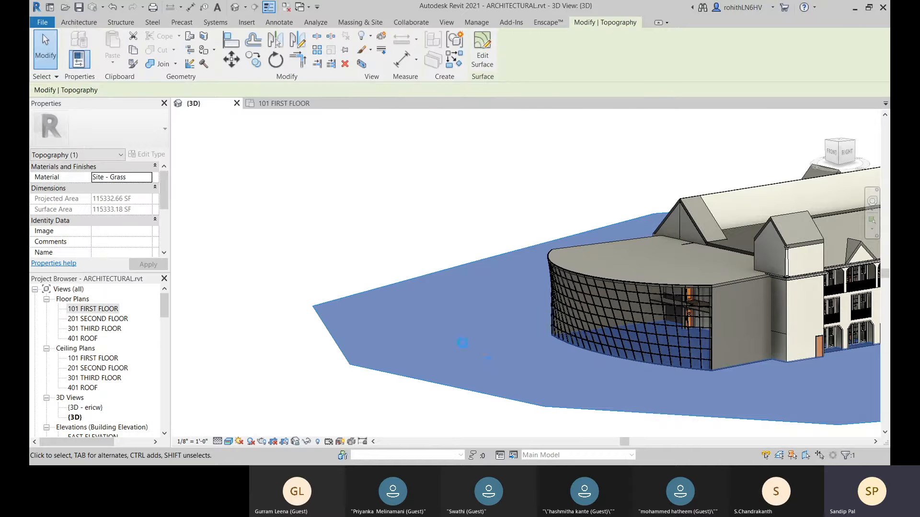
- Examine the grass toposurface around the building in 3D, including its height at the wall base from the Right view
middle_drag(507, 373, 304, 369)
click(430, 367)
shift+middle_drag(607, 327, 527, 379)
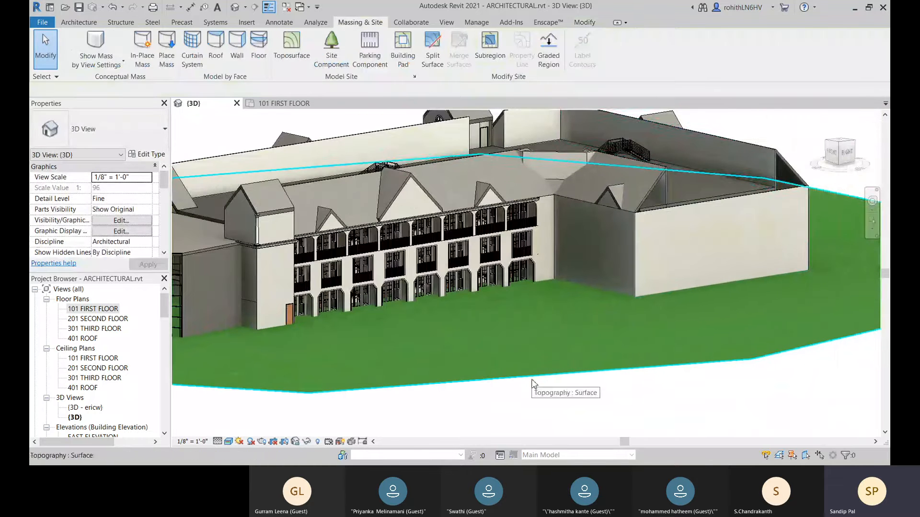
click(849, 159)
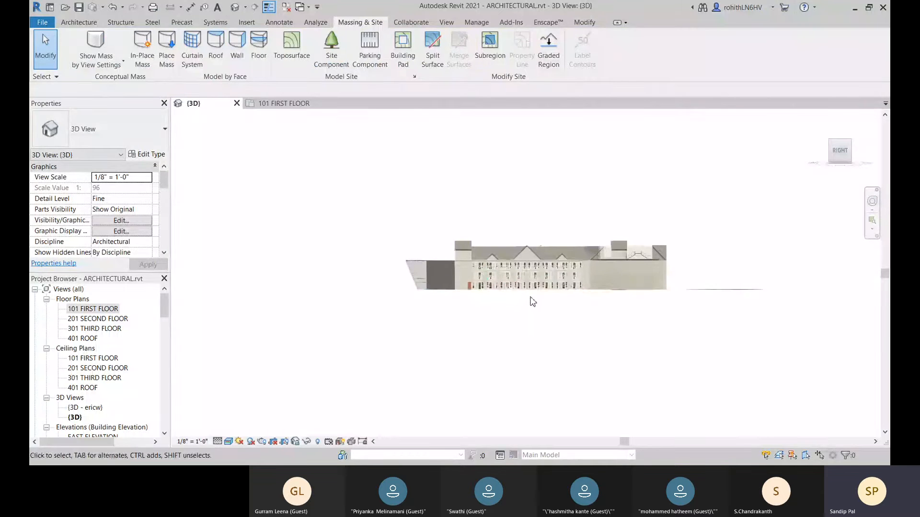
scroll(533, 302, up, 8)
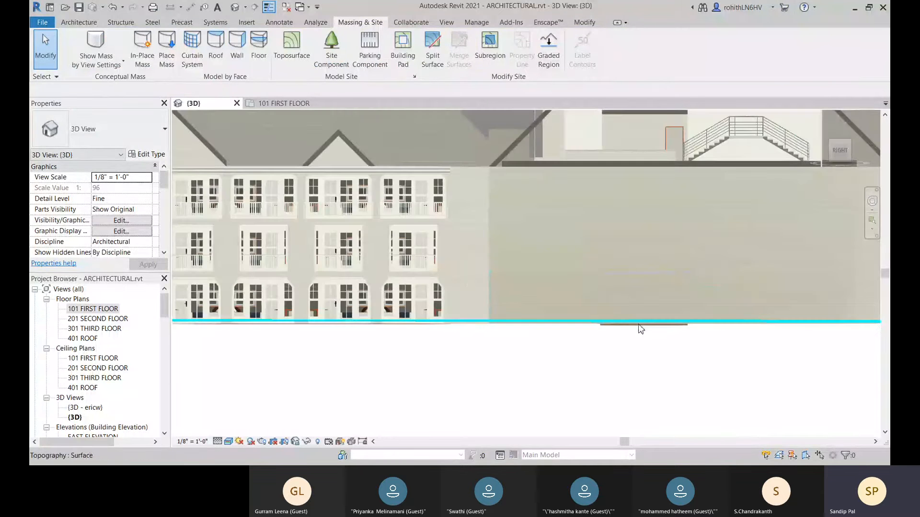
scroll(470, 353, up, 5)
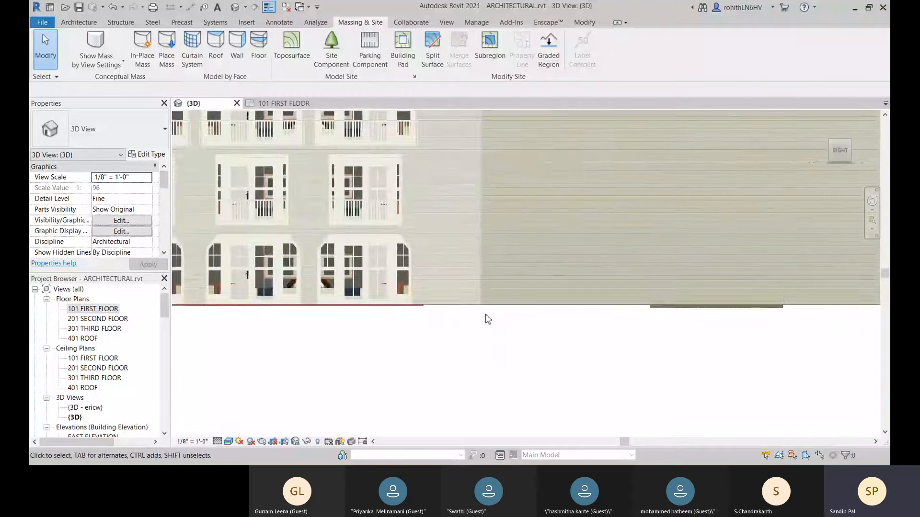
scroll(441, 302, up, 2)
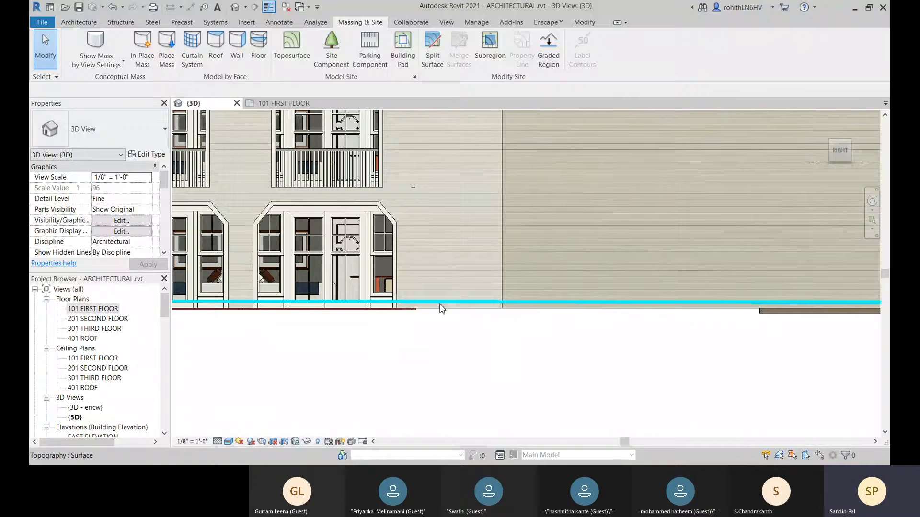
- Open the SOUTH ELEVATION view and examine the ground where it meets the 101 FIRST FLOOR level
scroll(135, 387, down, 1)
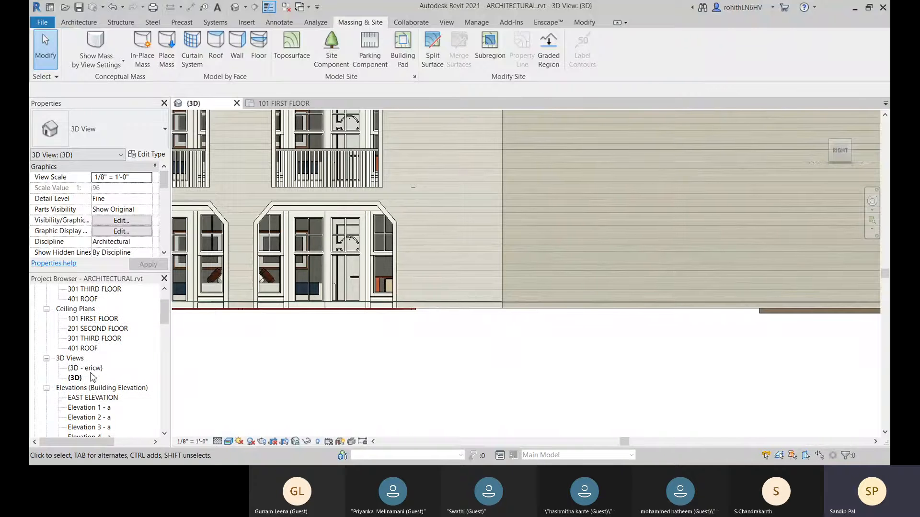
scroll(92, 388, down, 1)
scroll(84, 403, down, 1)
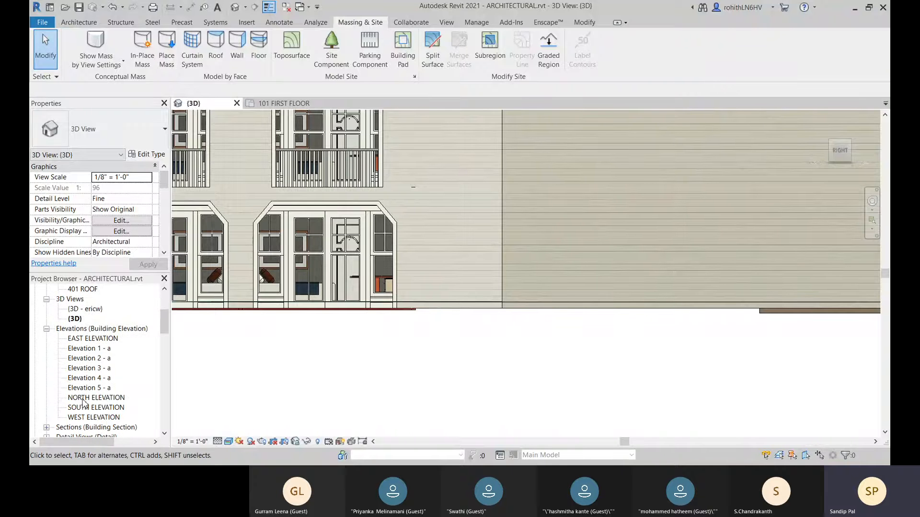
double_click(98, 408)
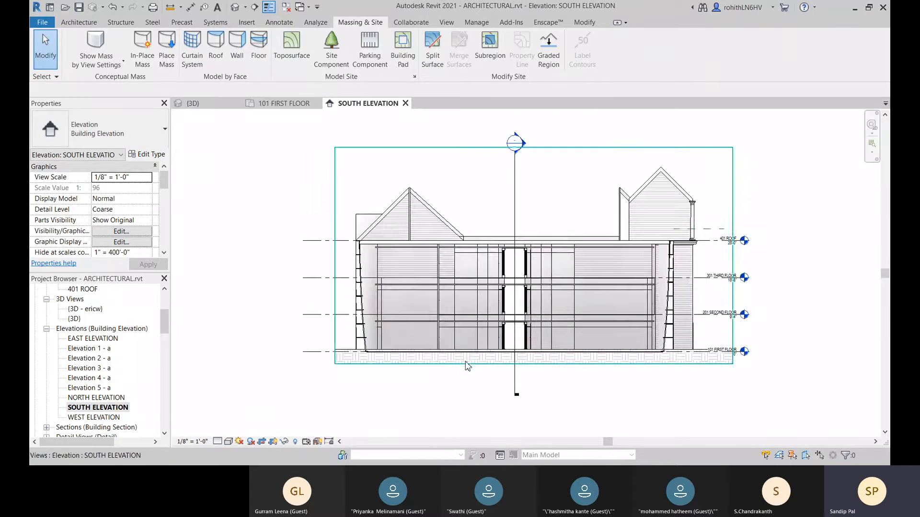
scroll(468, 367, up, 1)
scroll(582, 267, up, 1)
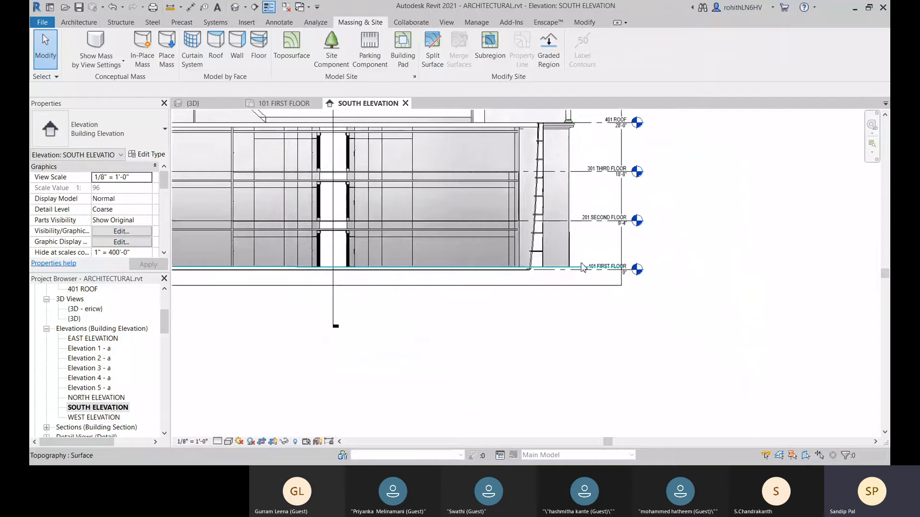
scroll(582, 268, up, 1)
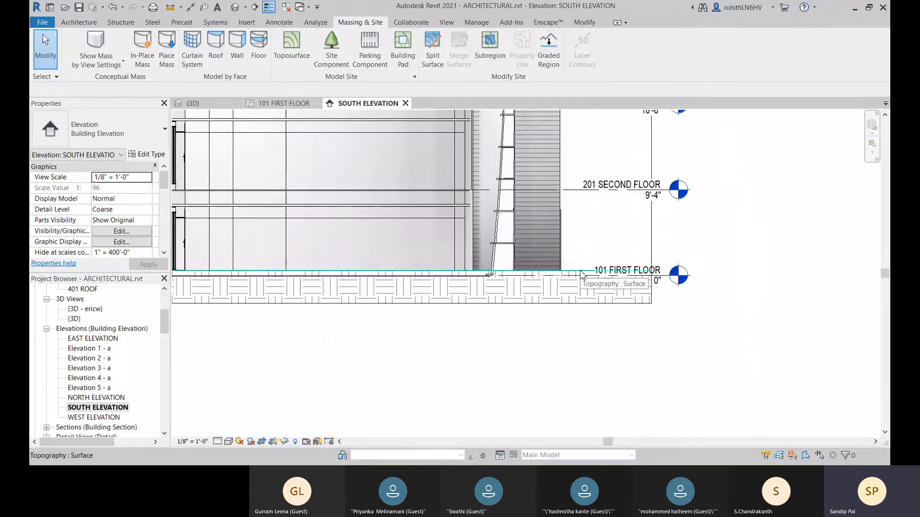
scroll(582, 273, up, 1)
- Select the topography in the south elevation, review its properties and clear the selection
click(582, 277)
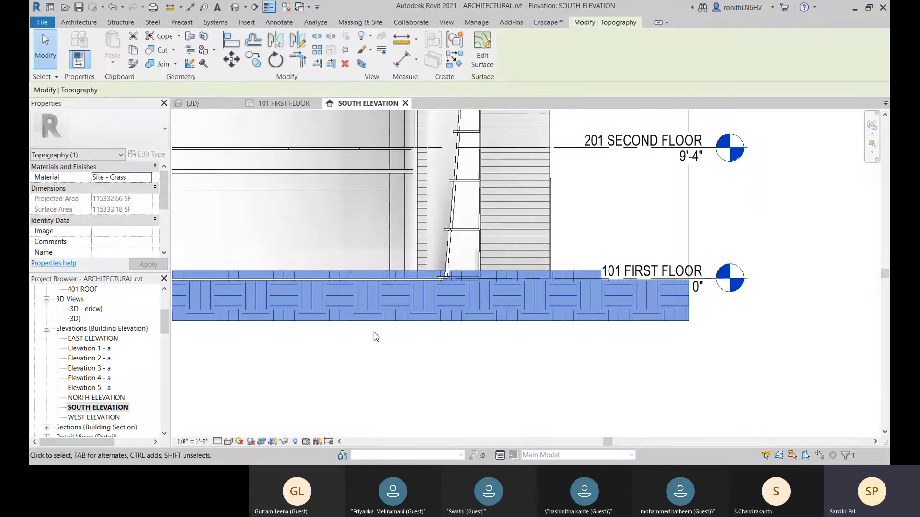
middle_drag(380, 343, 430, 345)
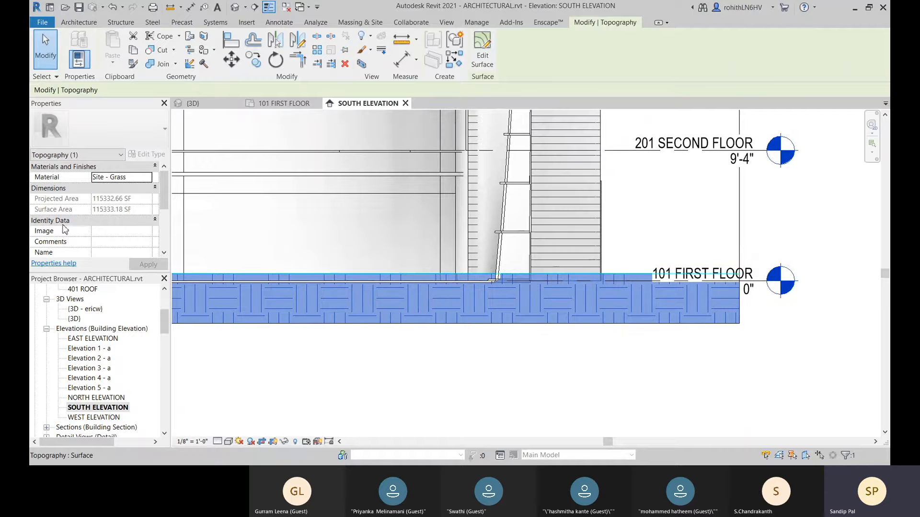
scroll(55, 225, down, 5)
scroll(103, 228, up, 5)
click(449, 379)
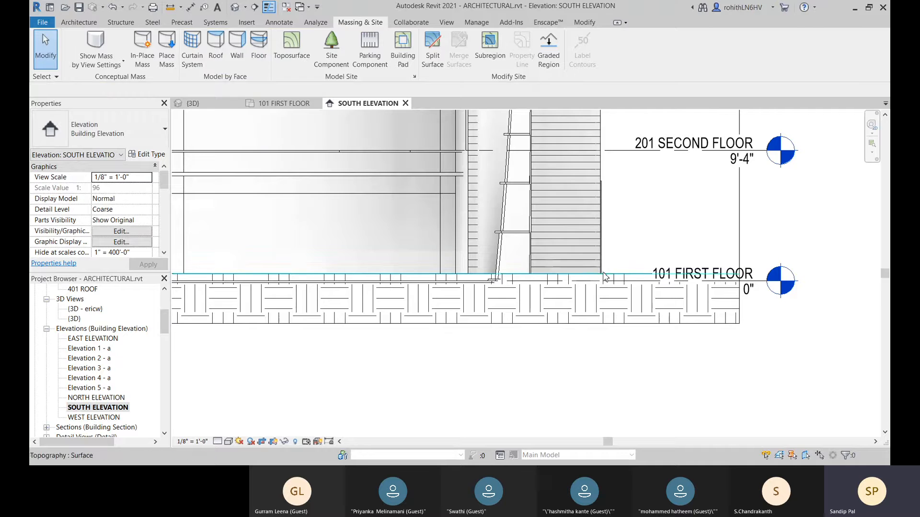
- Compare the topography with the 101 FIRST FLOOR level along the full south elevation, checking its outline in the floor plan
middle_drag(316, 285, 550, 274)
scroll(376, 273, down, 2)
scroll(312, 304, down, 2)
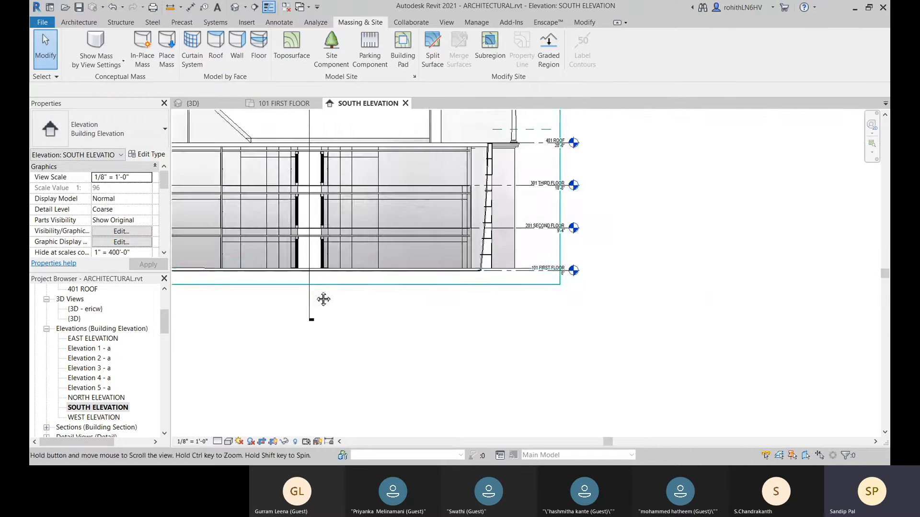
middle_drag(312, 304, 539, 296)
scroll(451, 287, up, 3)
scroll(441, 292, up, 4)
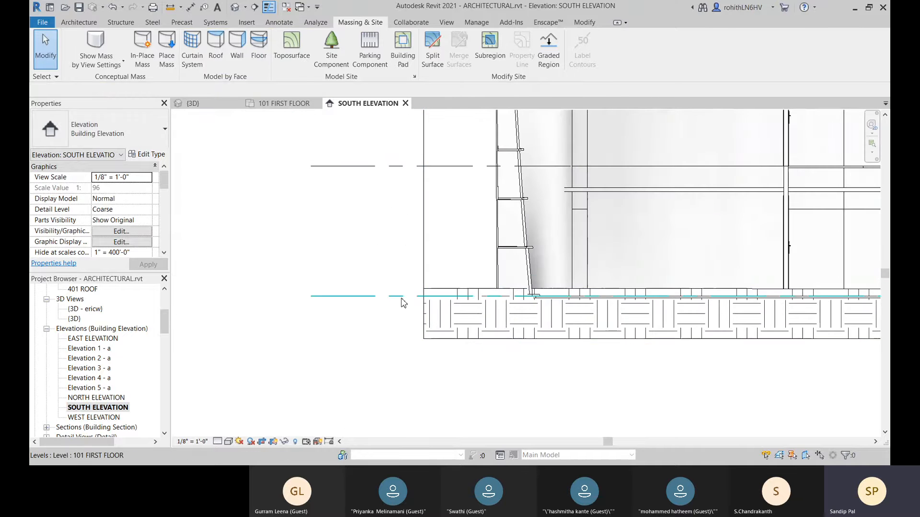
click(272, 102)
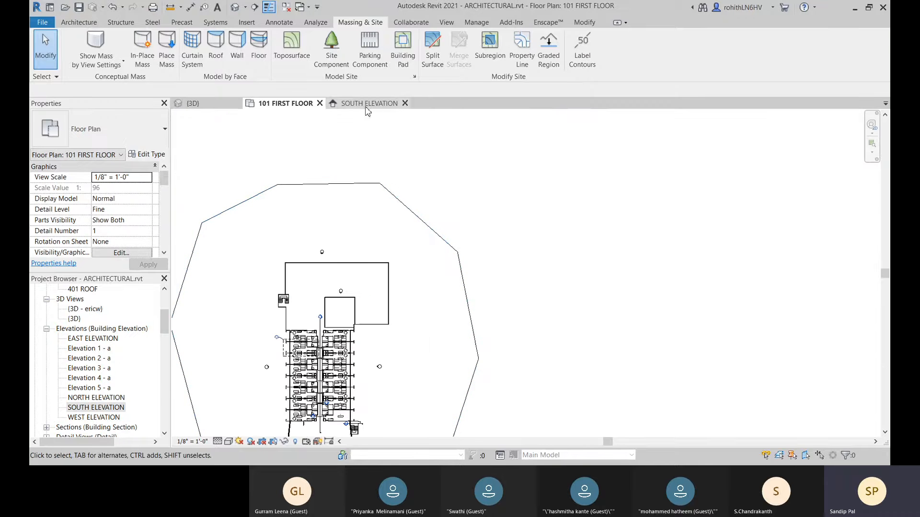
key(ctrl+Tab)
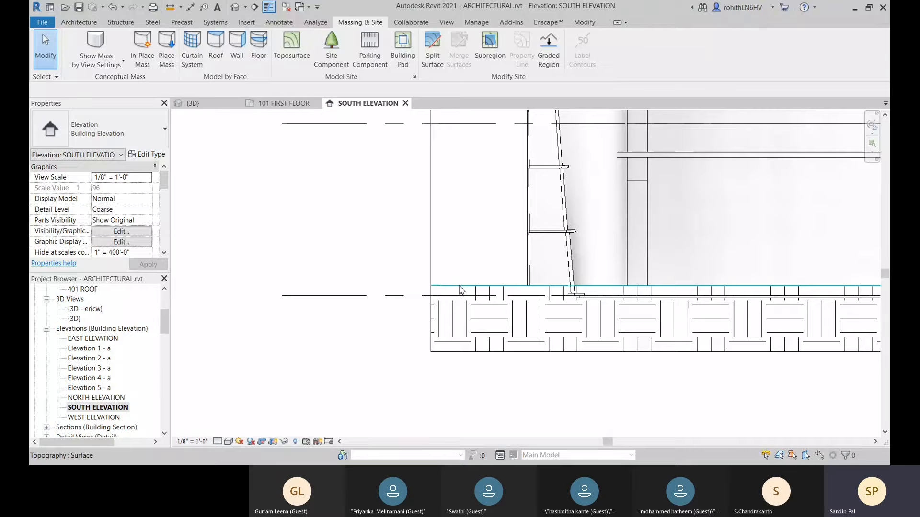
middle_drag(463, 301, 31, 314)
scroll(469, 299, down, 3)
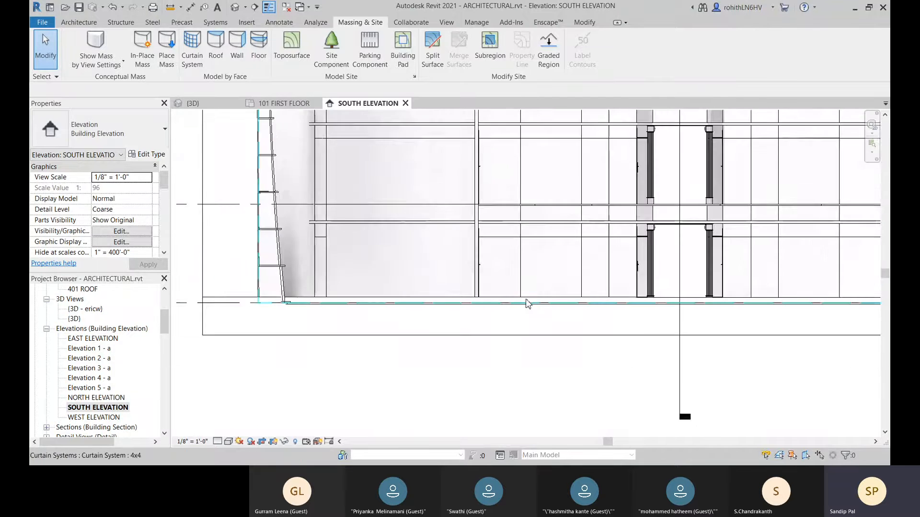
middle_drag(671, 290, 298, 302)
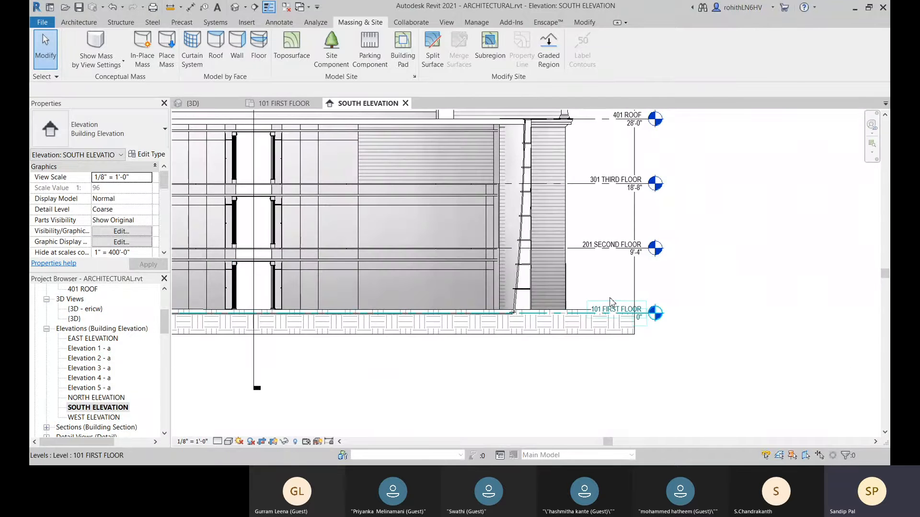
- Recheck the building in the 3D view, start a building pad and open the 101 FIRST FLOOR plan for its boundary sketch
click(192, 104)
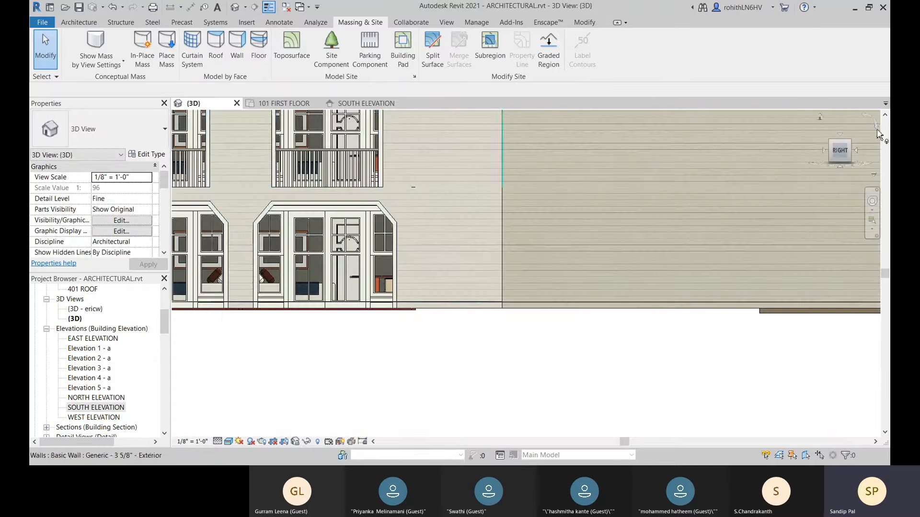
click(822, 126)
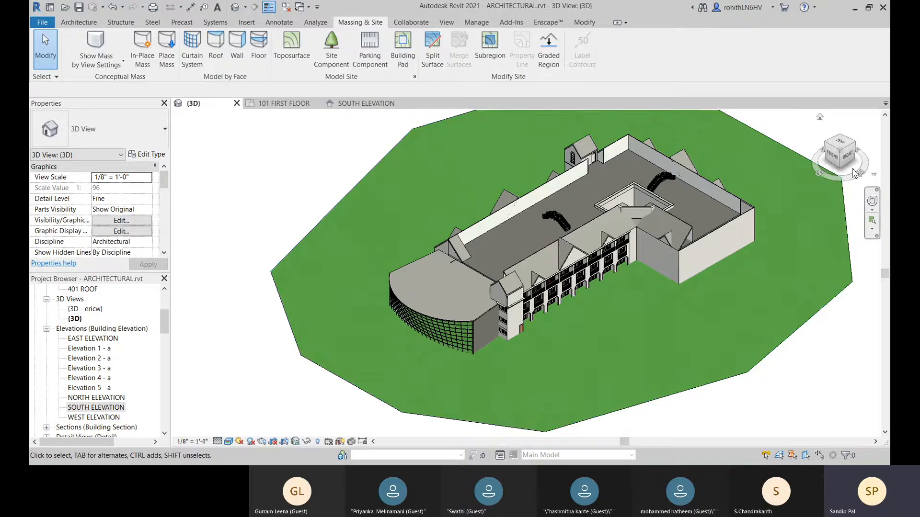
click(404, 61)
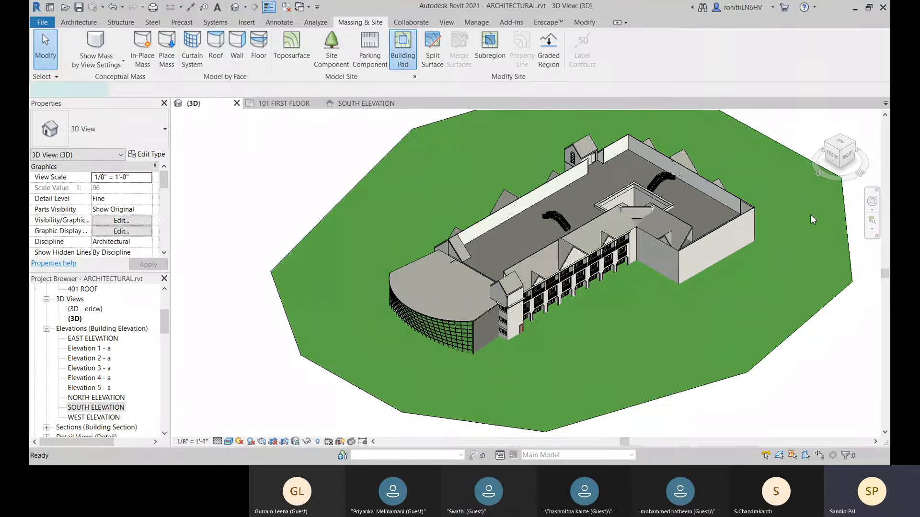
click(283, 104)
middle_drag(383, 343, 421, 227)
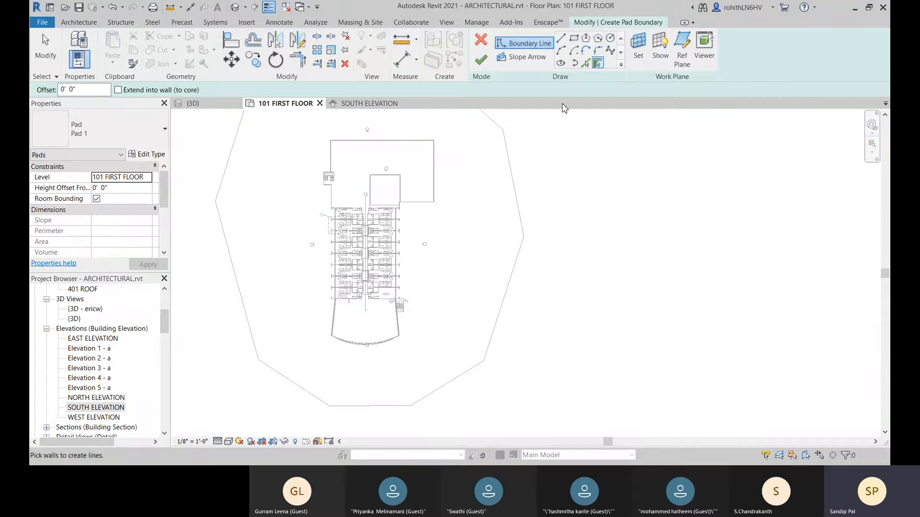
- Pick the east, north and west exterior walls of the building's northern block as pad boundary lines
scroll(435, 153, up, 2)
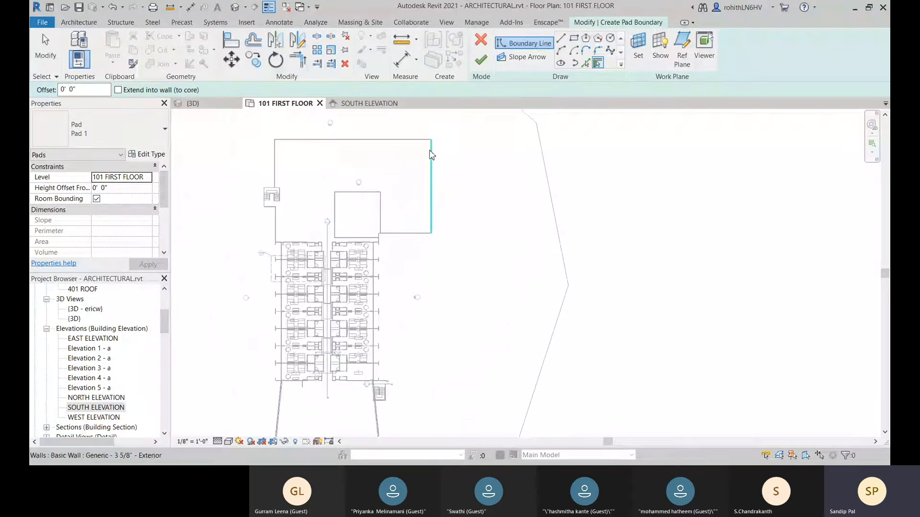
scroll(429, 150, up, 2)
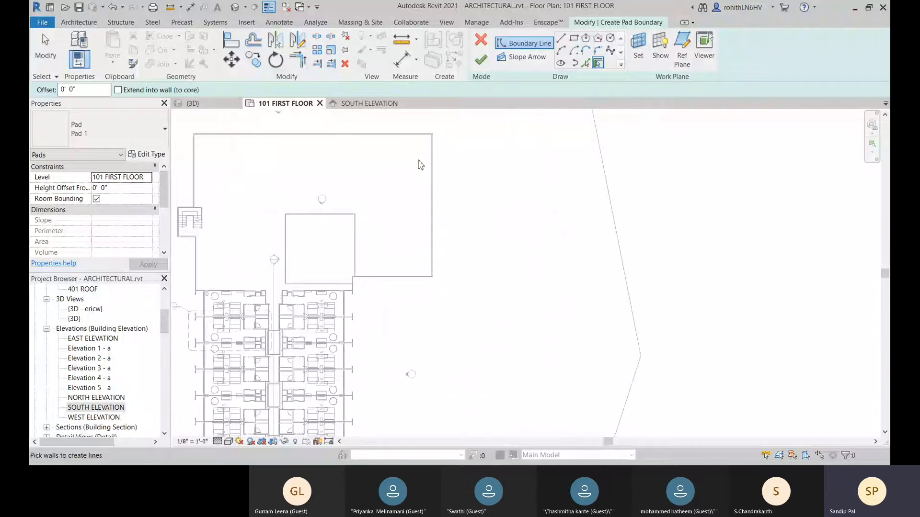
scroll(435, 137, up, 4)
scroll(327, 150, down, 4)
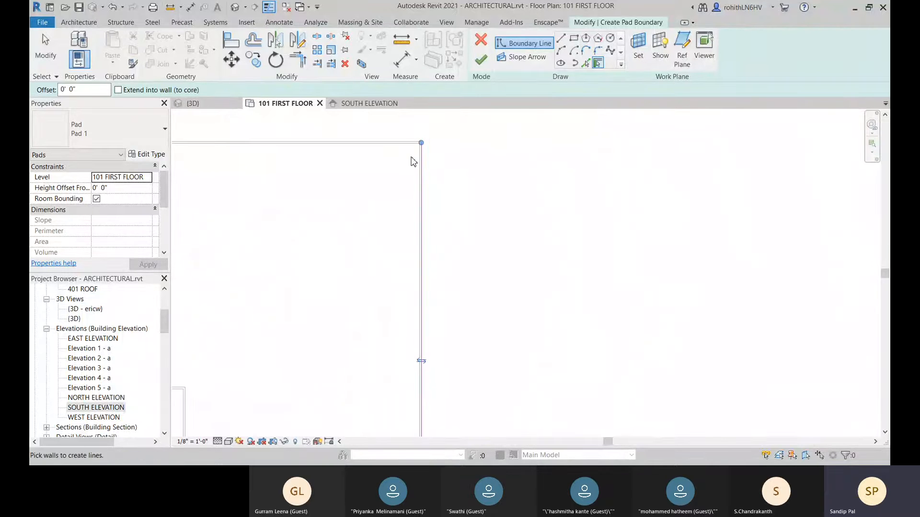
middle_drag(326, 150, 371, 170)
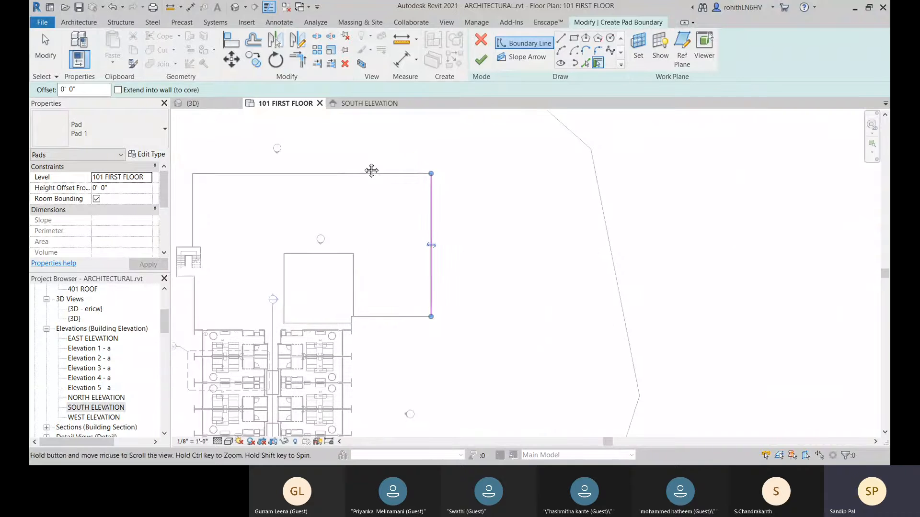
click(322, 173)
middle_drag(377, 220, 518, 209)
scroll(334, 205, up, 3)
scroll(334, 214, up, 3)
click(328, 236)
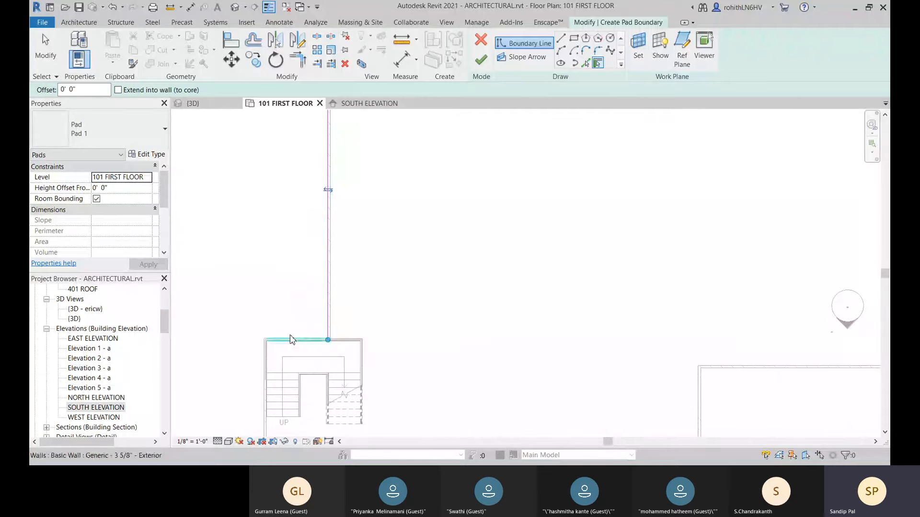
- Continue the pad boundary around the projecting west stair enclosure and along the exterior wall toward the guest rooms
middle_drag(288, 340, 313, 165)
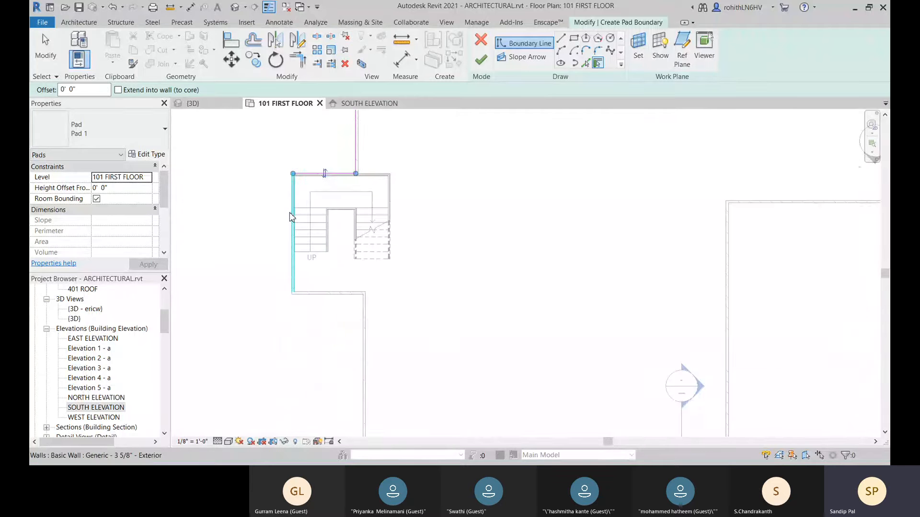
click(318, 294)
middle_drag(331, 335, 332, 193)
click(360, 196)
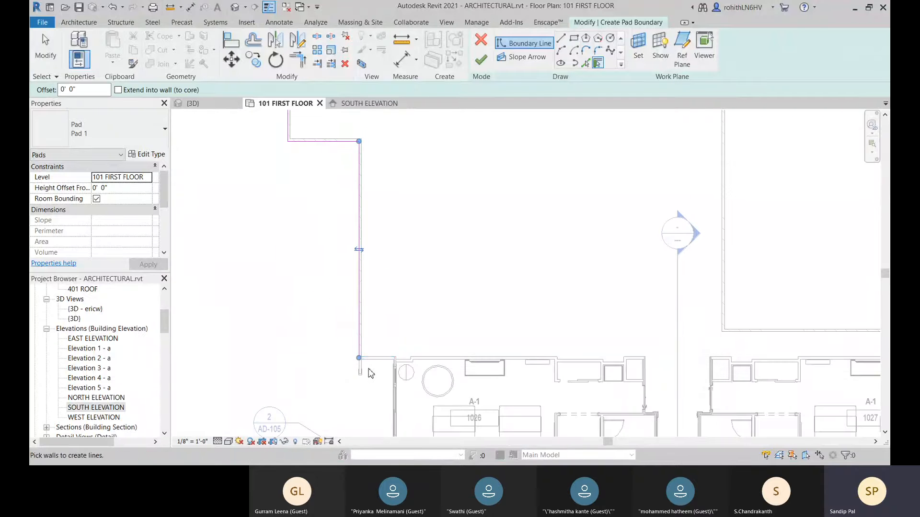
- Add boundary lines along the west guest-room wing's outer balcony edge, the short return wall and the inner exterior wall by room 1026
middle_drag(364, 362, 378, 226)
scroll(372, 216, up, 2)
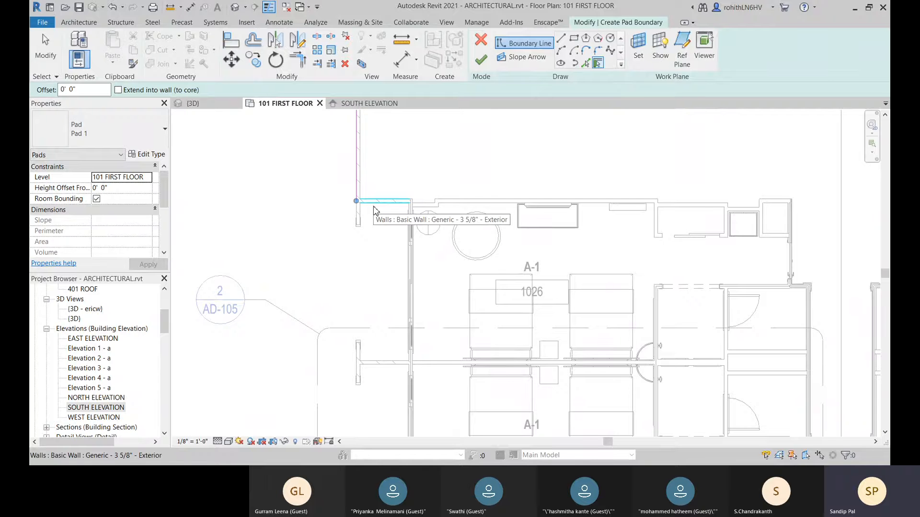
click(355, 235)
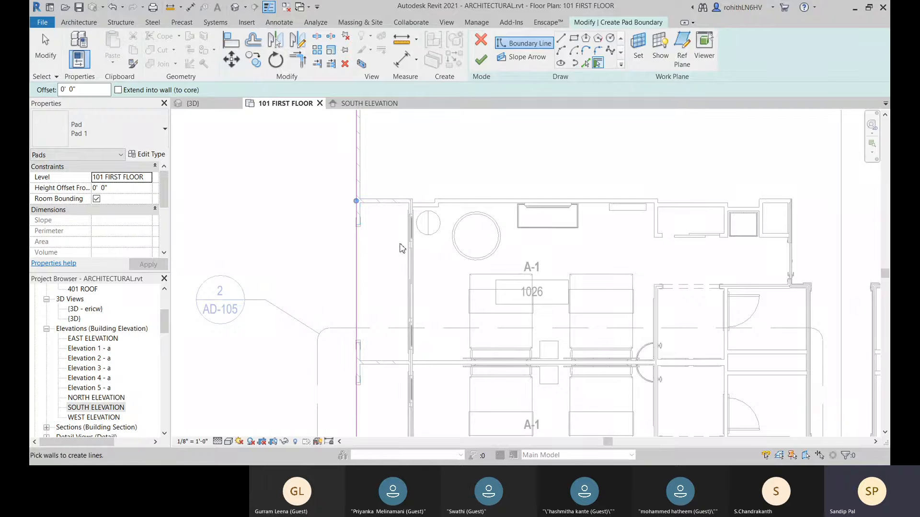
click(392, 211)
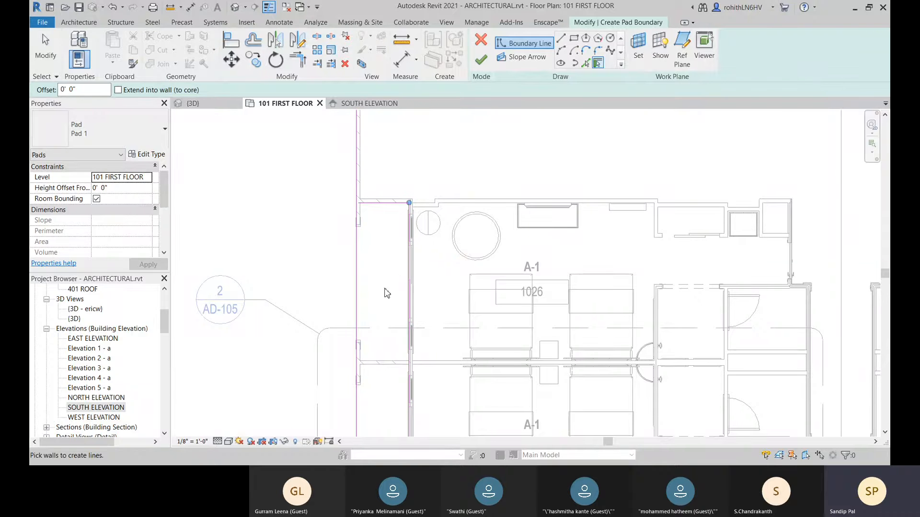
scroll(387, 293, down, 5)
scroll(408, 335, up, 3)
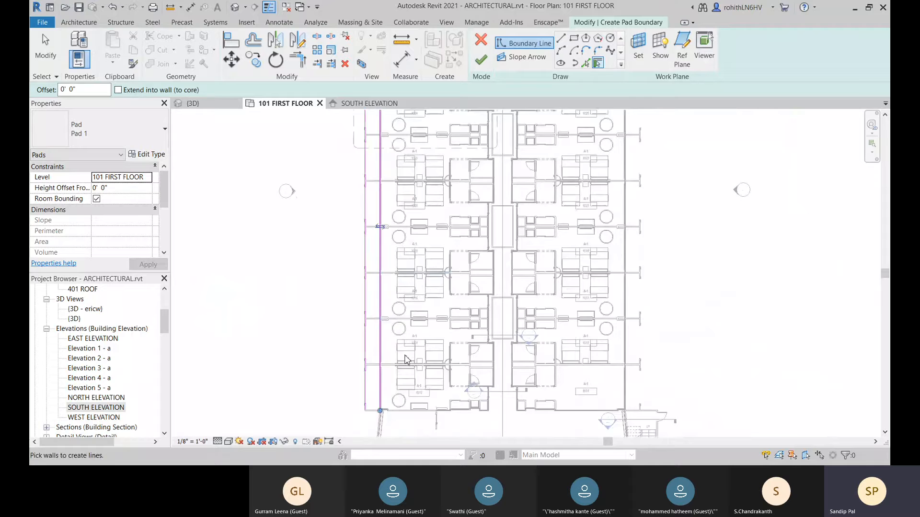
- Pick the short return wall below room 1012 and the slanted west wall of the curved southern hall as boundary lines
middle_drag(405, 359, 376, 247)
scroll(345, 259, up, 3)
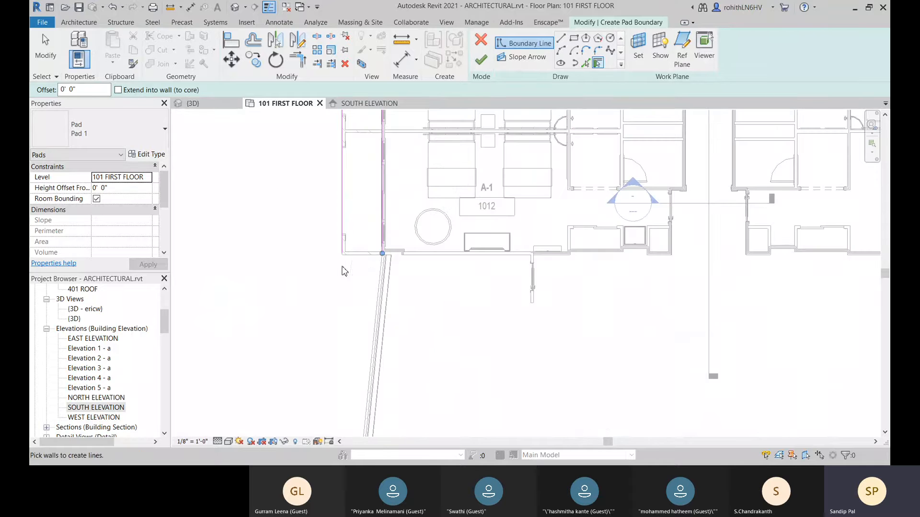
scroll(345, 268, up, 2)
click(353, 261)
scroll(356, 265, down, 2)
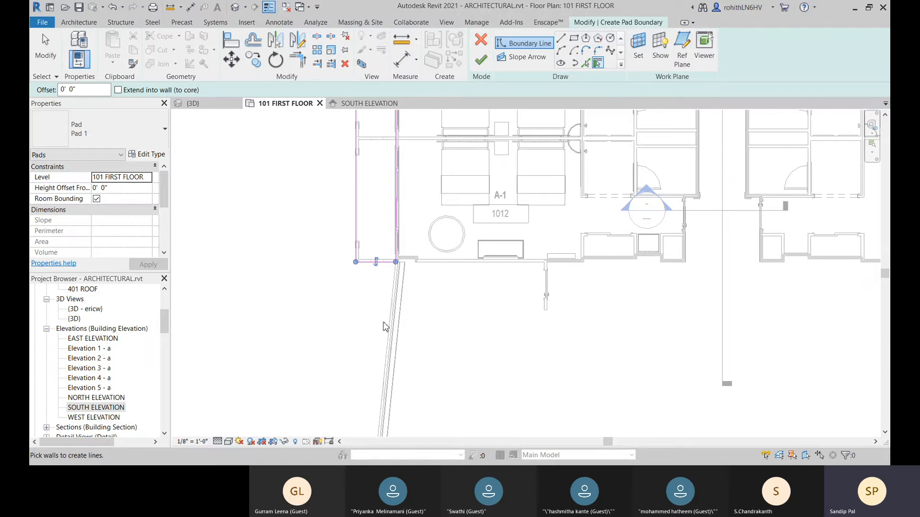
click(389, 288)
- Pick the slanted east wall of the curved hall and the south, east and north walls of the adjoining stair enclosure
middle_drag(424, 328, 413, 179)
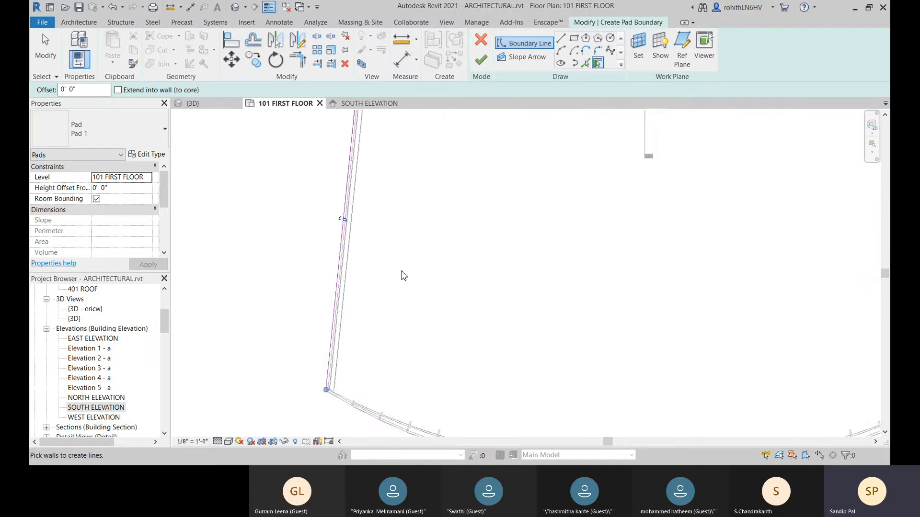
scroll(400, 273, down, 1)
middle_drag(400, 399, 282, 259)
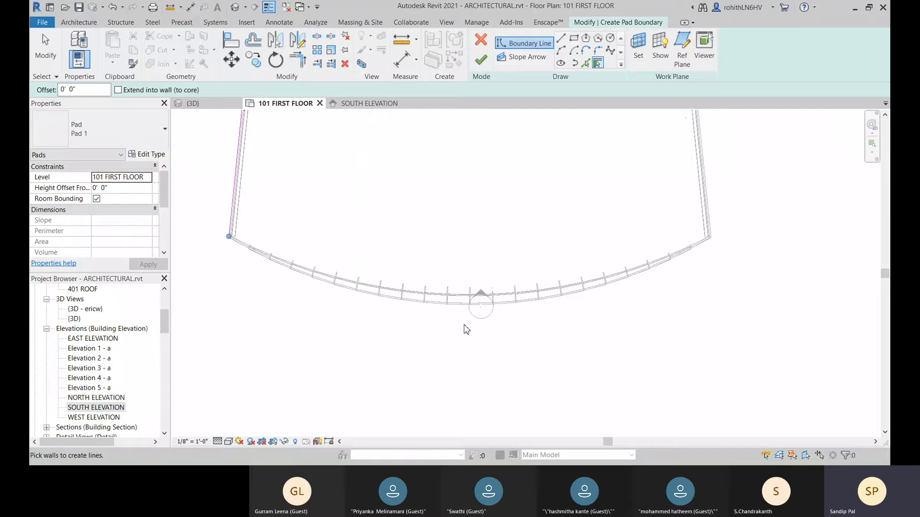
middle_drag(538, 304, 323, 412)
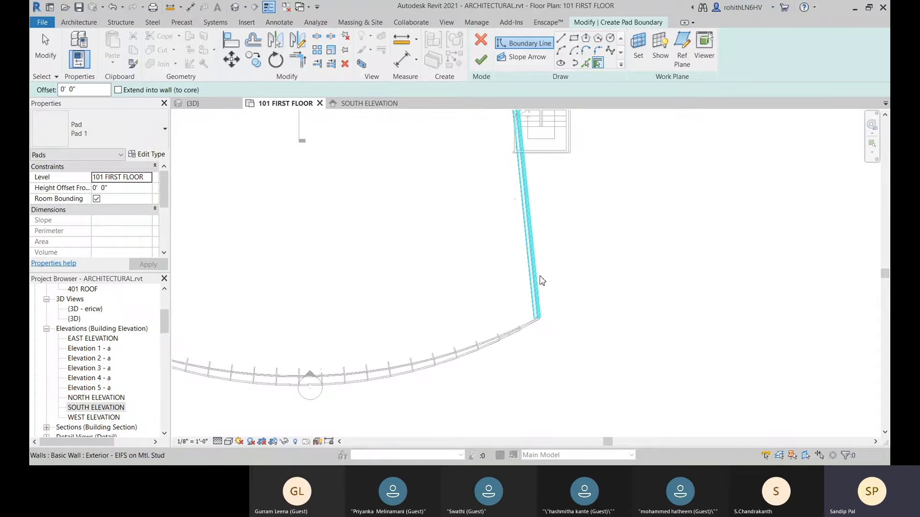
middle_drag(565, 263, 507, 403)
click(463, 389)
click(495, 352)
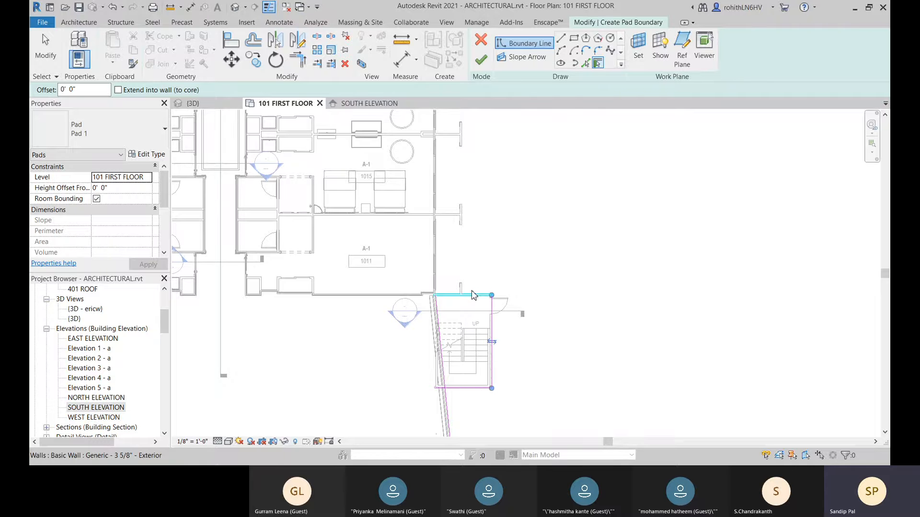
click(473, 295)
- Extend the pad boundary along the east guest-room wing's outer edge and the walls joining it to the northern block
click(468, 284)
scroll(484, 245, down, 3)
middle_drag(495, 245, 469, 460)
scroll(446, 190, up, 2)
click(450, 189)
click(525, 178)
scroll(525, 182, down, 3)
middle_drag(569, 249, 579, 307)
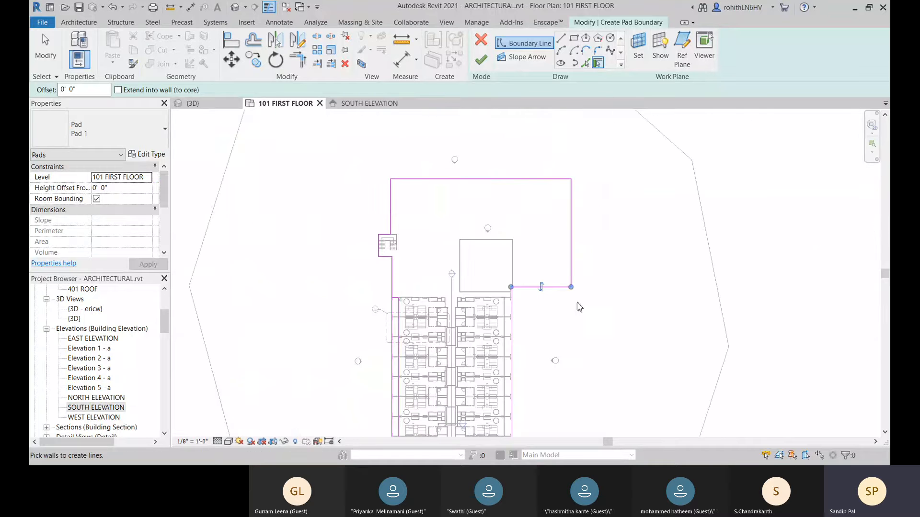
- Stop picking walls and delete the redundant return-wall and inner-wall boundary lines beside room 1026
right_click(455, 201)
click(459, 208)
right_click(454, 205)
click(458, 212)
middle_drag(441, 189, 432, 144)
scroll(367, 182, up, 5)
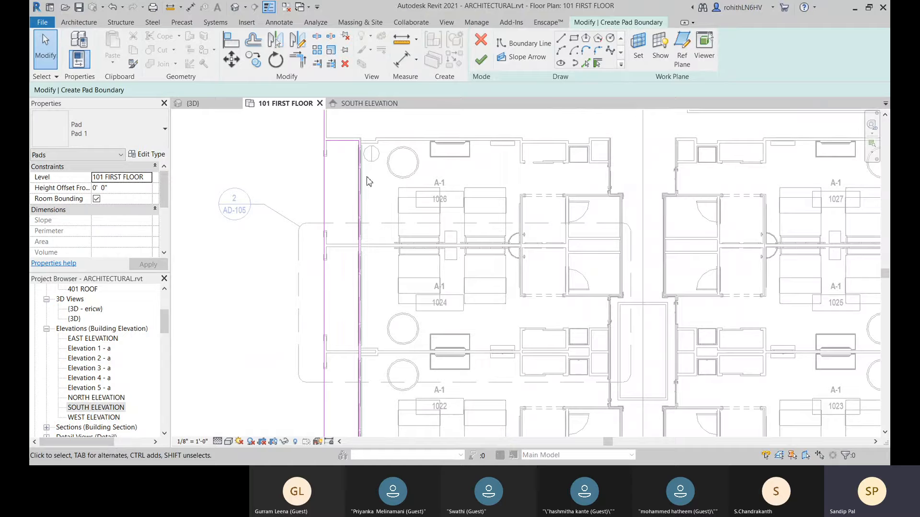
click(360, 163)
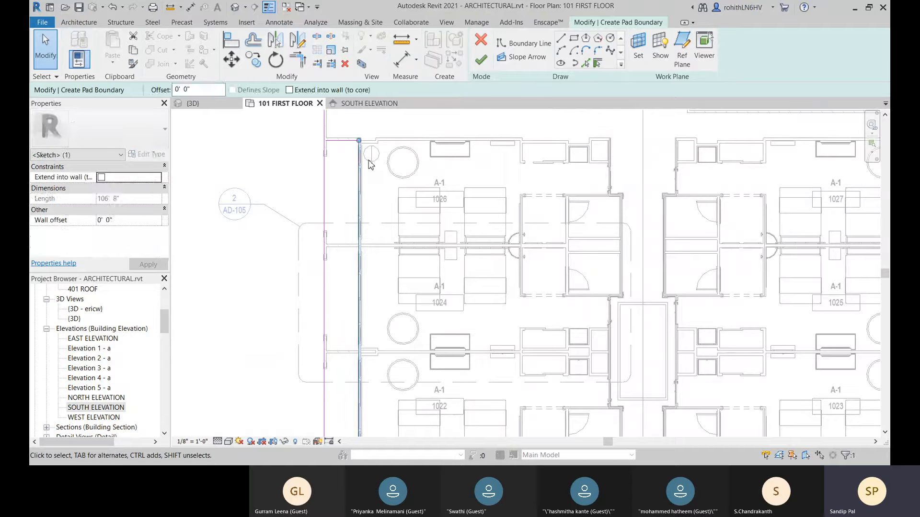
key(Escape)
click(360, 160)
key(Escape)
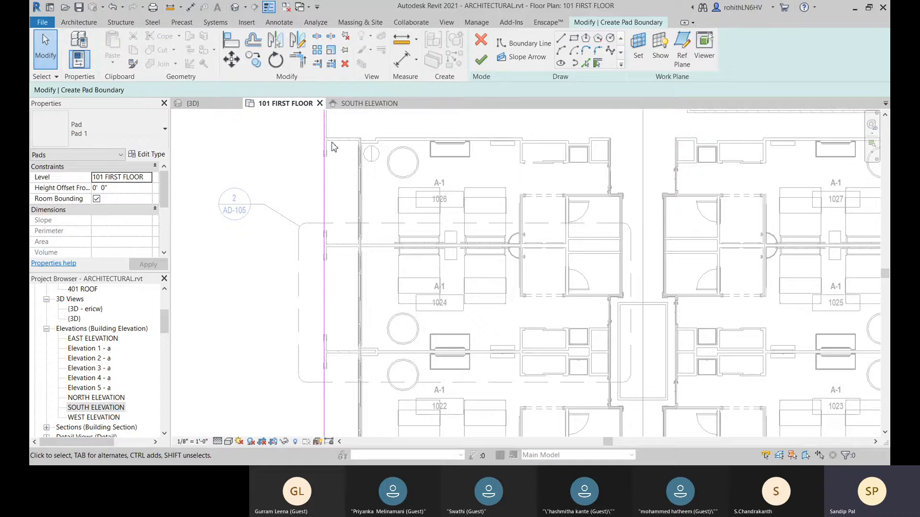
- Draw a start-end-radius arc along the curved south facade, joining the ends of the two slanted boundary lines
scroll(326, 243, down, 3)
scroll(445, 264, down, 5)
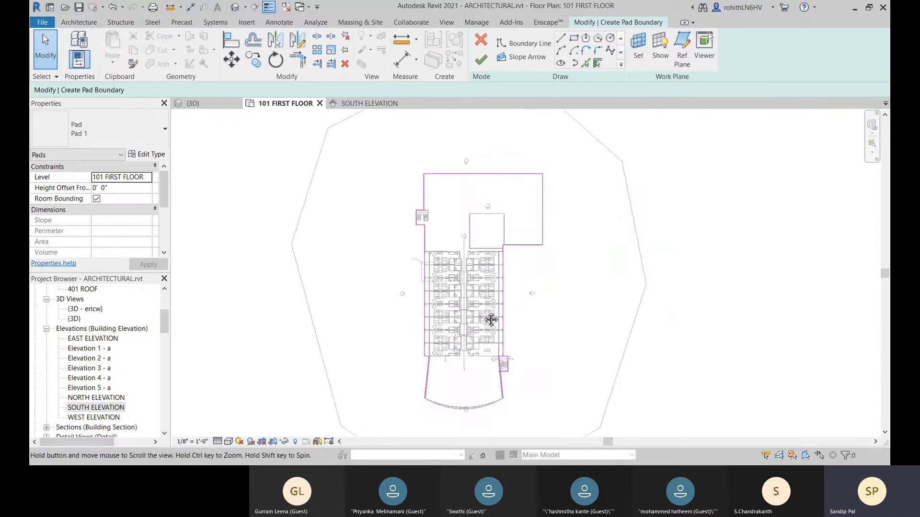
scroll(504, 320, up, 3)
middle_drag(504, 320, 456, 351)
click(561, 50)
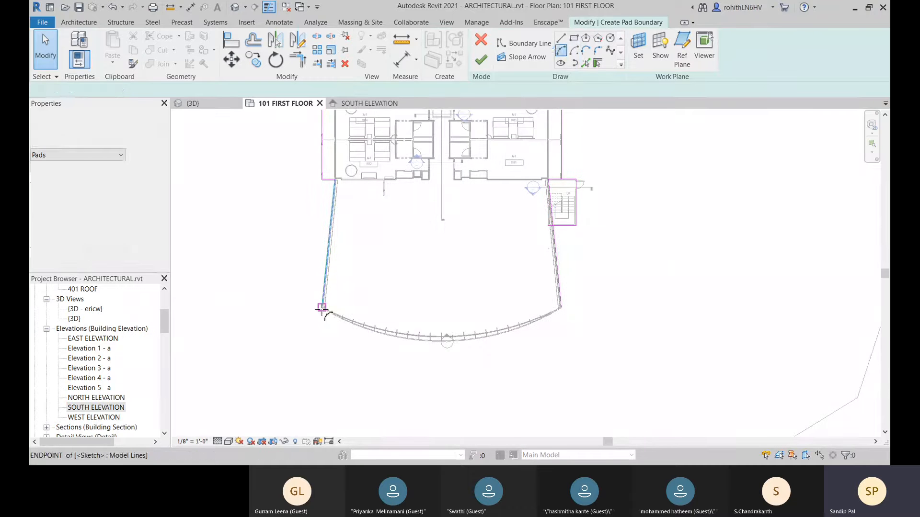
click(322, 307)
click(561, 308)
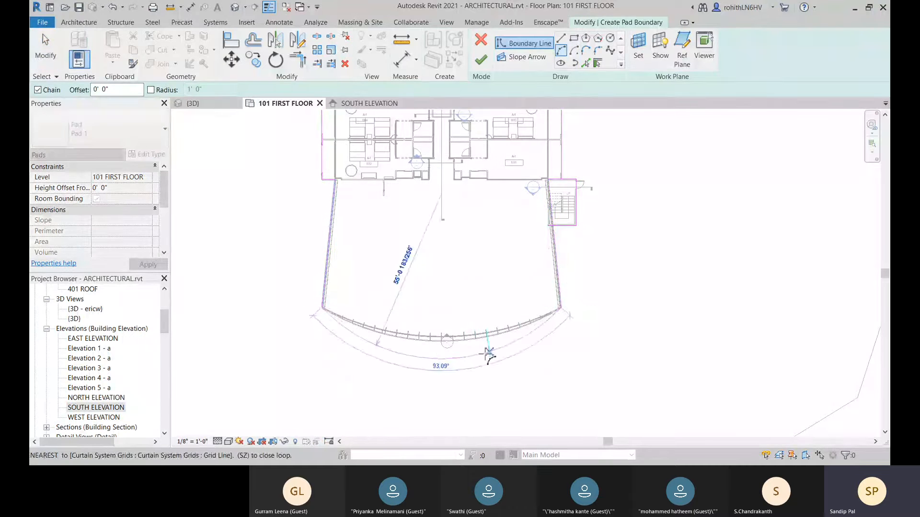
click(456, 348)
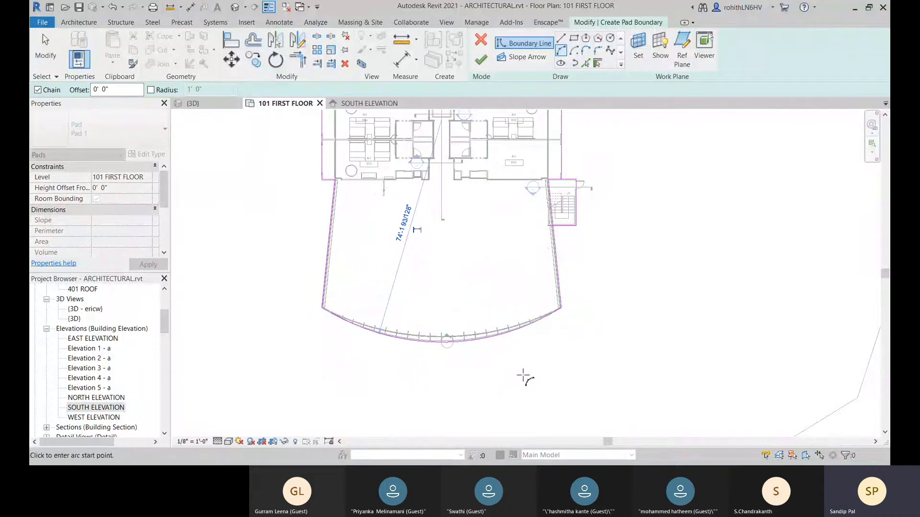
- Try to finish the pad boundary and inspect the corner where the slanted west line meets the return wall line
click(481, 60)
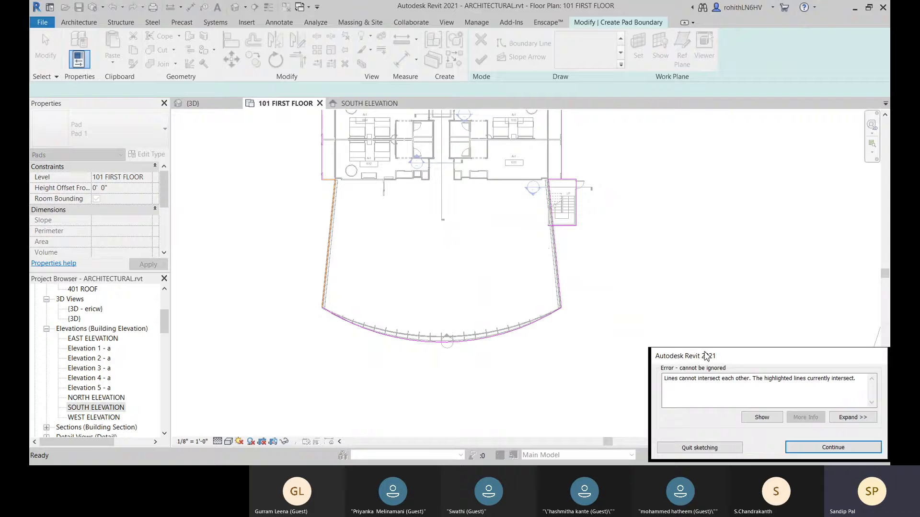
drag(706, 355, 504, 302)
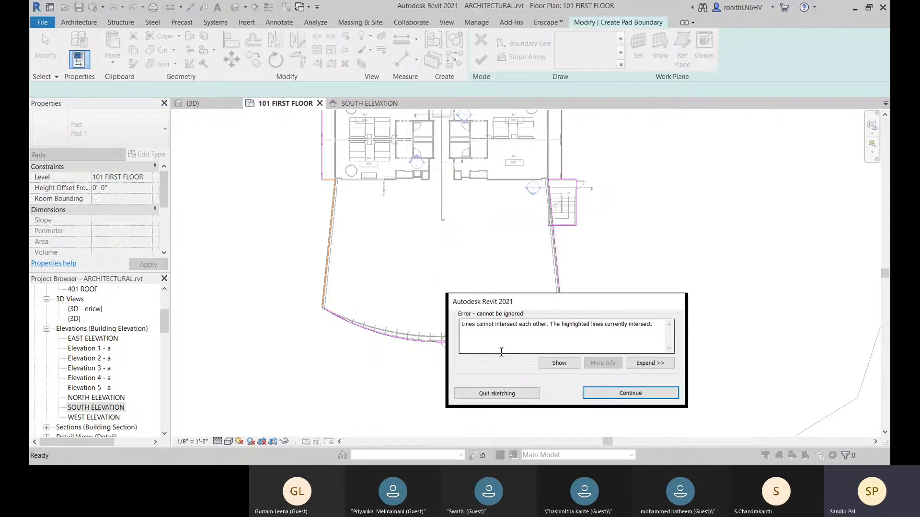
click(617, 394)
scroll(318, 179, up, 6)
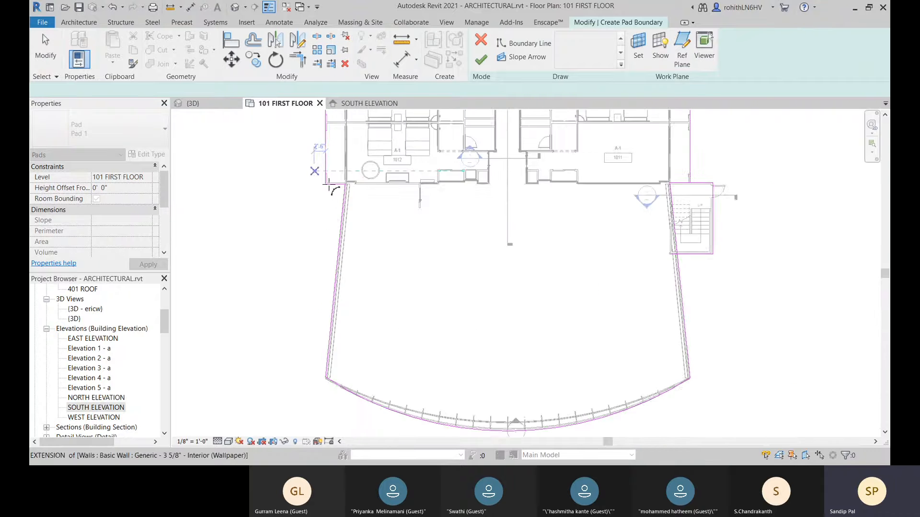
scroll(366, 190, up, 2)
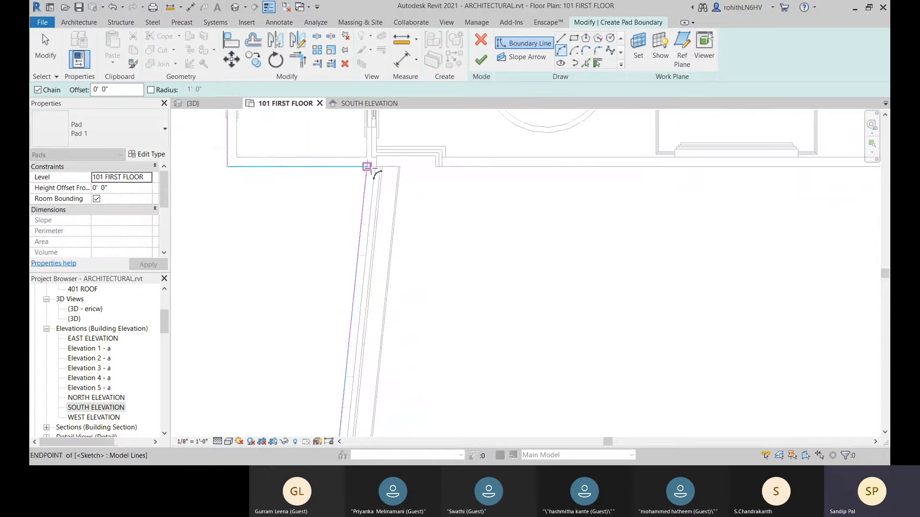
- Activate Trim/Extend to Corner, try again to finish the pad boundary, and continue sketching
click(301, 65)
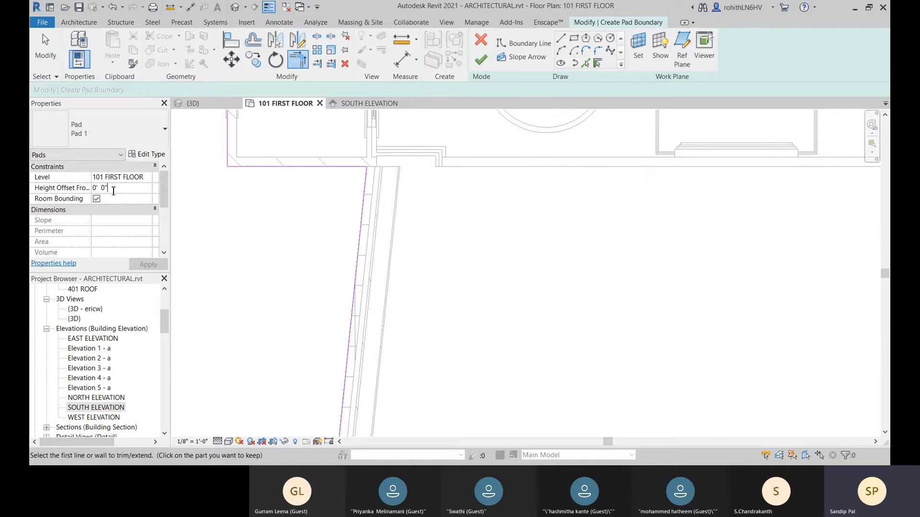
click(115, 190)
click(481, 59)
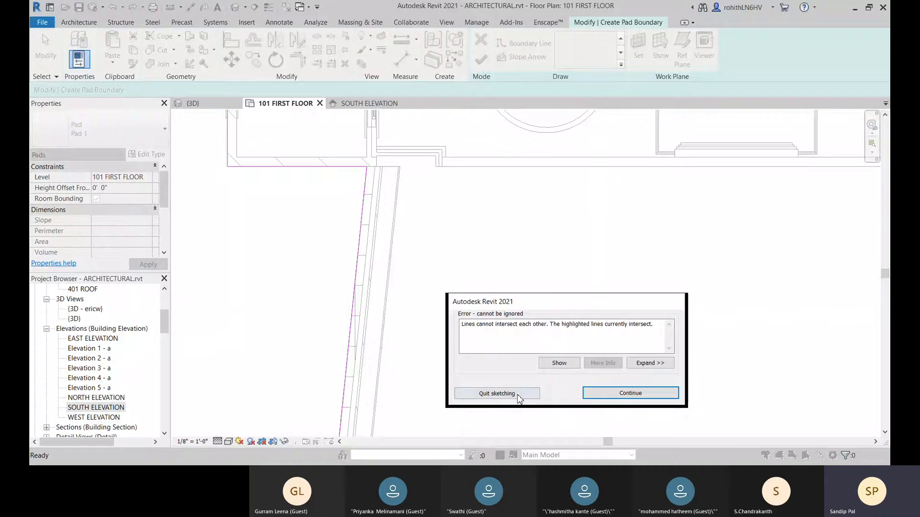
click(630, 394)
- Trim the slanted east boundary line and the stair's north boundary line to a corner
middle_drag(442, 256, 513, 338)
scroll(512, 337, down, 5)
middle_drag(577, 361, 397, 206)
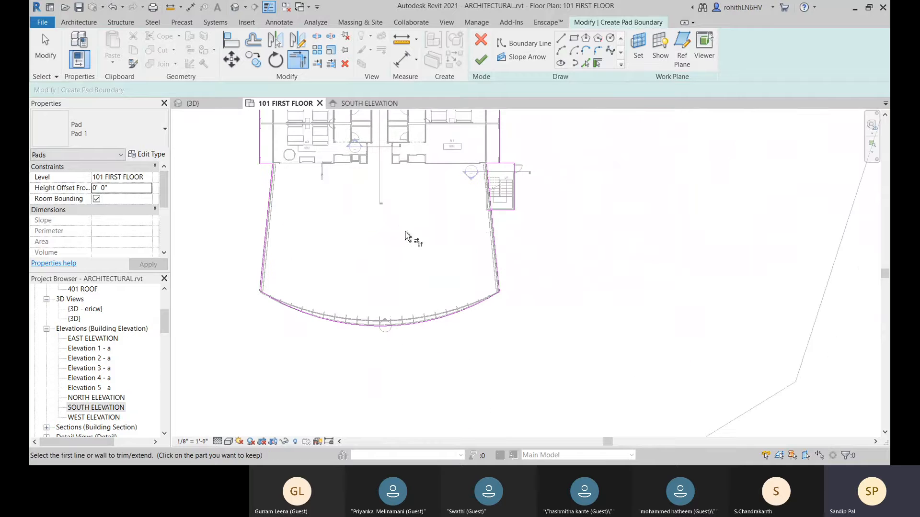
scroll(492, 192, up, 5)
scroll(491, 195, up, 4)
scroll(451, 185, up, 3)
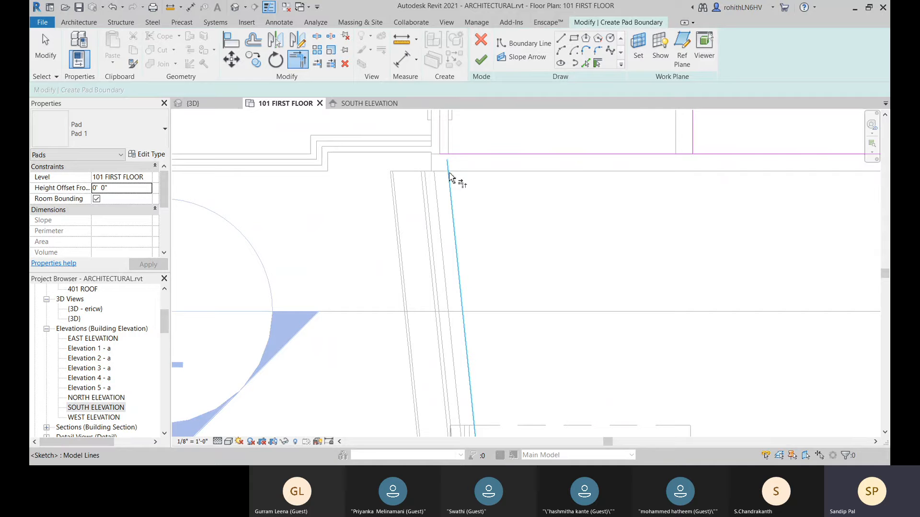
click(456, 204)
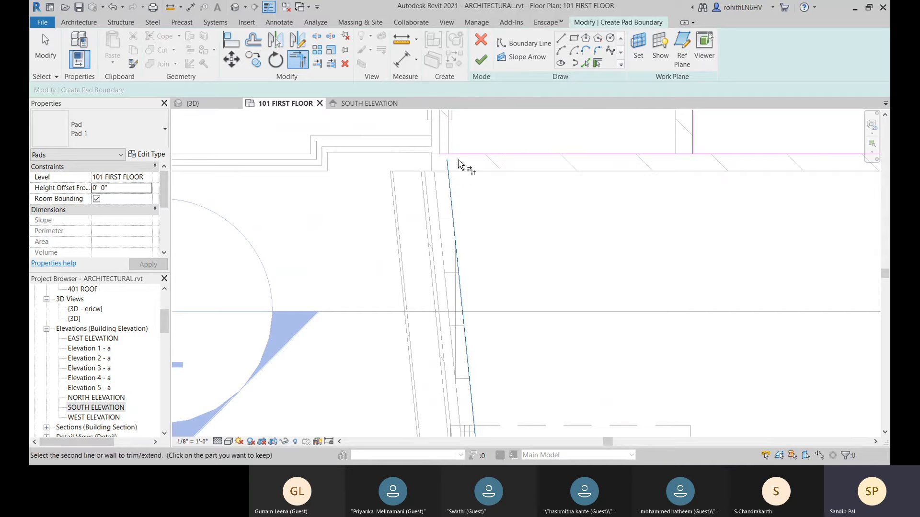
click(466, 155)
scroll(462, 185, down, 3)
scroll(545, 187, down, 3)
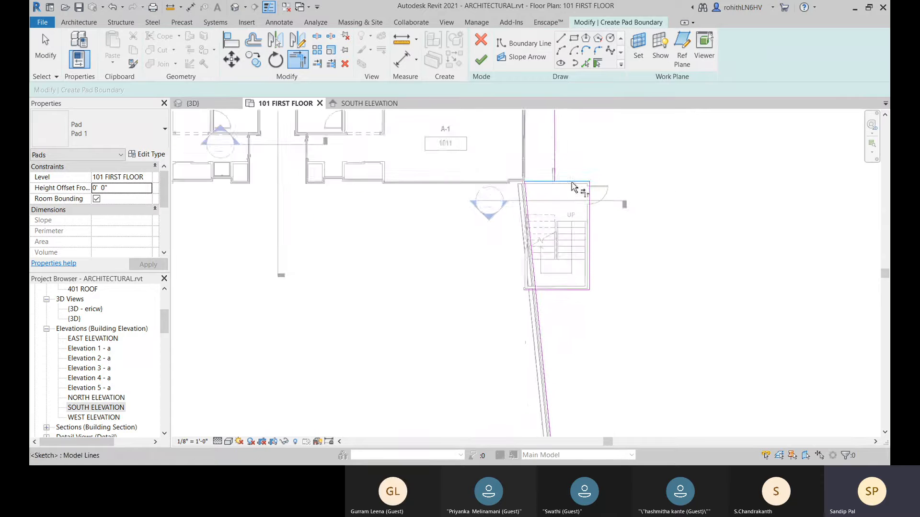
- Trim the slanted east line to the stair's south boundary line, and the stair's north line to the east wing's outer line
scroll(541, 386, up, 2)
middle_drag(514, 394, 460, 360)
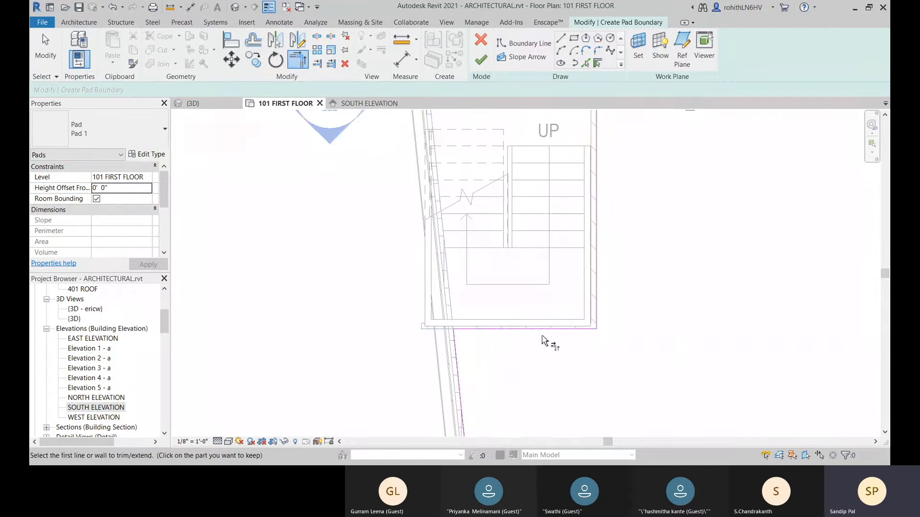
scroll(618, 314, down, 2)
middle_drag(642, 246, 599, 355)
scroll(541, 308, up, 2)
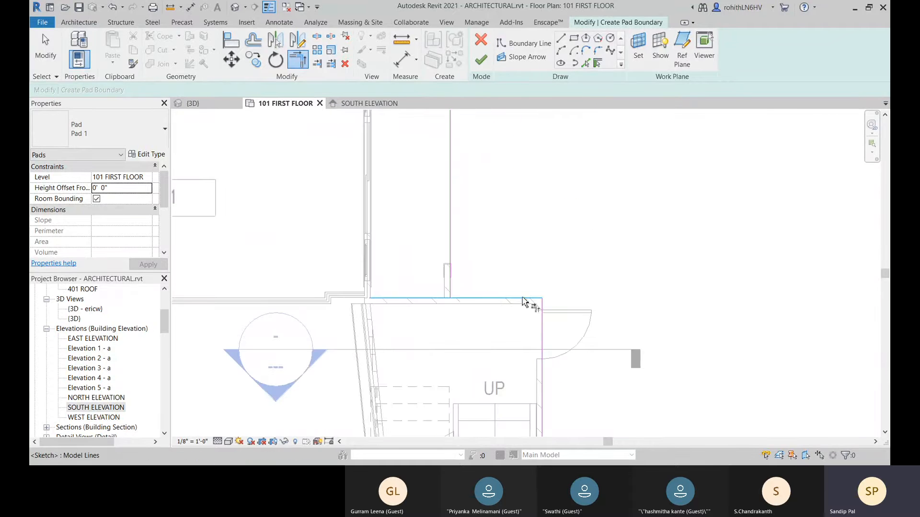
click(484, 298)
click(453, 264)
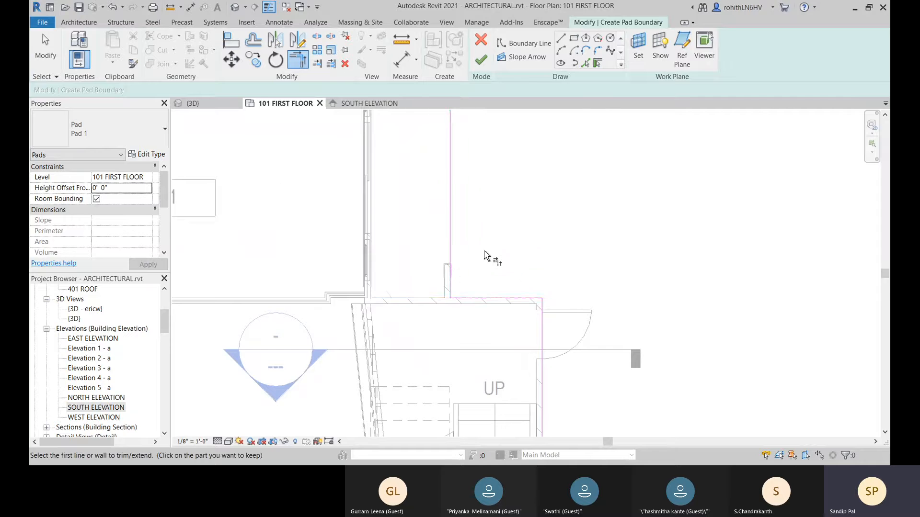
- Check the trimmed outline around the guest-room wing and stair, and finish the building pad boundary
scroll(518, 255, down, 2)
scroll(519, 250, down, 2)
scroll(499, 267, up, 2)
scroll(491, 379, down, 3)
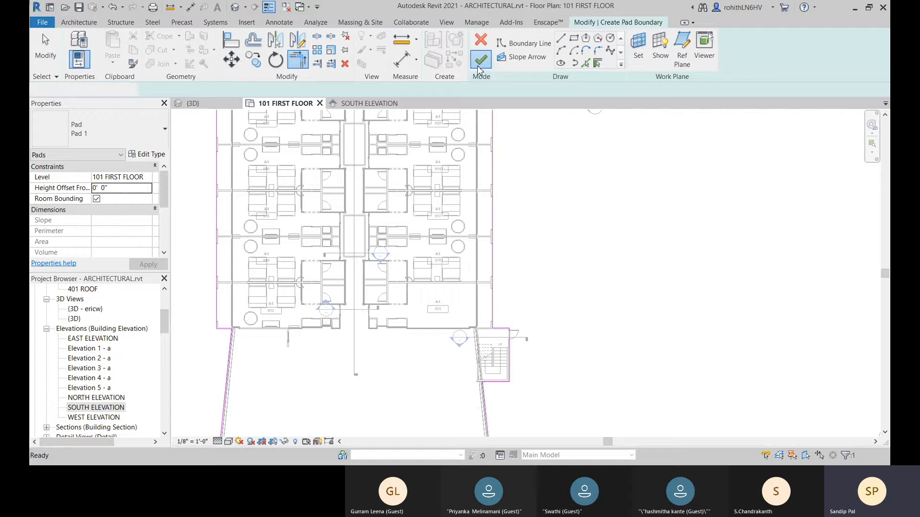
click(480, 60)
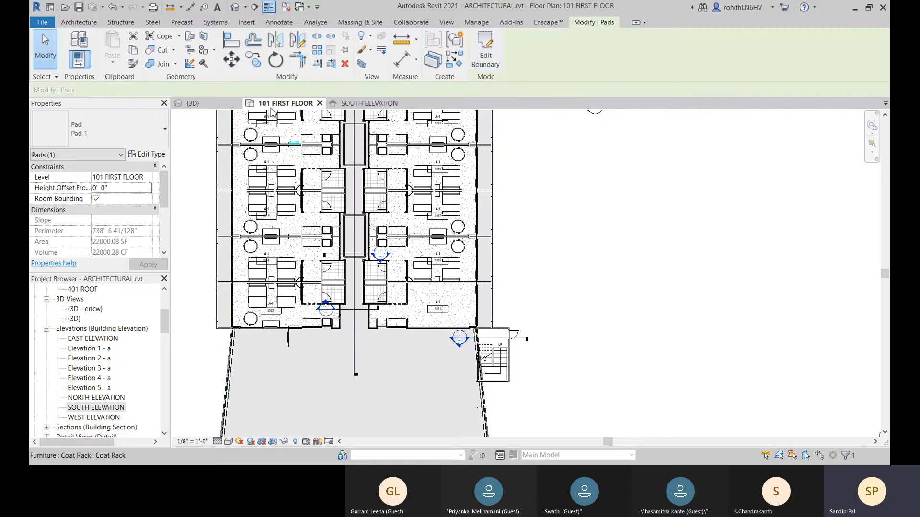
- Switch to the {3D} view and examine the building pad along the base of the curved curtain wall, then clear the selection
click(192, 104)
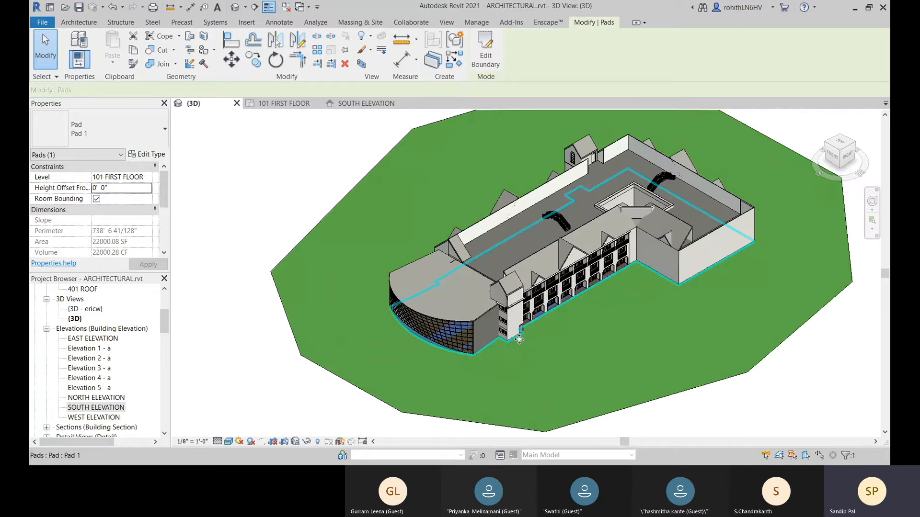
middle_drag(520, 340, 494, 287)
click(469, 416)
shift+middle_drag(507, 422, 376, 371)
scroll(371, 230, up, 5)
shift+middle_drag(371, 234, 371, 253)
scroll(371, 254, down, 2)
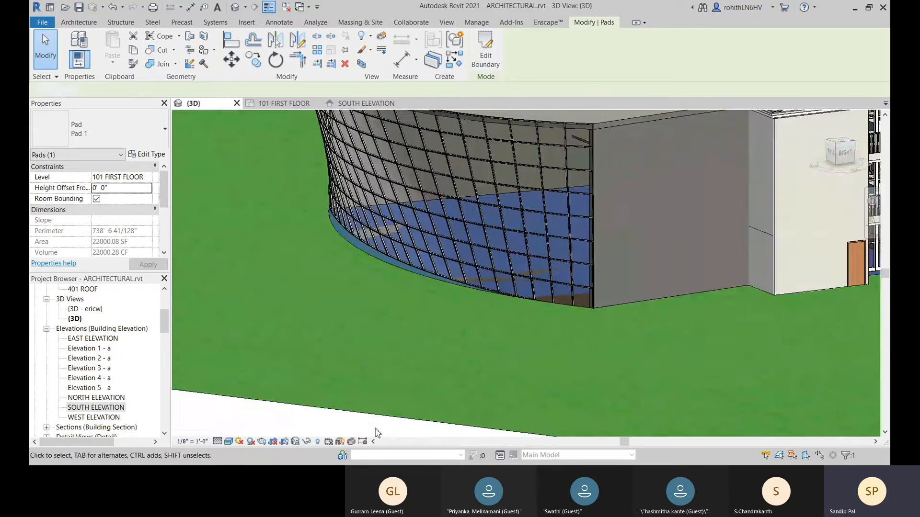
key(Escape)
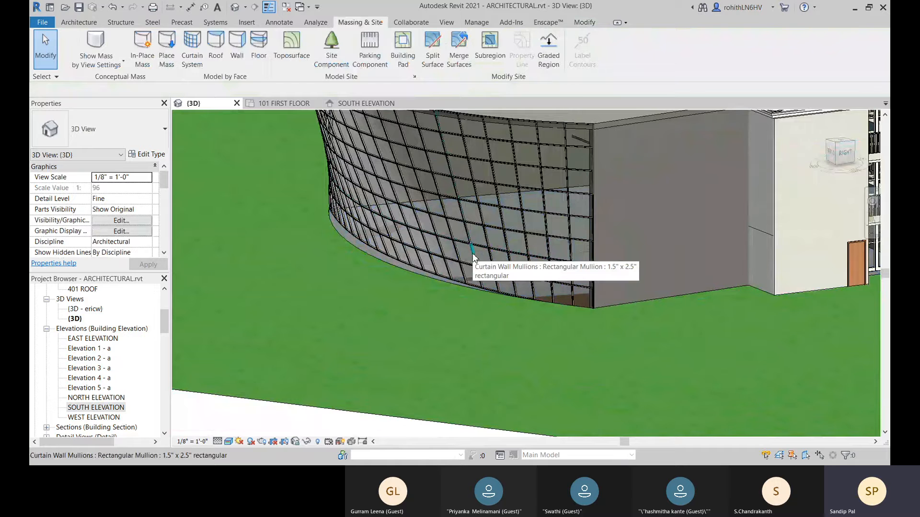
- Select the large grass toposurface beside the east facade and temporarily hide it in the 3D view
middle_drag(587, 247, 361, 297)
scroll(528, 268, up, 2)
scroll(530, 274, down, 3)
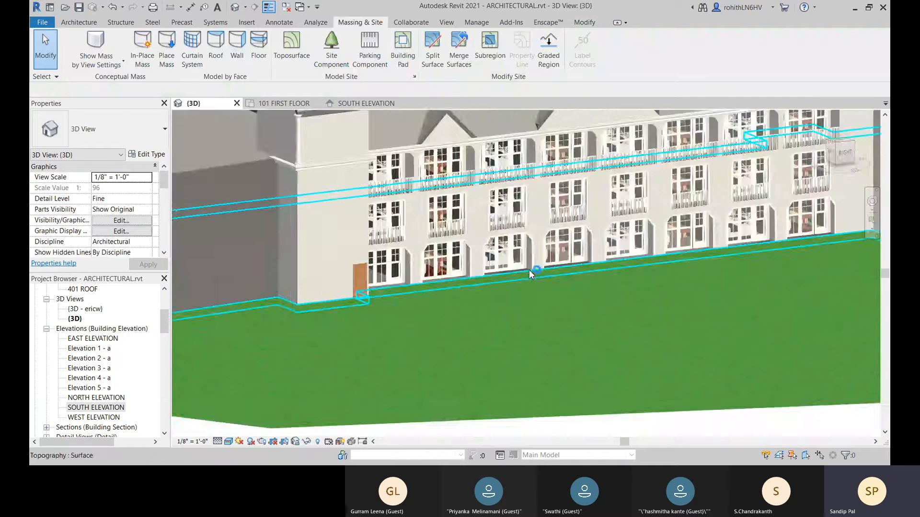
scroll(439, 338, down, 3)
click(439, 339)
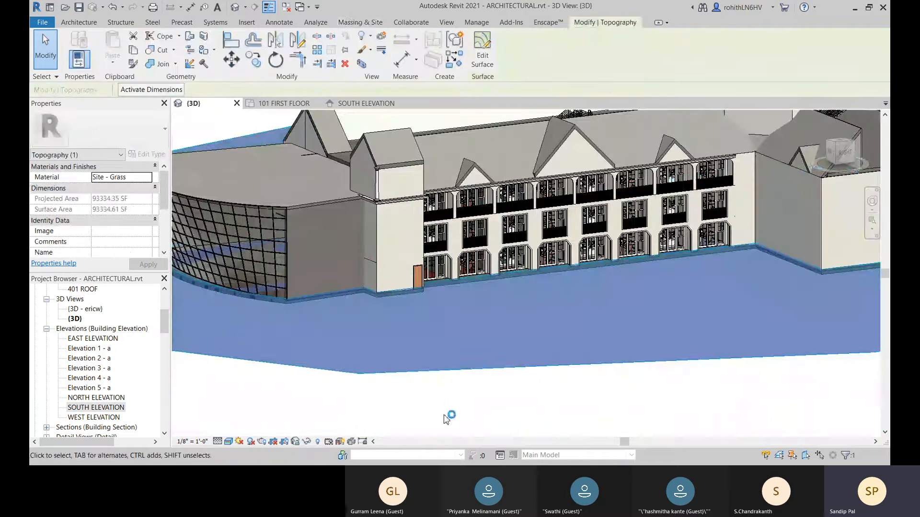
key(Escape)
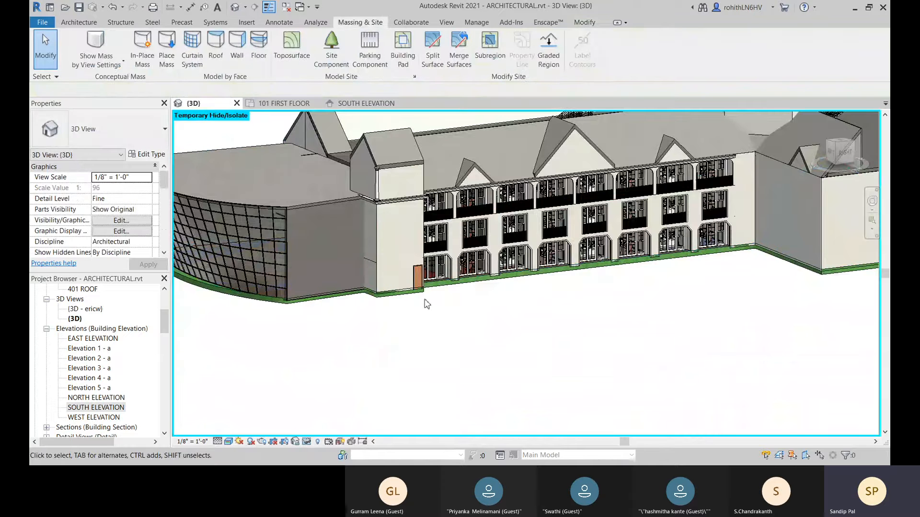
- Examine the remaining topography beneath the building from below and at the curved facade, and restore the temporarily hidden toposurface
scroll(431, 297, up, 2)
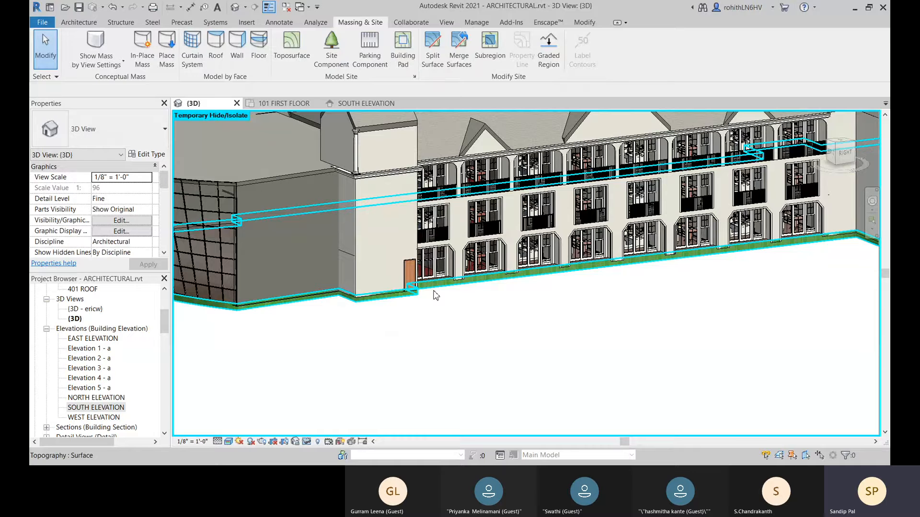
shift+middle_drag(435, 296, 378, 195)
click(373, 255)
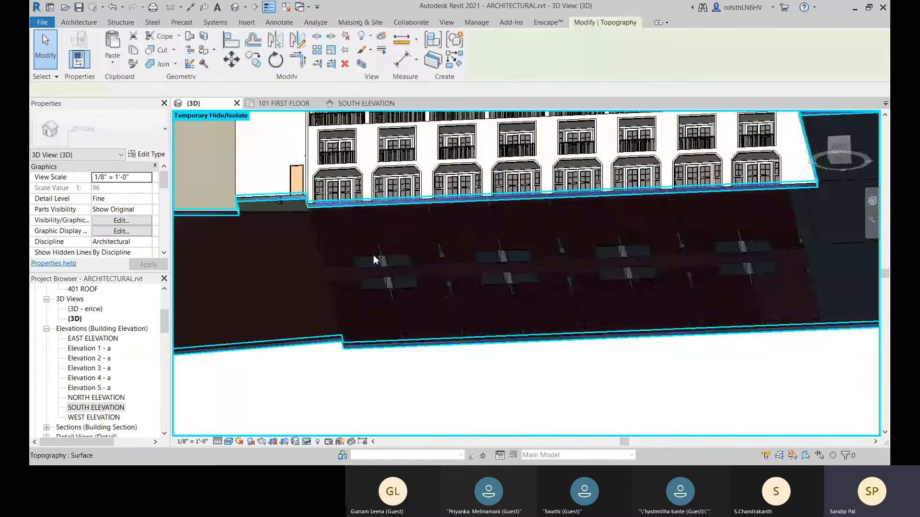
scroll(391, 325, down, 5)
shift+middle_drag(391, 325, 349, 349)
scroll(355, 345, up, 2)
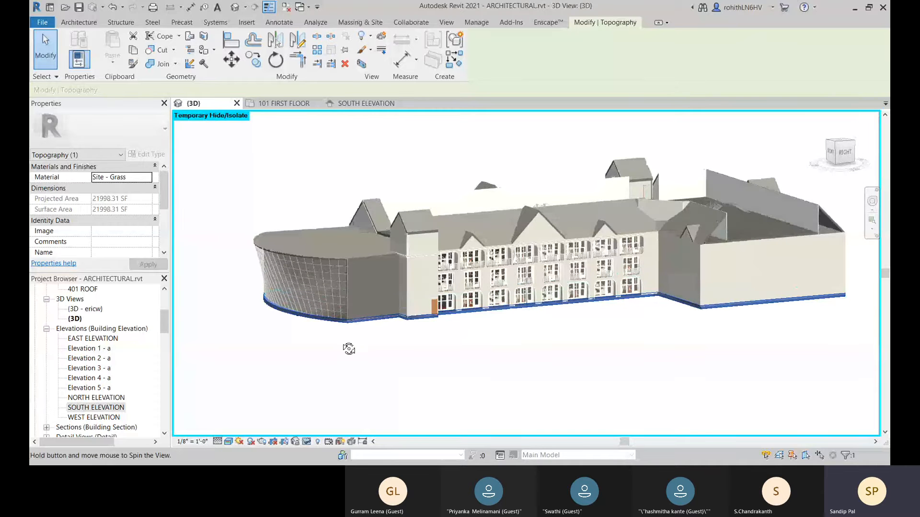
shift+middle_drag(348, 349, 325, 334)
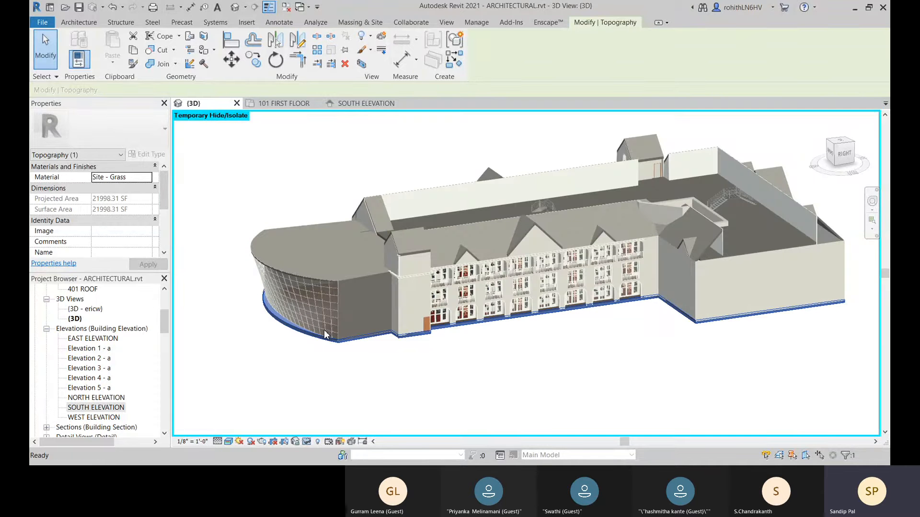
key(Escape)
scroll(267, 300, up, 5)
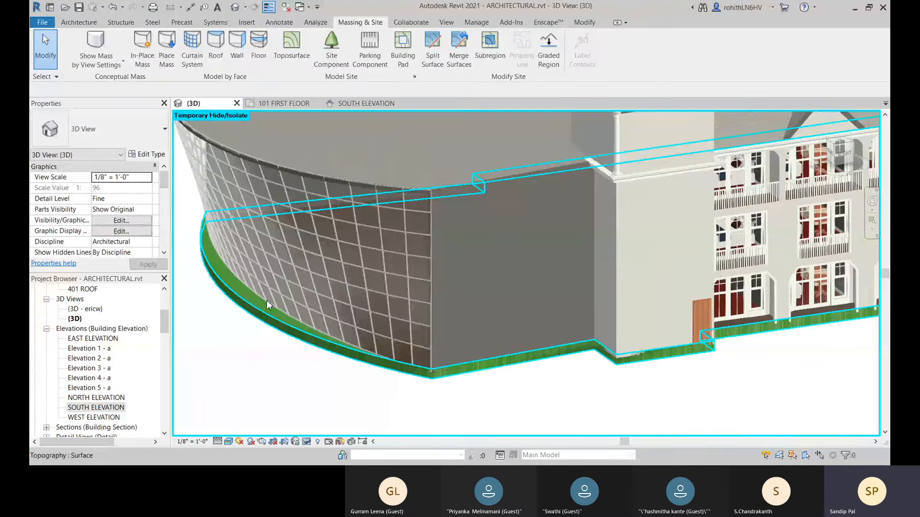
scroll(266, 300, up, 2)
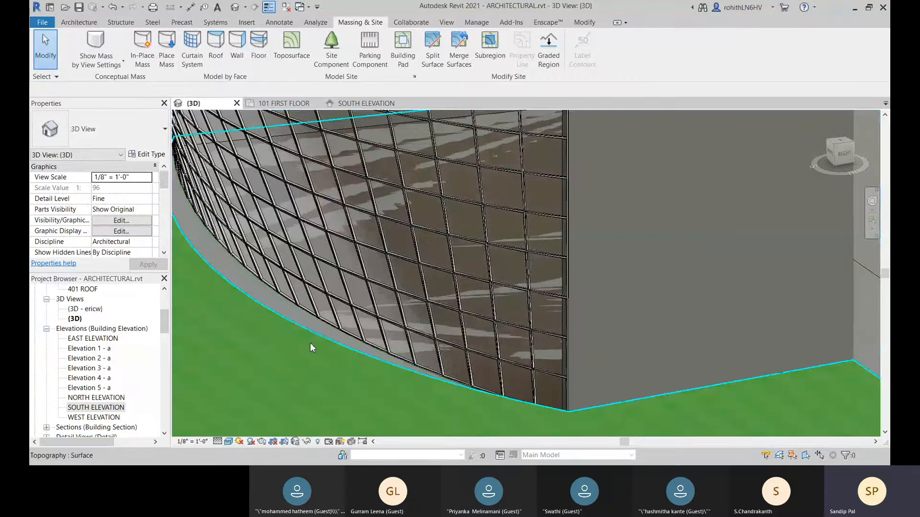
- Review the structure layers in the type properties of the pad under the curved facade, and close both dialogs
click(284, 311)
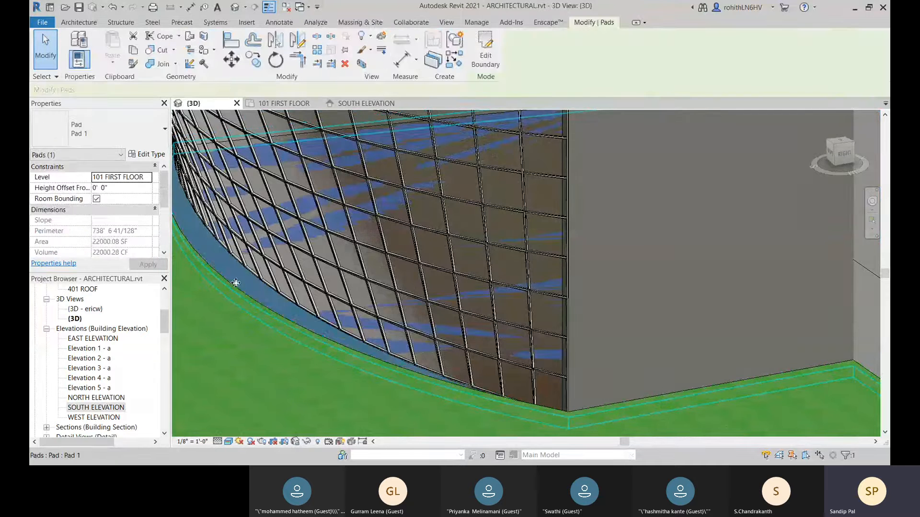
click(148, 155)
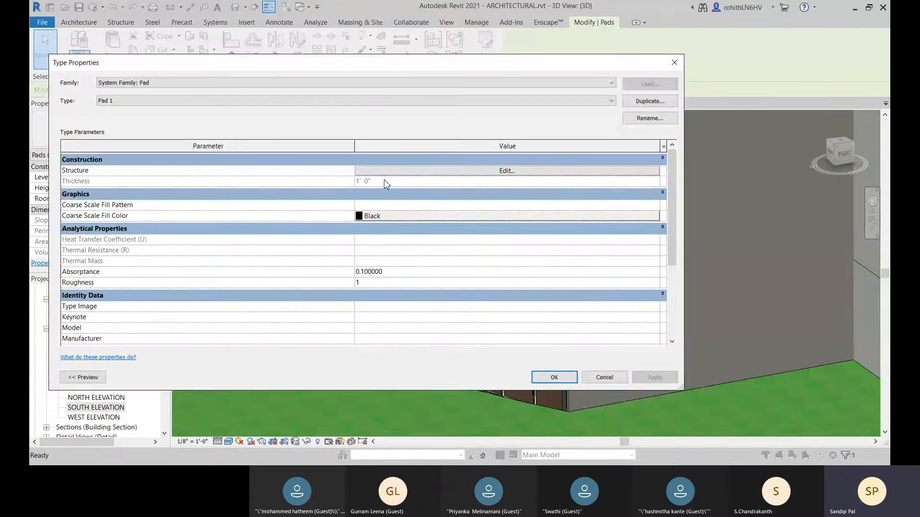
click(359, 172)
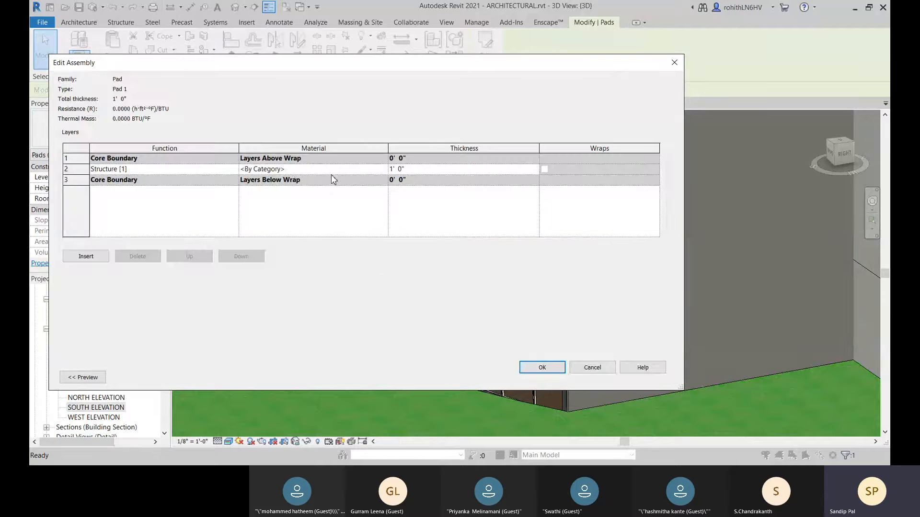
drag(192, 70, 232, 71)
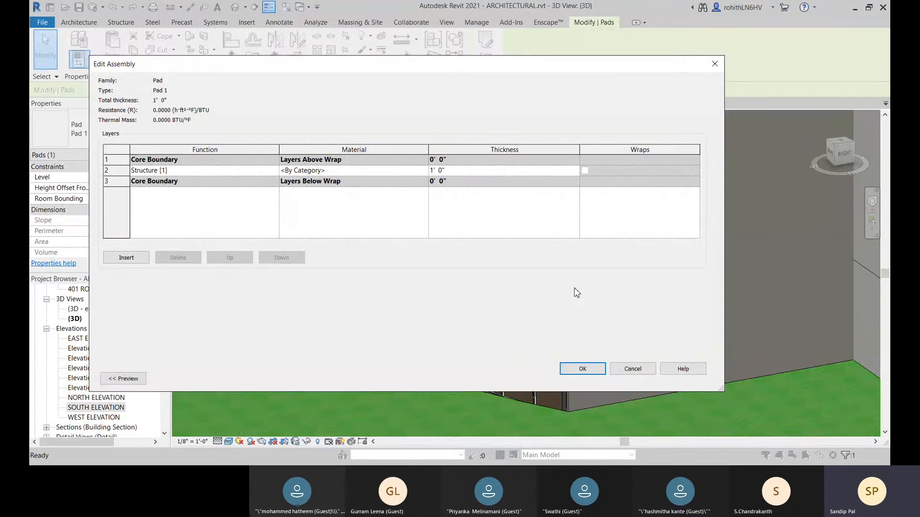
click(583, 370)
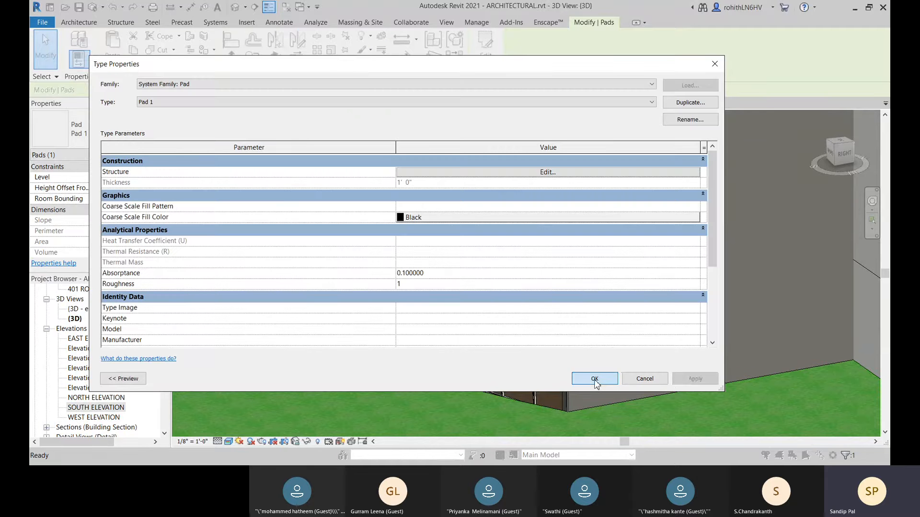
click(595, 379)
- Examine the grass toposurface along the east facade, selecting it to check its extent and clearing the selection
scroll(369, 328, down, 5)
middle_drag(369, 328, 365, 302)
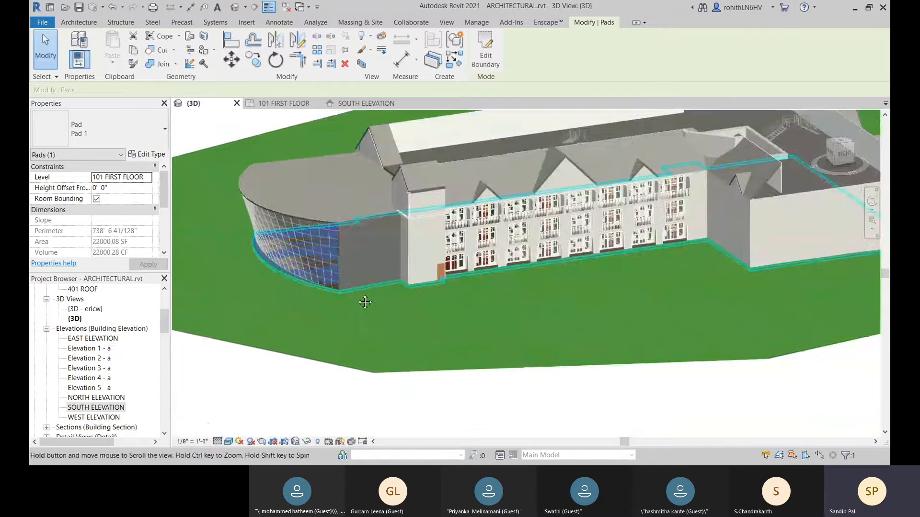
click(501, 421)
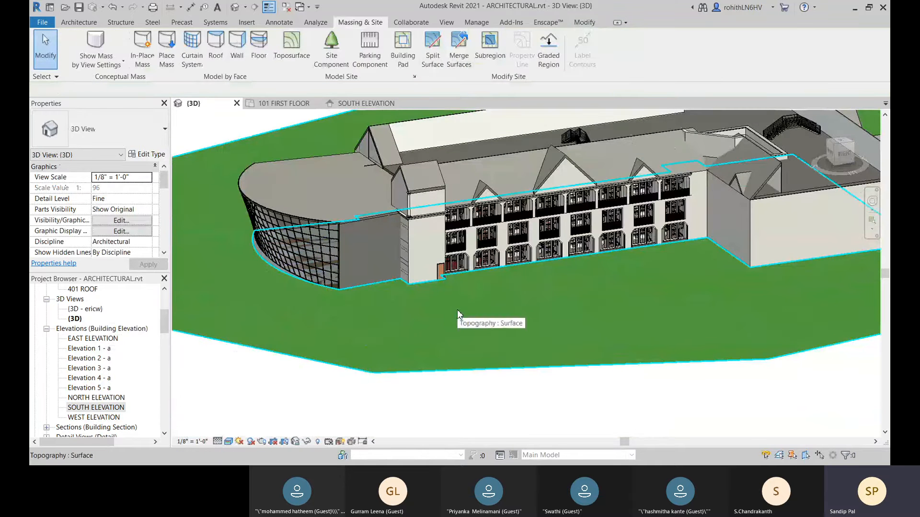
scroll(457, 312, up, 2)
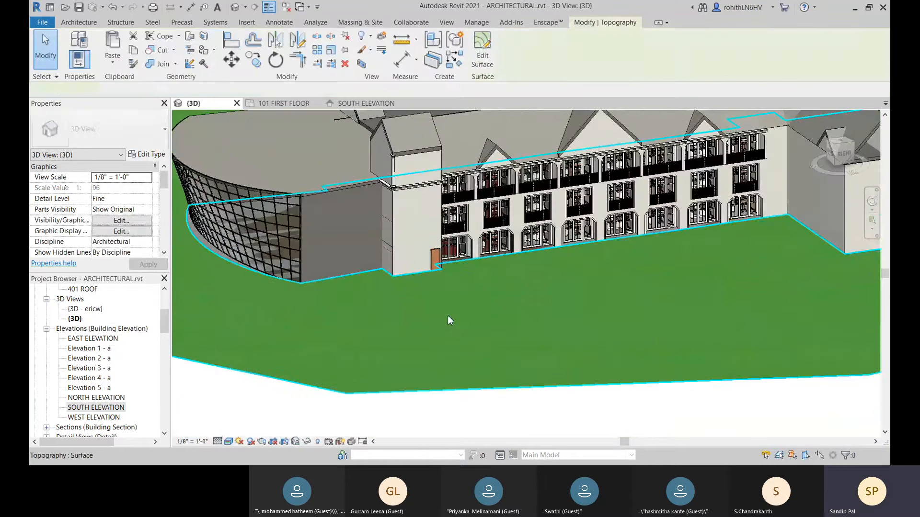
click(447, 315)
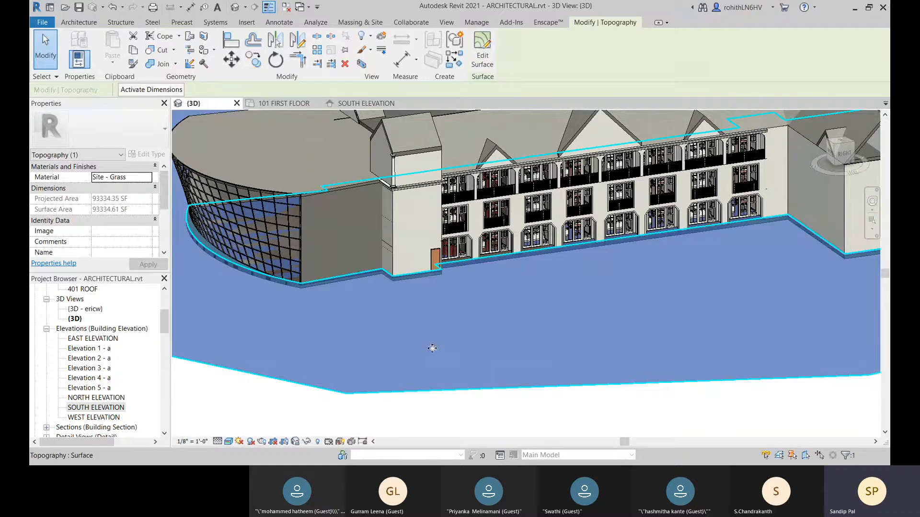
click(449, 400)
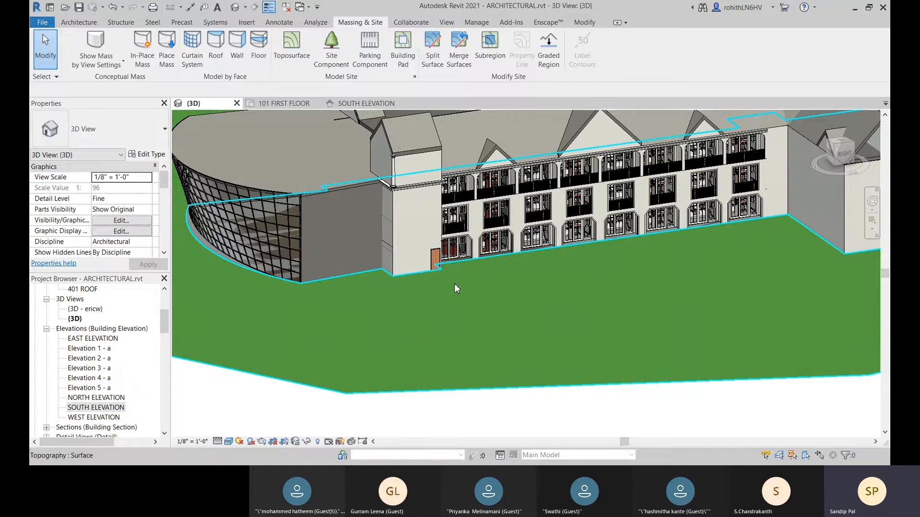
- Start splitting the grass toposurface and, in the 101 FIRST FLOOR plan, sketch a horizontal line from the stair wall corner beside the door to the site boundary
click(432, 48)
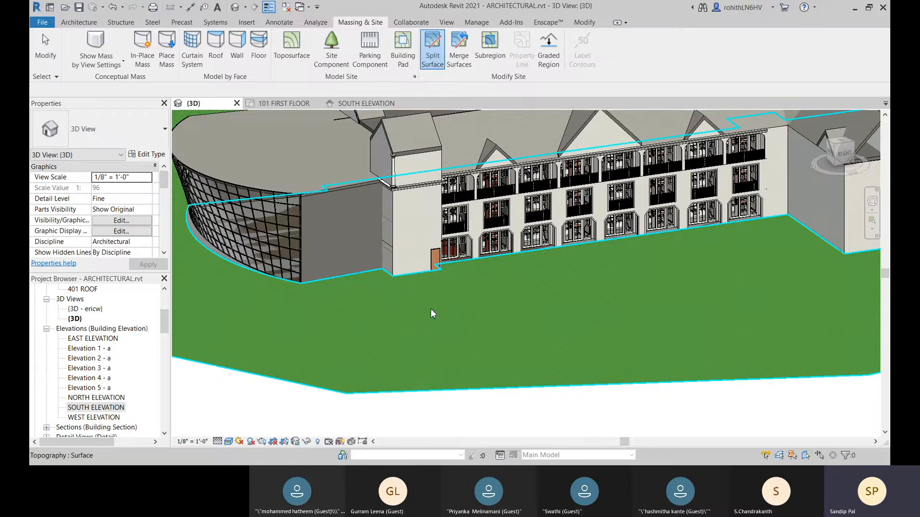
click(453, 336)
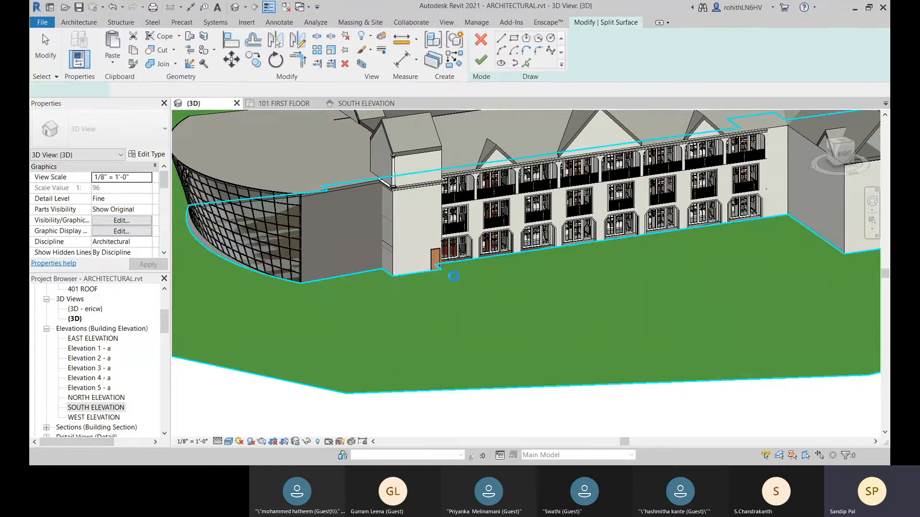
click(285, 103)
middle_drag(550, 325, 395, 290)
scroll(479, 251, down, 1)
scroll(478, 251, down, 1)
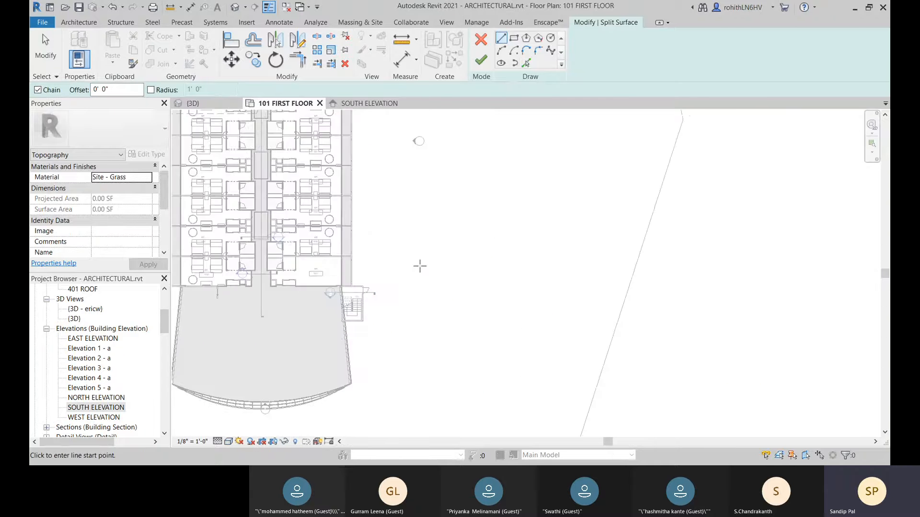
scroll(394, 287, up, 2)
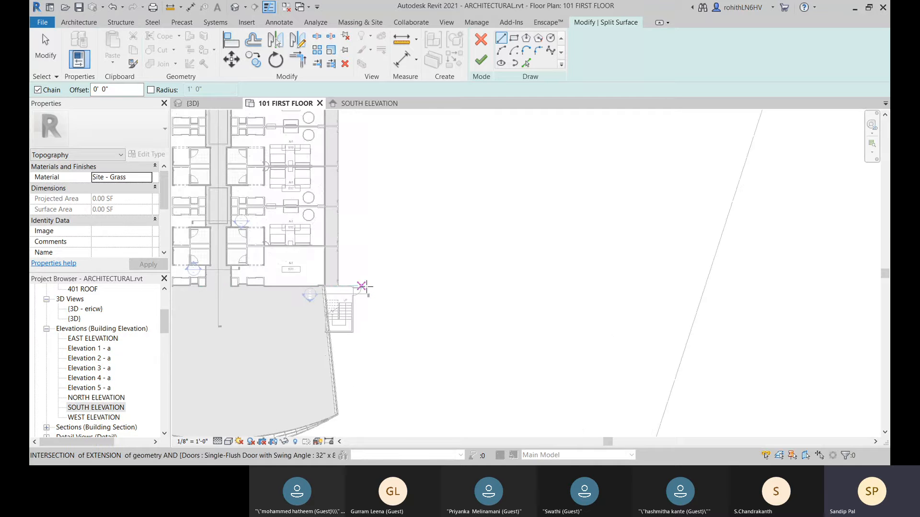
scroll(361, 288, up, 3)
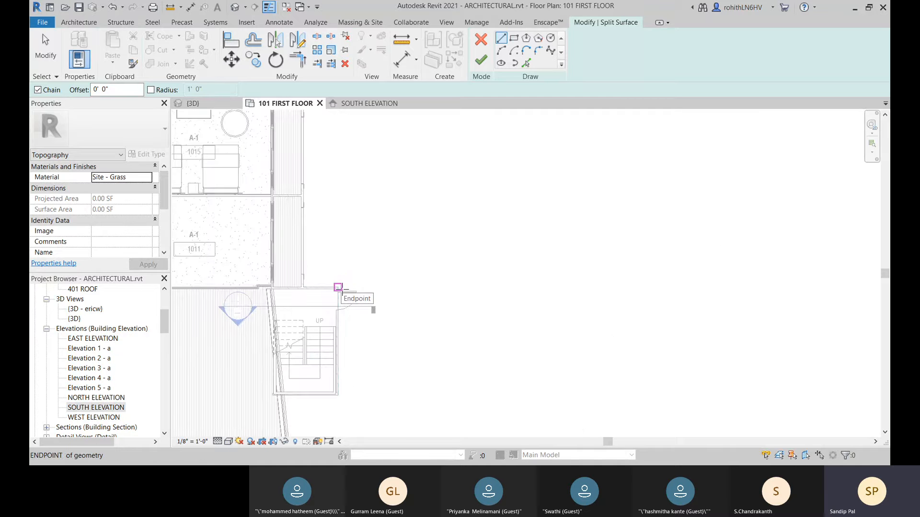
click(338, 287)
scroll(546, 297, down, 4)
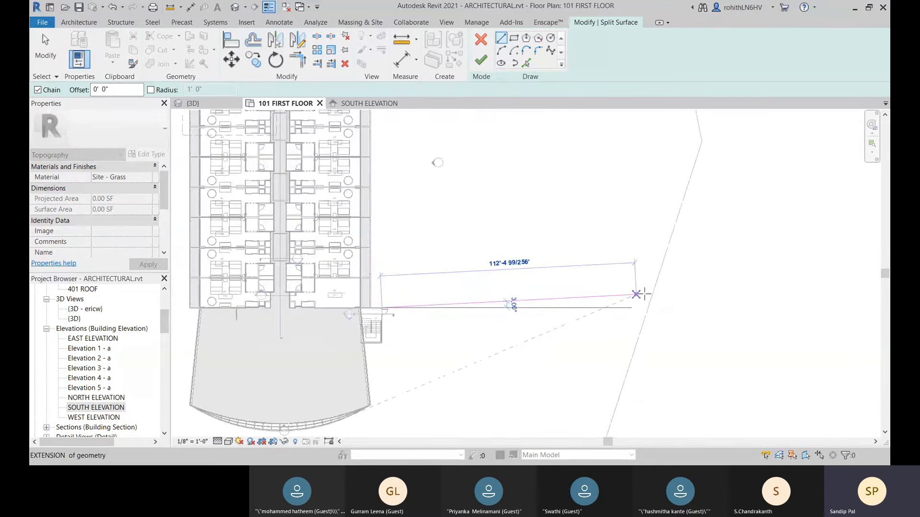
click(647, 307)
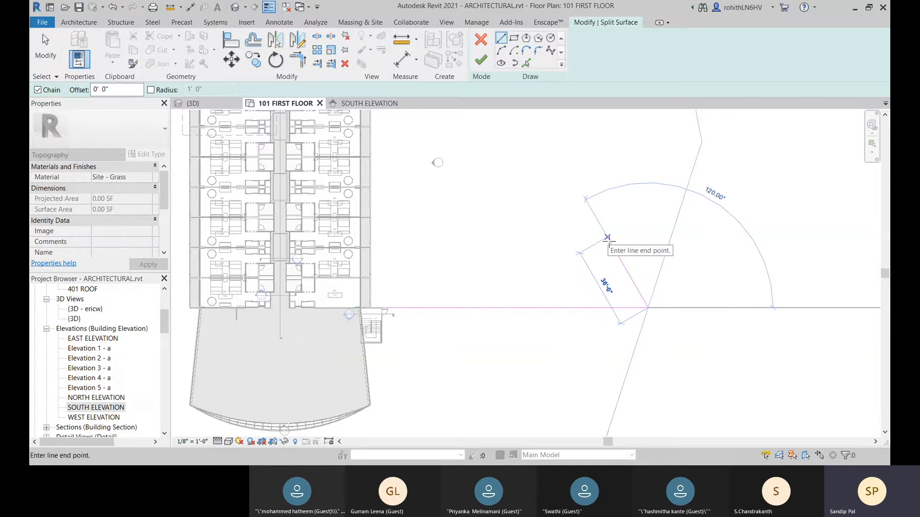
- Sketch a parallel split line from the other side of the stair door to the site boundary and close the strip at the door
right_click(605, 239)
click(623, 243)
click(382, 315)
click(649, 320)
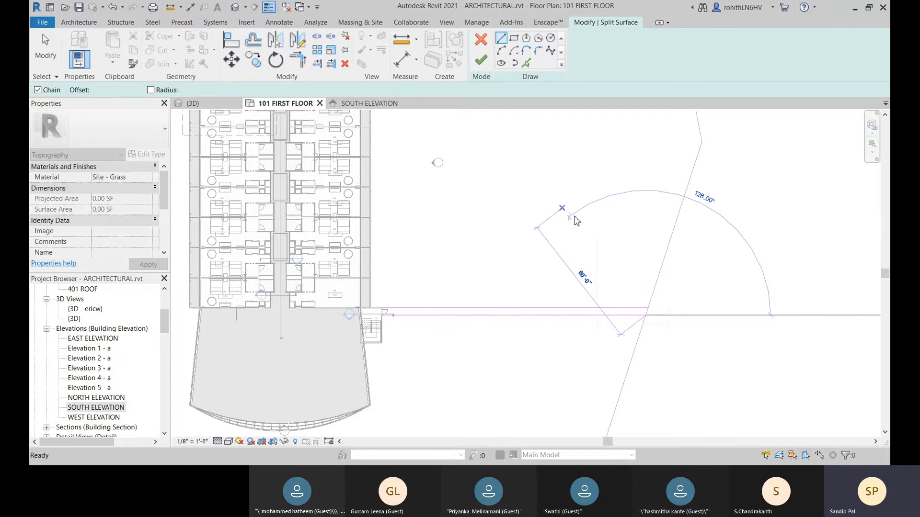
scroll(393, 314, up, 4)
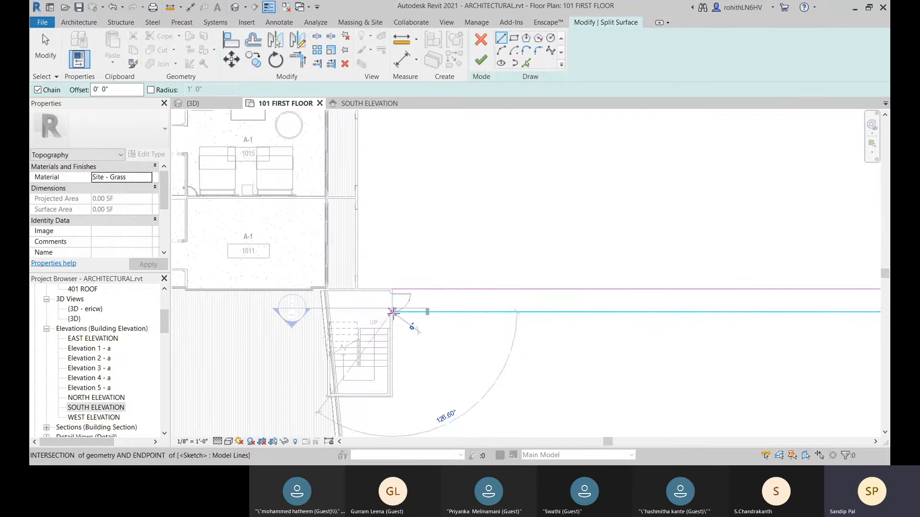
key(Escape)
key(Escape)
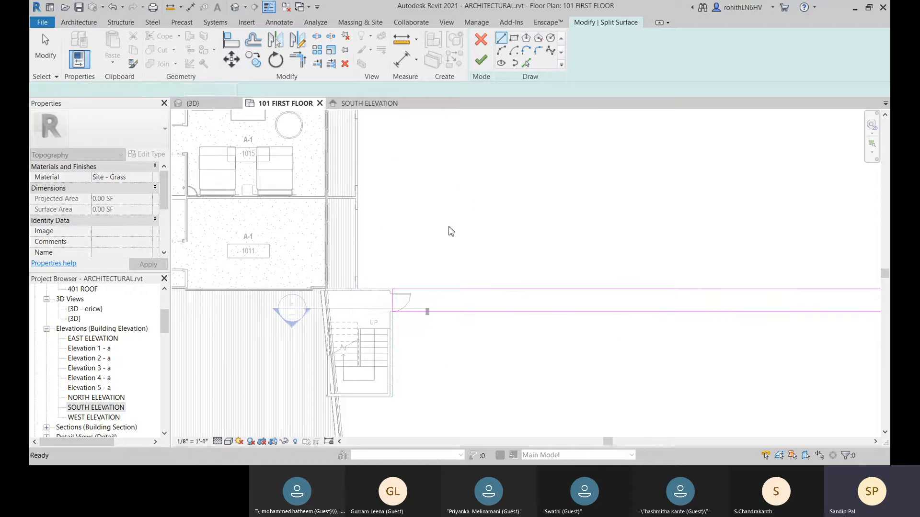
- Finish the surface split and check the separated strip in the floor plan and the 3D view
click(480, 60)
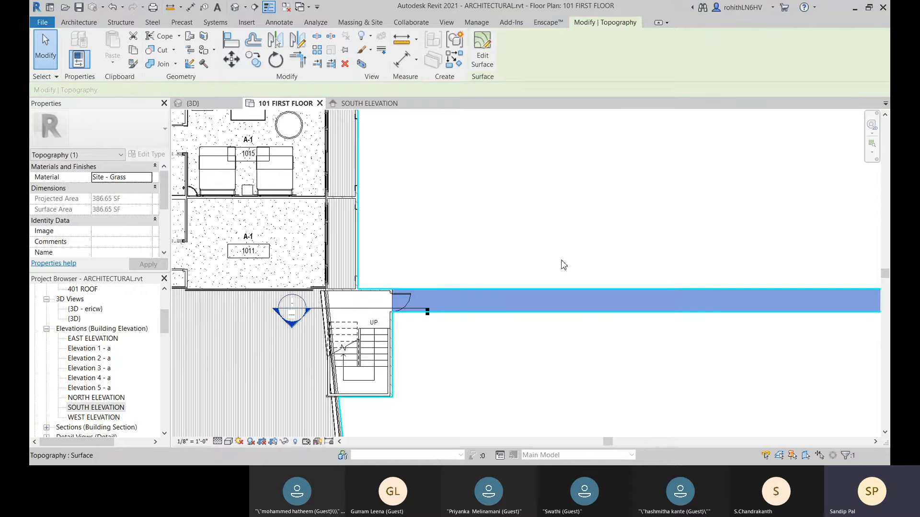
scroll(431, 307, down, 5)
middle_drag(433, 318, 393, 268)
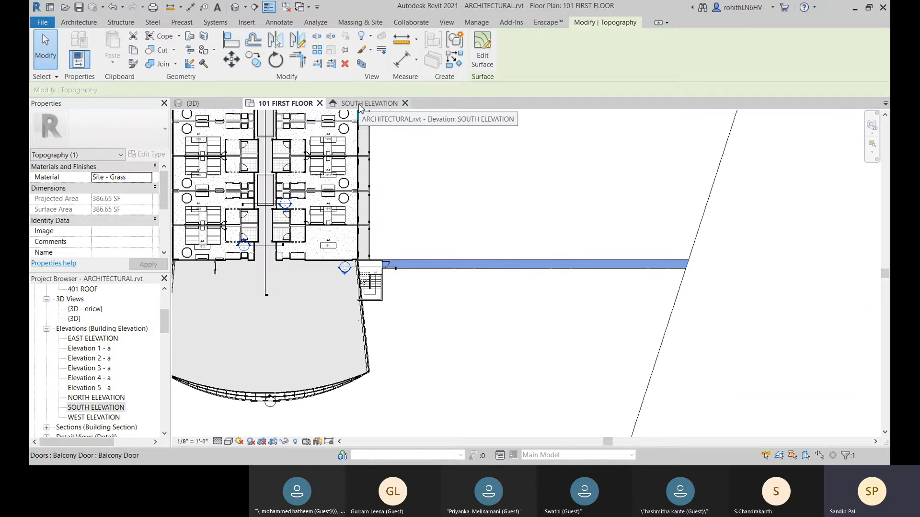
click(196, 103)
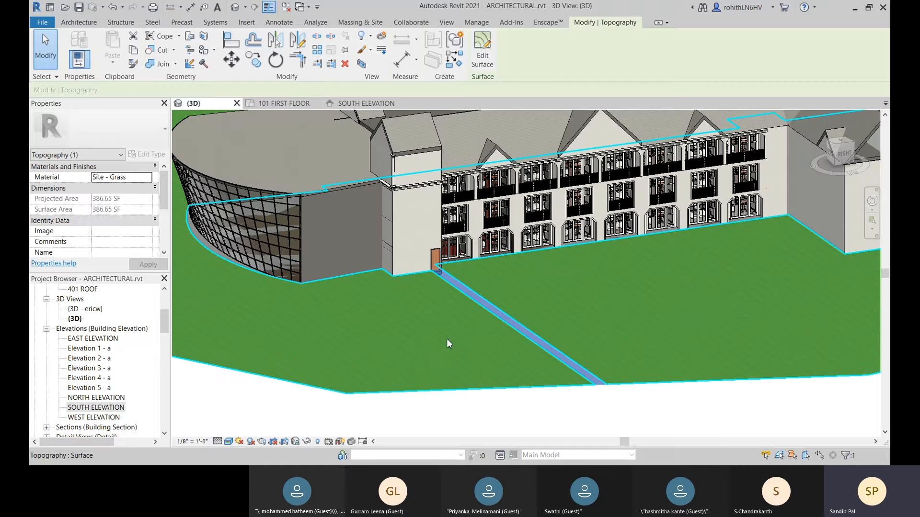
middle_drag(448, 340, 397, 309)
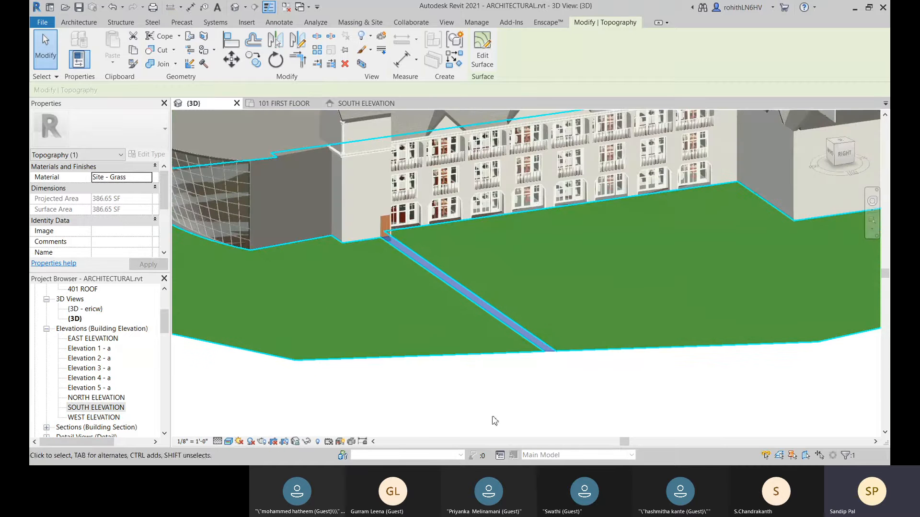
key(Escape)
- Assign the Site - Earth material to the split strip leading away from the door
scroll(443, 272, up, 3)
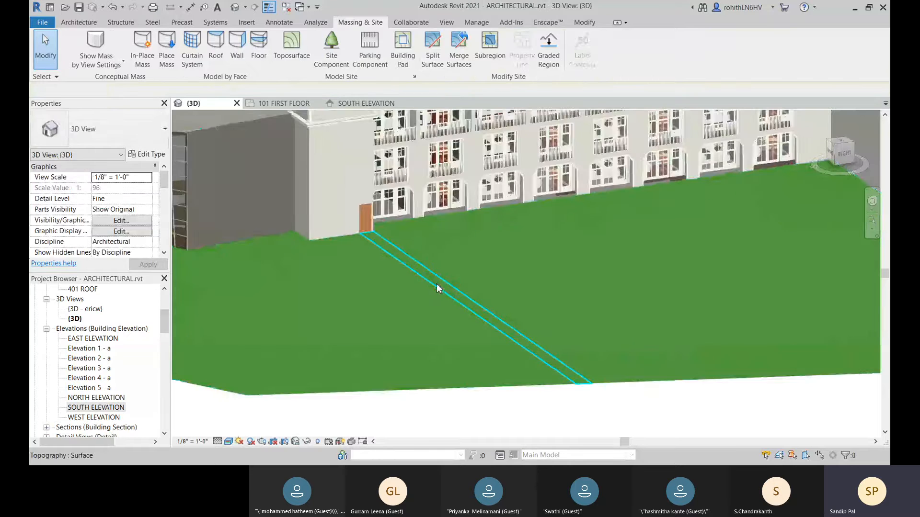
click(438, 289)
scroll(367, 247, up, 4)
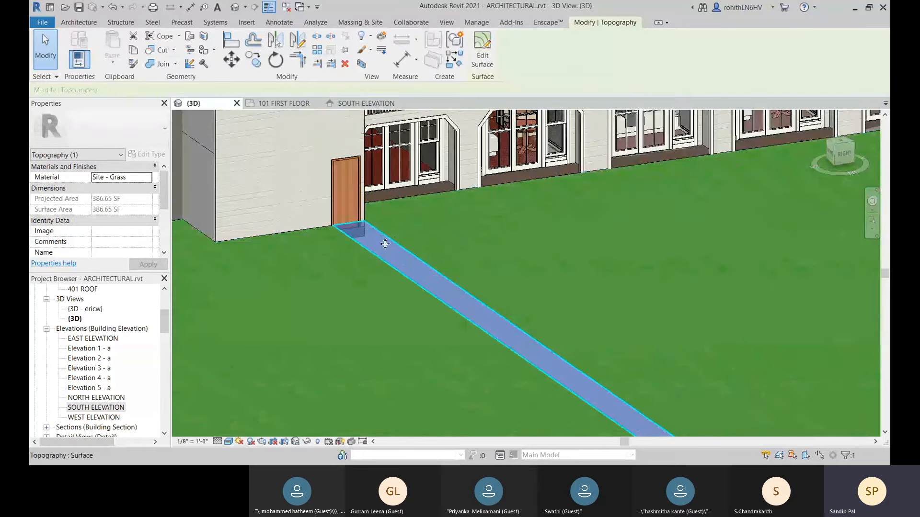
scroll(371, 252, down, 2)
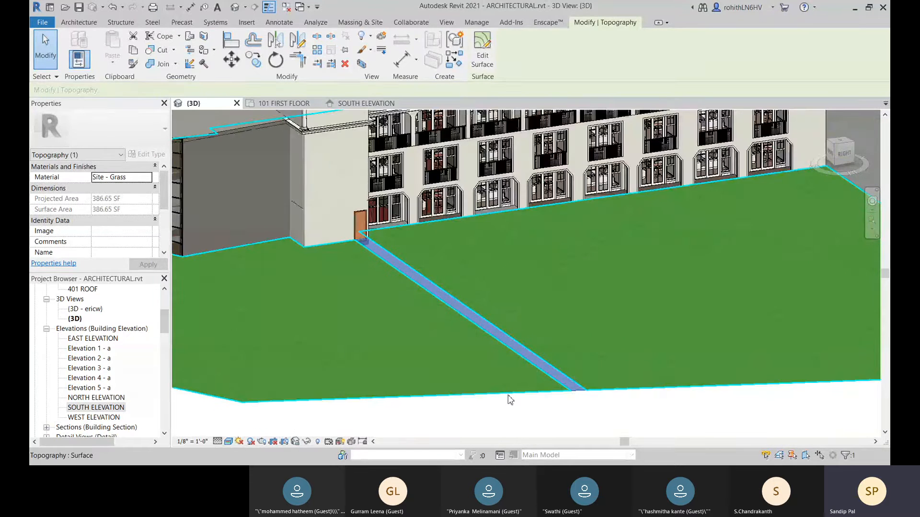
middle_drag(550, 376, 354, 353)
click(147, 179)
click(148, 178)
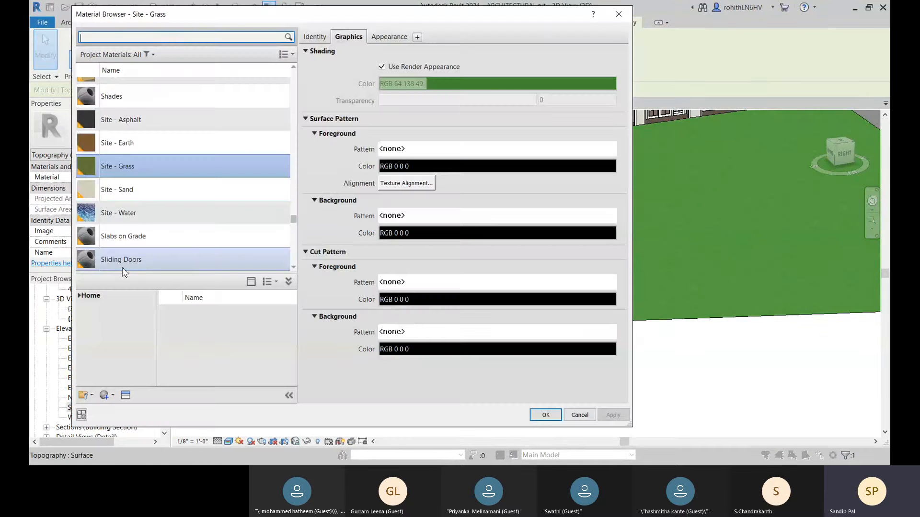
click(129, 149)
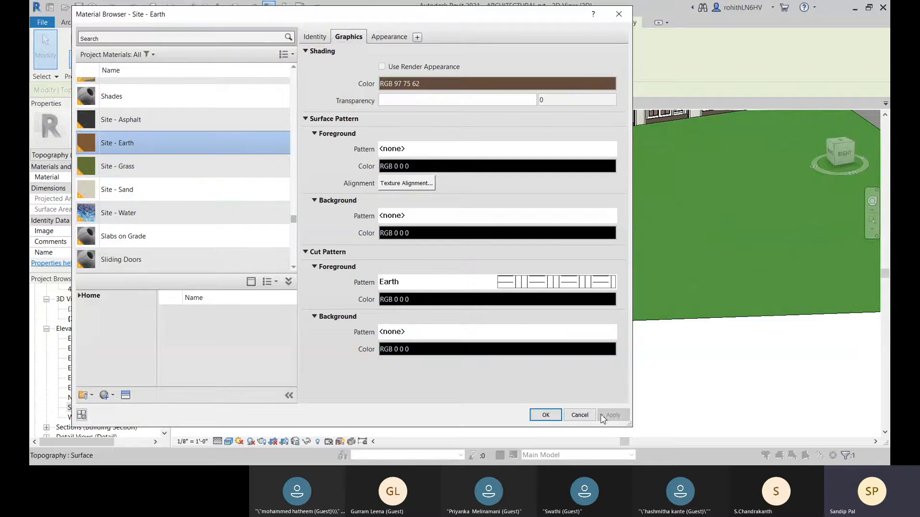
click(551, 418)
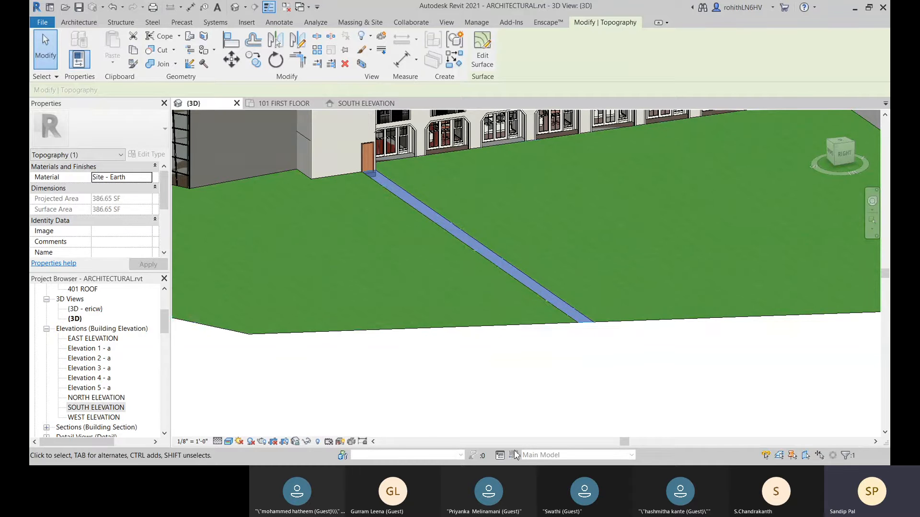
key(Escape)
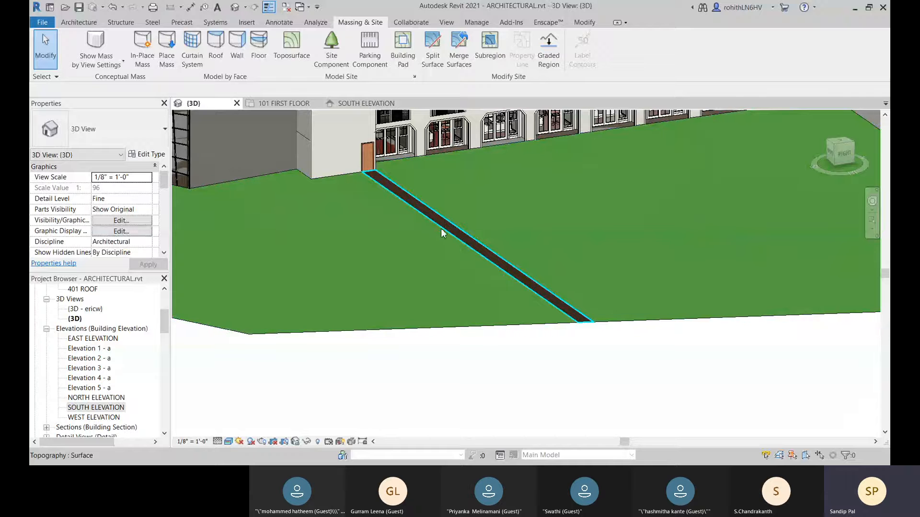
- Select the earth strip and the surrounding grass toposurface in turn to compare them as separate surfaces, and clear the selection
click(444, 228)
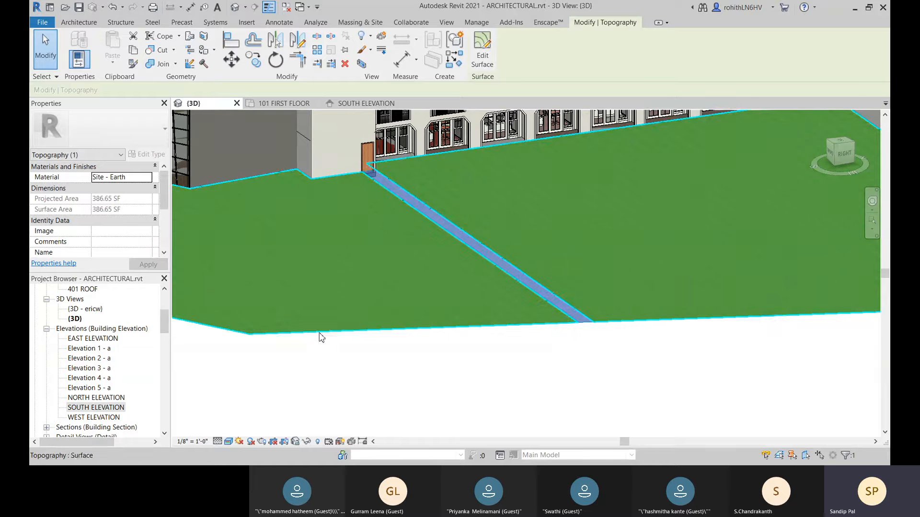
click(320, 335)
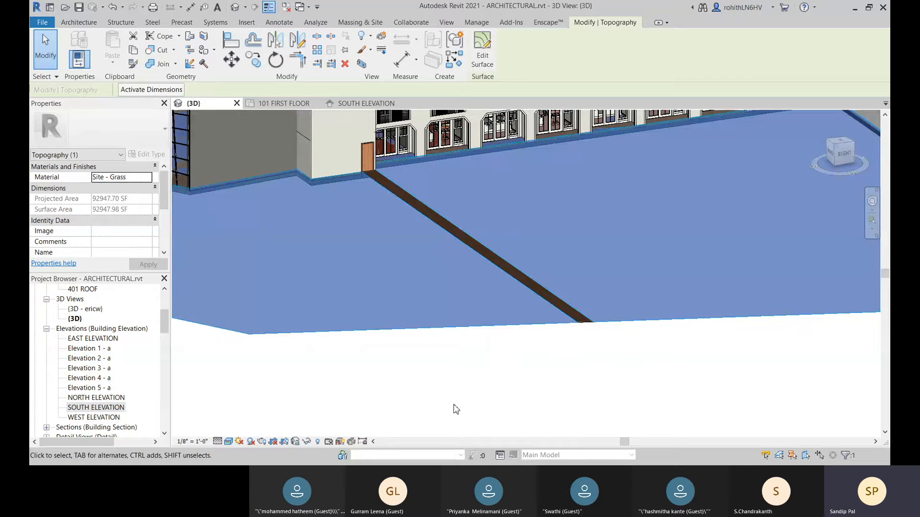
key(Escape)
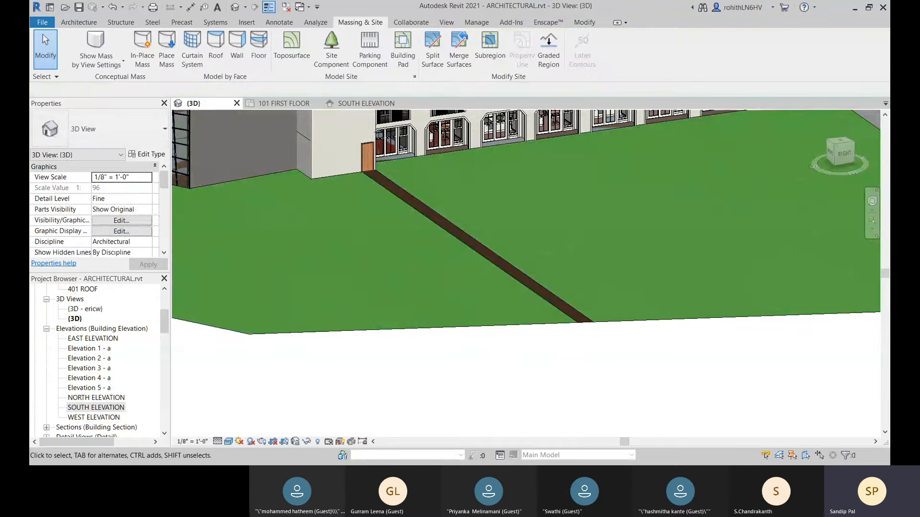
- Merge the earth strip into the grass toposurface, picking the grass as the primary surface
click(460, 58)
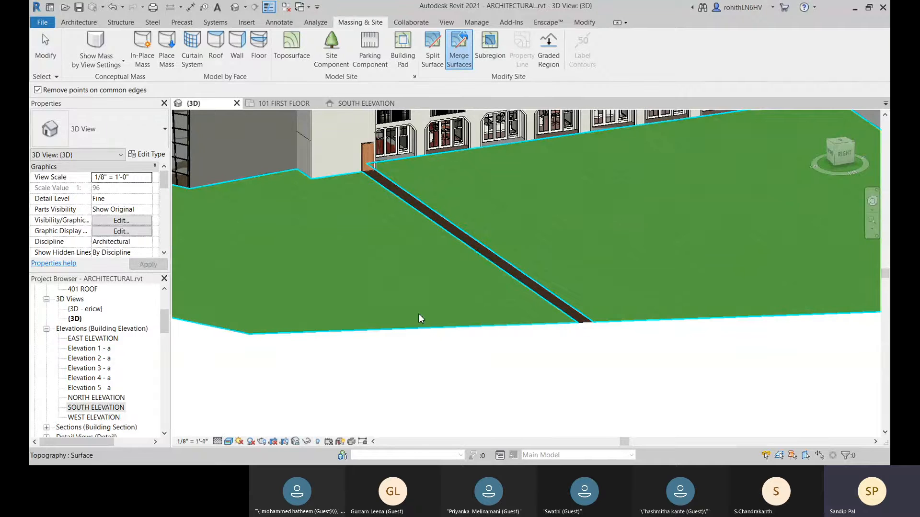
click(389, 297)
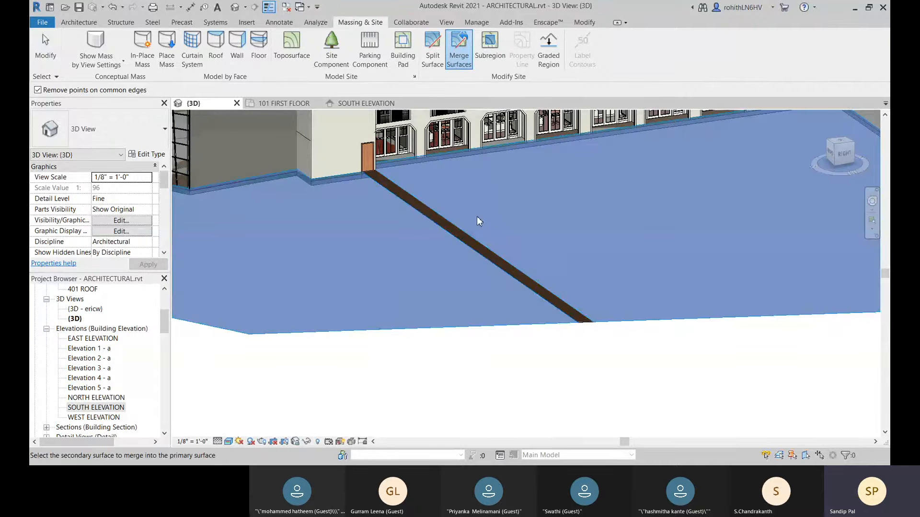
click(475, 246)
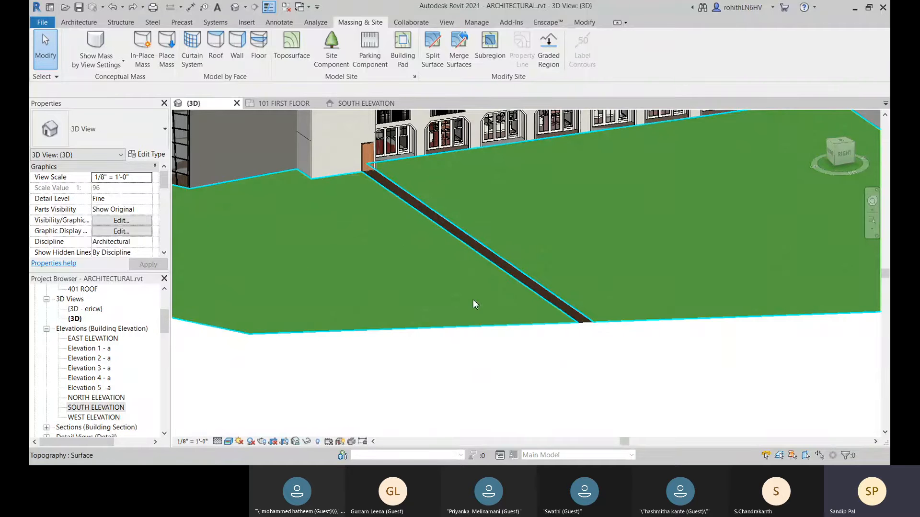
- Merge the grass toposurface into the earth strip, picking the strip as the primary surface, and inspect the merged site around the building
click(460, 53)
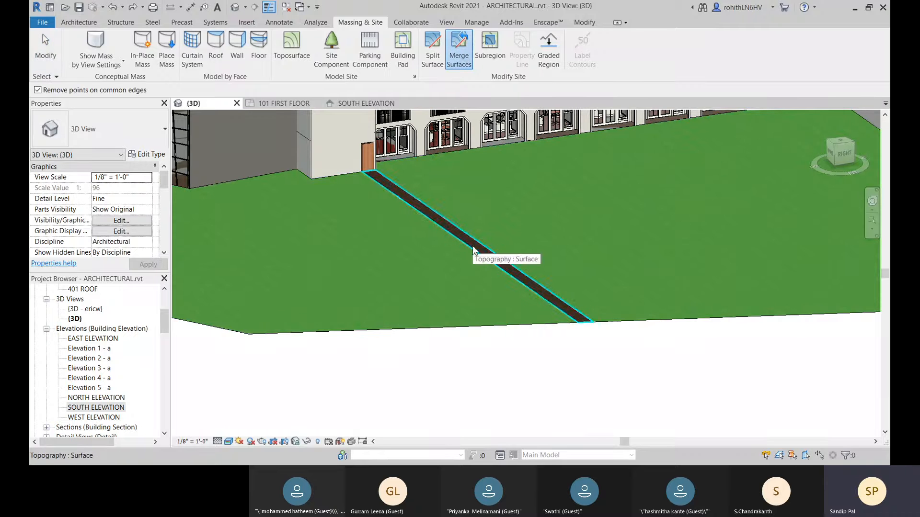
click(583, 234)
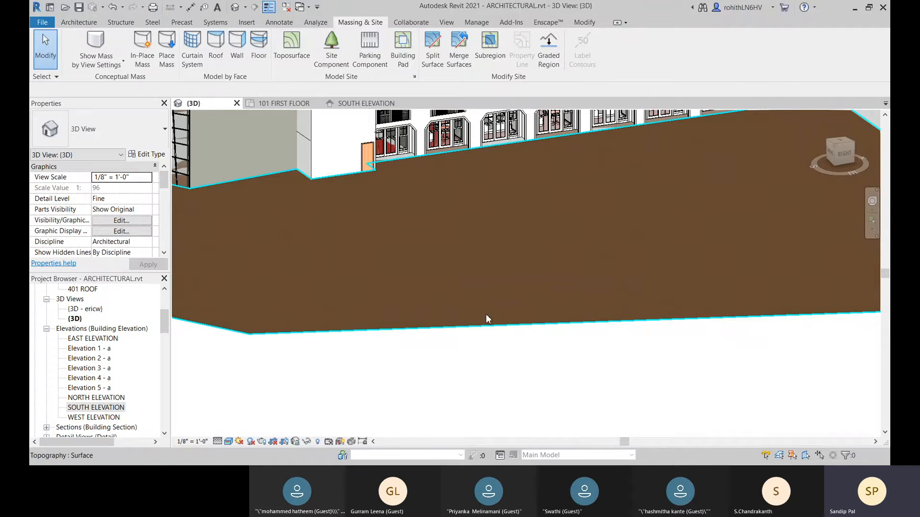
scroll(512, 283, down, 6)
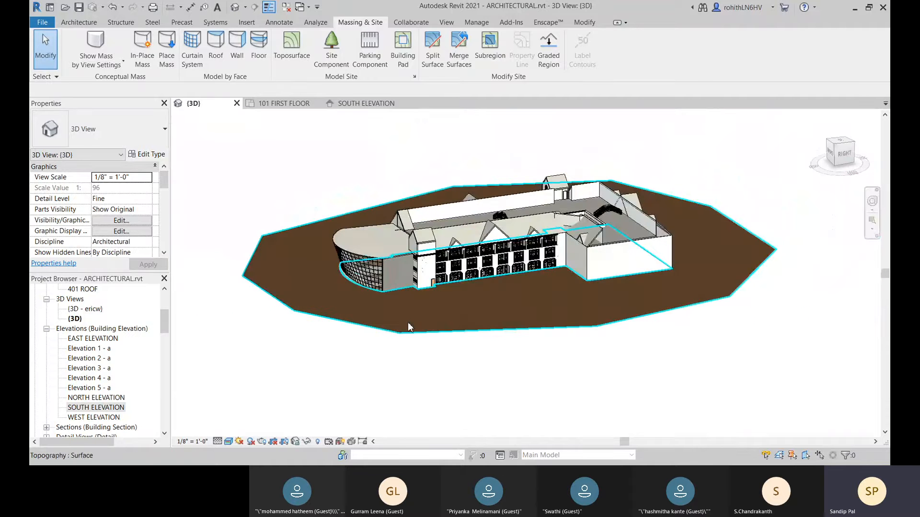
scroll(375, 281, up, 4)
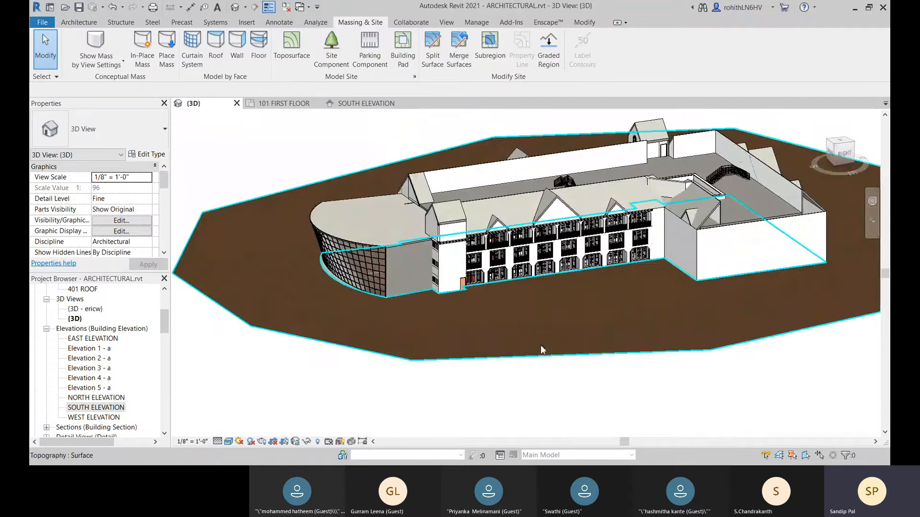
scroll(488, 338, up, 4)
middle_drag(489, 338, 401, 294)
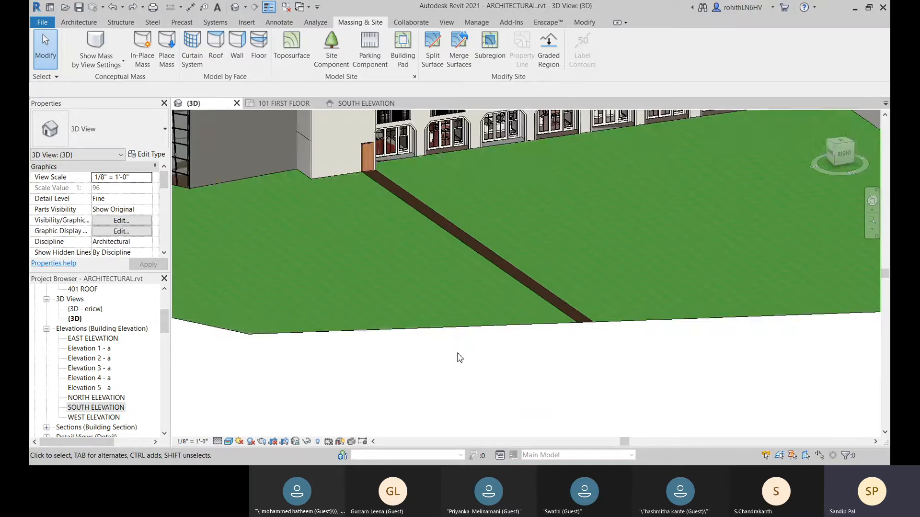
shift+middle_drag(456, 356, 489, 342)
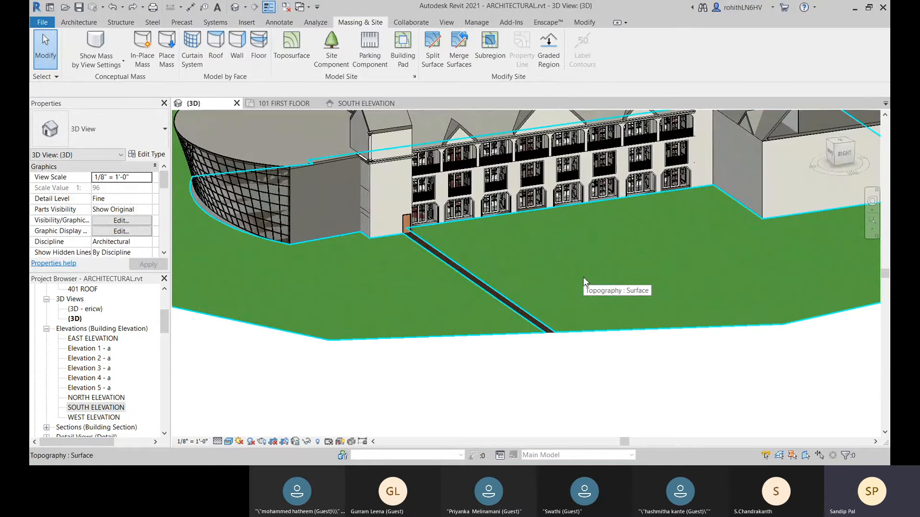
scroll(469, 288, down, 3)
shift+middle_drag(470, 288, 368, 286)
scroll(367, 283, up, 2)
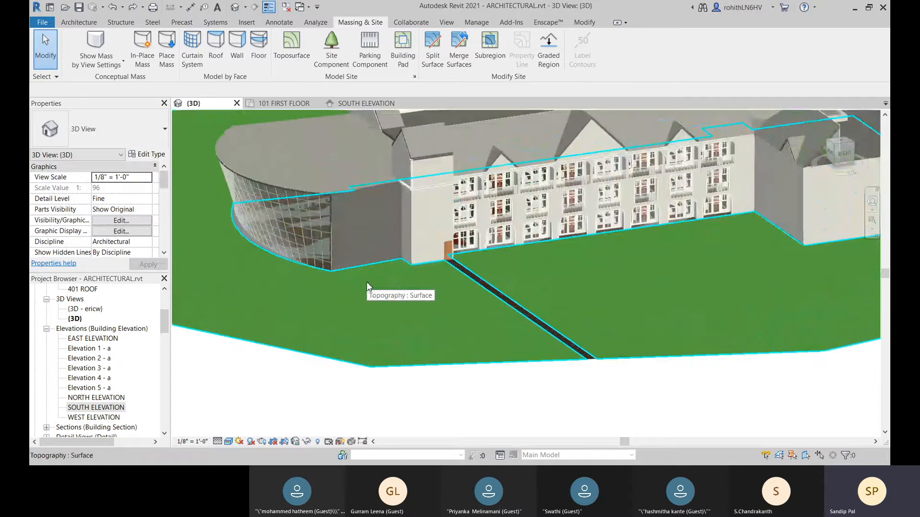
scroll(367, 282, up, 3)
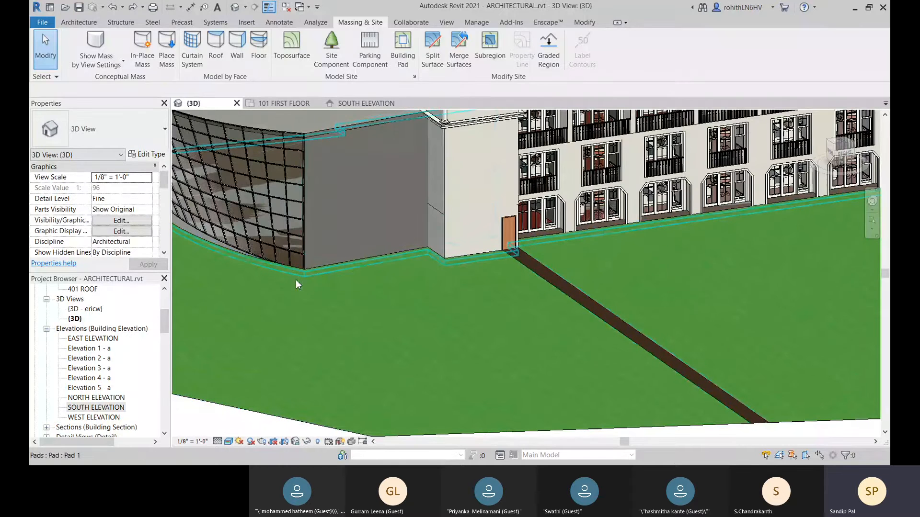
- Sketch two subregion boundary edges from the glass facade corner, about 7'-6" outward and about 27'-6" to the white wall's corner, and try to finish
click(490, 48)
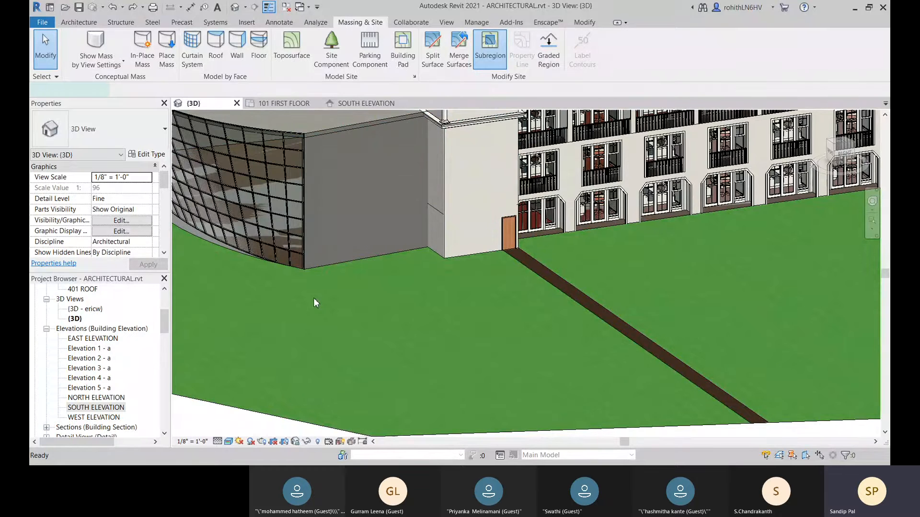
click(307, 272)
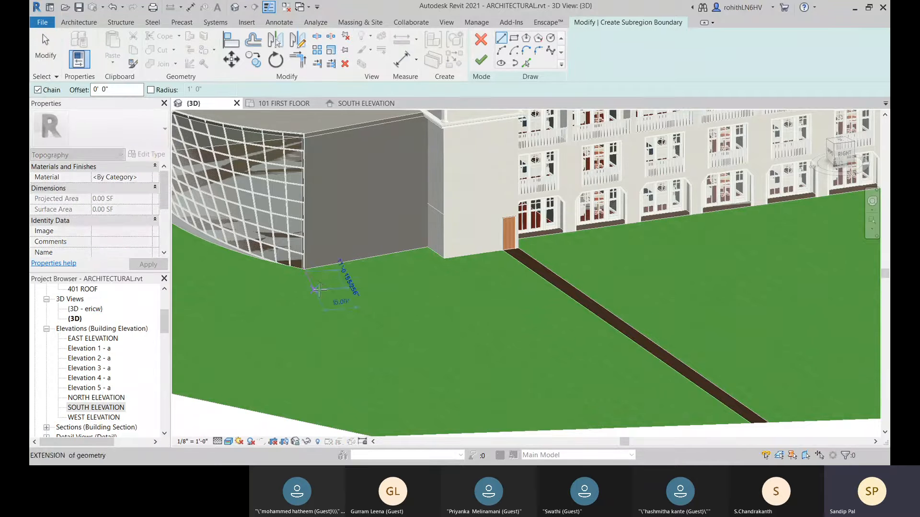
scroll(332, 286, up, 3)
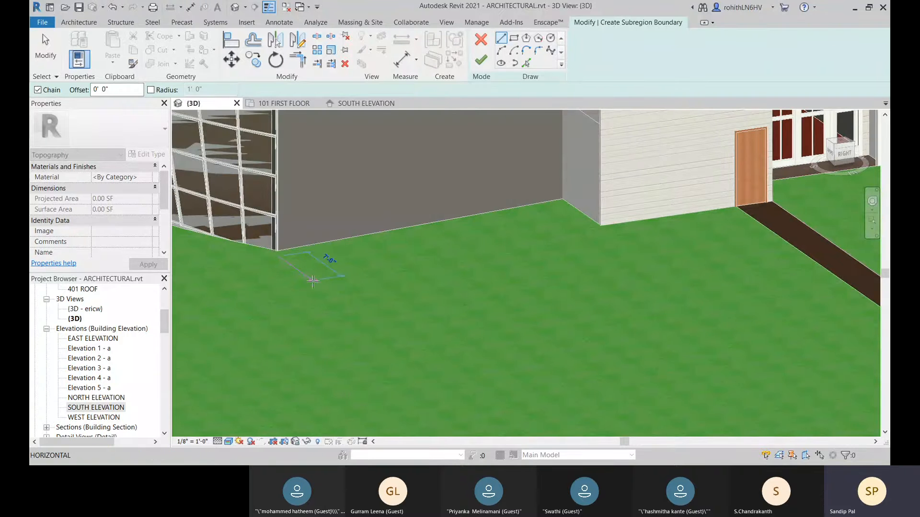
click(313, 282)
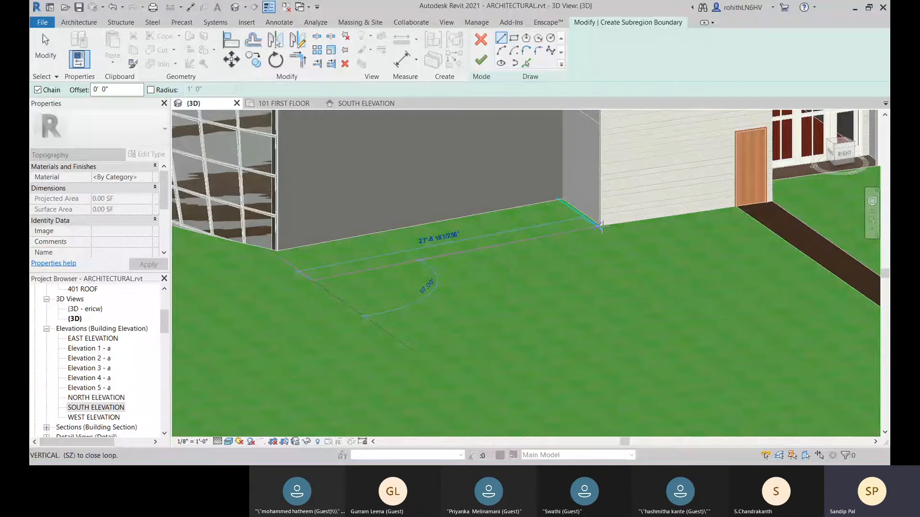
click(602, 227)
key(Escape)
click(481, 60)
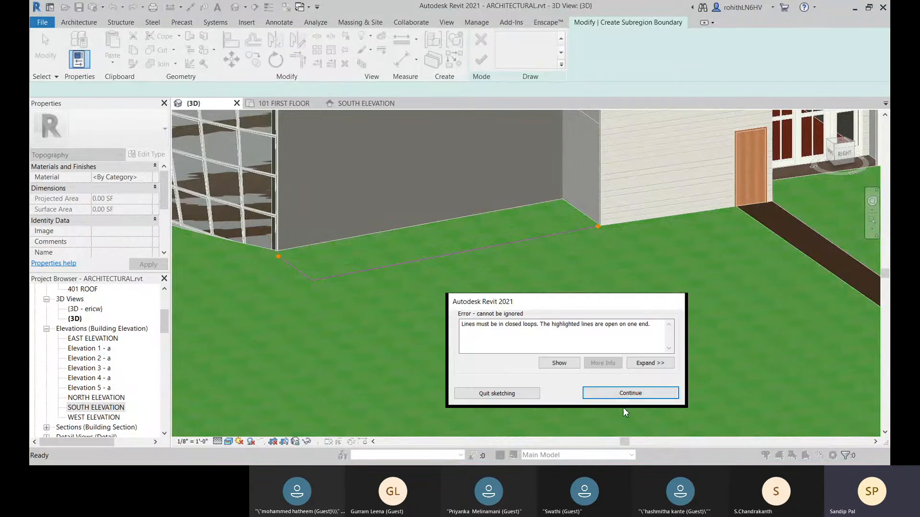
click(618, 393)
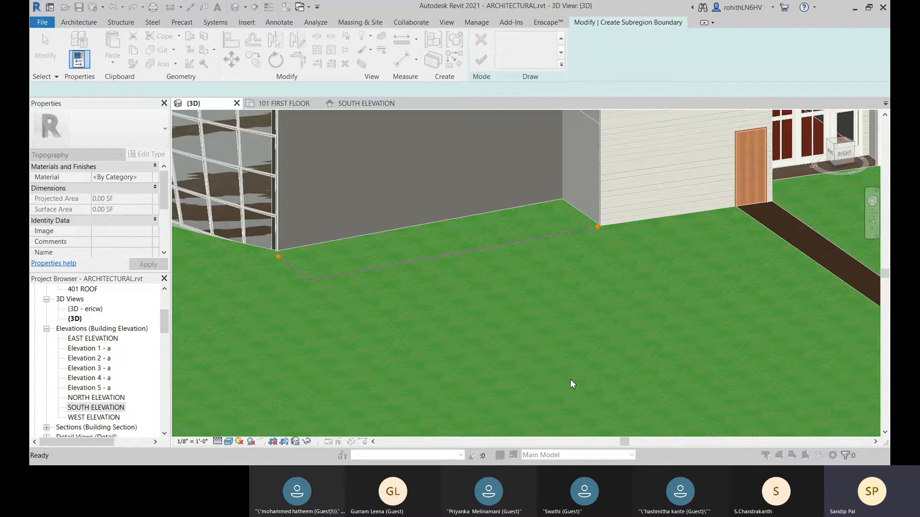
- Close the subregion boundary with two edges along the gray wall and its return, finish the subregion, and clear the selection
click(278, 256)
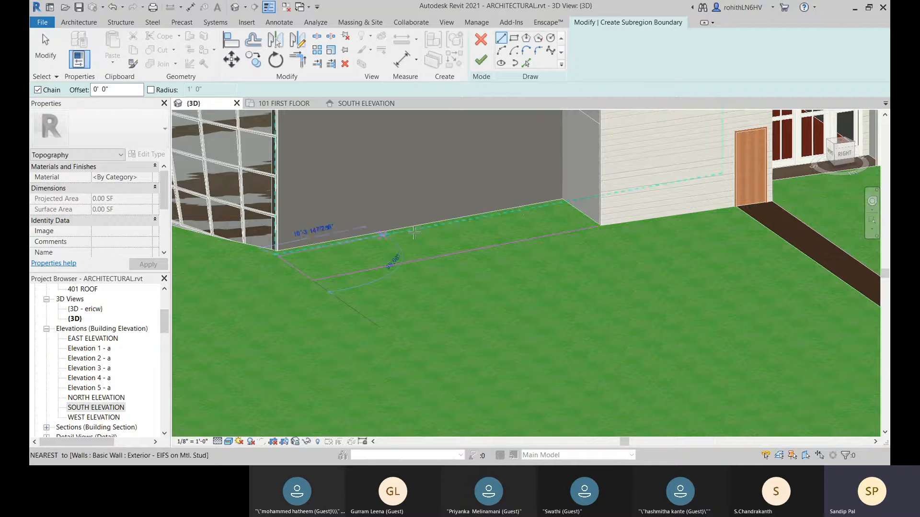
click(569, 205)
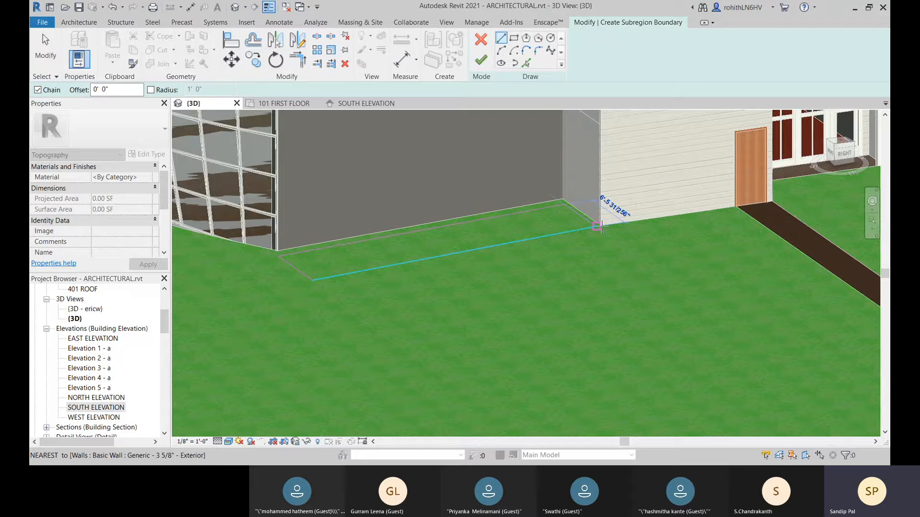
click(599, 227)
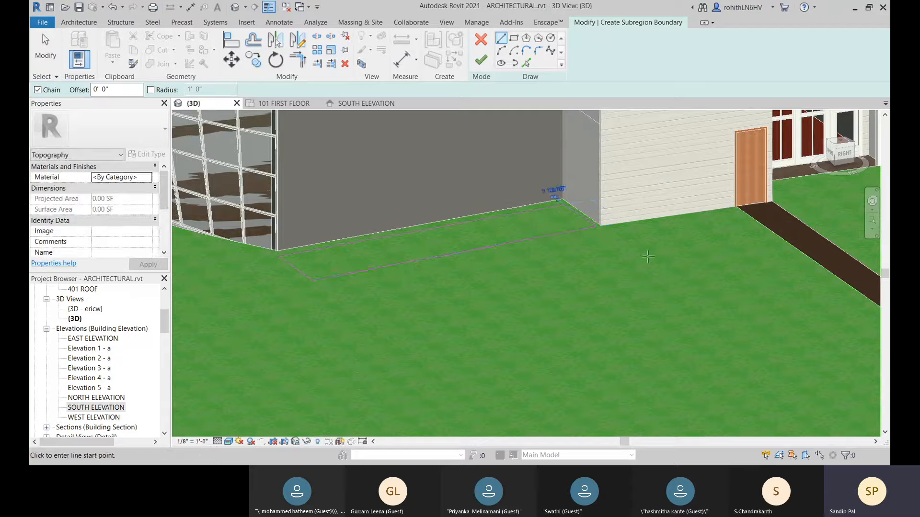
click(482, 62)
shift+middle_drag(457, 294, 435, 277)
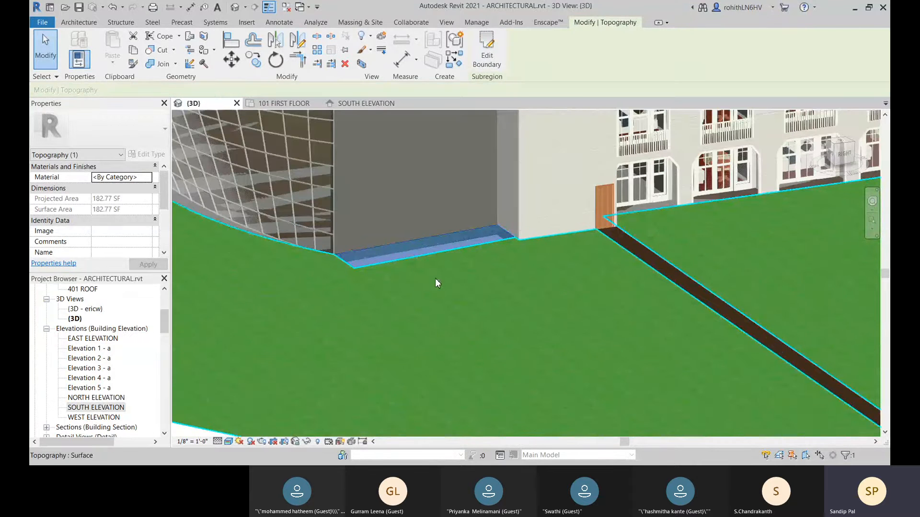
scroll(435, 277, down, 2)
click(364, 404)
scroll(439, 314, up, 3)
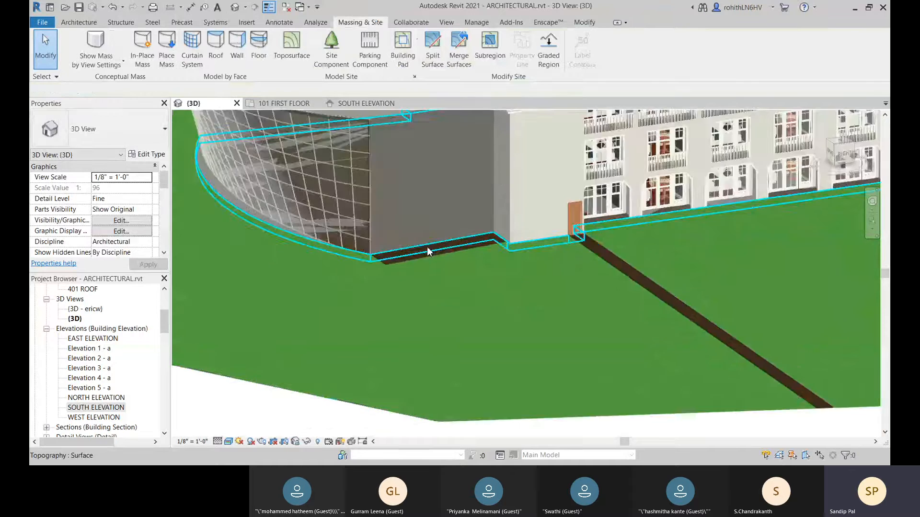
- Select the new subregion and the surrounding grass toposurface in turn to compare their properties, and clear the selection
click(435, 255)
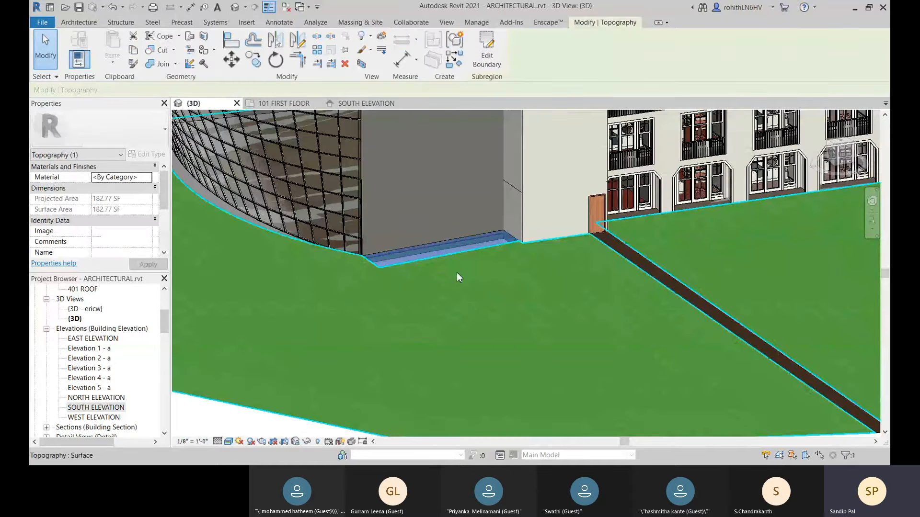
scroll(350, 352, down, 4)
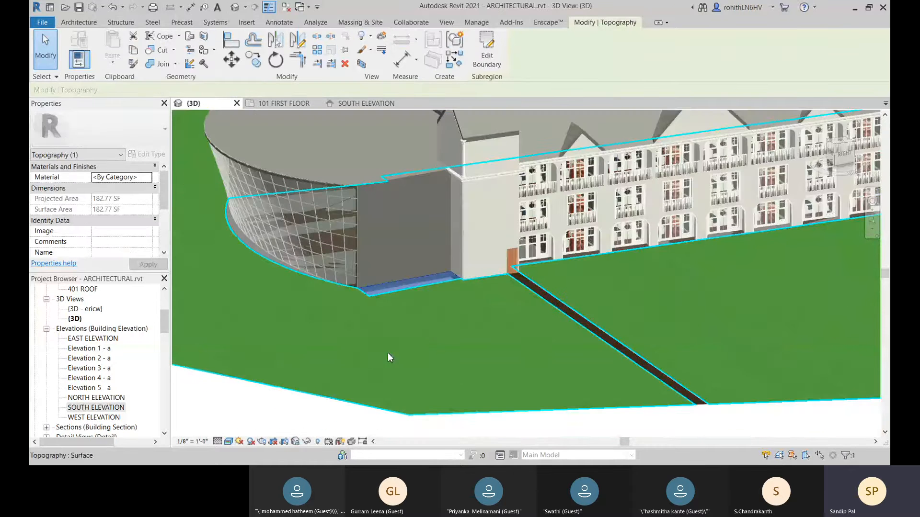
click(289, 338)
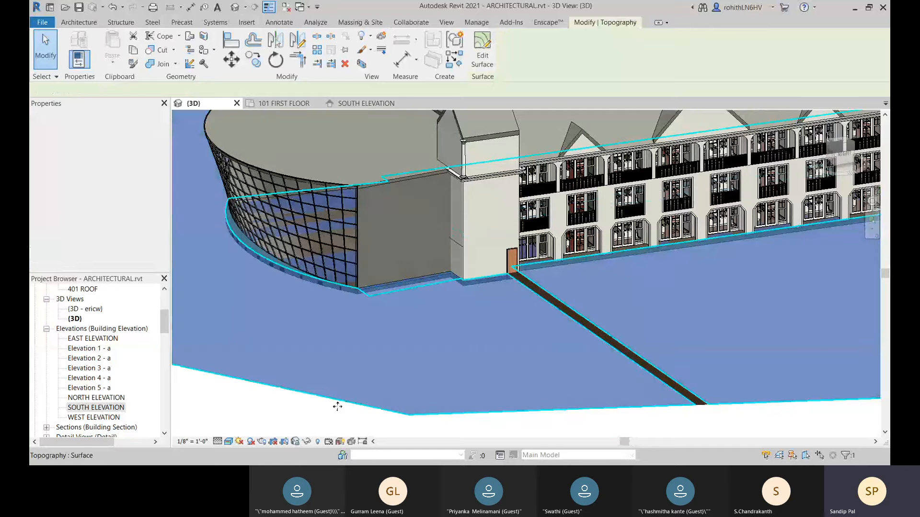
middle_drag(441, 327, 494, 271)
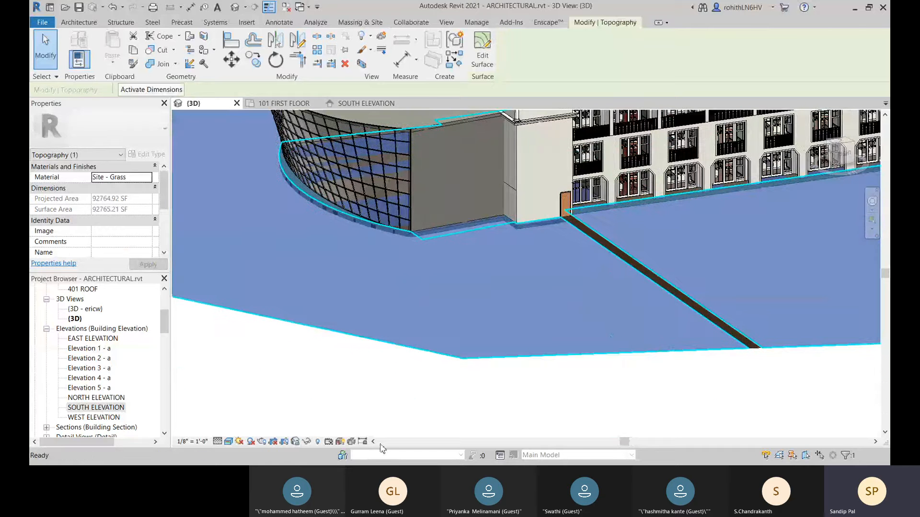
click(362, 383)
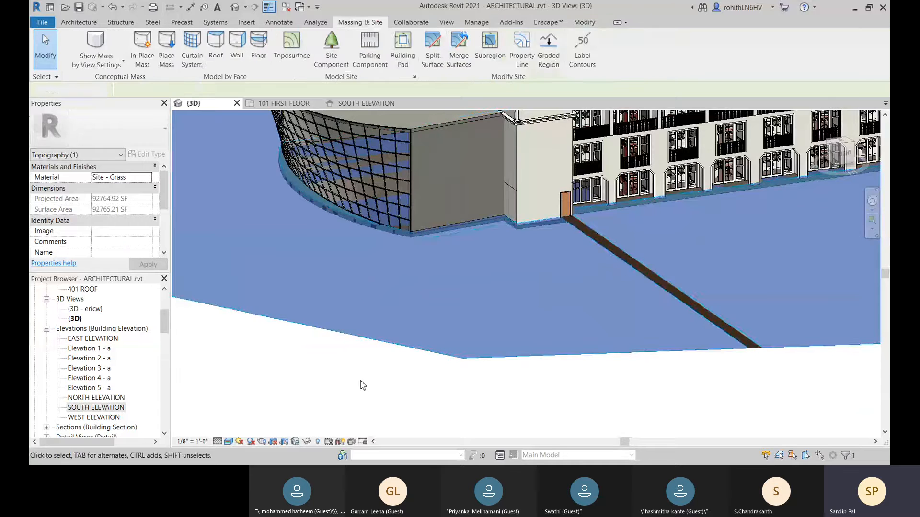
- Select the subregion beside the gray wall, examine it up close and within the whole site, and clear the selection
click(457, 235)
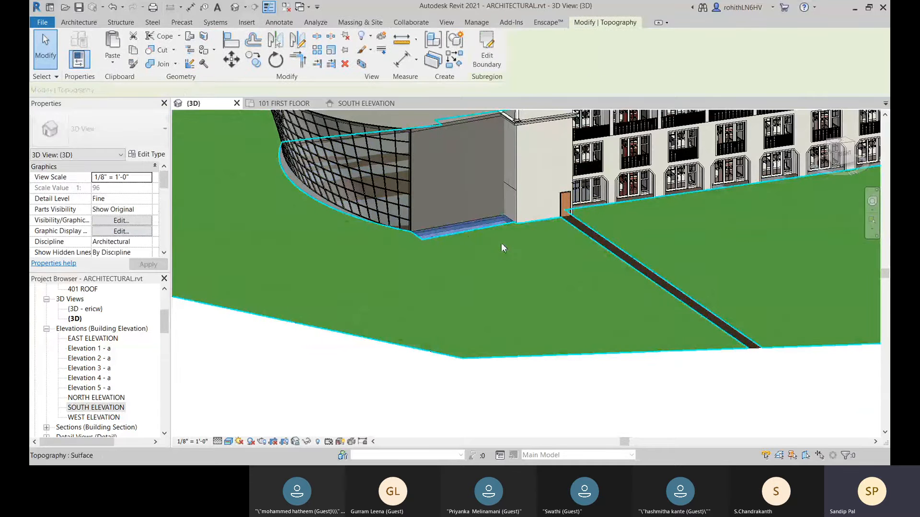
middle_drag(483, 258, 467, 277)
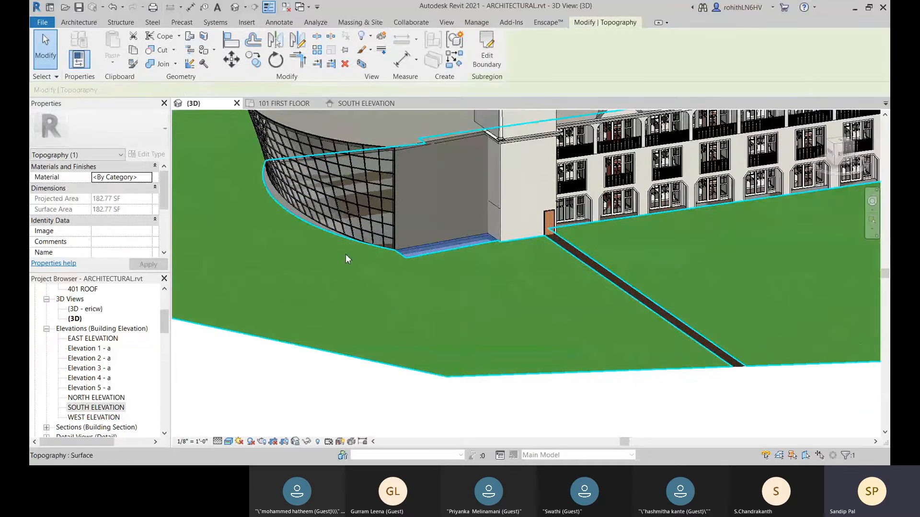
scroll(494, 264, up, 4)
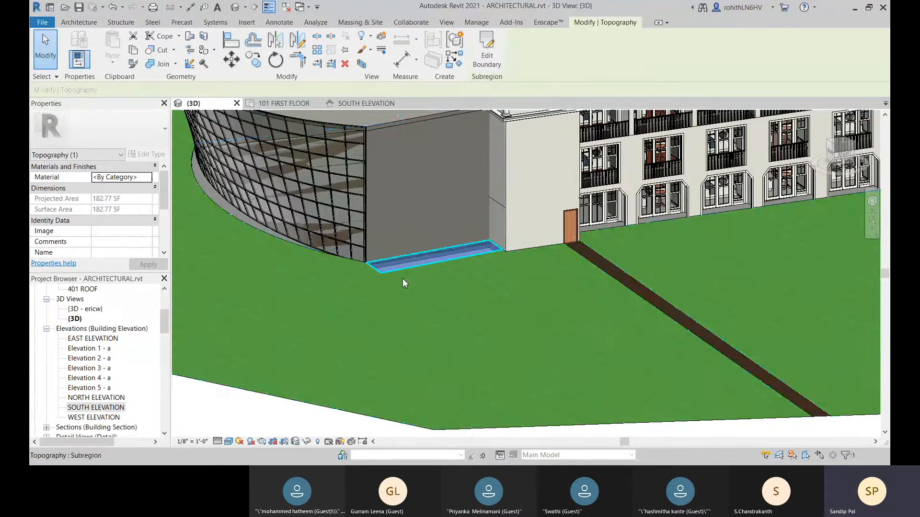
scroll(120, 215, down, 3)
scroll(138, 183, up, 3)
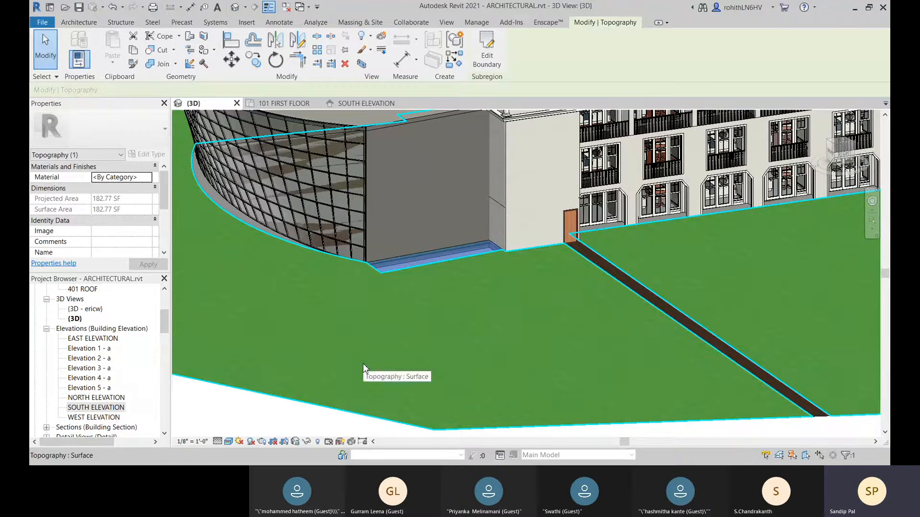
scroll(408, 276, down, 5)
scroll(453, 298, up, 2)
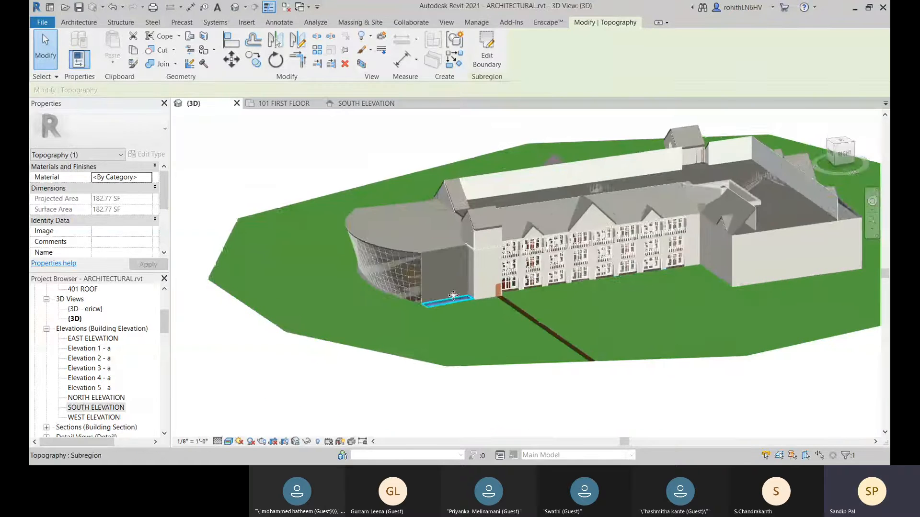
click(295, 381)
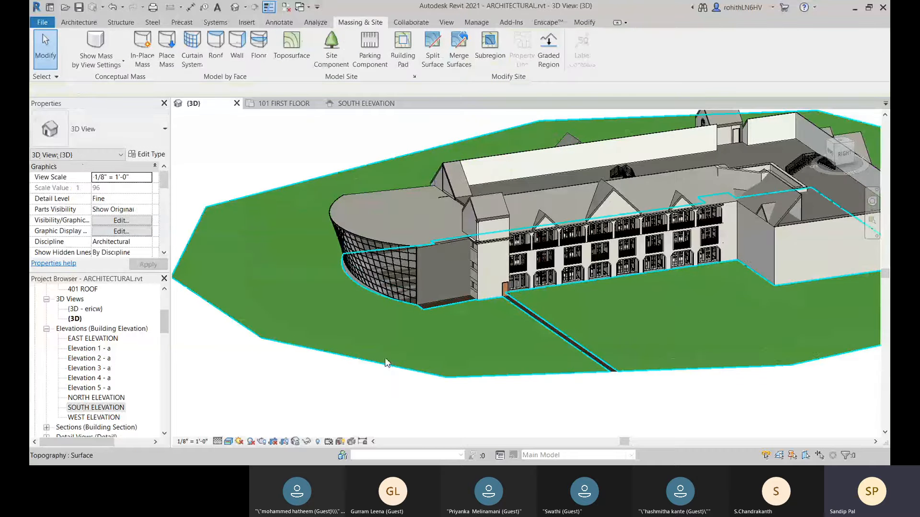
- Check the grass toposurface's selection extent against the subregion's across the whole site, and clear the selection
click(405, 339)
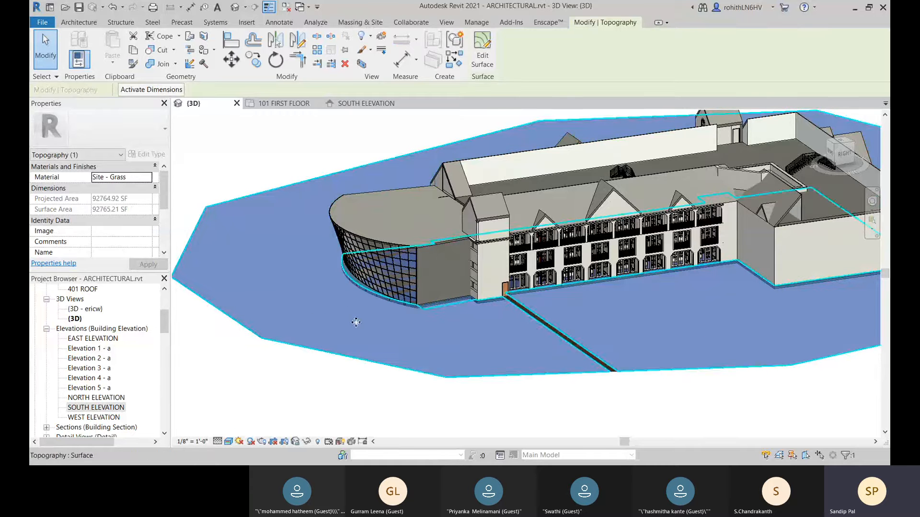
click(347, 393)
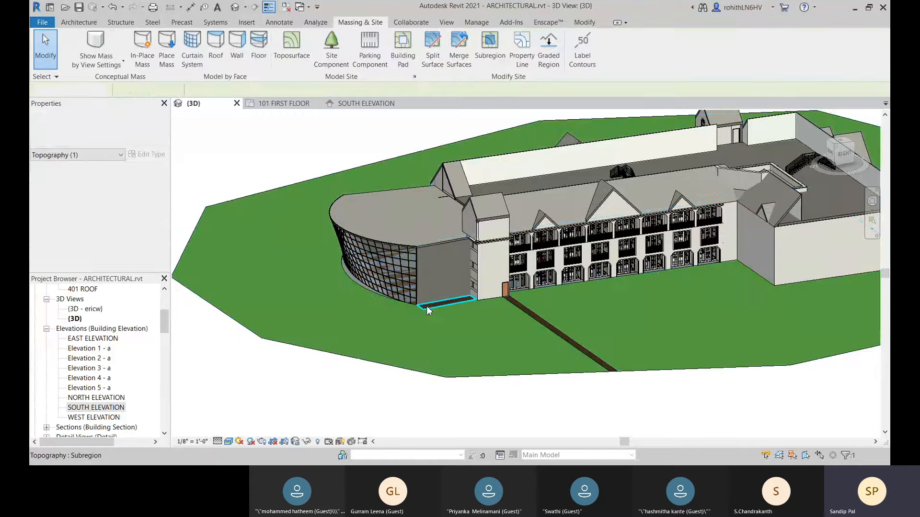
click(428, 356)
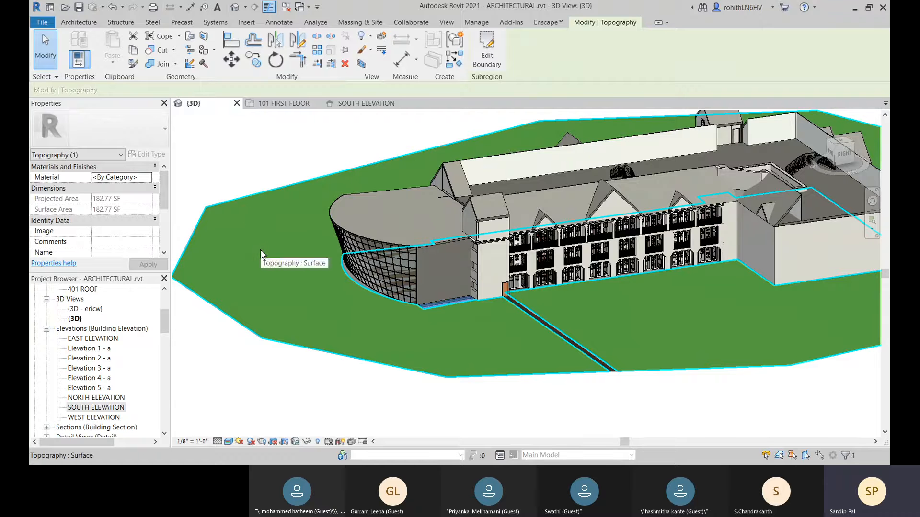
shift+middle_drag(261, 249, 419, 397)
click(419, 398)
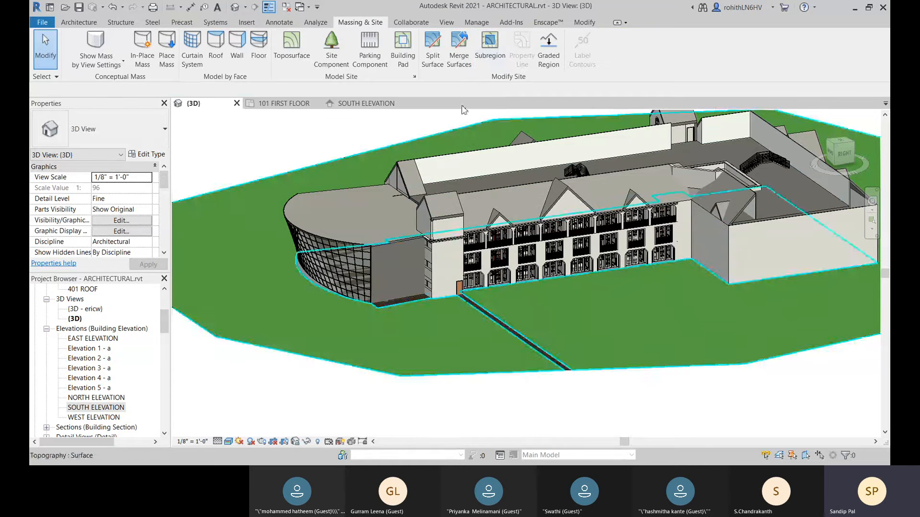
- Try to merge the subregion into the grass toposurface, picking the grass as the primary surface, and cancel the merge
click(459, 48)
click(413, 337)
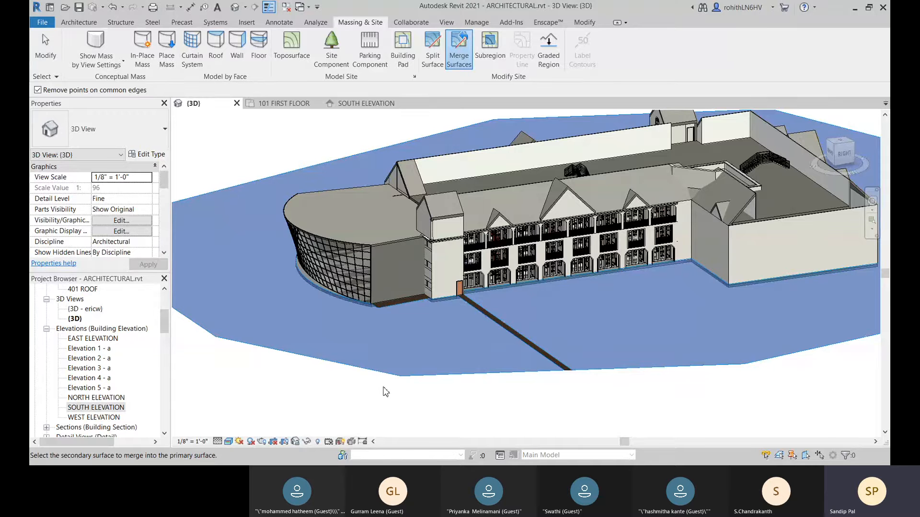
key(Escape)
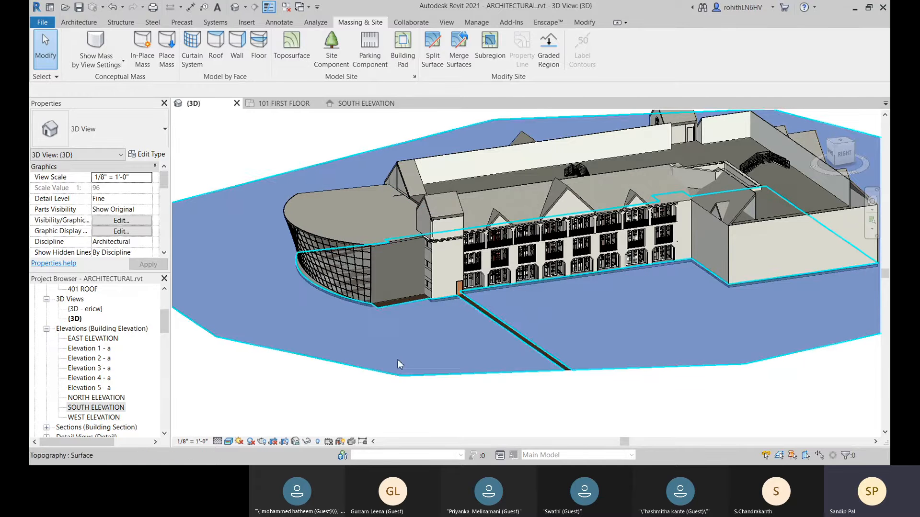
- Return to the boundary sketch of the subregion beside the gray wall and finish it with the same outline
middle_drag(408, 366, 469, 320)
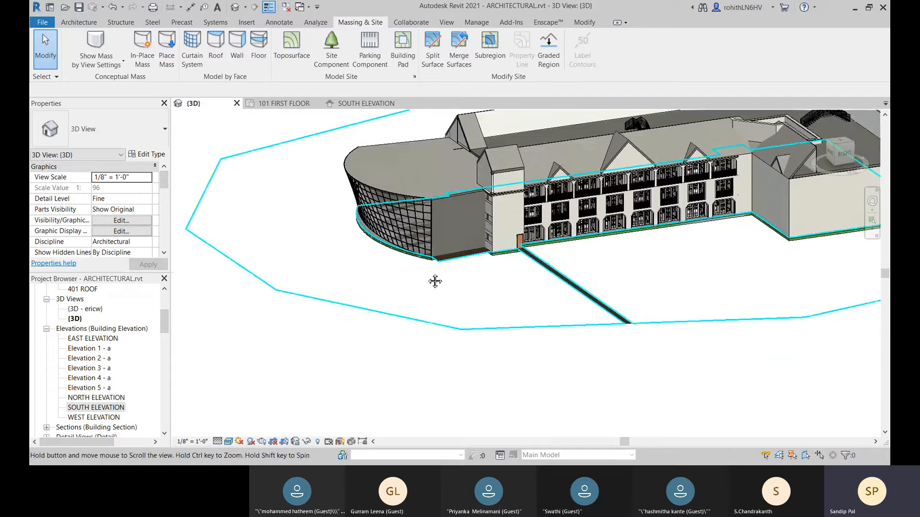
middle_drag(433, 281, 408, 351)
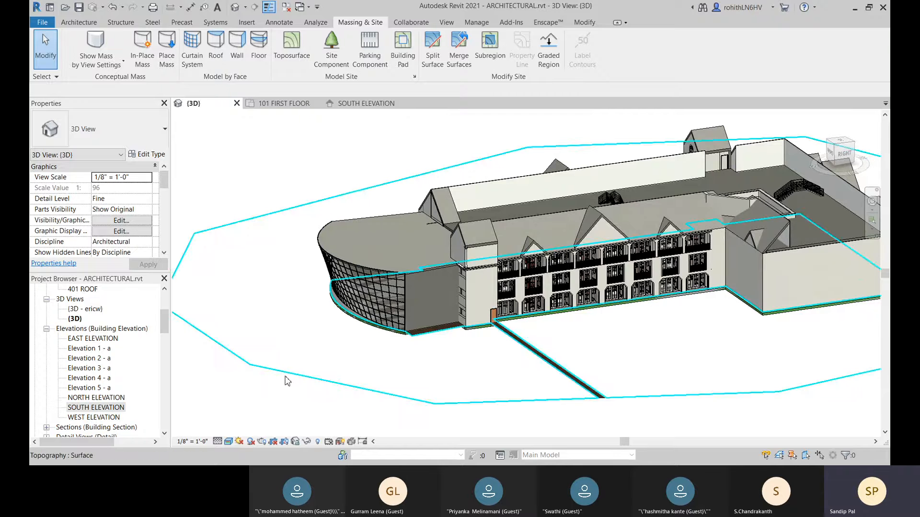
key(Return)
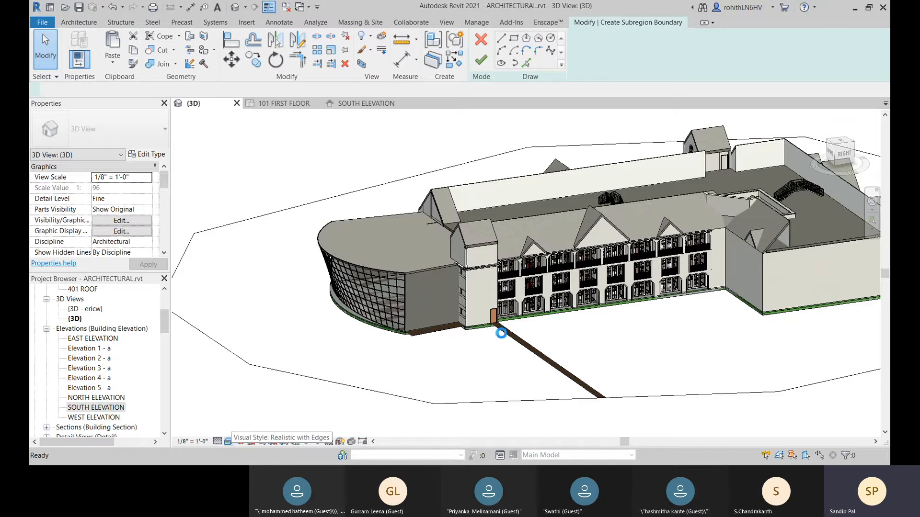
scroll(501, 332, up, 7)
scroll(391, 272, down, 3)
scroll(467, 276, down, 2)
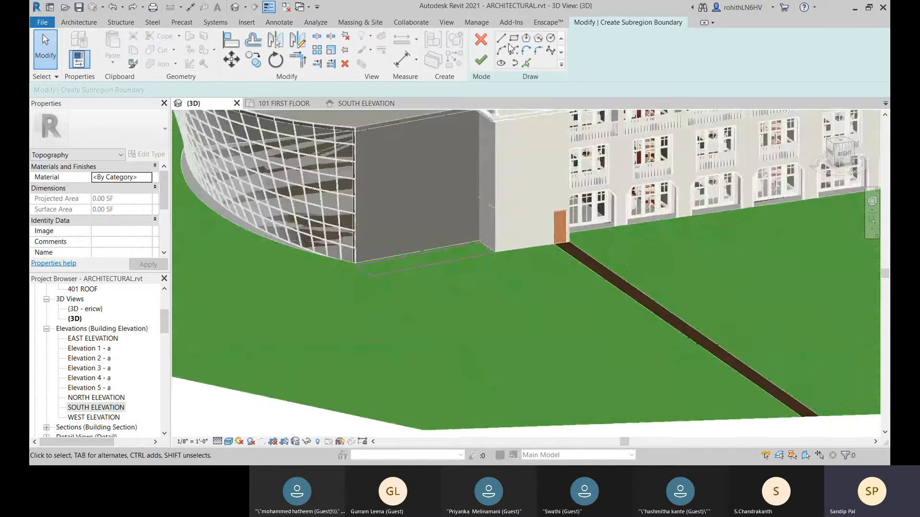
click(482, 60)
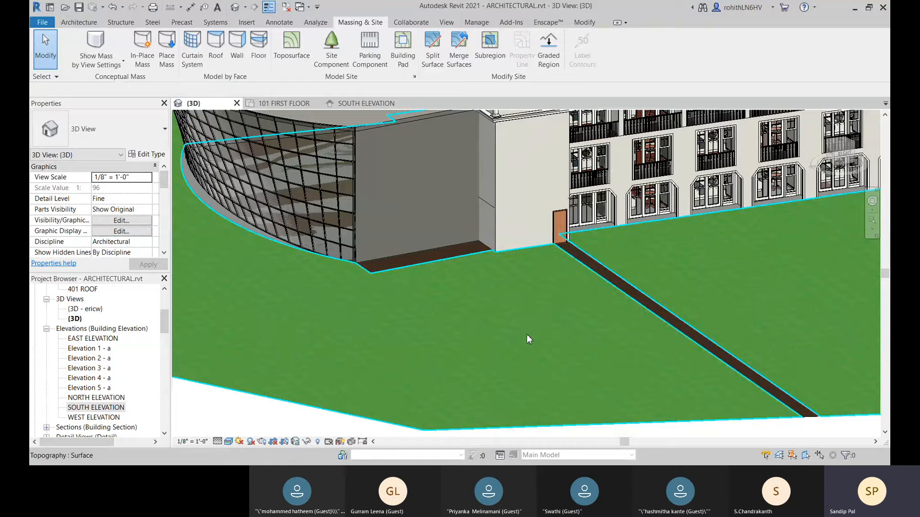
- Open the earth path's surface for editing, inspect the elevation of a boundary point at its outer end, and clear the selection
scroll(527, 334, down, 3)
shift+middle_drag(444, 344, 461, 314)
click(475, 315)
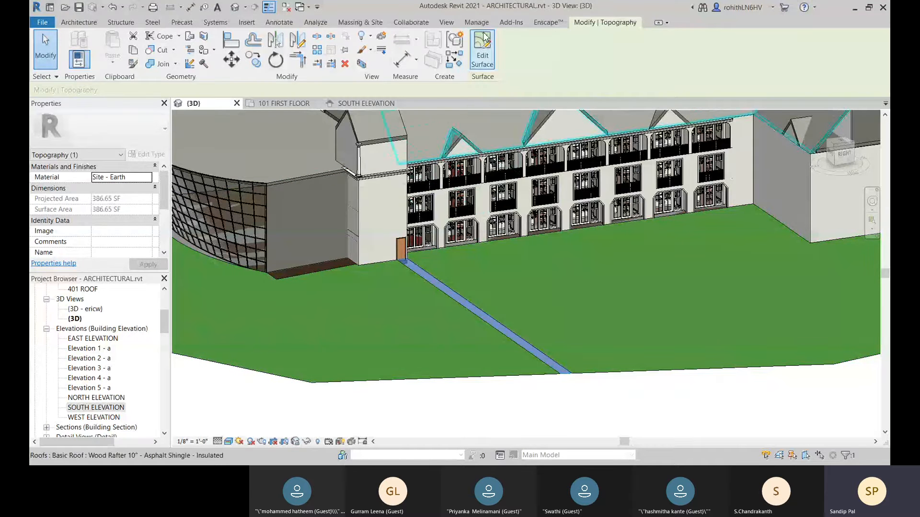
click(483, 48)
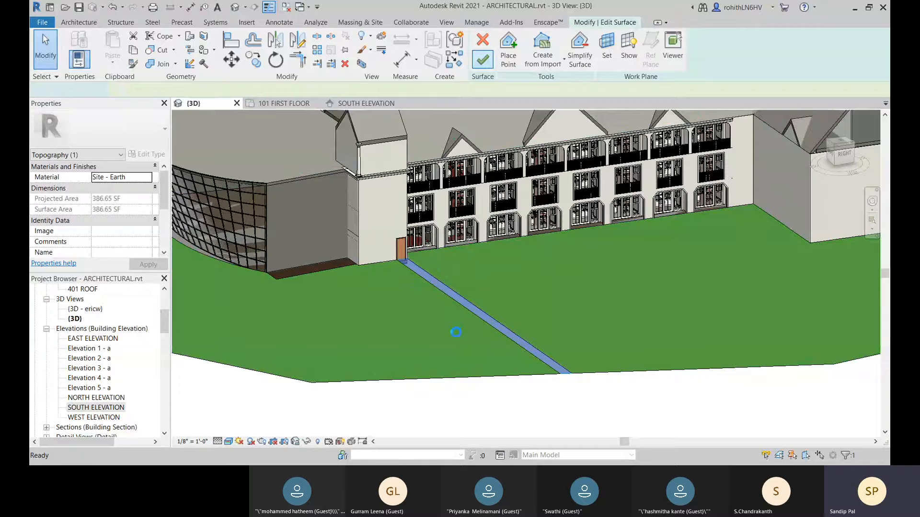
scroll(564, 377, up, 2)
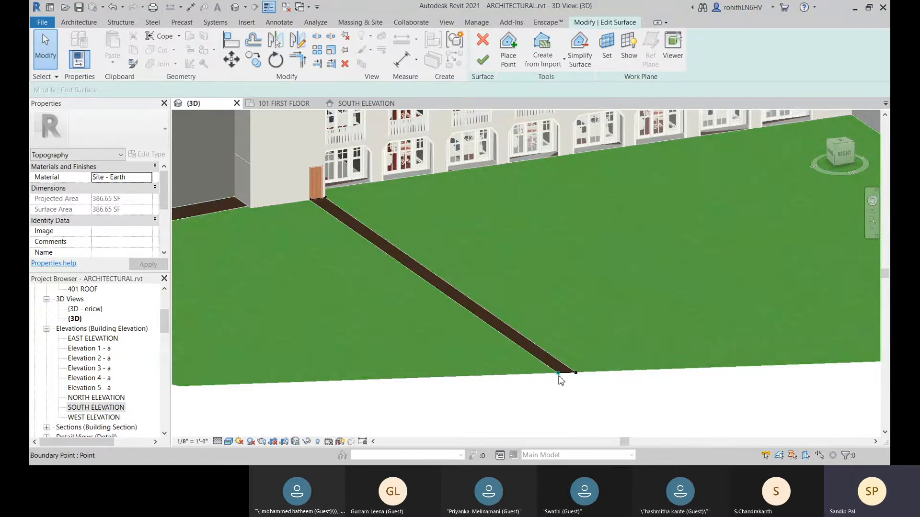
click(558, 373)
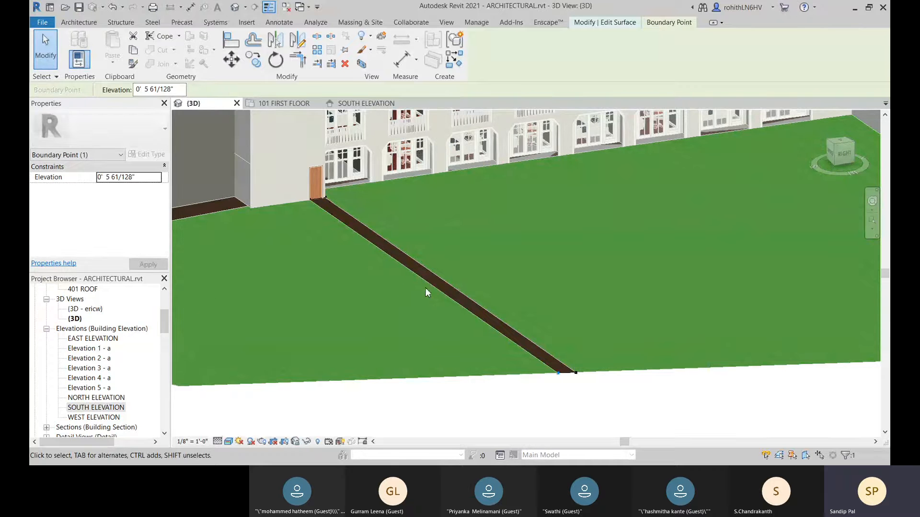
click(448, 395)
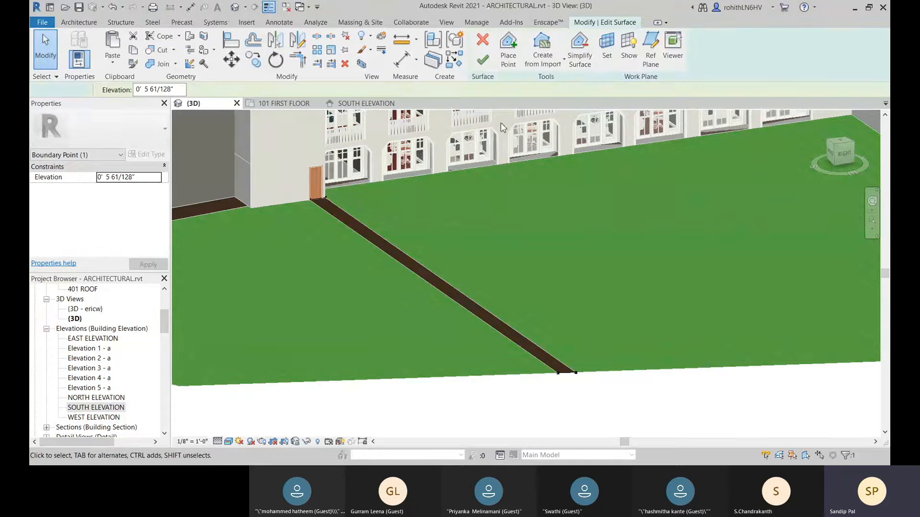
- Place a surface point at absolute elevation 0' 7" on the path's edge near the orange door, and try another outside the boundary
click(508, 53)
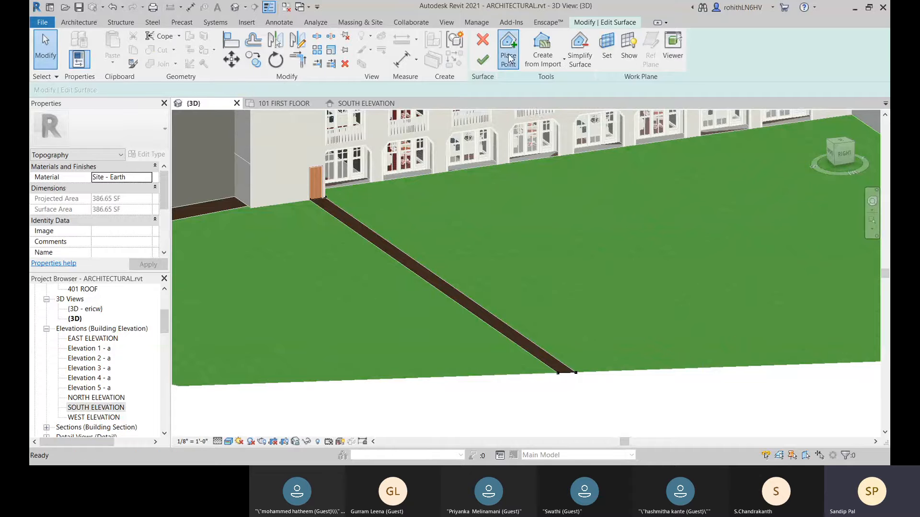
click(344, 225)
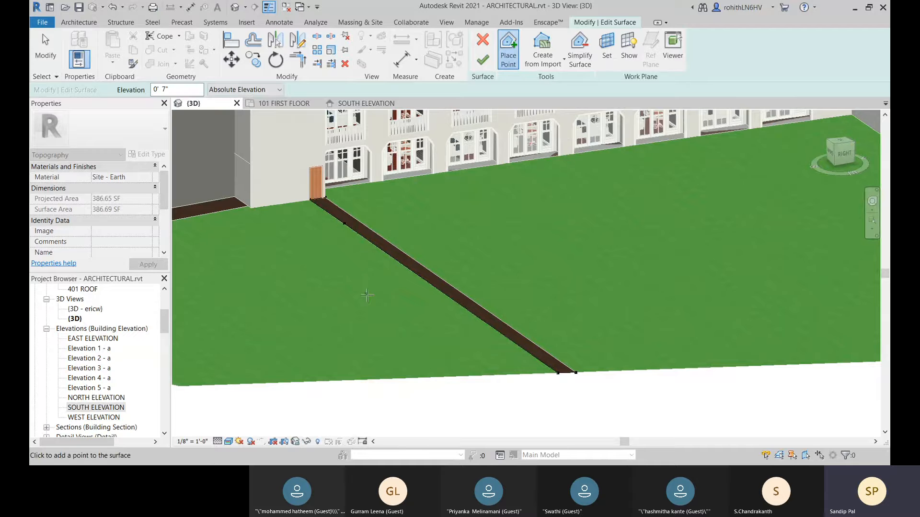
click(367, 267)
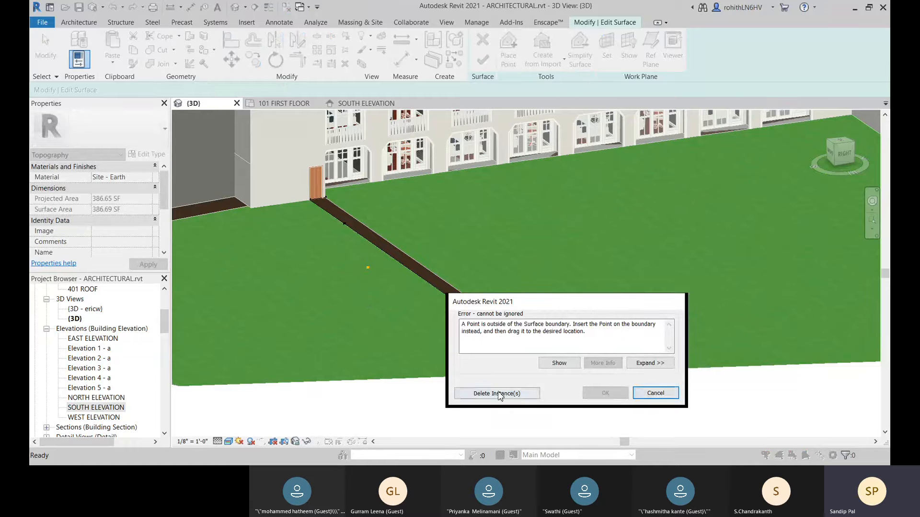
click(655, 393)
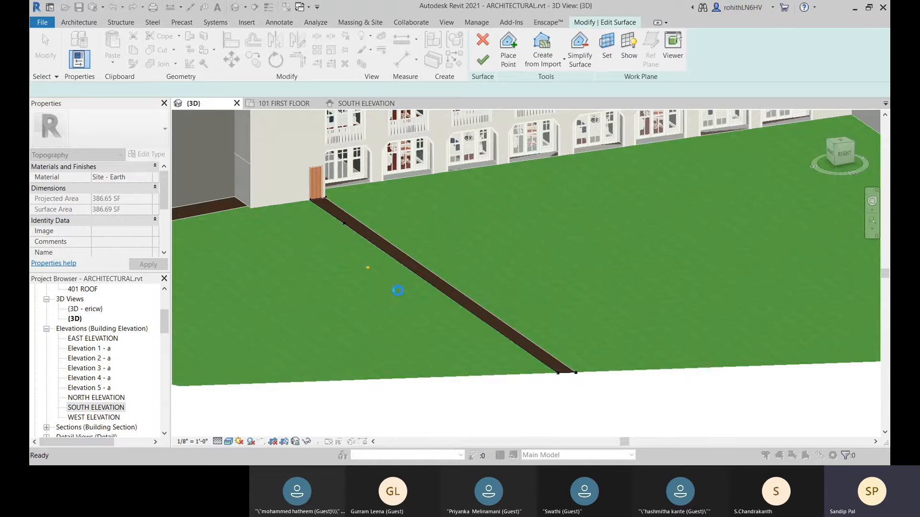
right_click(380, 269)
click(397, 279)
right_click(387, 271)
click(393, 278)
- Move the new boundary point outward from the path's edge onto the grass to widen the path
click(343, 223)
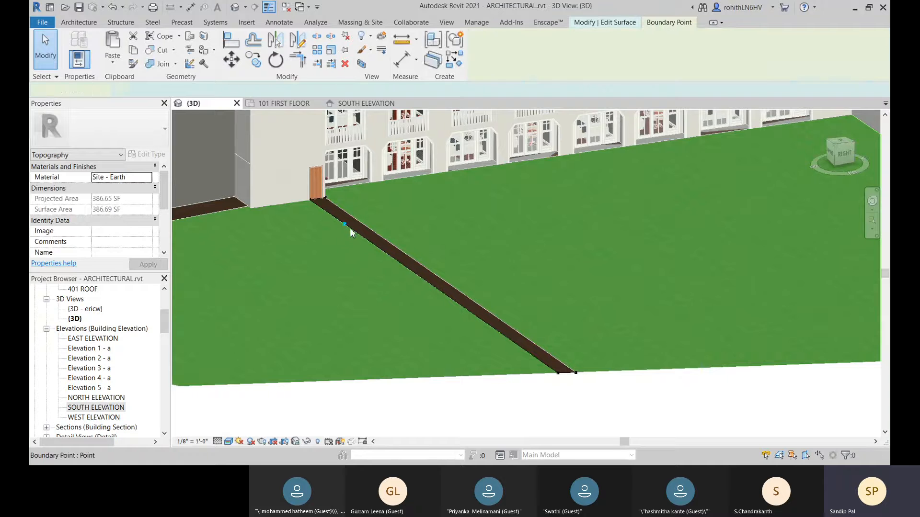
click(232, 61)
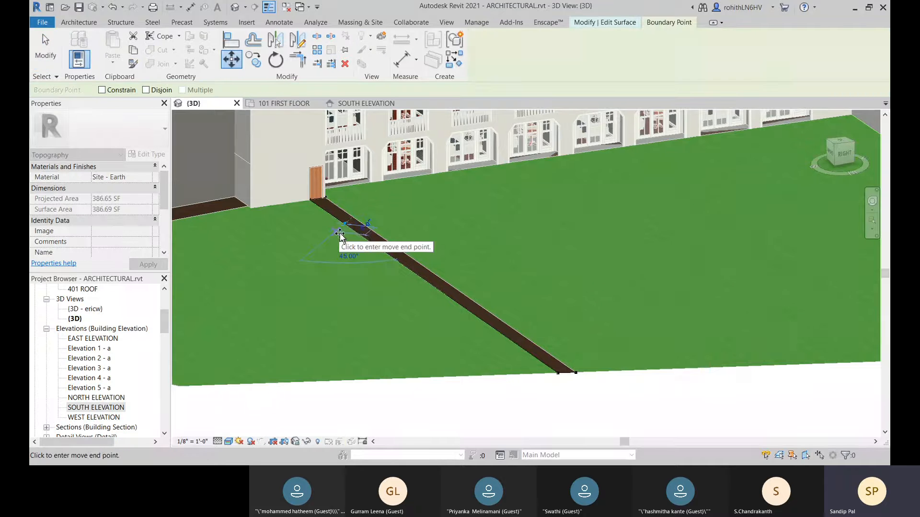
click(338, 233)
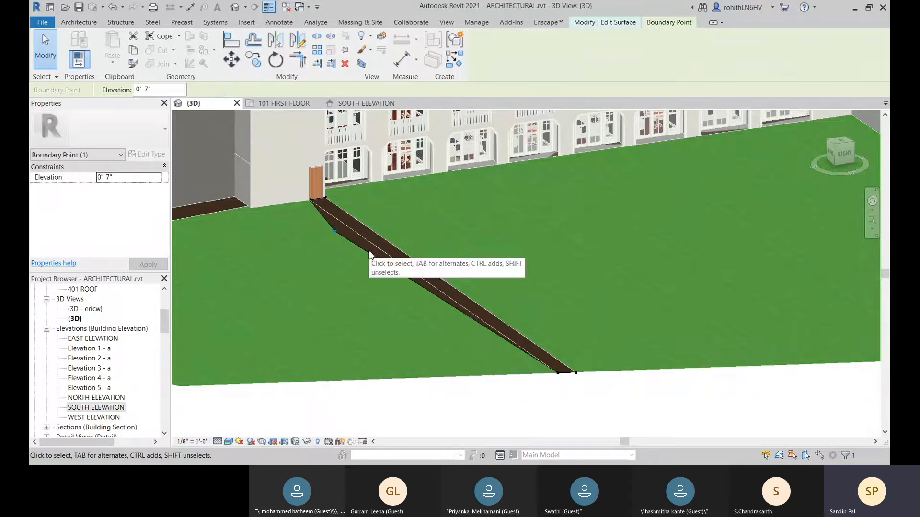
click(437, 395)
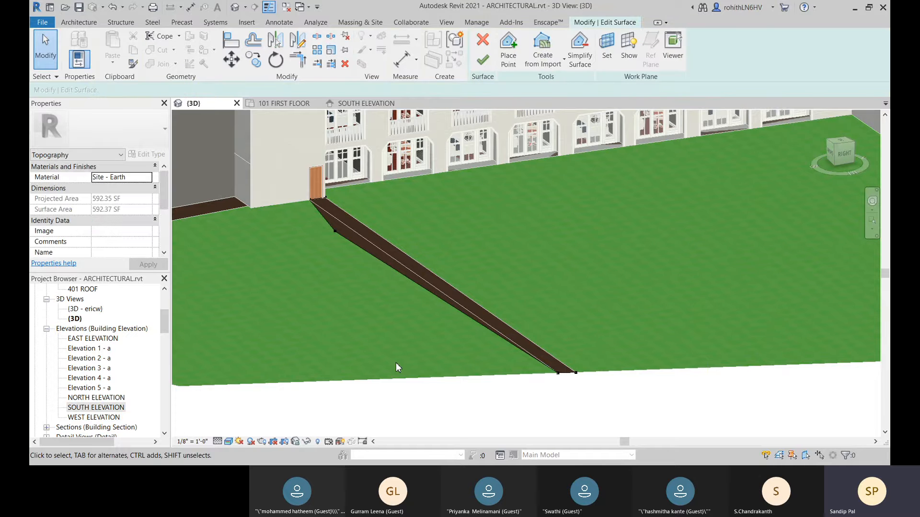
- Undo the last point move and finish editing the path's surface
key(ctrl+z)
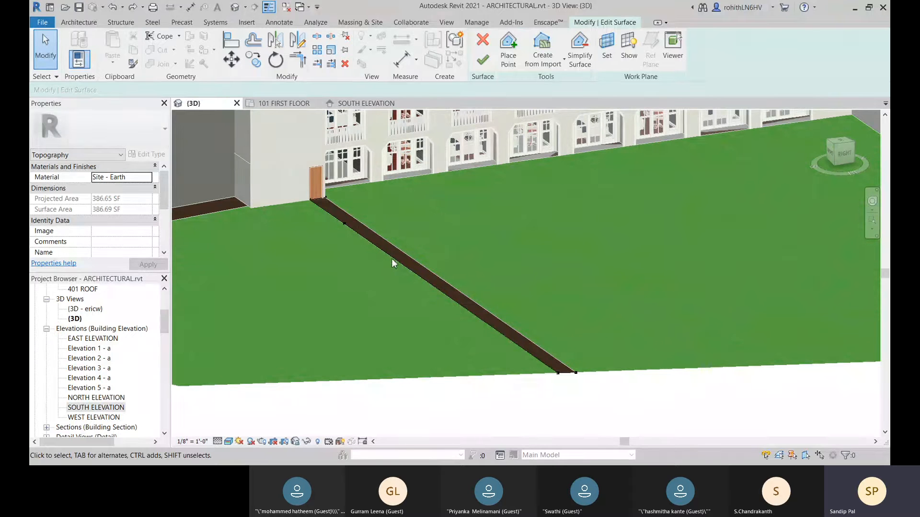
click(480, 63)
shift+middle_drag(431, 267, 395, 300)
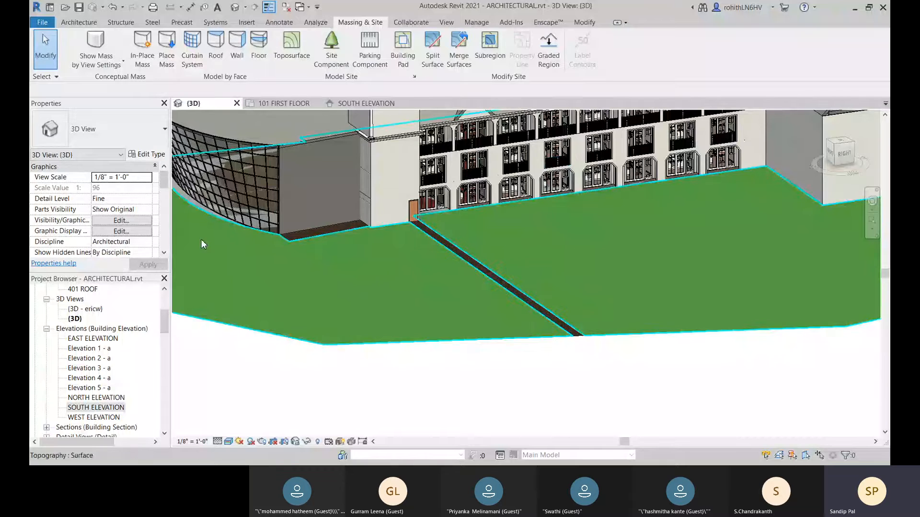
- Start a Parking Component, review the available Parking Space types and keep 9' x 18' - 90 deg
click(370, 57)
click(114, 143)
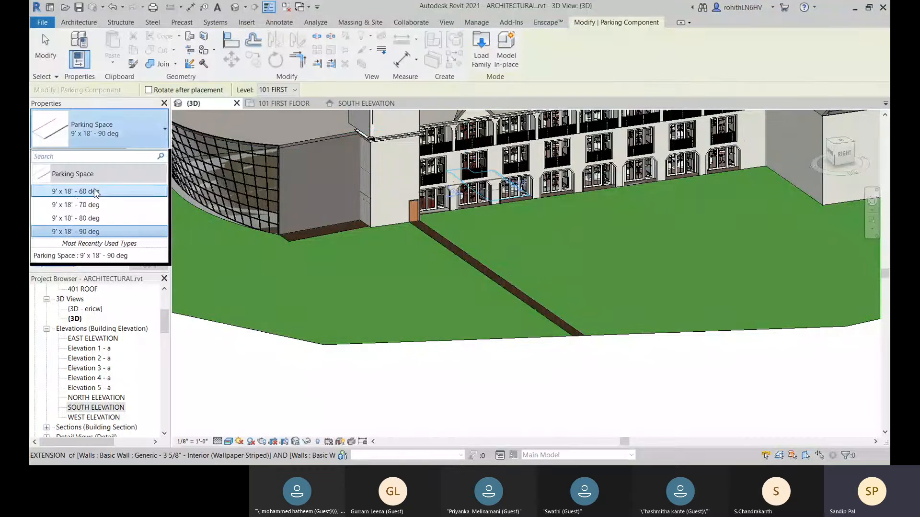
click(115, 143)
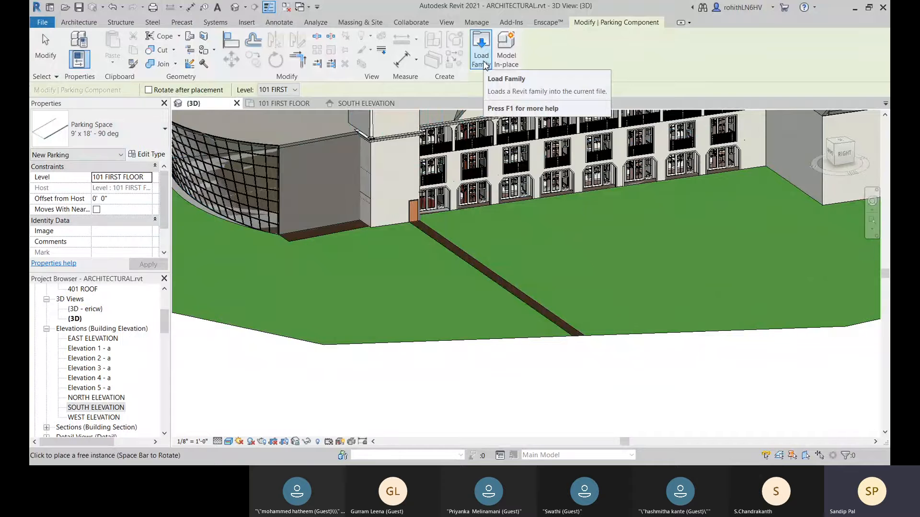
- Start loading a family and browse the English-Imperial library to the Parking folder within Site
click(481, 58)
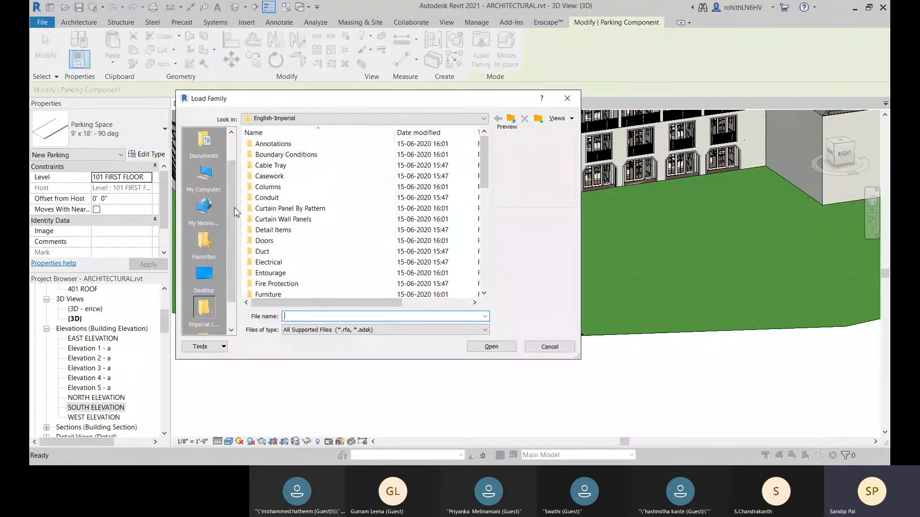
scroll(362, 177, down, 4)
scroll(362, 178, down, 1)
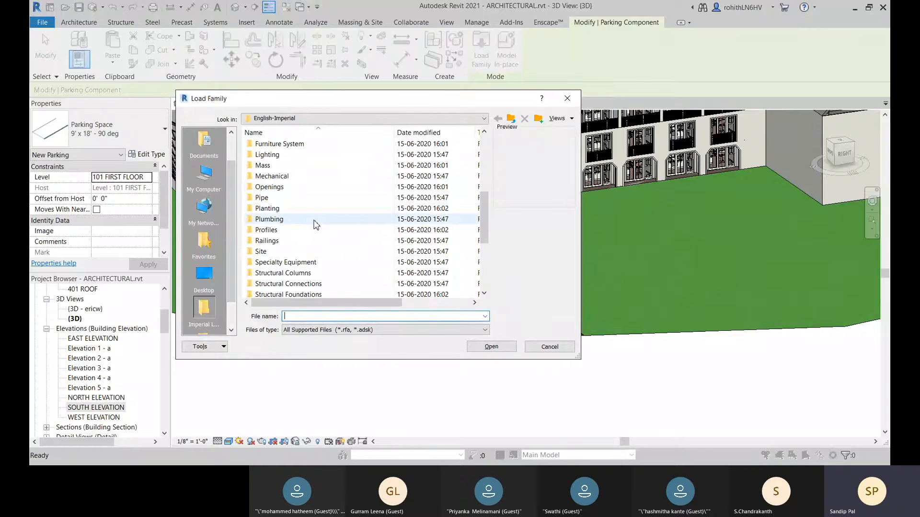
scroll(297, 169, up, 2)
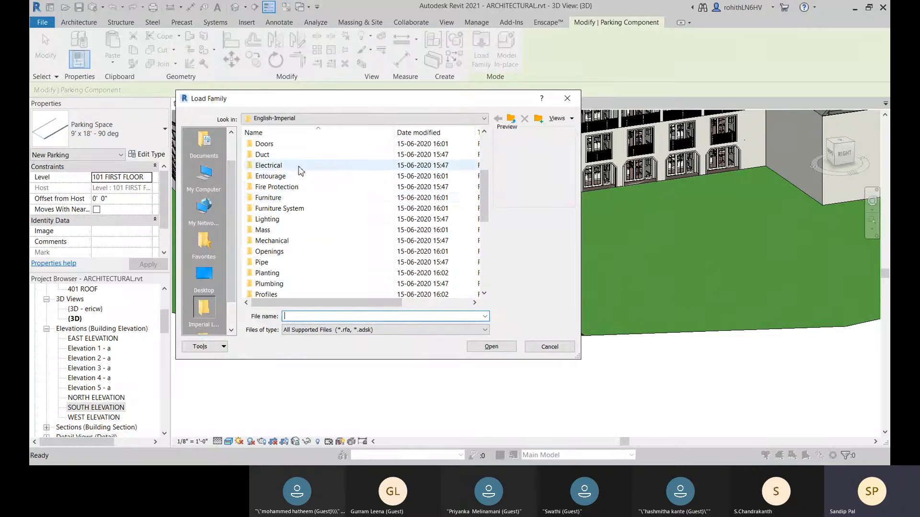
scroll(311, 244, down, 6)
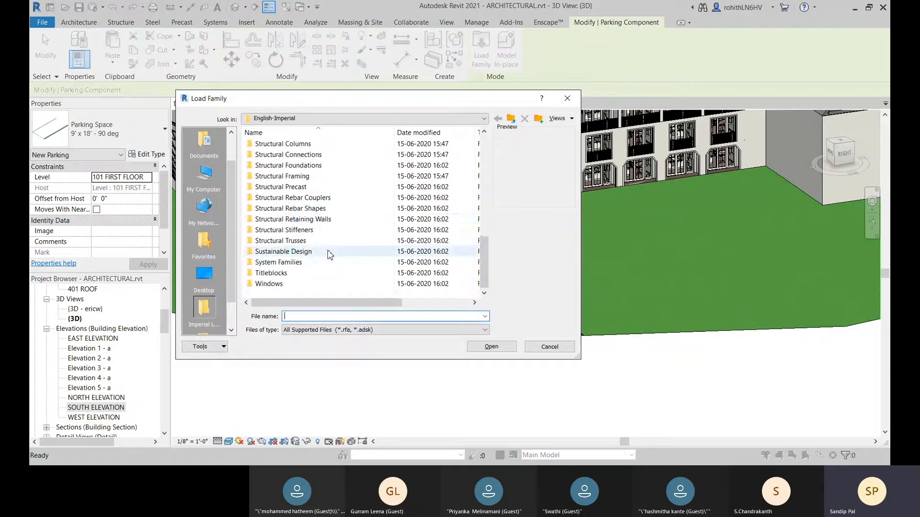
scroll(287, 254, up, 1)
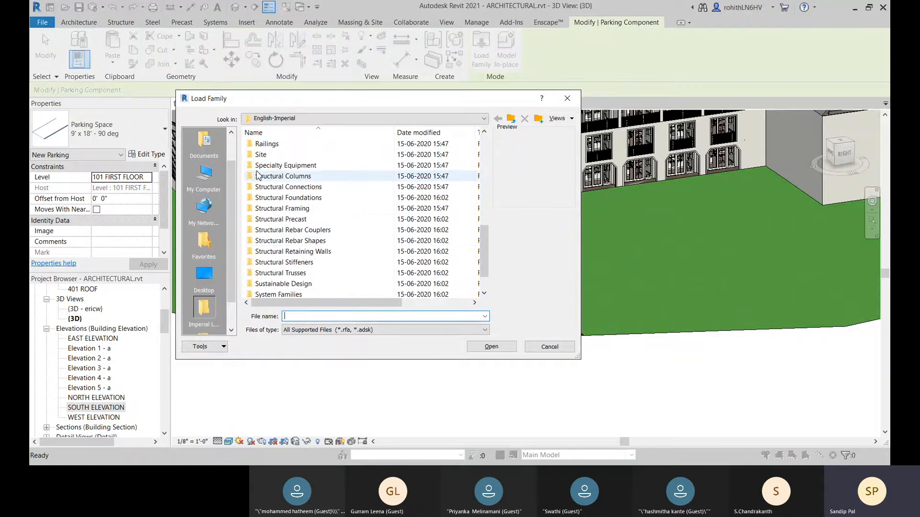
double_click(261, 155)
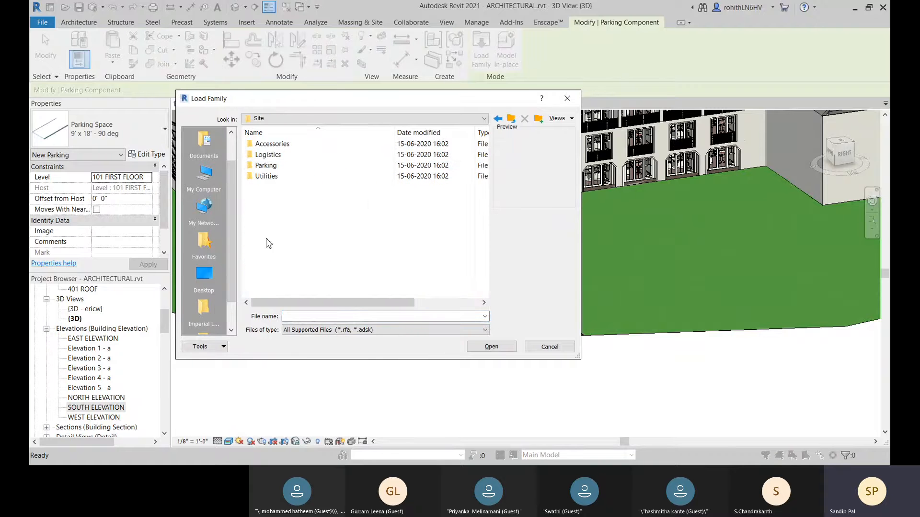
double_click(267, 166)
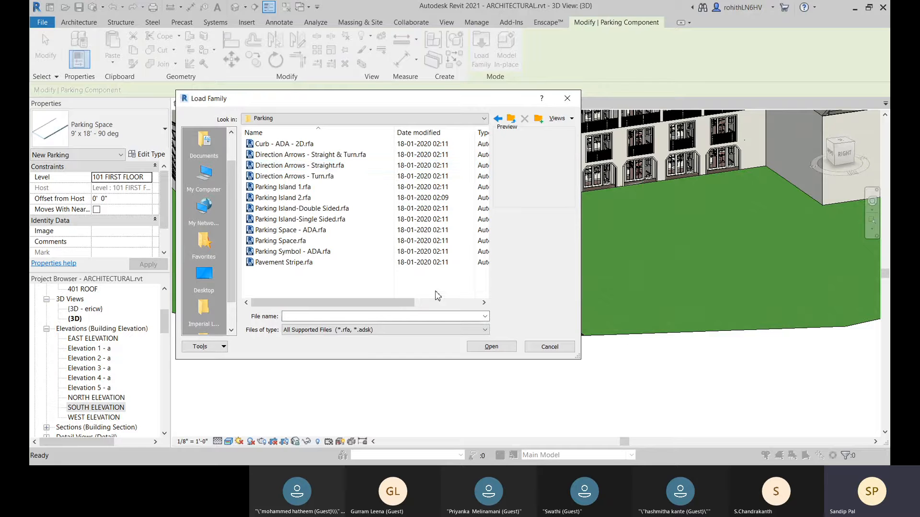
- Preview the parking families, including the pavement stripe, ADA symbol, parking islands, direction arrows and ADA curb
click(284, 263)
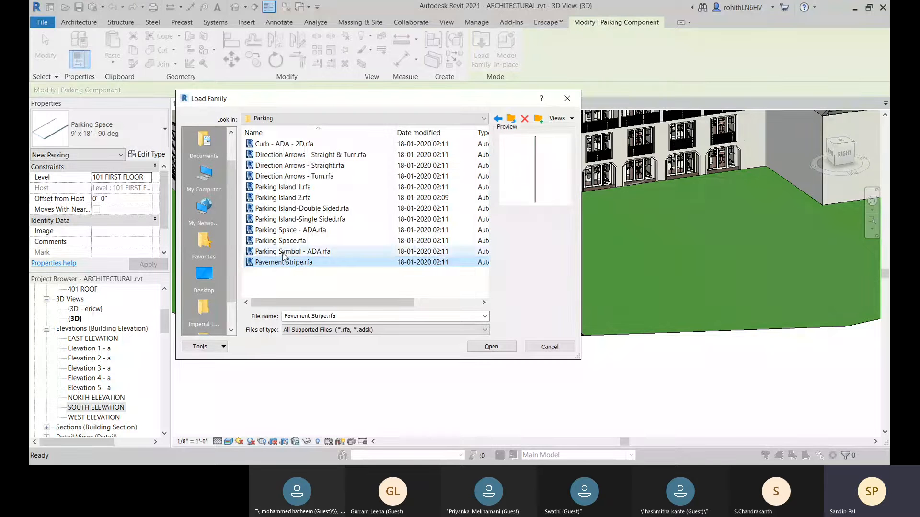
click(285, 251)
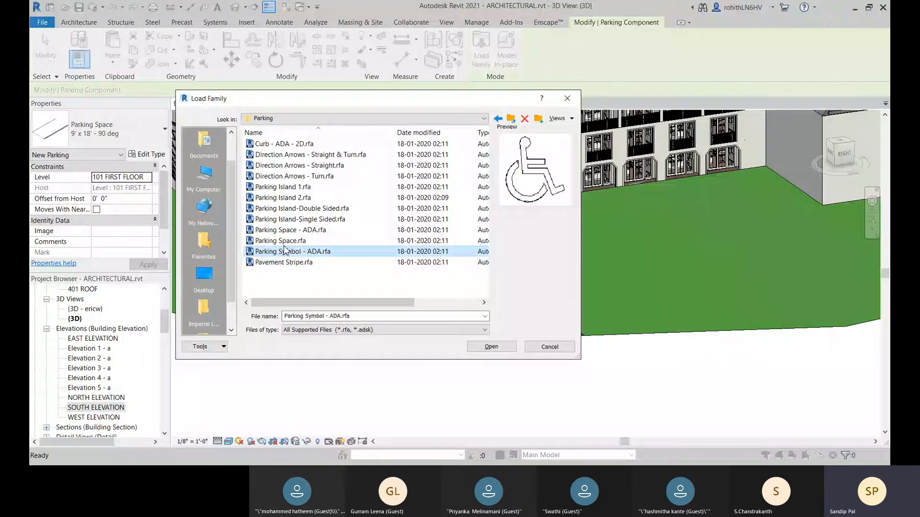
click(288, 229)
click(288, 221)
click(290, 229)
click(295, 197)
click(300, 187)
click(289, 166)
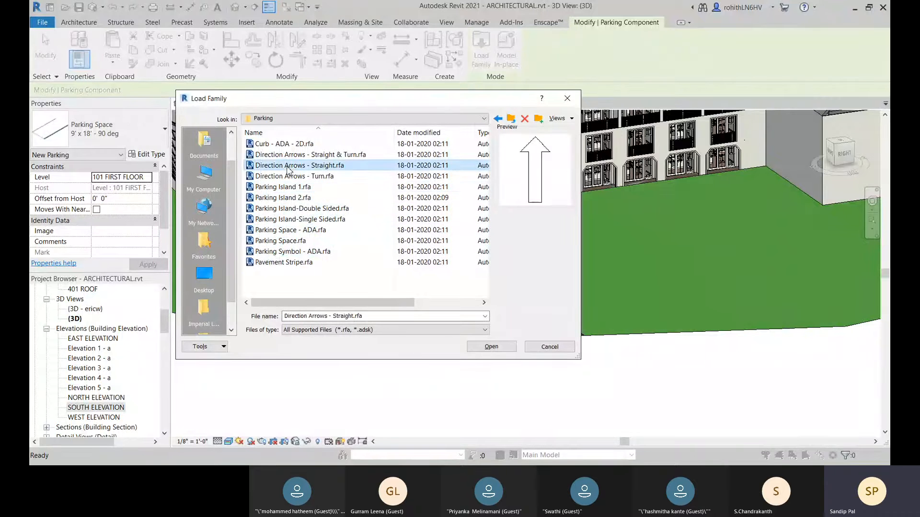
click(292, 154)
click(293, 143)
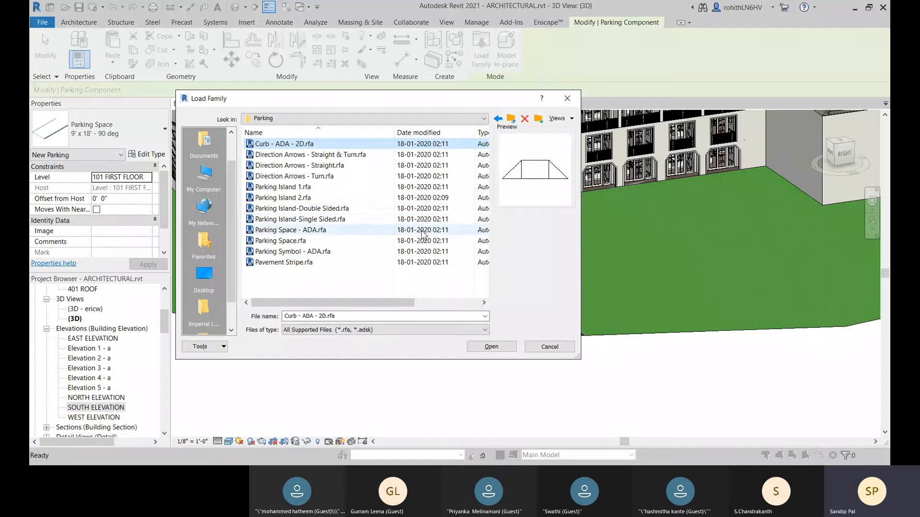
click(293, 223)
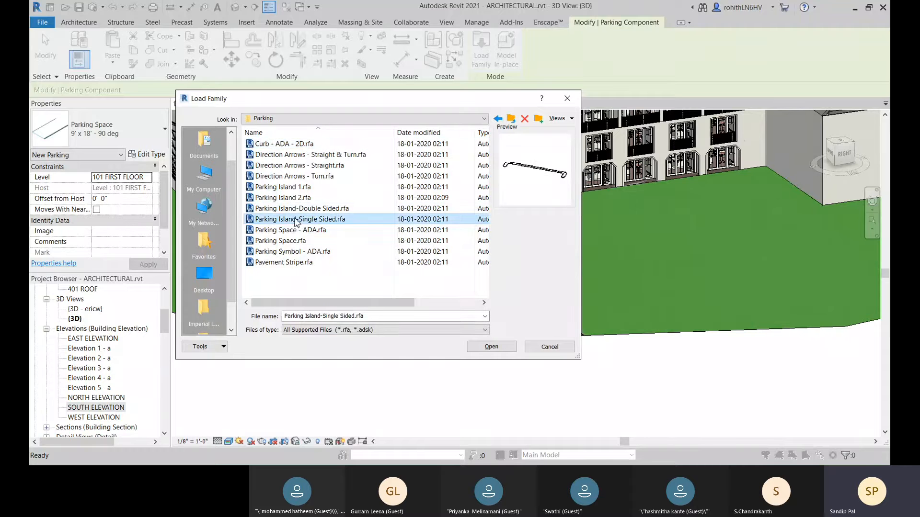
- Load Parking Space - ADA.rfa and place a 9' x 18' (5' Aisle) space on the grass beyond the curved glass facade
click(297, 230)
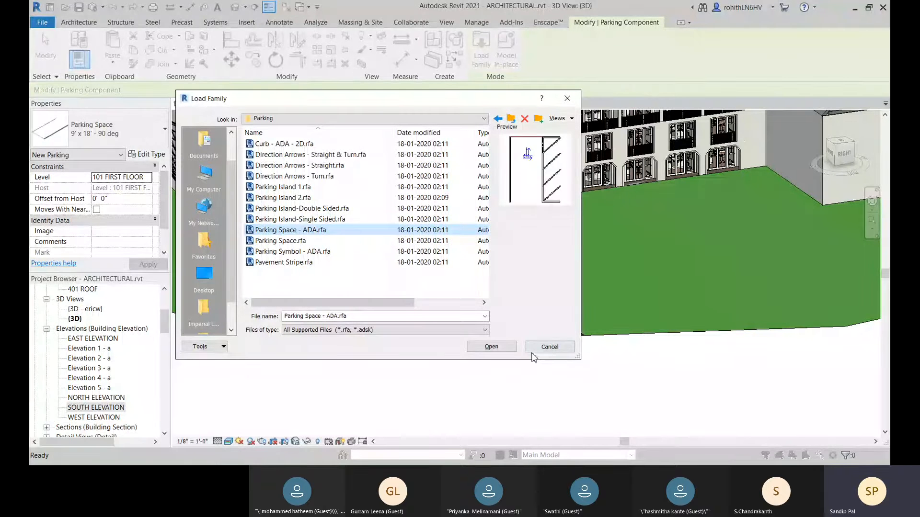
click(490, 346)
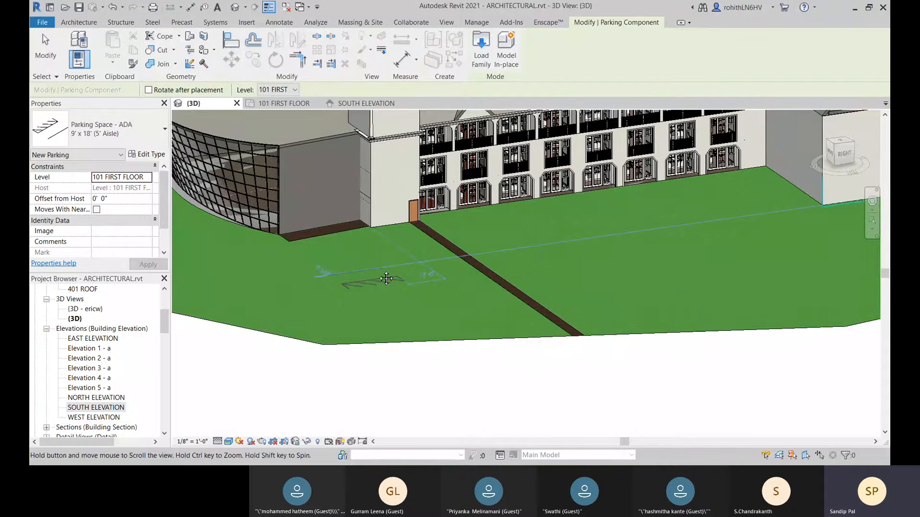
middle_drag(386, 278, 387, 278)
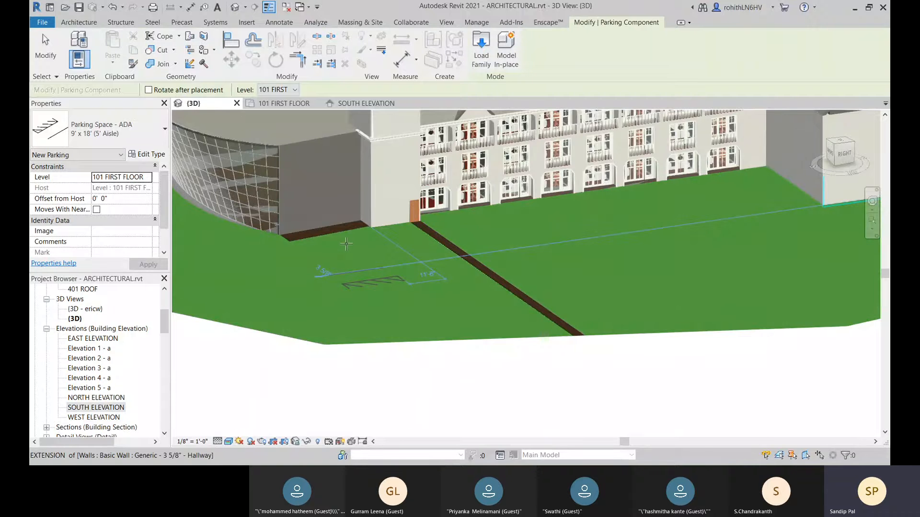
middle_drag(346, 244, 525, 368)
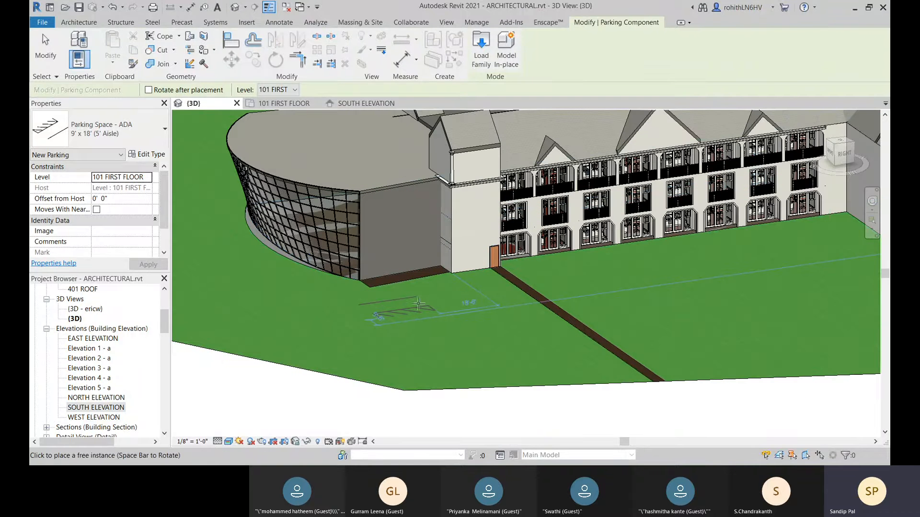
middle_drag(525, 367, 522, 364)
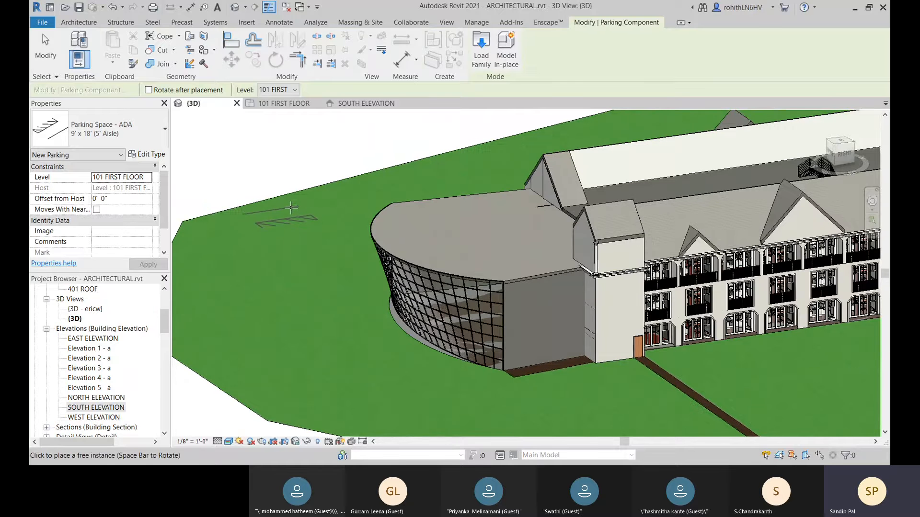
click(291, 205)
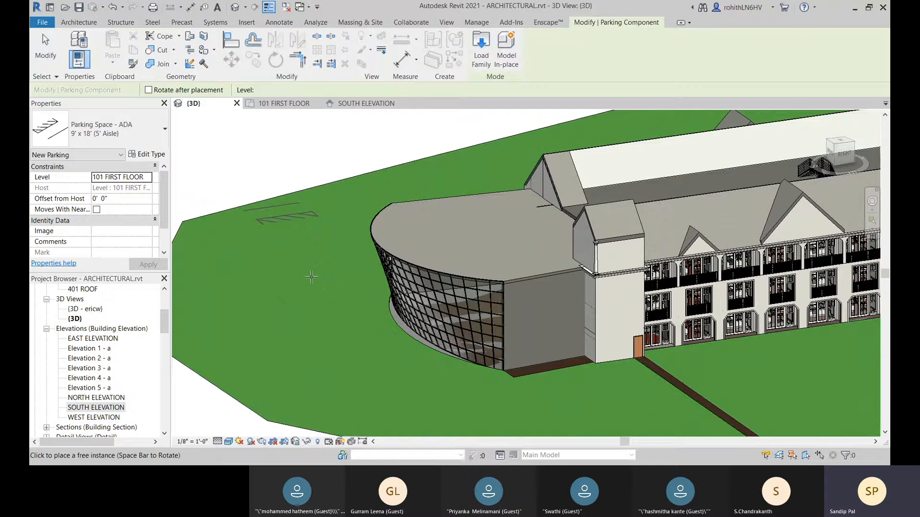
- Inspect the placed ADA parking space on the grass up close and end the Parking Component command
click(269, 254)
key(Escape)
scroll(283, 217, up, 2)
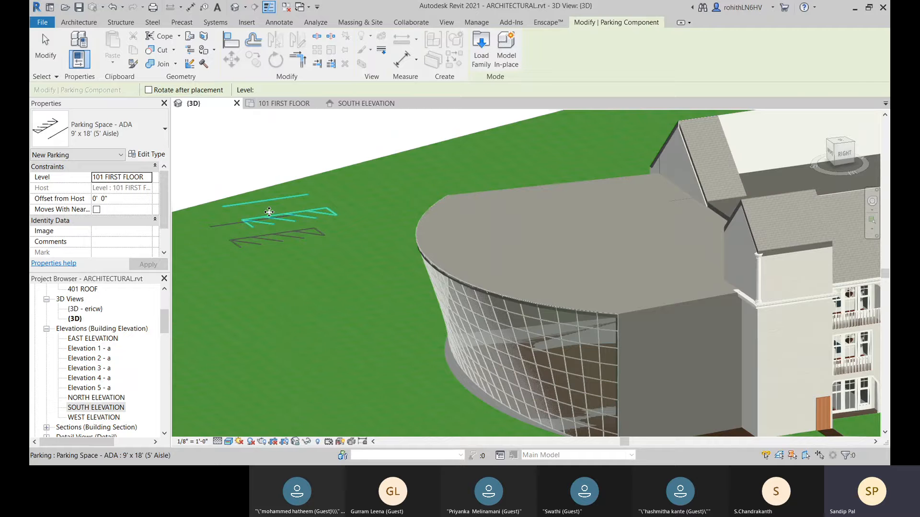
scroll(269, 212, up, 2)
middle_drag(297, 206, 326, 280)
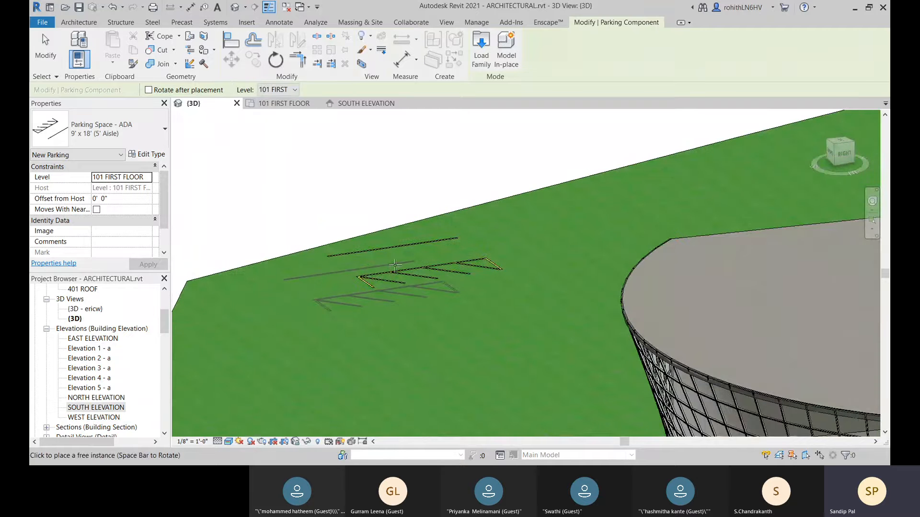
right_click(313, 184)
right_click(316, 187)
right_click(318, 188)
click(341, 193)
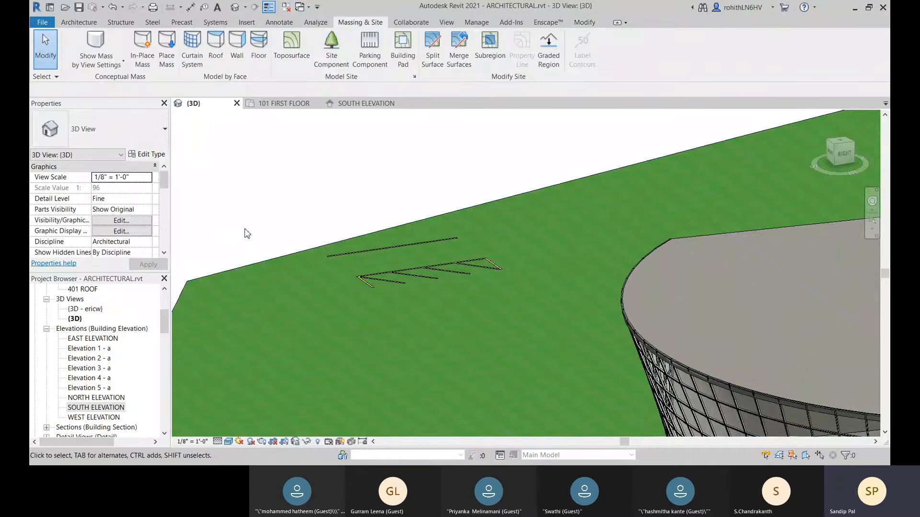
- Place a Tree - Deciduous Quercus Velutina 27' site component on the grass in front of the curved facade's corner
click(330, 65)
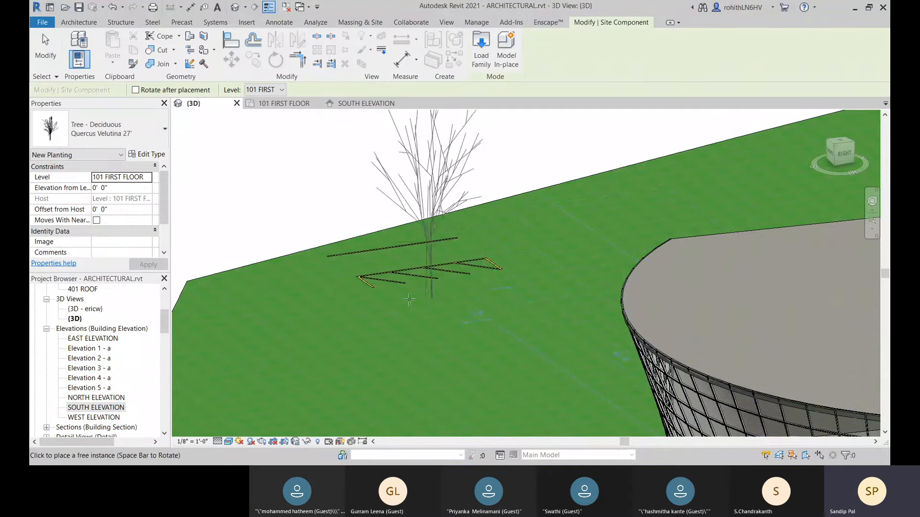
scroll(316, 330, down, 3)
scroll(364, 360, down, 2)
middle_drag(366, 360, 348, 190)
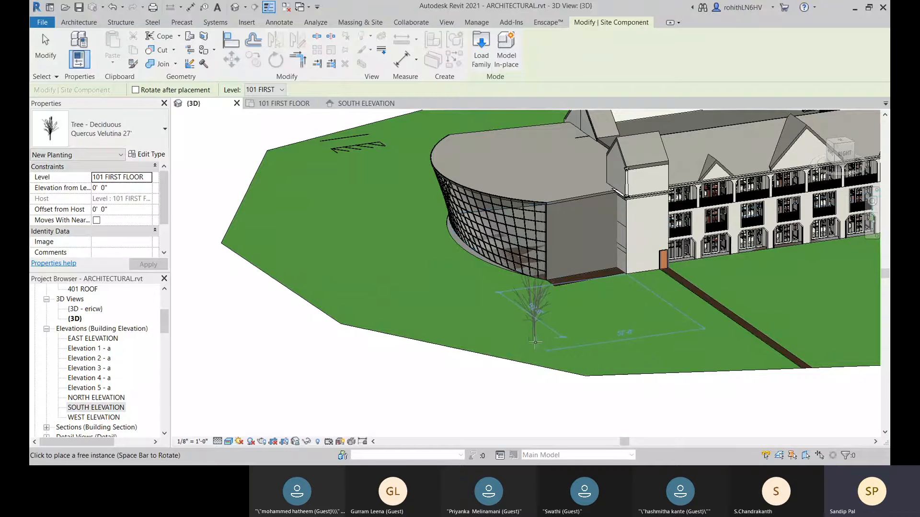
click(536, 342)
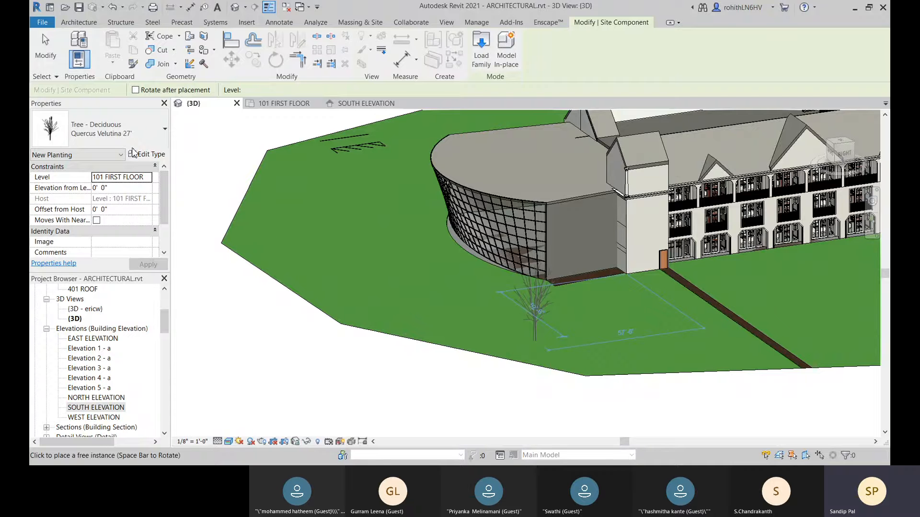
- Review the available tree types, then start loading a site component family from the English-Imperial library's Planting folder
click(119, 144)
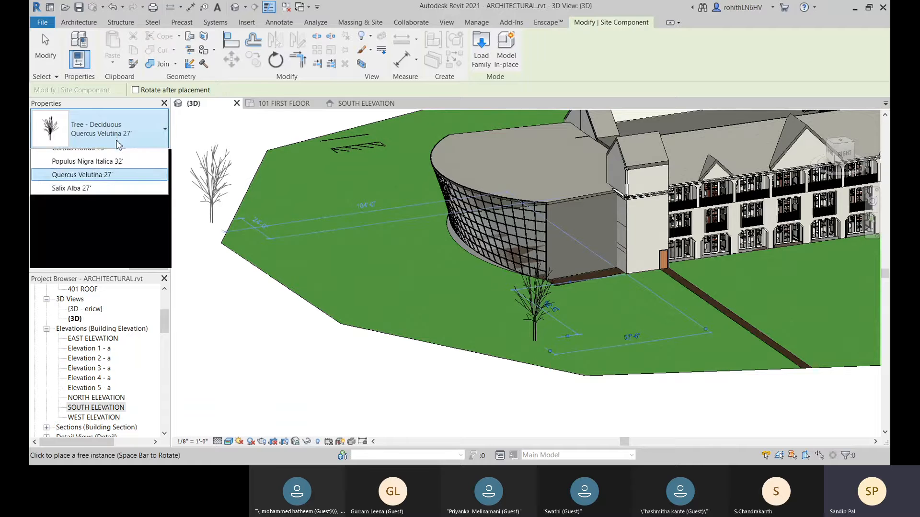
click(166, 300)
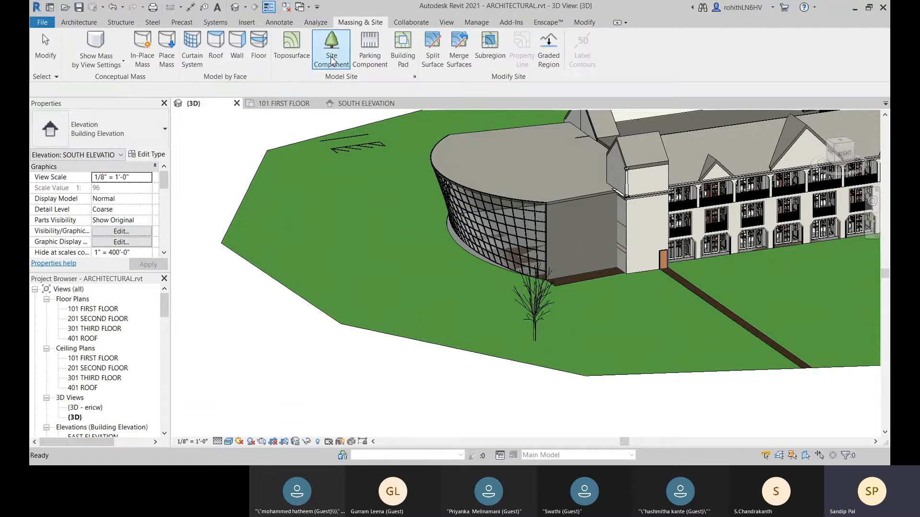
click(483, 61)
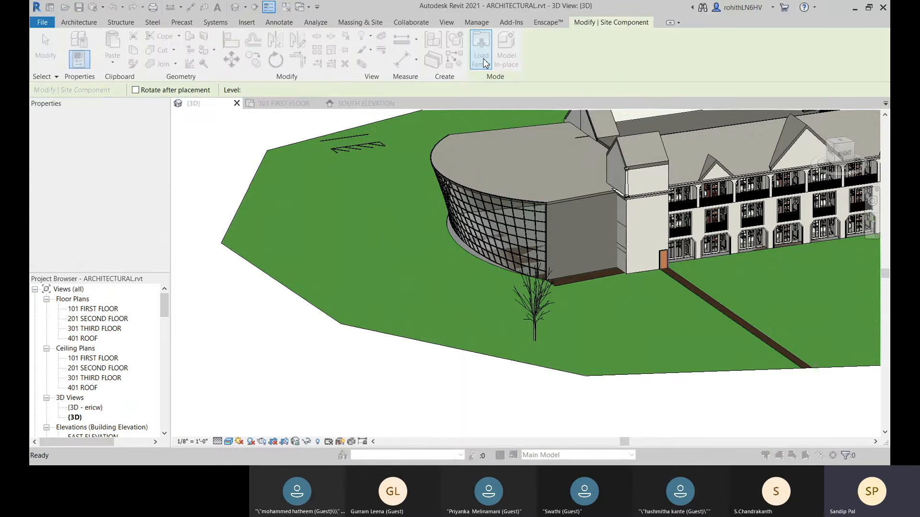
click(511, 119)
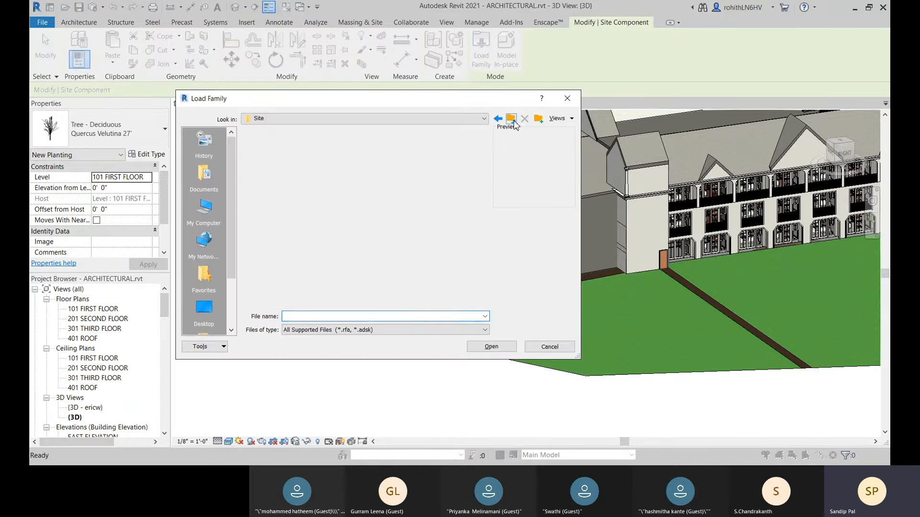
click(512, 119)
scroll(271, 284, down, 4)
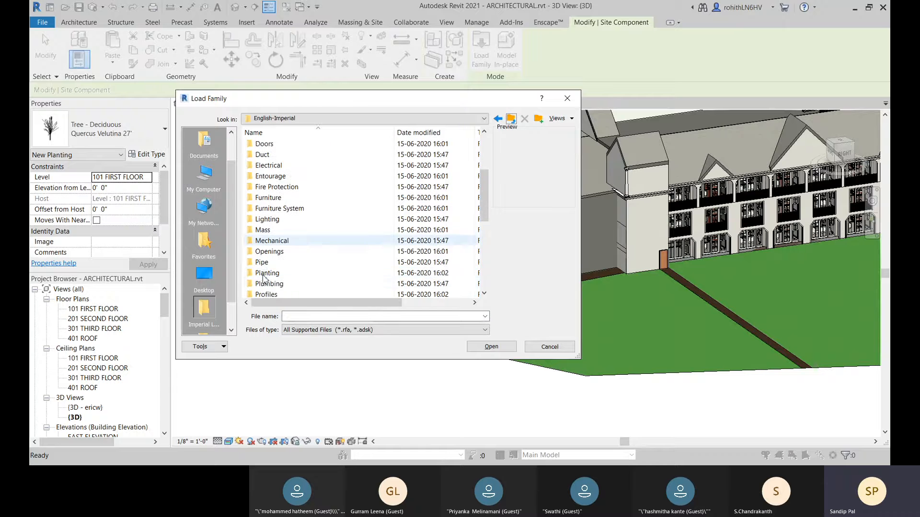
double_click(263, 241)
- Preview the RPC planting families, from the tropical, fall, deciduous and conifer trees to the shrub and tropical plant
click(272, 198)
click(284, 187)
click(284, 176)
click(286, 165)
click(283, 155)
click(311, 146)
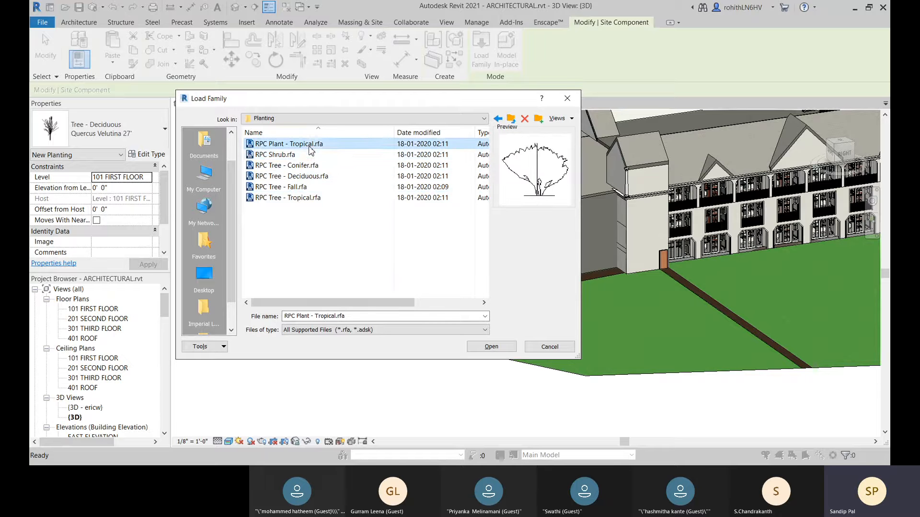
- Load RPC Shrub.rfa and place an Acacia 3'-6" shrub on the grass just in front of the earth bed
click(291, 155)
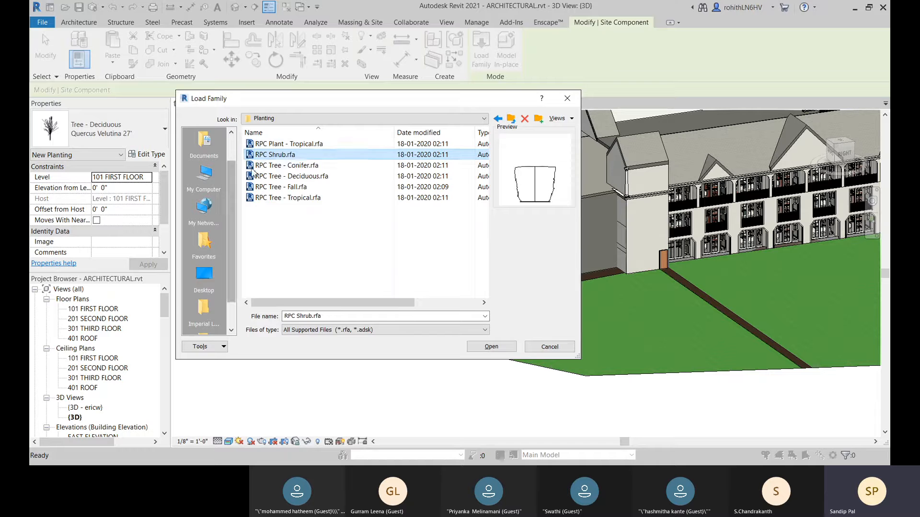
click(488, 348)
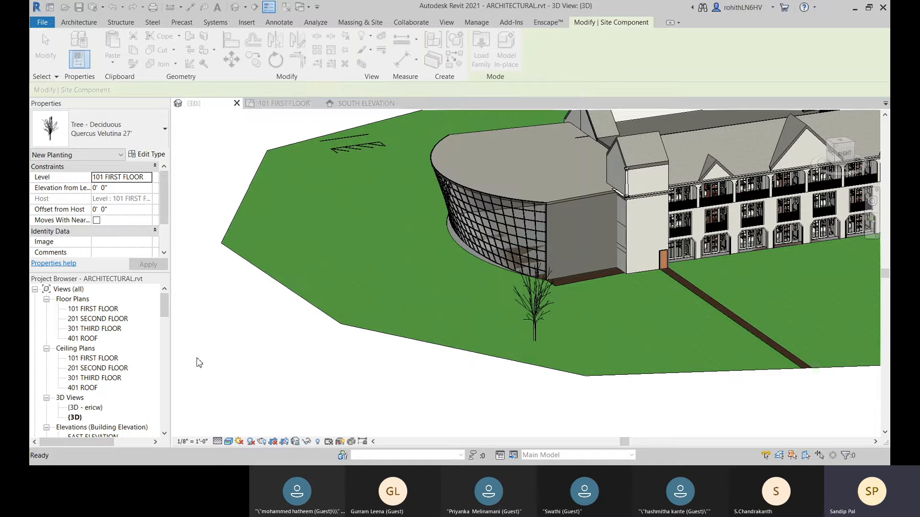
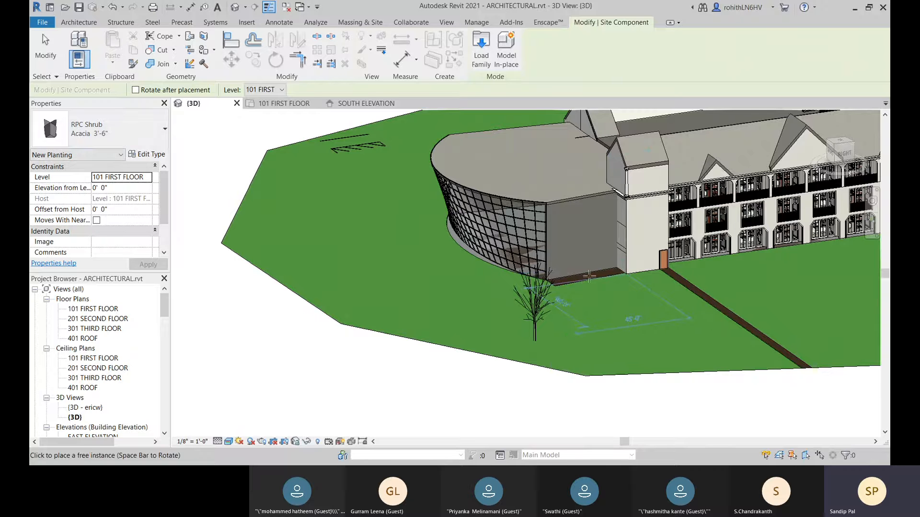
shift+middle_drag(589, 292, 584, 284)
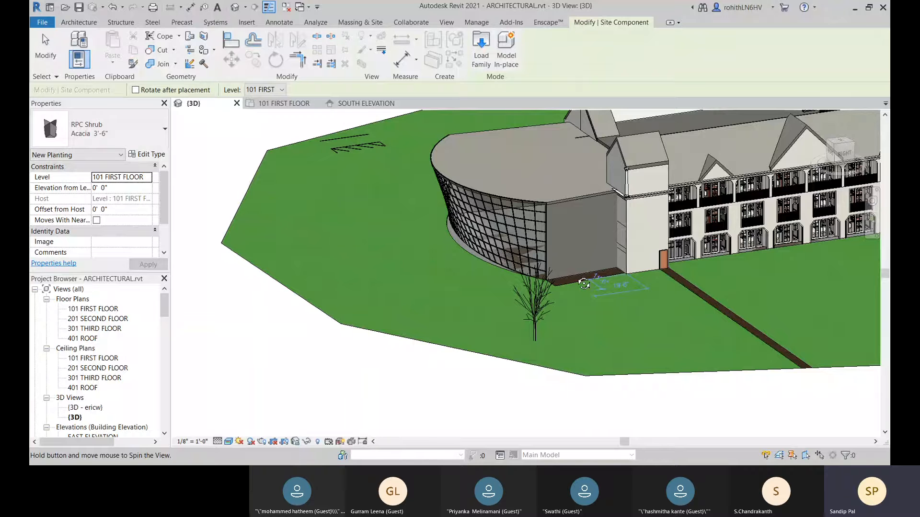
shift+middle_drag(583, 284, 575, 268)
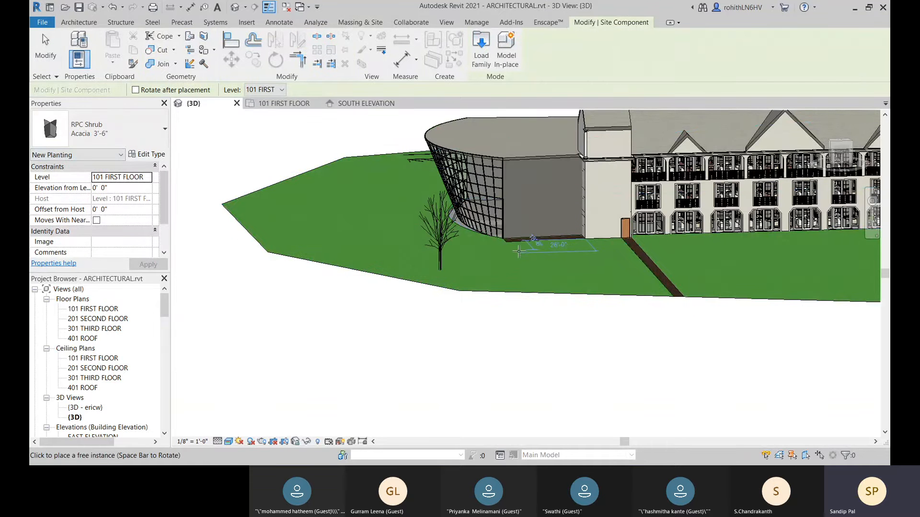
click(517, 251)
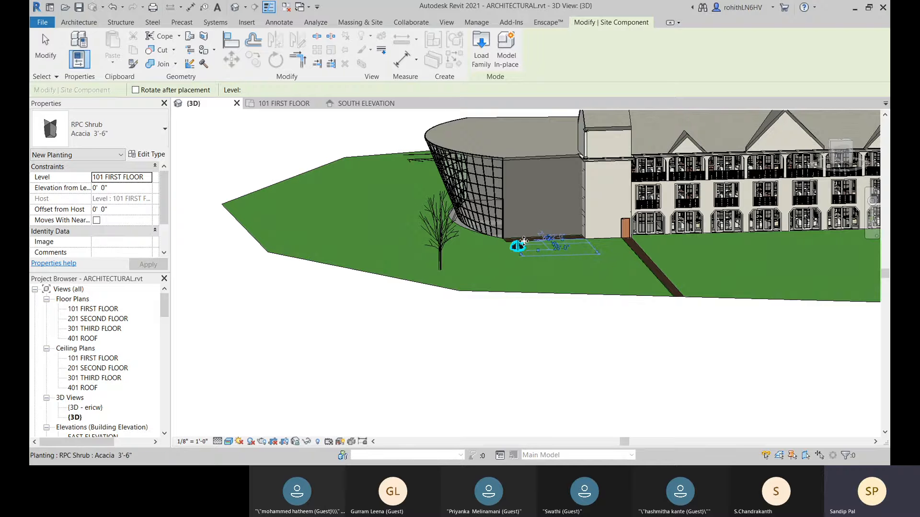
- Place two more Acacia 3'-6" shrubs on the earth bed along the blank gray wall
scroll(524, 241, up, 3)
scroll(517, 248, down, 2)
scroll(517, 249, up, 5)
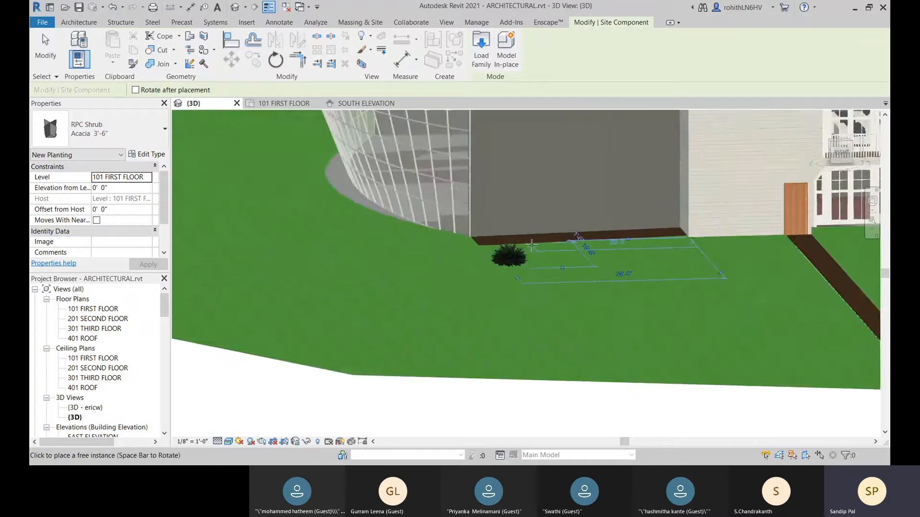
key(Escape)
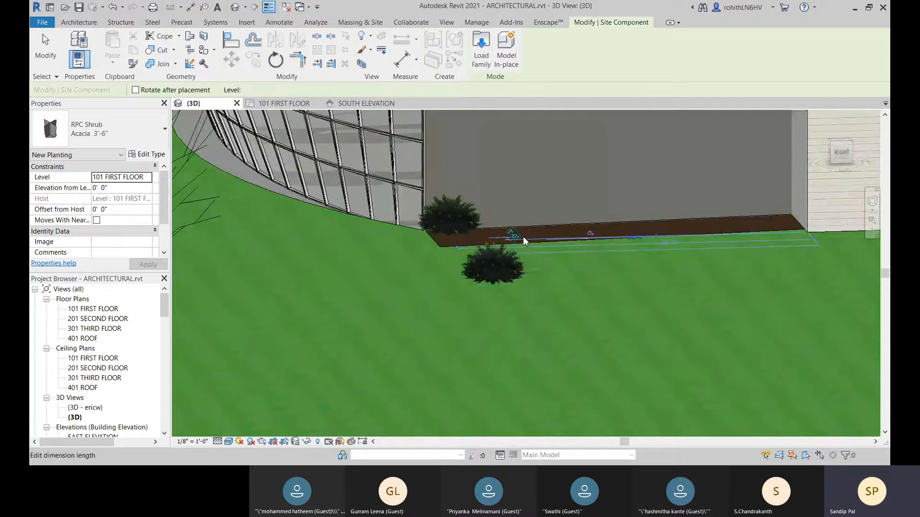
click(590, 236)
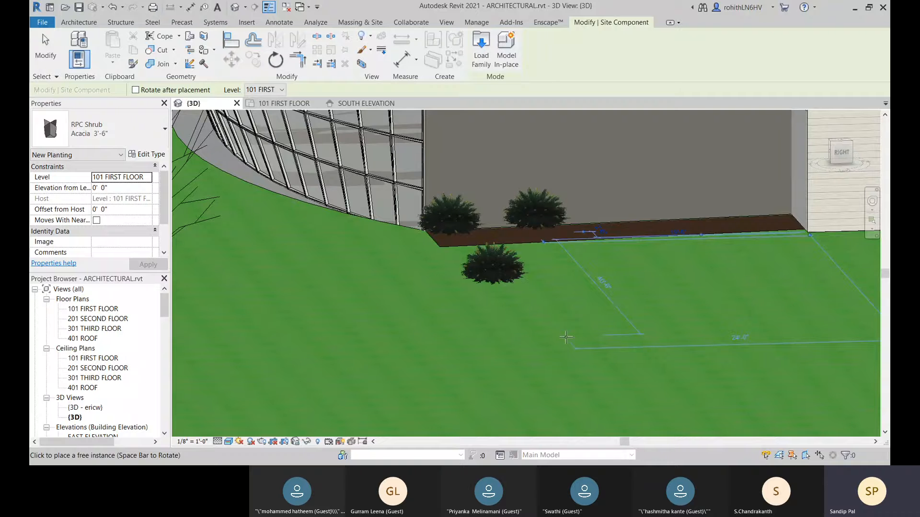
- End shrub placement and delete the shrub standing on the grass outside the earth bed
key(Escape)
click(496, 268)
key(Escape)
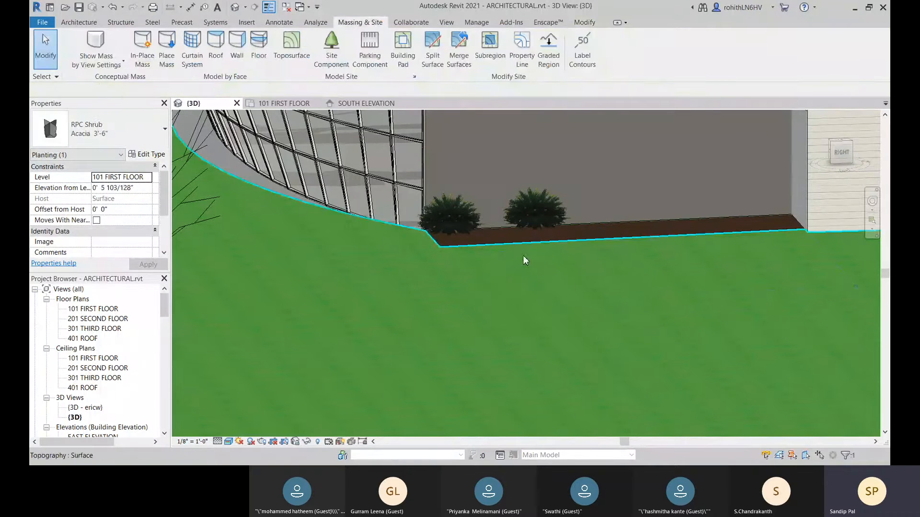
- Move the two remaining shrubs fully onto the earth bed, side by side at its end next to the curved glass facade
shift+middle_drag(530, 246, 422, 242)
click(408, 237)
drag(407, 237, 437, 250)
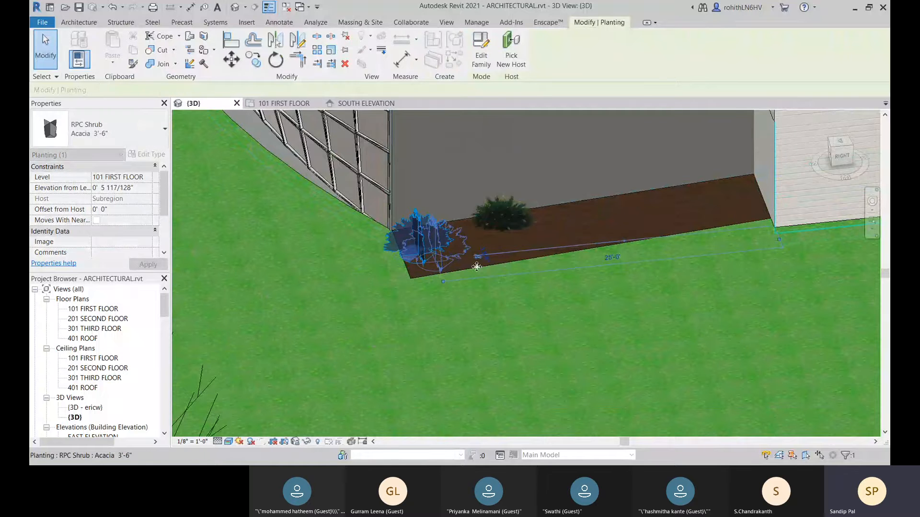
click(518, 221)
drag(506, 215, 495, 232)
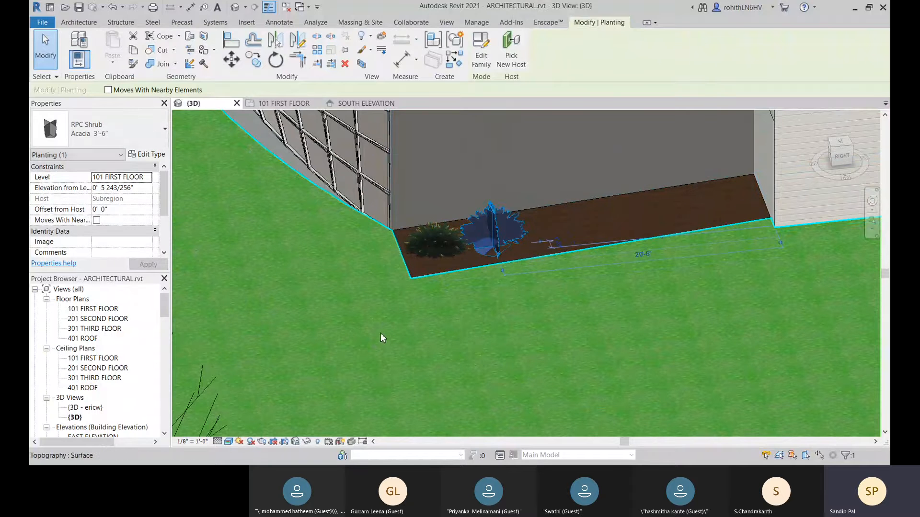
key(Escape)
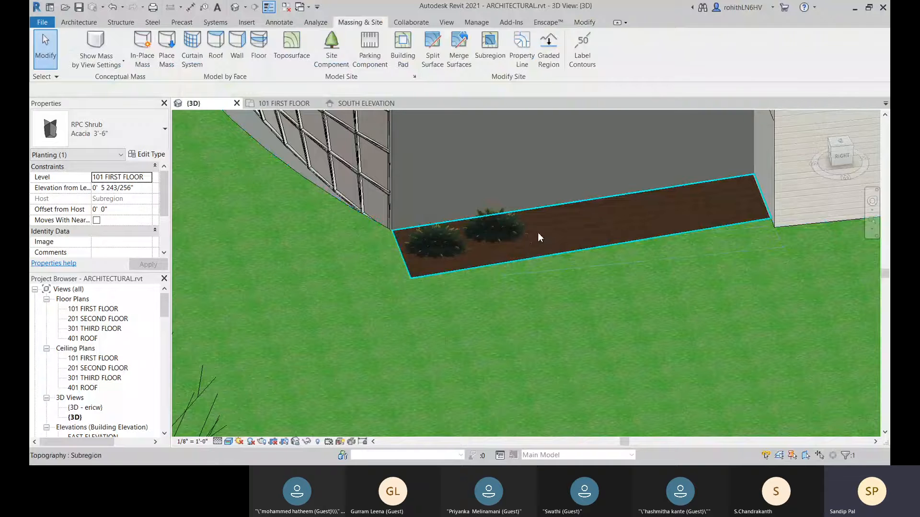
- Array the two shrubs linearly along the earth bed as 3 grouped copies, with the last set at the far end wall
click(434, 245)
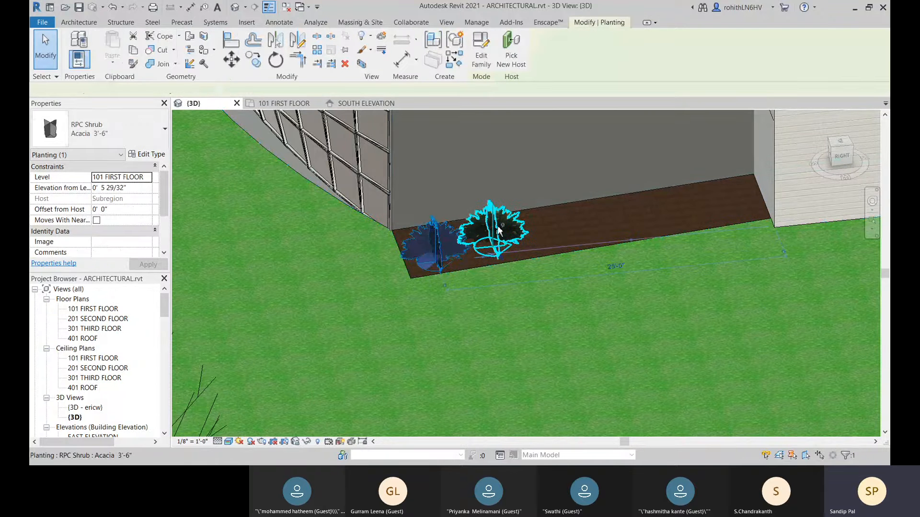
ctrl+click(498, 231)
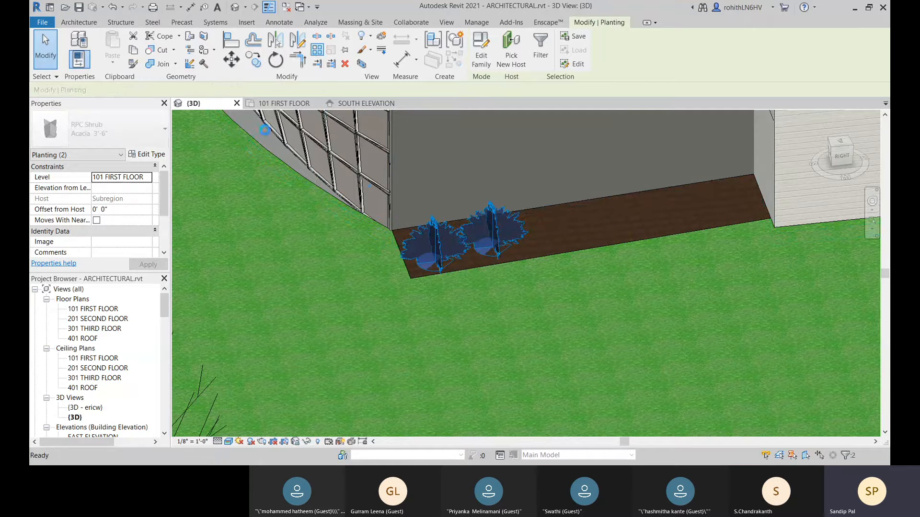
key(a)
key(r)
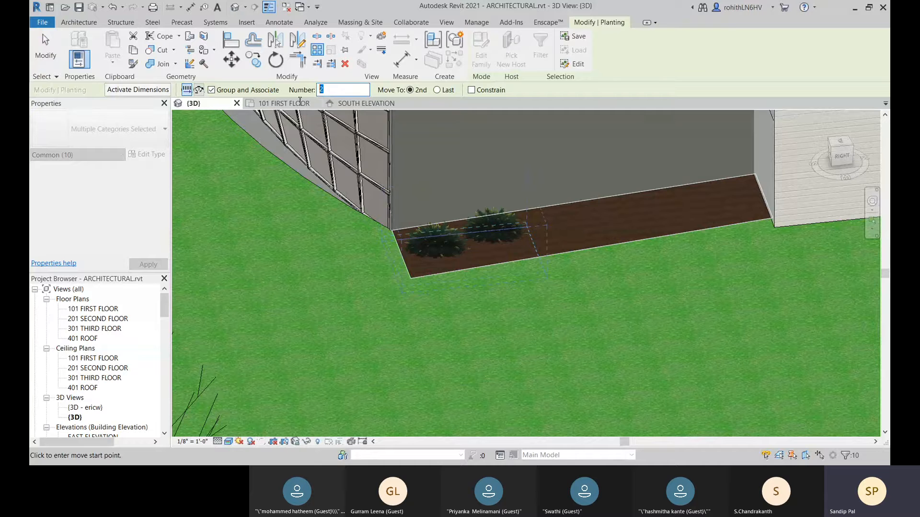
text(3)
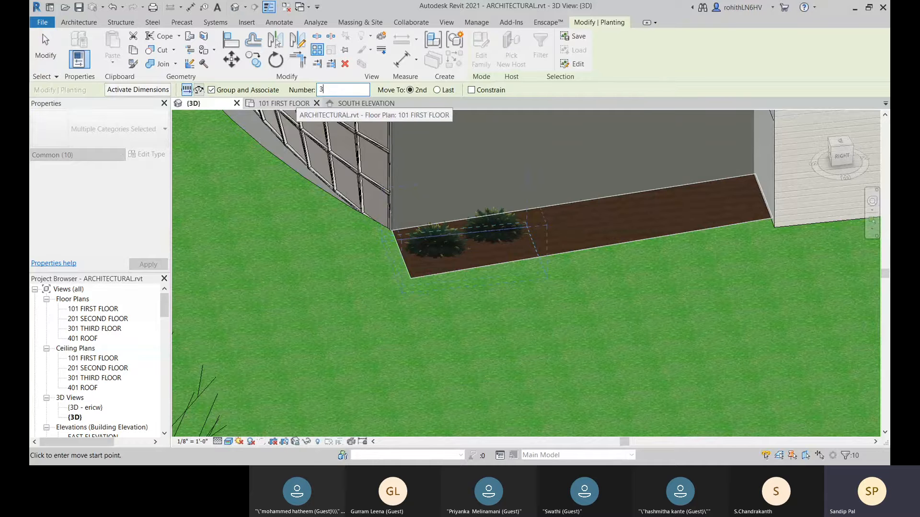
click(436, 90)
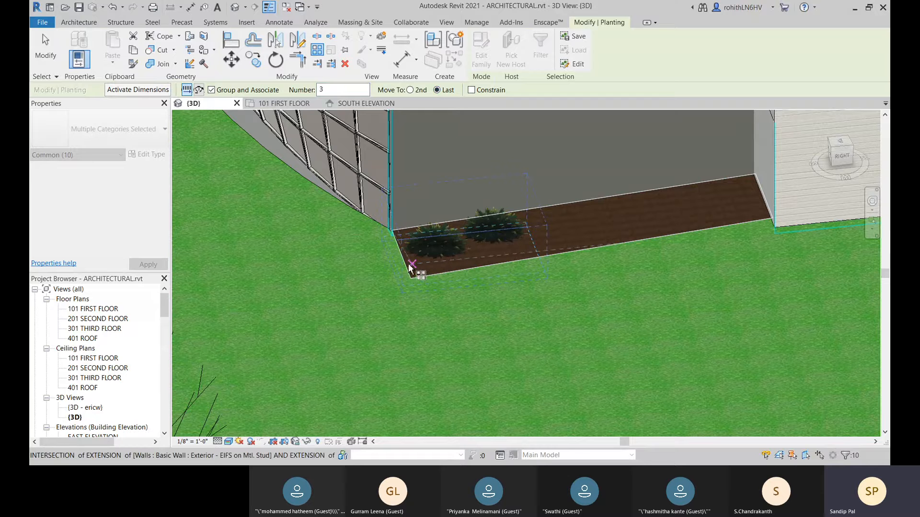
click(537, 253)
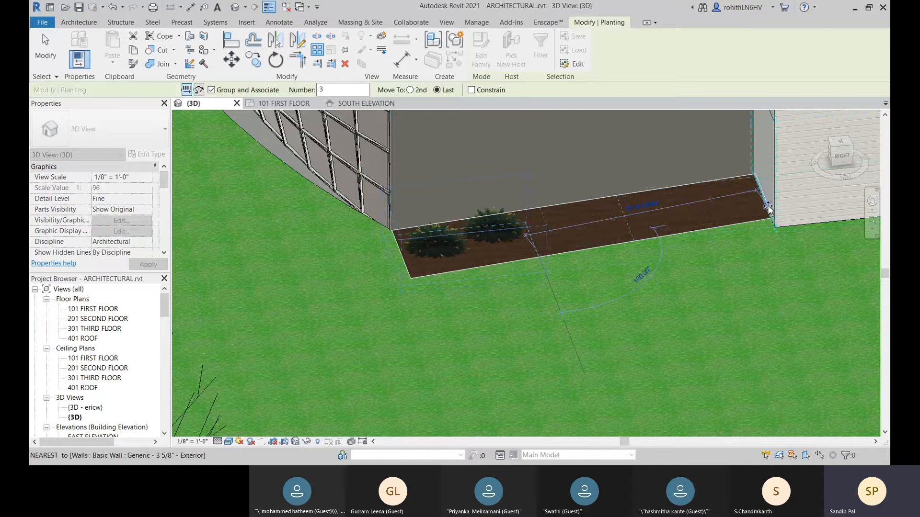
click(767, 209)
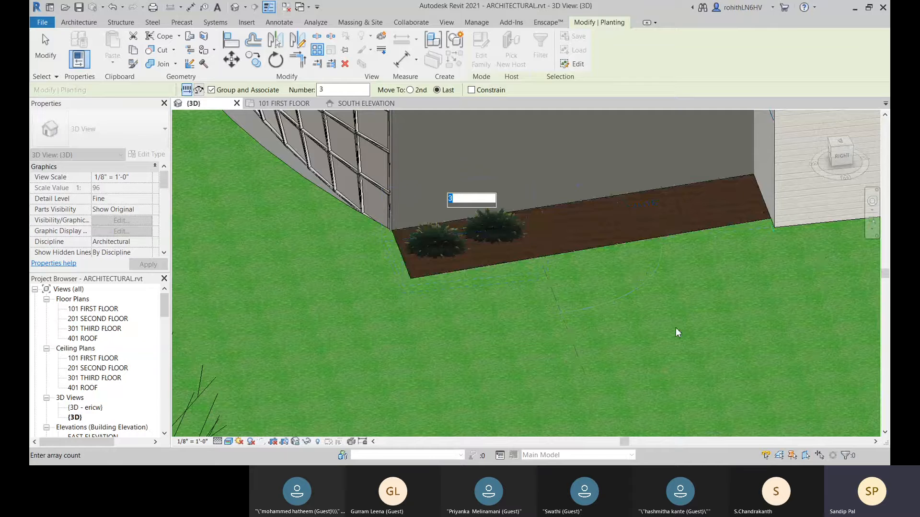
key(Return)
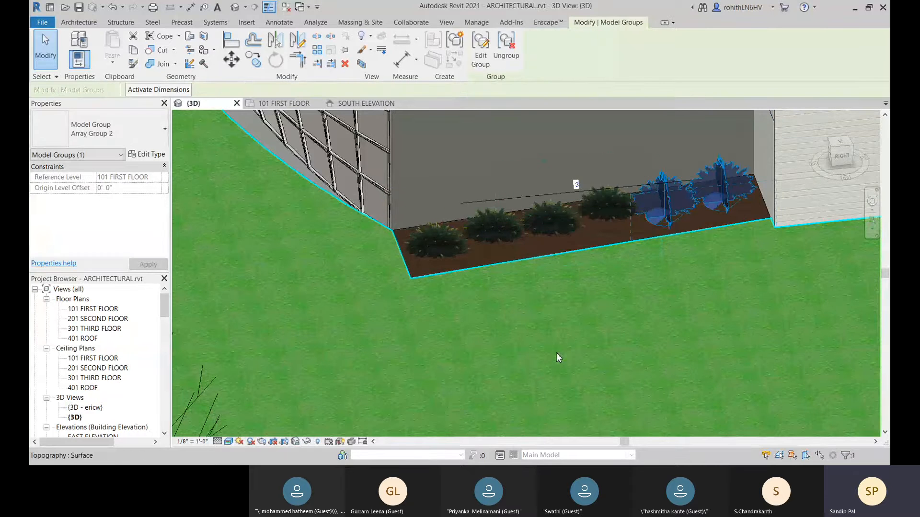
key(Escape)
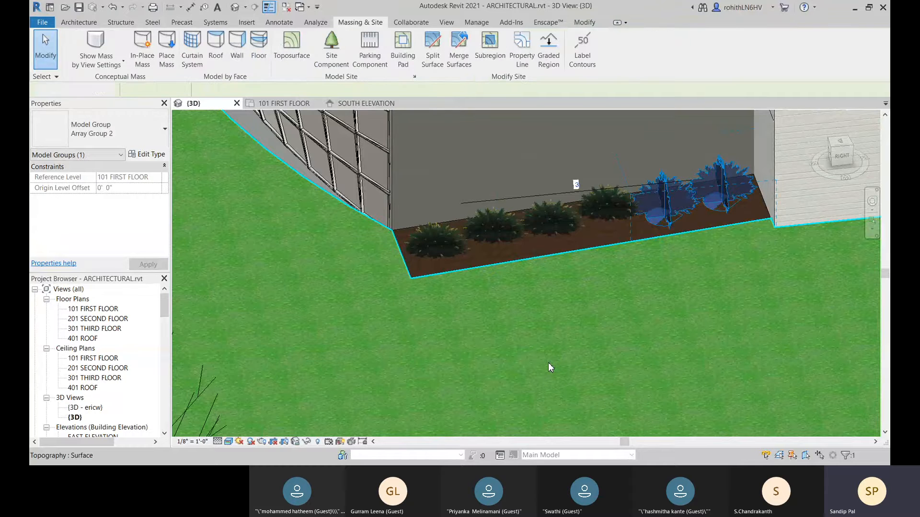
key(Escape)
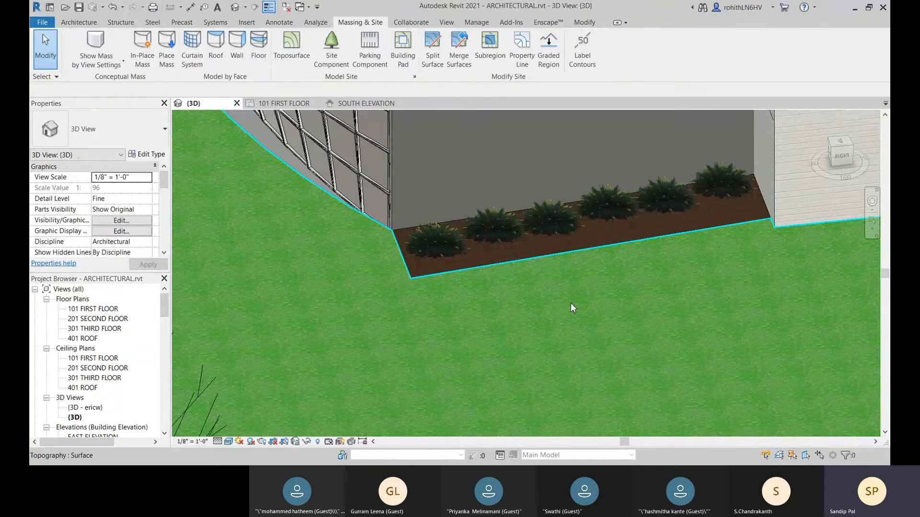
- Start a parking component and browse the Load Family library to the Logistics folder inside Site
scroll(570, 304, down, 6)
shift+middle_drag(609, 283, 323, 191)
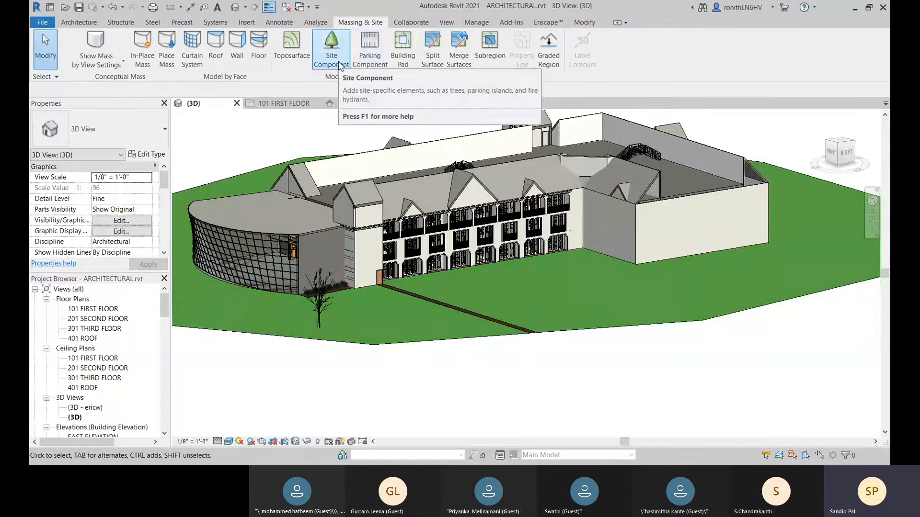
click(363, 64)
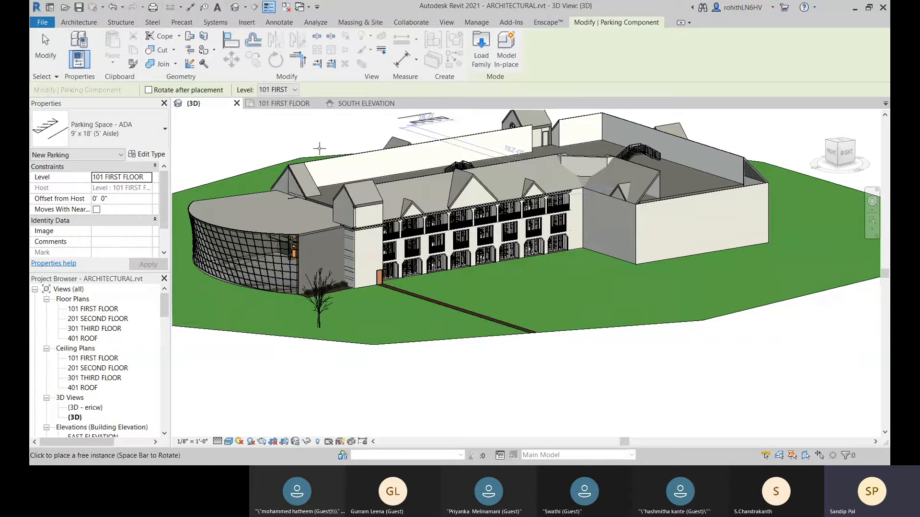
click(481, 64)
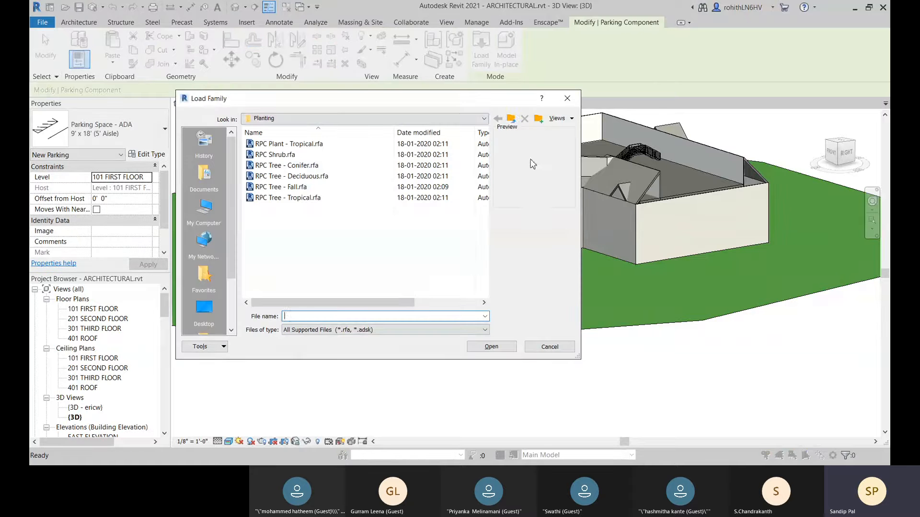
click(510, 118)
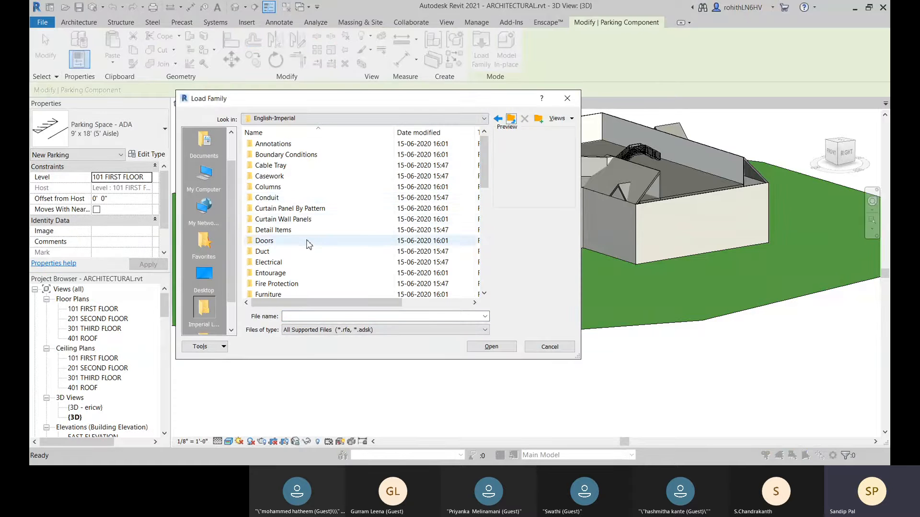
scroll(306, 254, down, 3)
scroll(306, 258, down, 3)
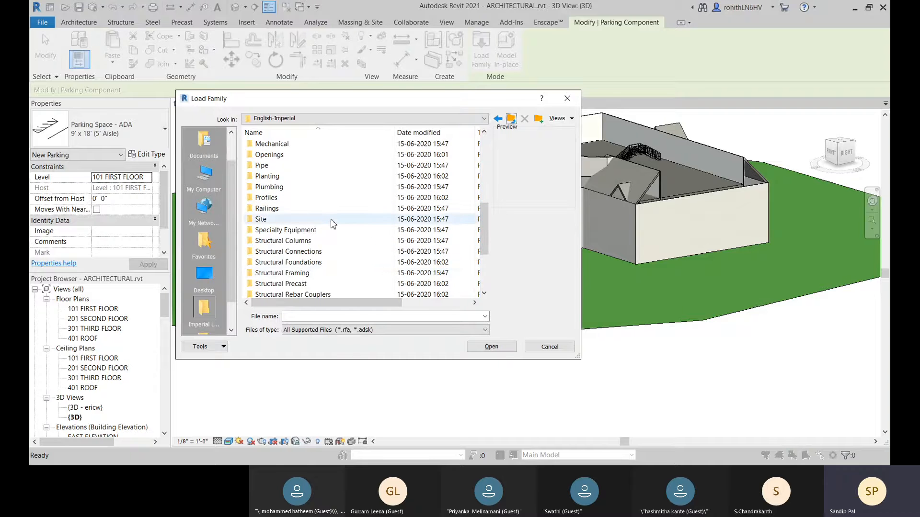
scroll(285, 211, down, 3)
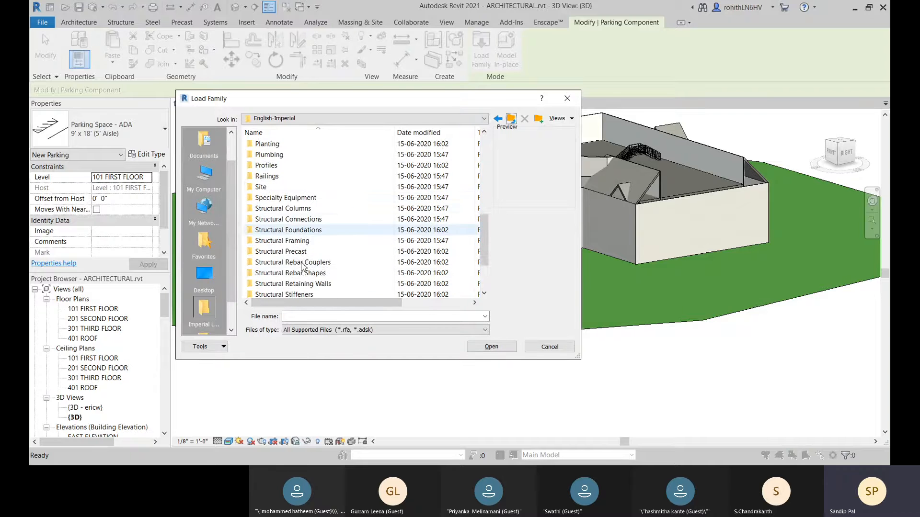
scroll(283, 192, up, 1)
double_click(269, 154)
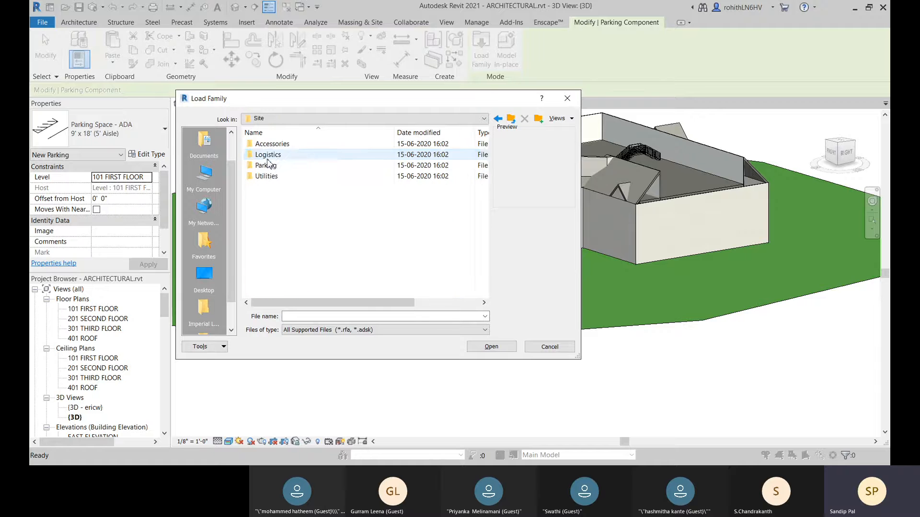
double_click(269, 155)
- Preview the Logistics families and try to load Truck - Pick-Up.rfa as a parking component
click(287, 165)
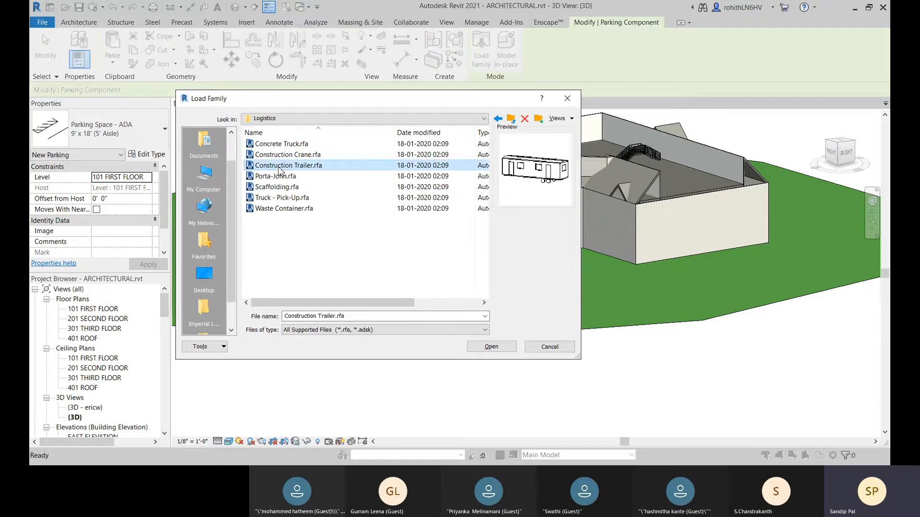
click(286, 154)
click(280, 144)
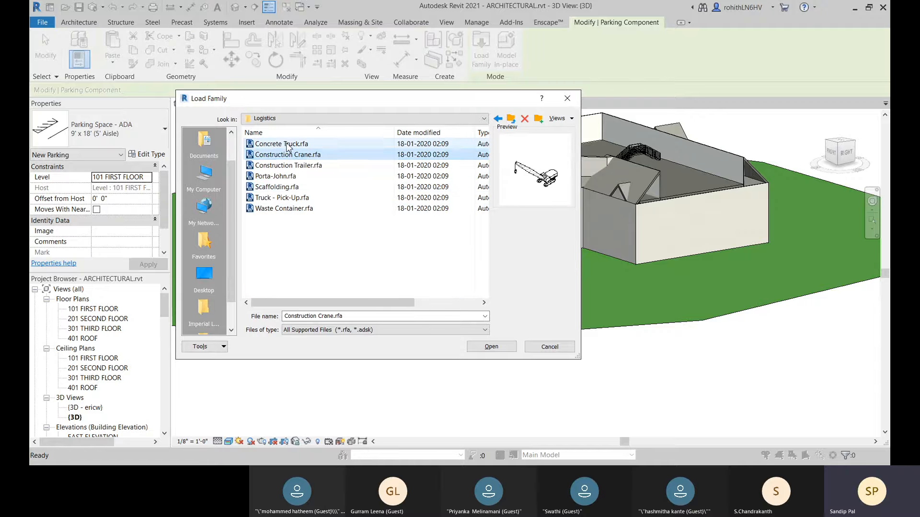
click(285, 177)
click(281, 187)
click(283, 198)
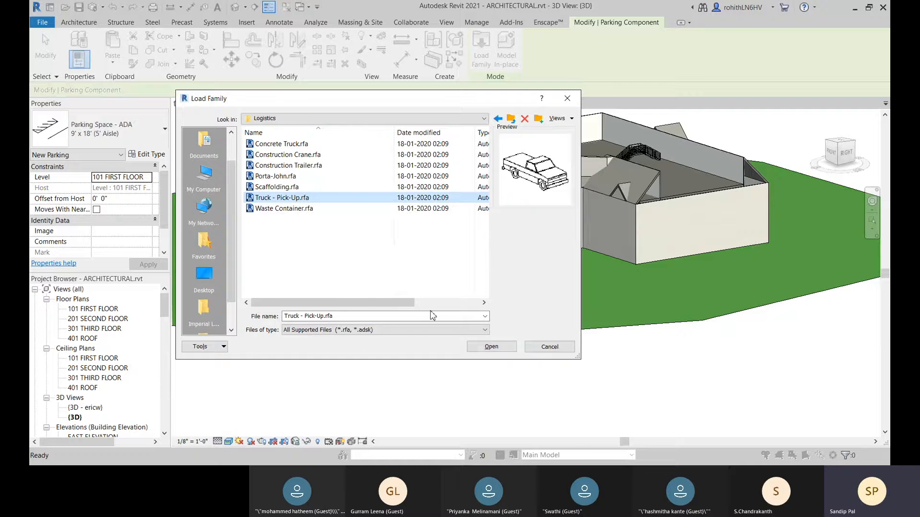
click(491, 348)
click(491, 347)
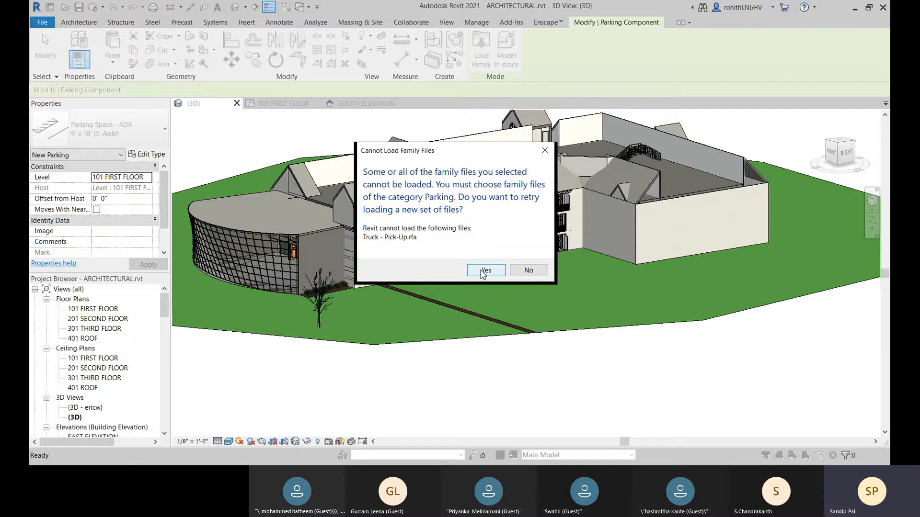
click(484, 271)
- Preview Scaffolding.rfa and retry loading Truck - Pick-Up.rfa as a parking component
click(271, 208)
click(271, 199)
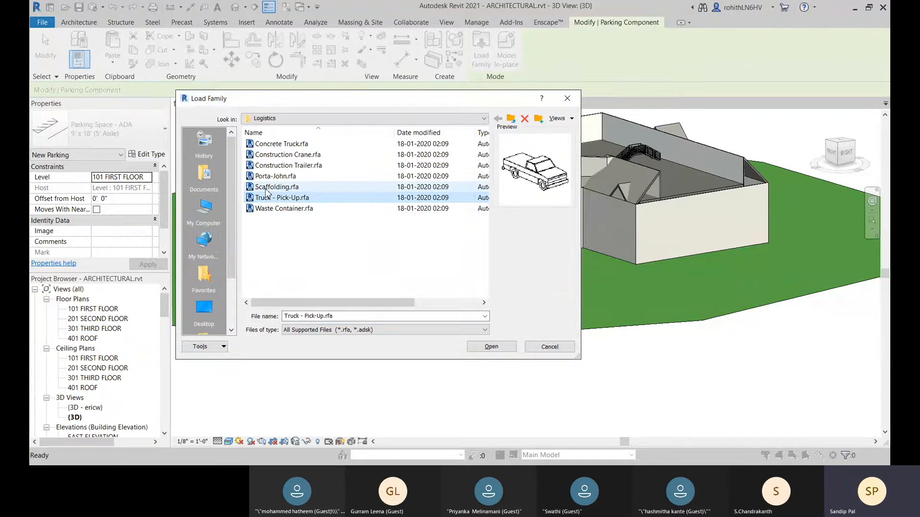
click(267, 189)
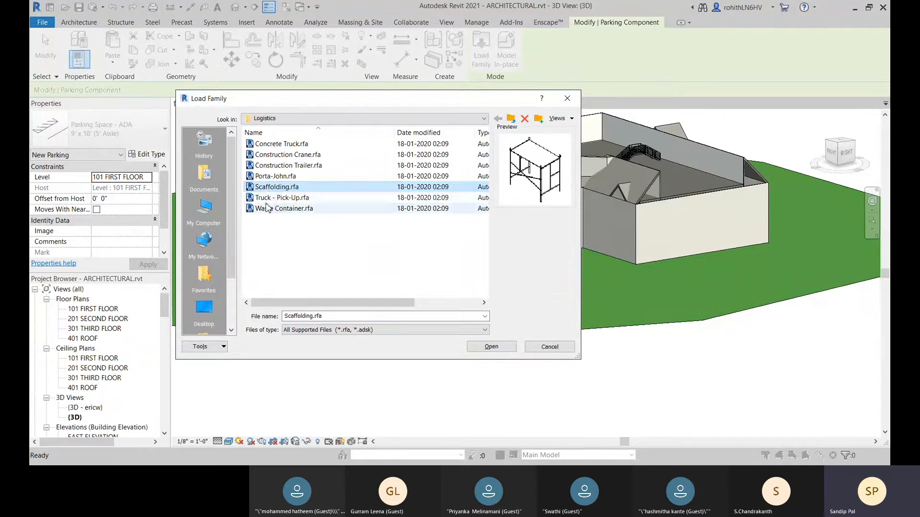
click(281, 198)
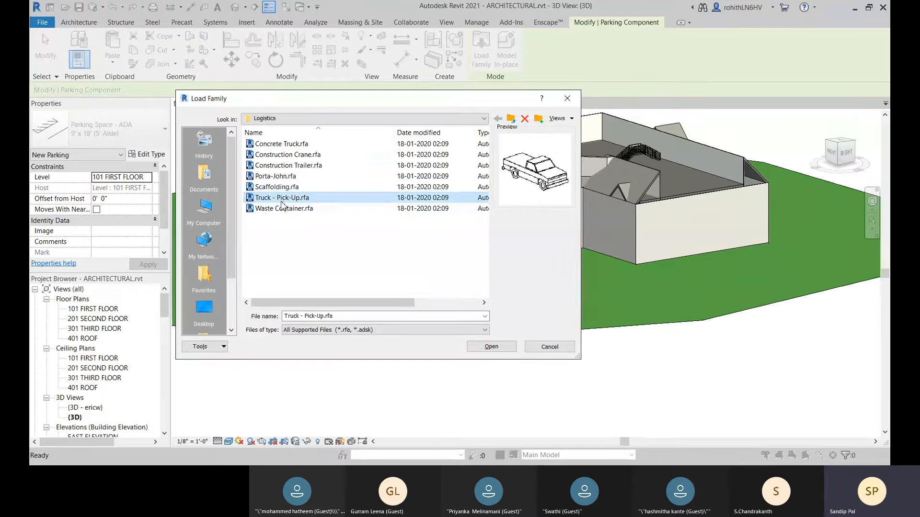
drag(321, 103, 343, 111)
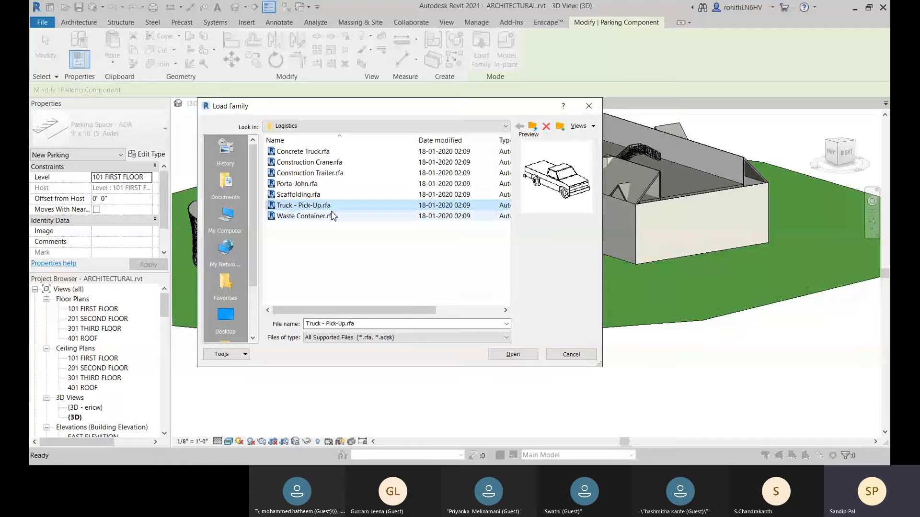
click(509, 355)
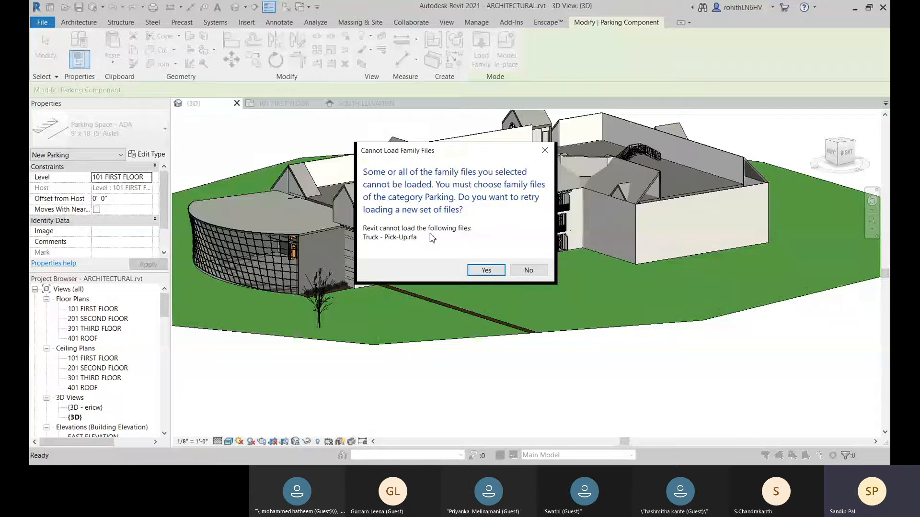
click(485, 270)
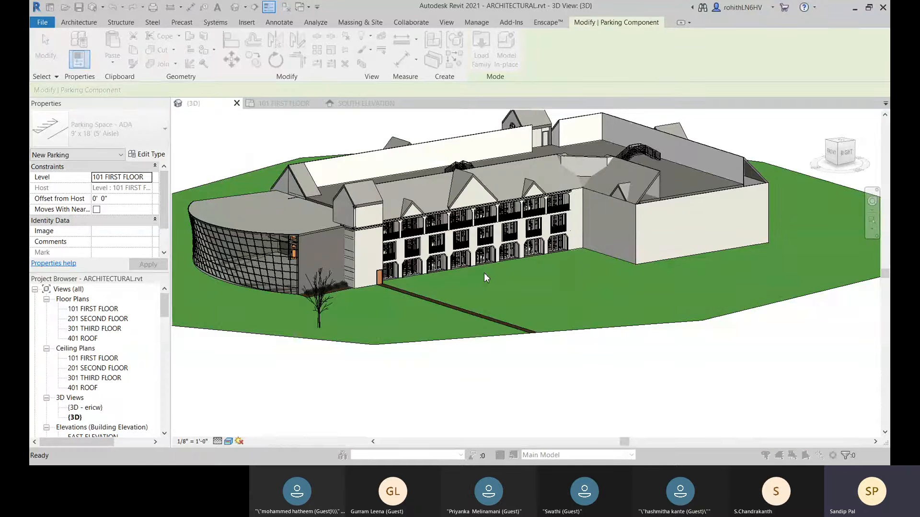
- Try to load Concrete Truck.rfa as a parking component, and cancel the parking command
click(299, 175)
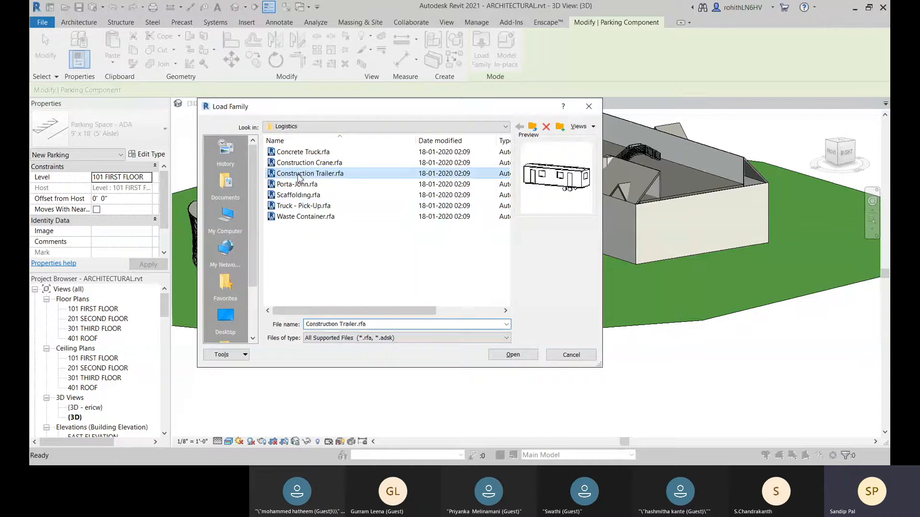
click(303, 152)
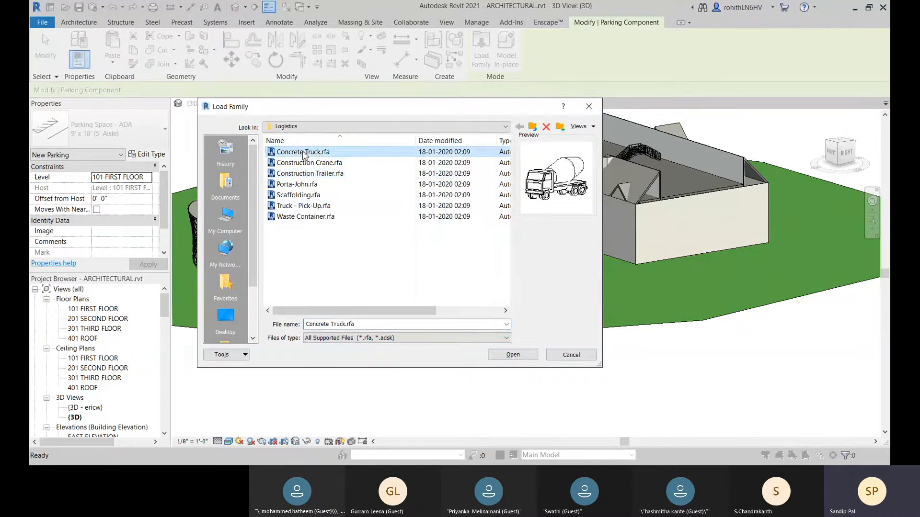
click(513, 355)
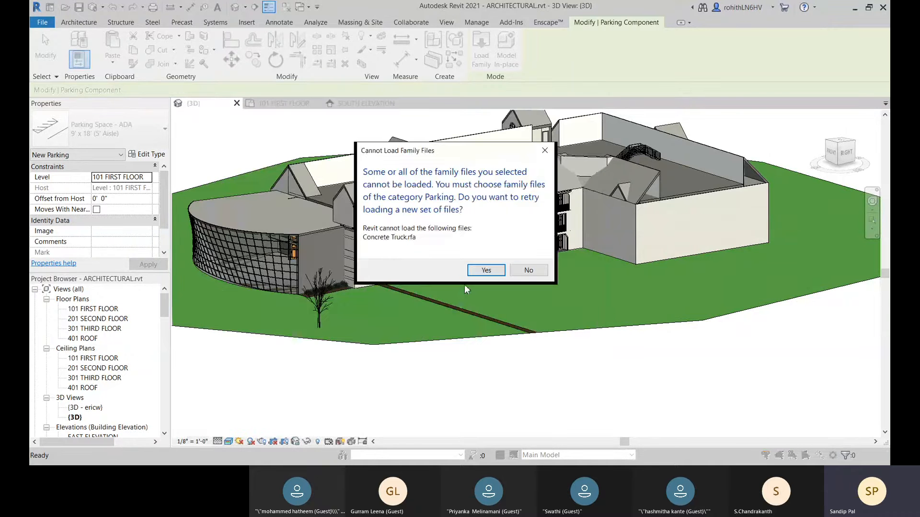
click(479, 270)
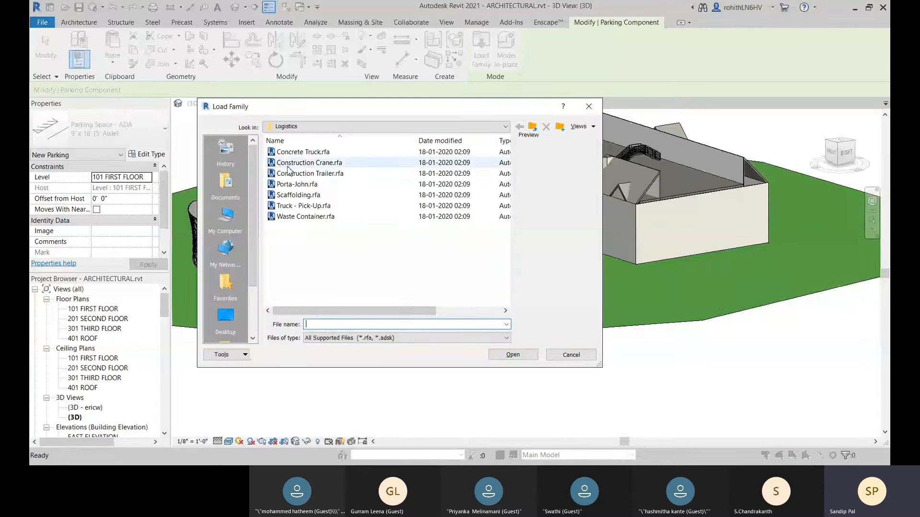
click(570, 355)
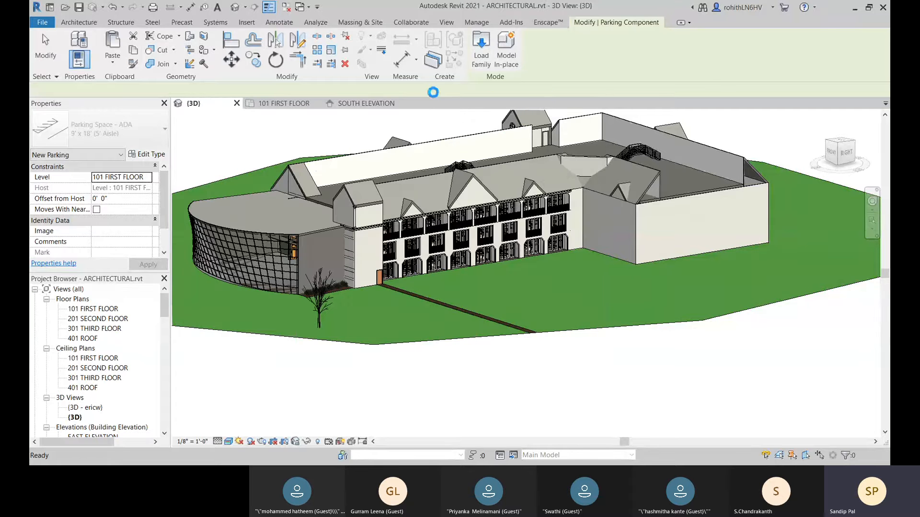
right_click(234, 135)
click(264, 142)
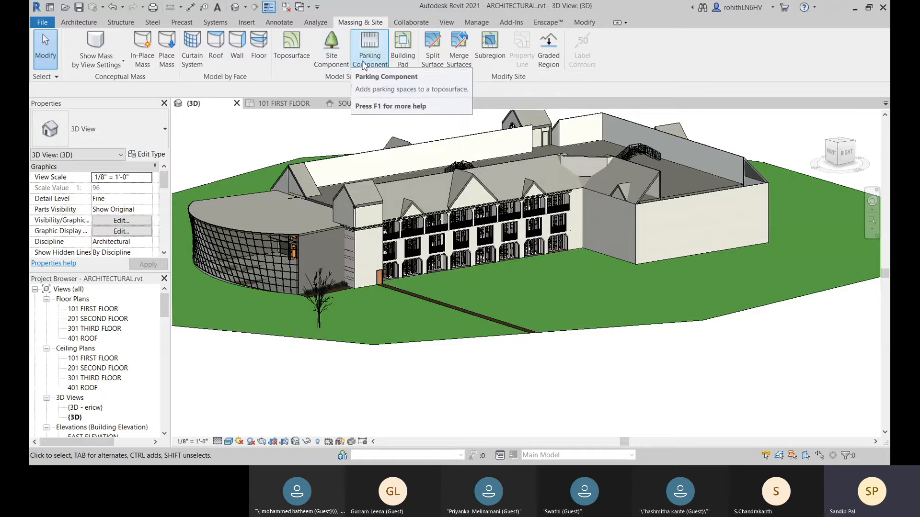
- Restart the parking component, try once more to load Truck - Pick-Up.rfa, and leave the command
click(364, 64)
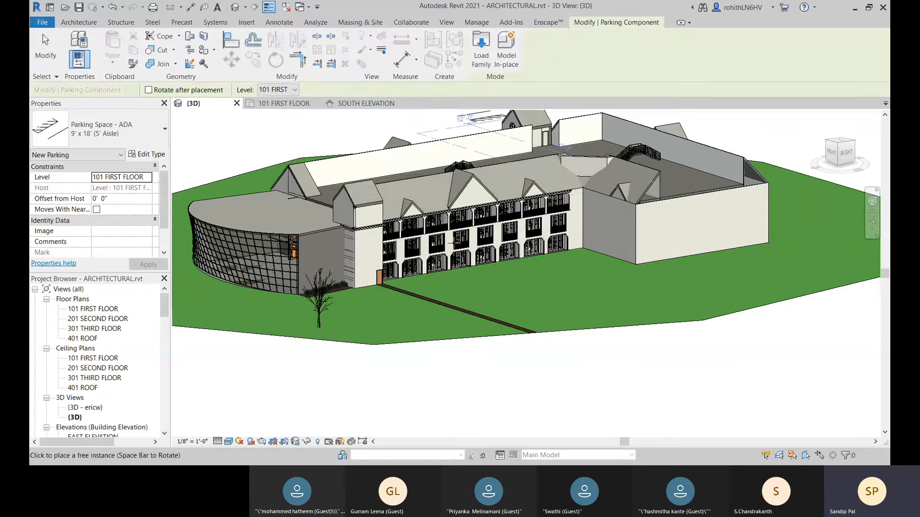
click(481, 54)
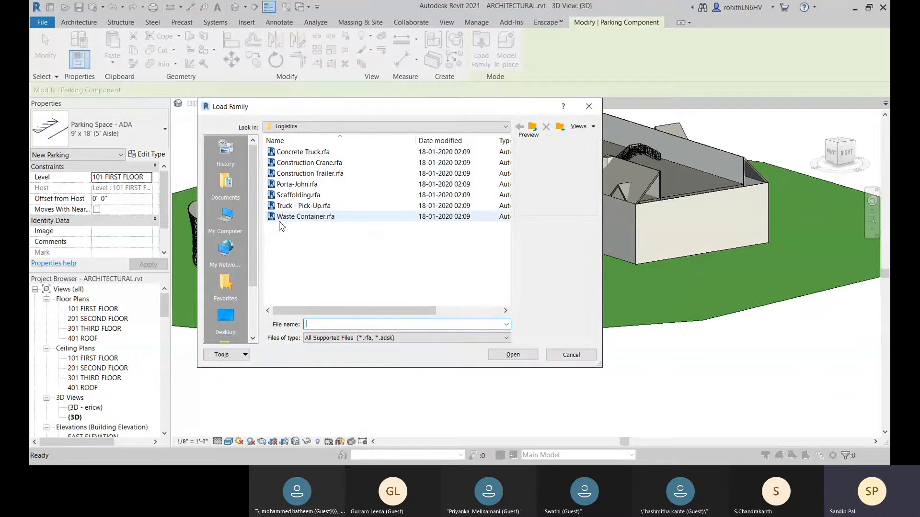
click(304, 205)
click(513, 355)
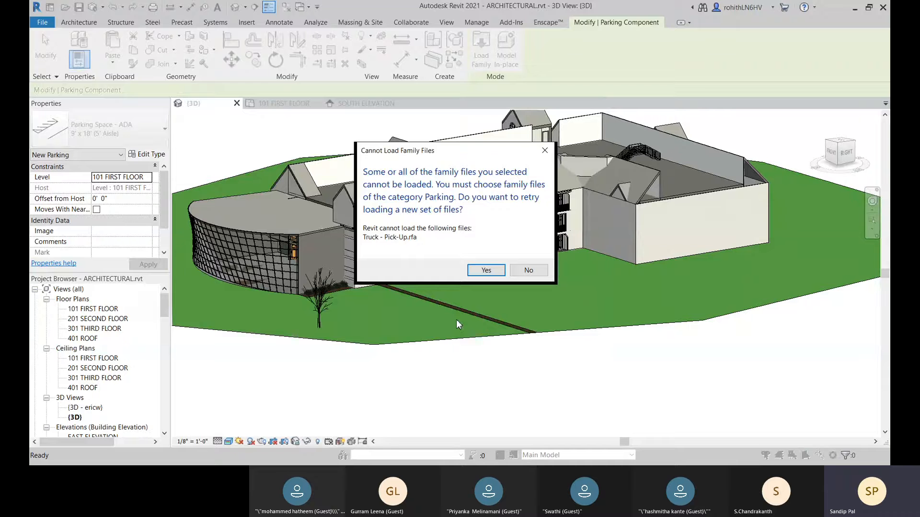
click(486, 270)
click(560, 355)
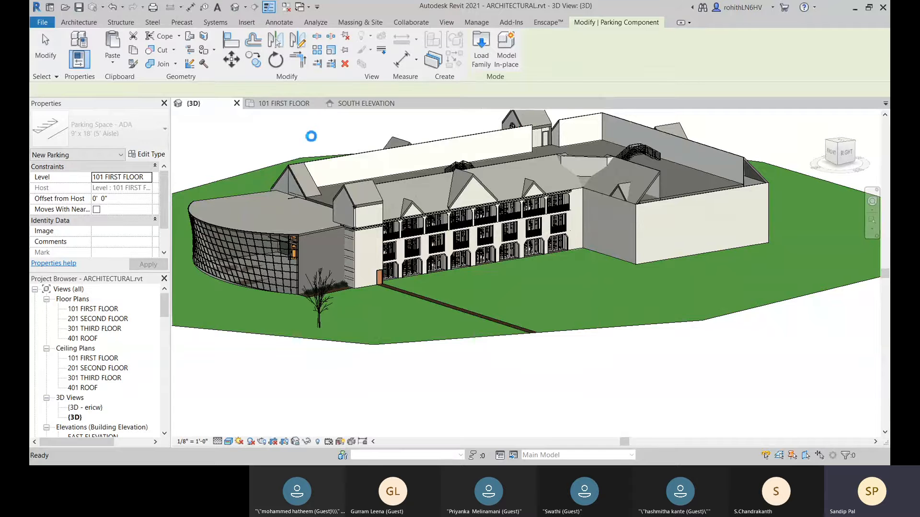
right_click(315, 138)
click(320, 144)
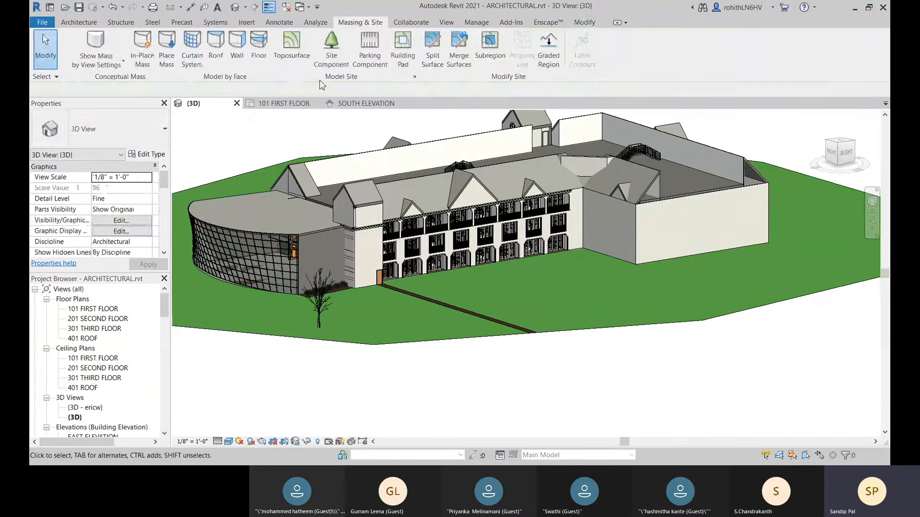
- Load Truck - Pick-Up.rfa from the Logistics folder as a site component
click(331, 46)
click(486, 62)
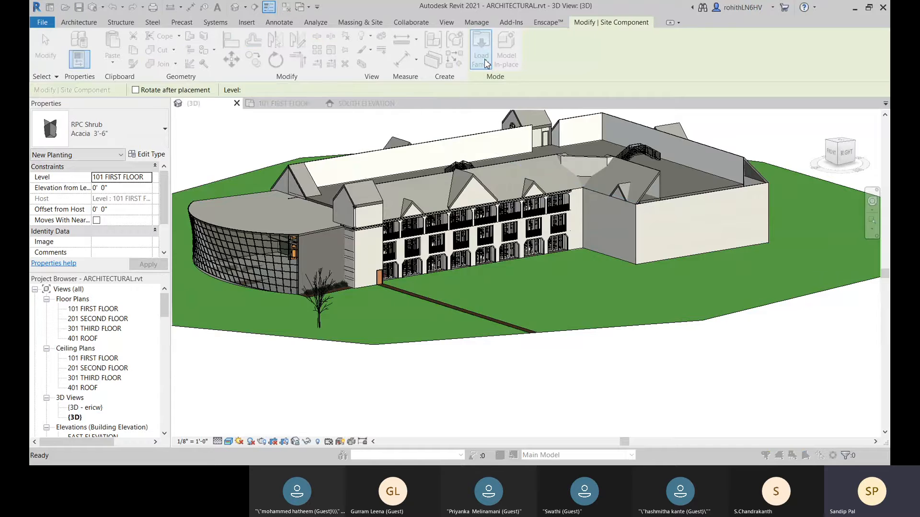
click(292, 207)
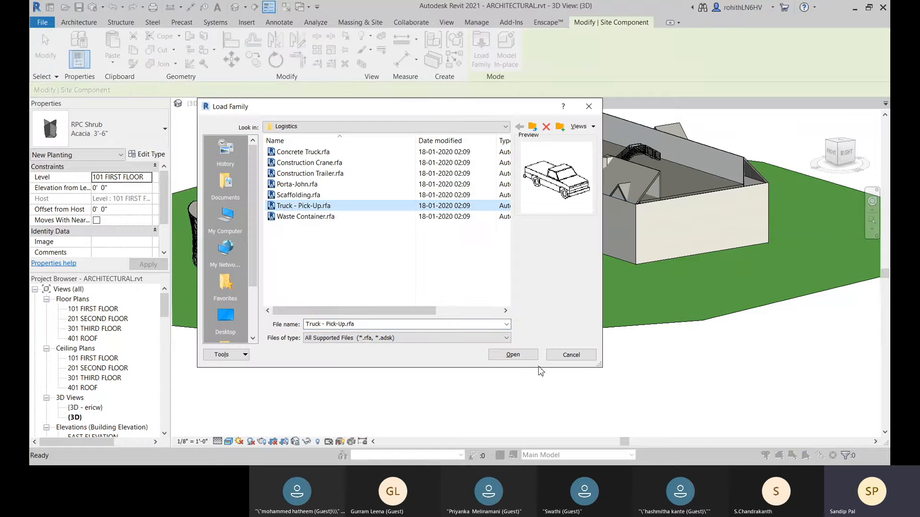
click(521, 355)
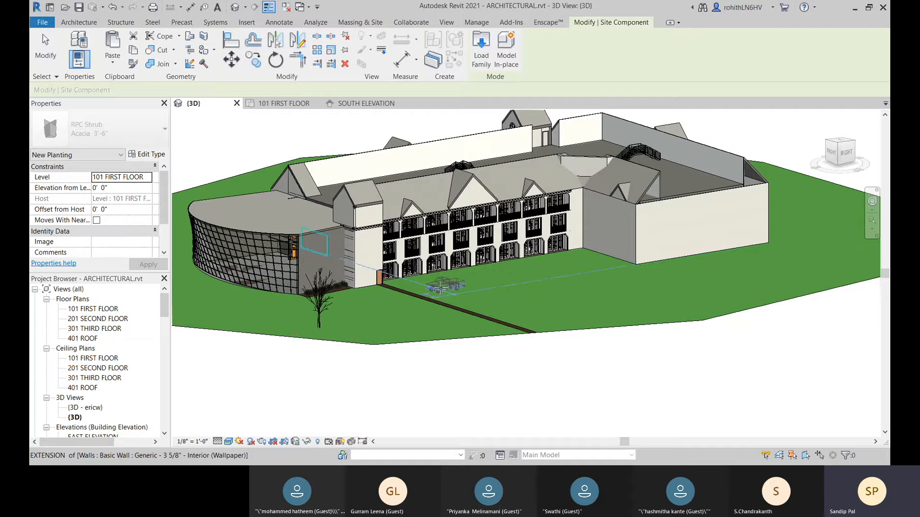
- Place one Truck - Pick-Up on the grass beside the bare tree and shrub bed, and leave the site component command
scroll(441, 286, up, 2)
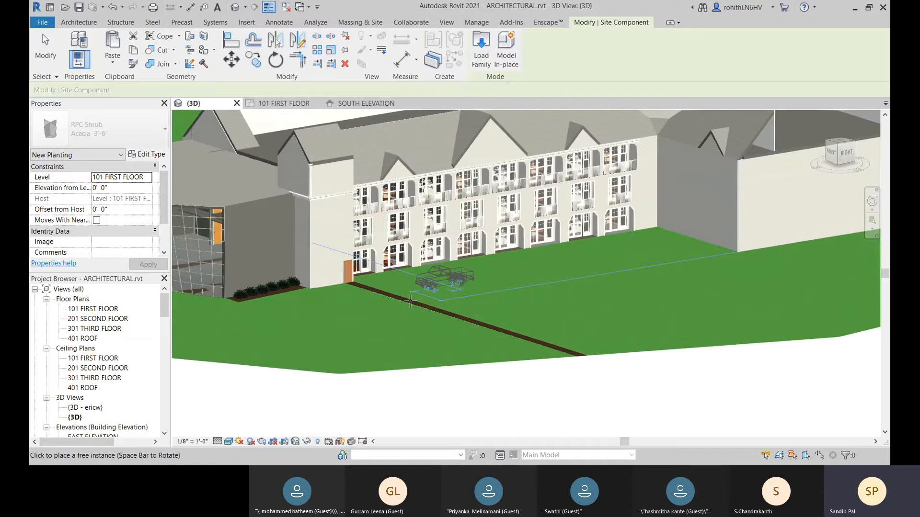
scroll(410, 301, up, 5)
scroll(357, 309, down, 3)
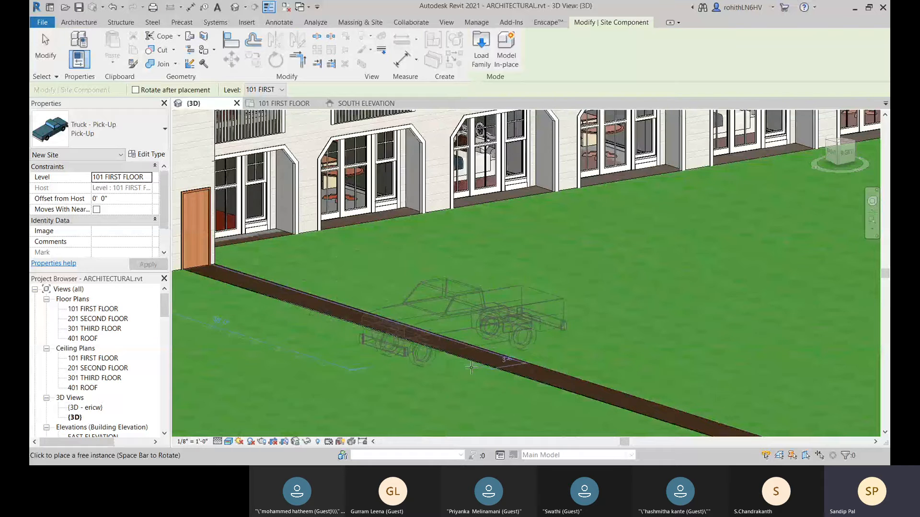
scroll(335, 379, down, 5)
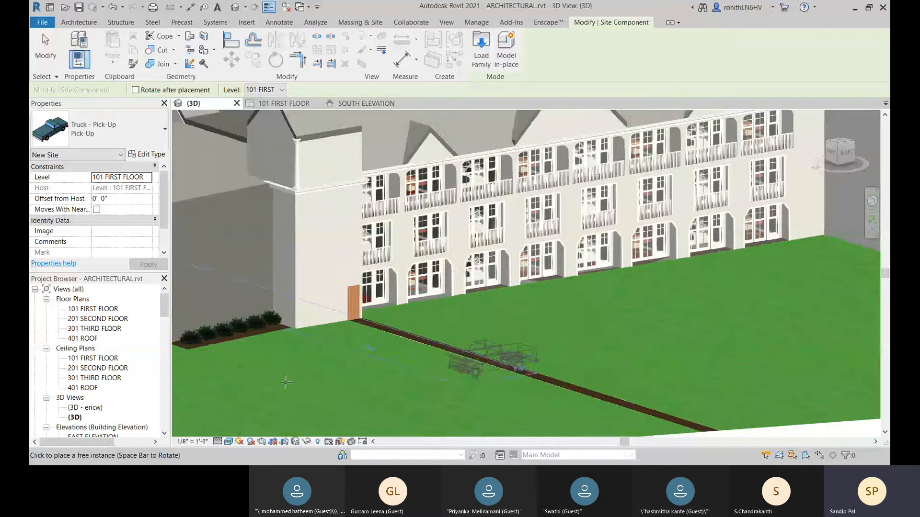
middle_drag(272, 385, 446, 335)
scroll(448, 331, up, 2)
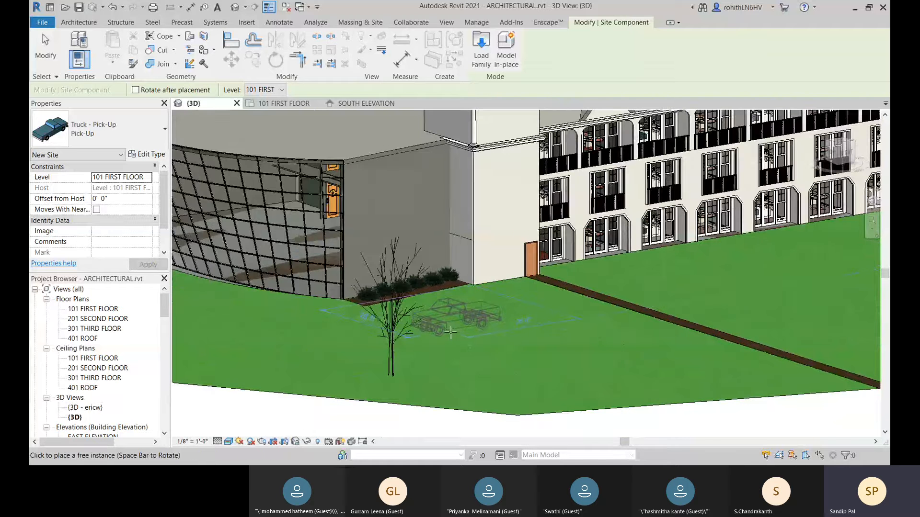
click(450, 331)
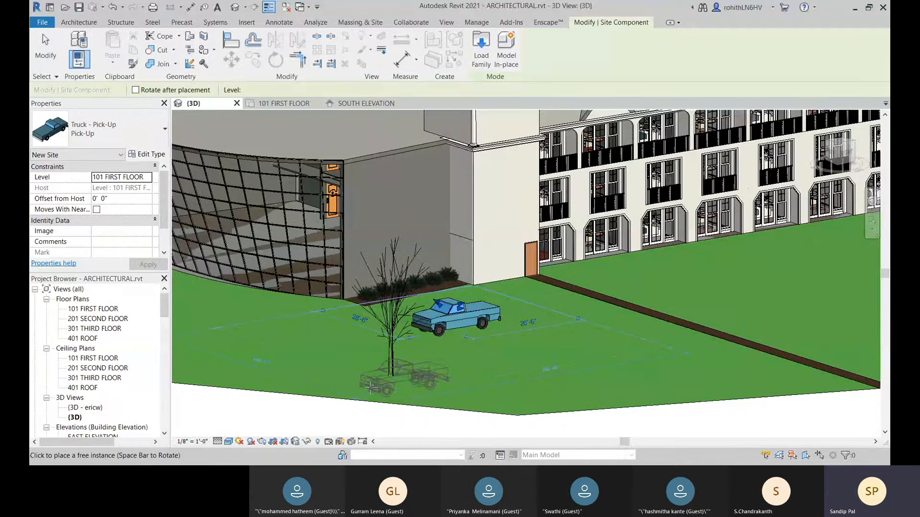
right_click(367, 330)
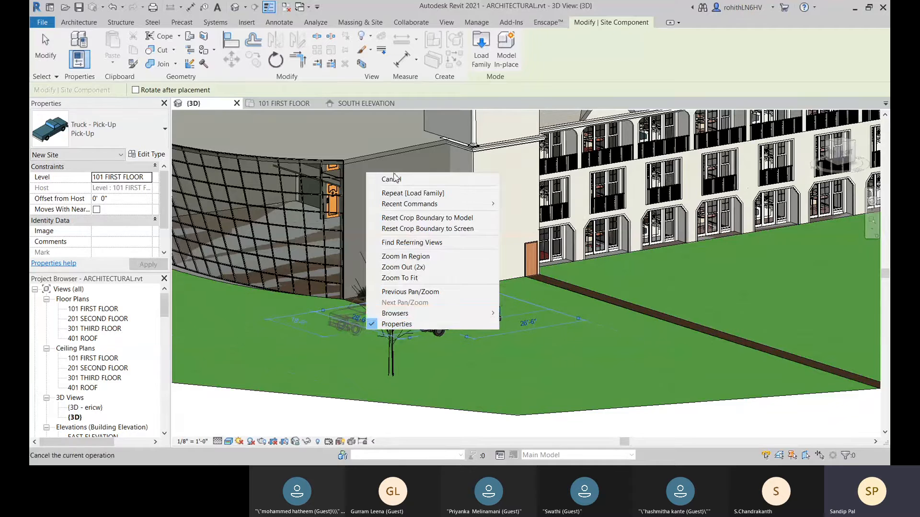
click(436, 353)
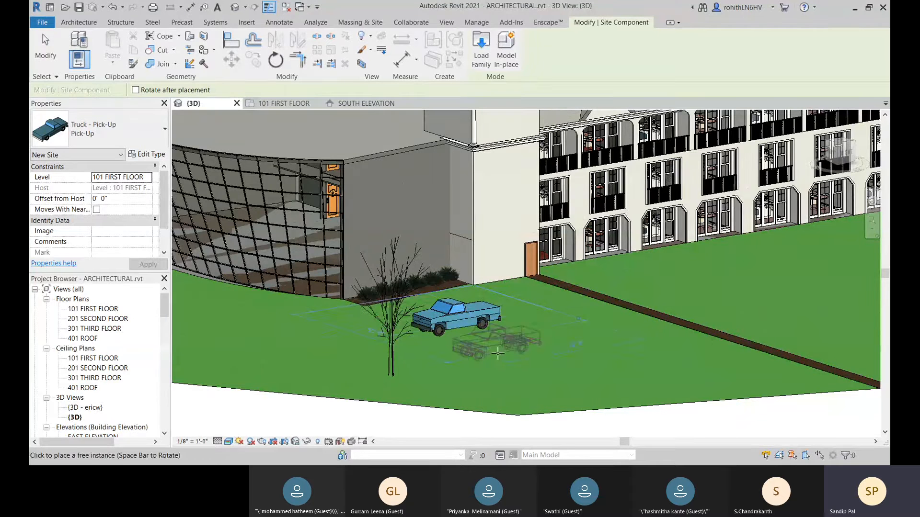
right_click(525, 302)
key(Escape)
scroll(465, 307, down, 6)
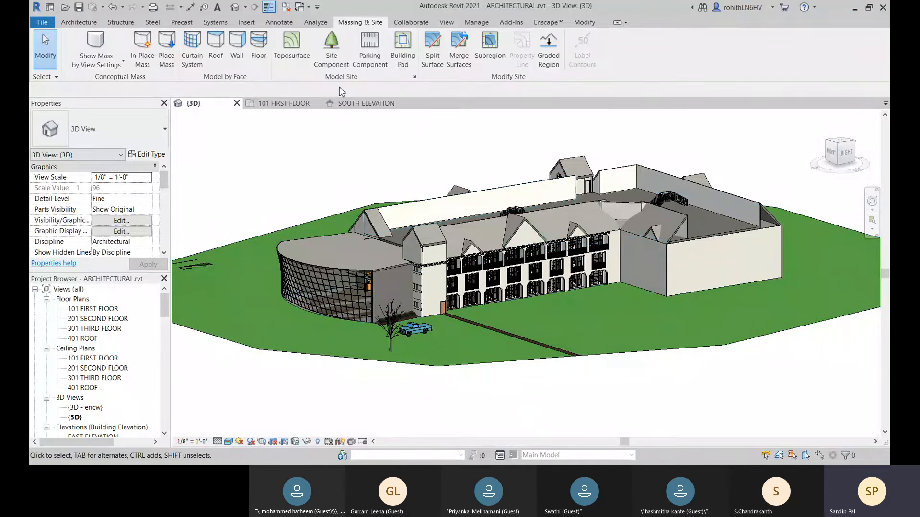
- Start a new toposurface and show the options for creating it from imported data
click(293, 56)
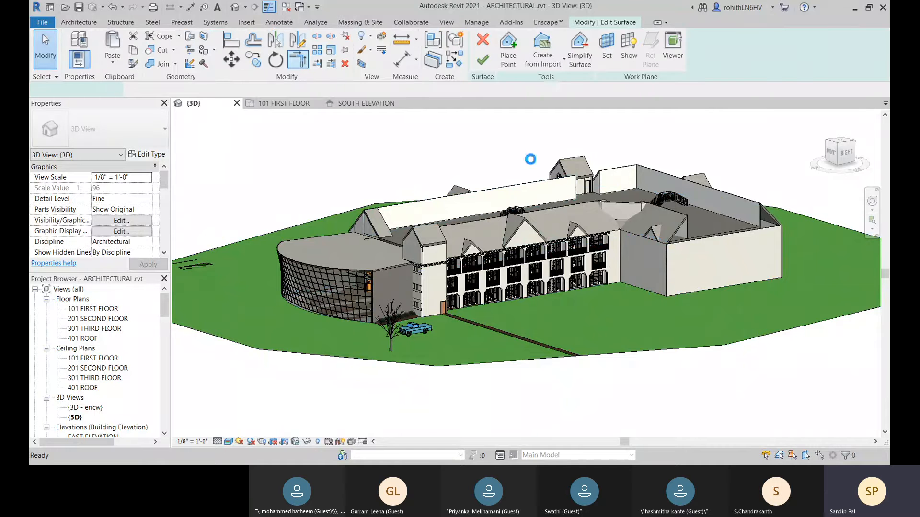
click(563, 64)
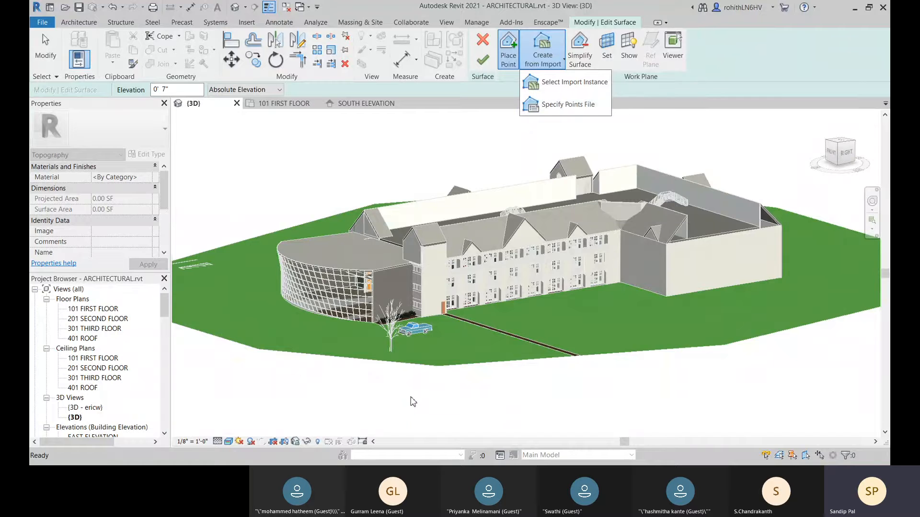
click(454, 173)
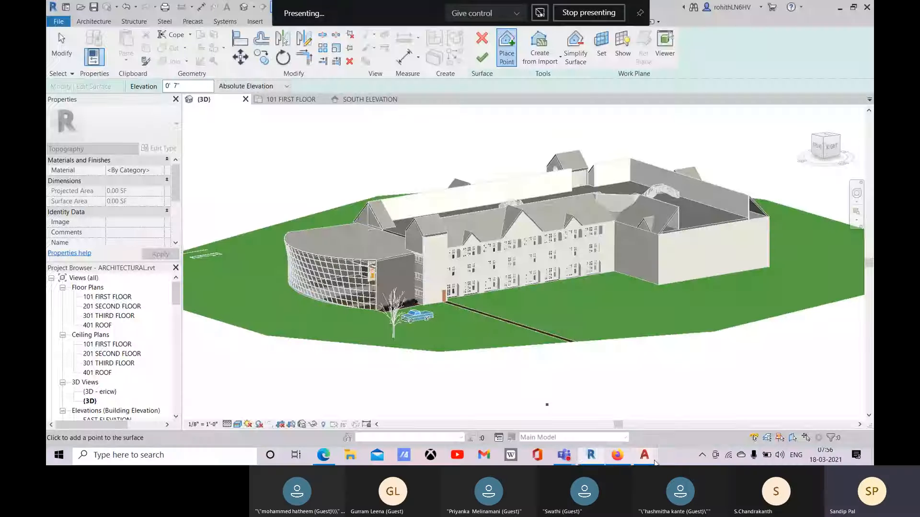
- Switch to AutoCAD, start a new drawing and show its full extent in the SW Isometric view
click(644, 456)
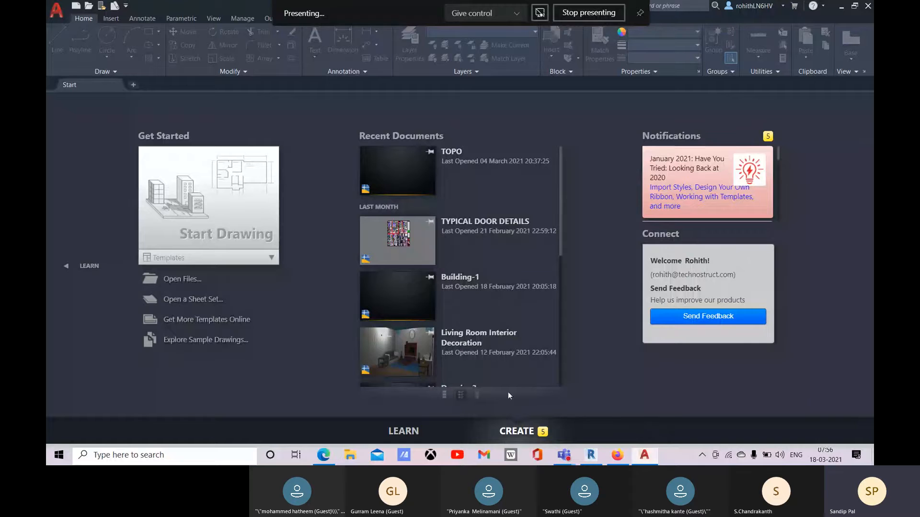
click(221, 212)
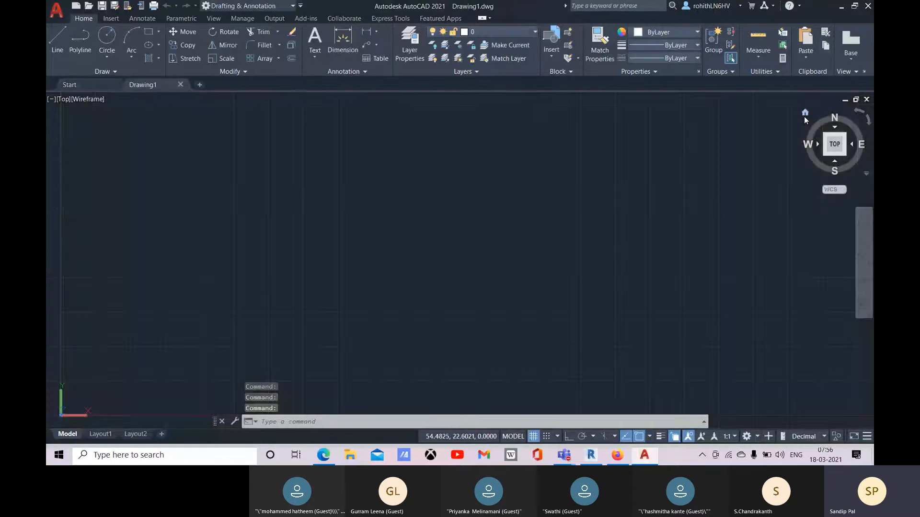
click(804, 115)
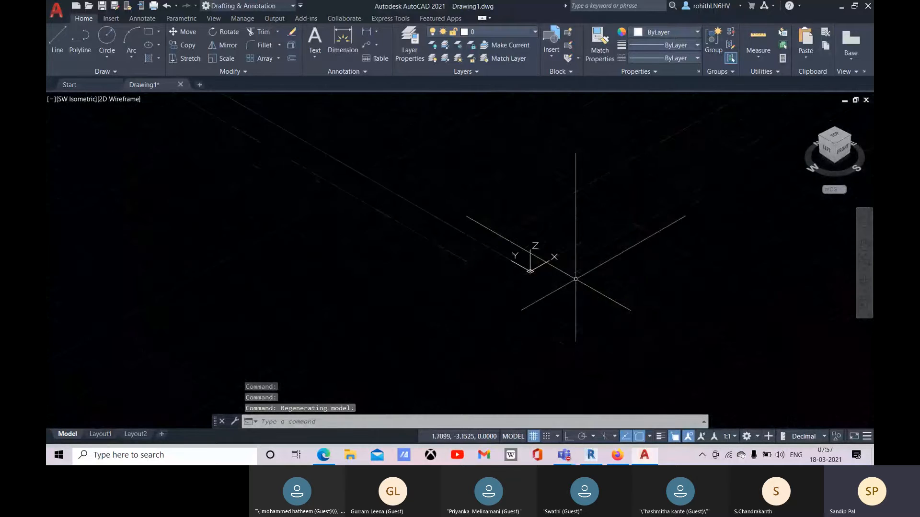
middle_drag(537, 301, 474, 336)
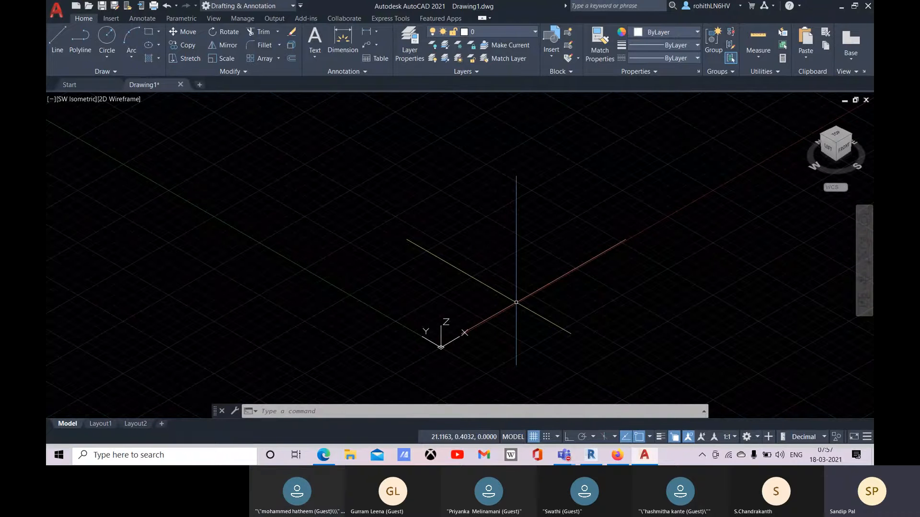
text(z)
key(Return)
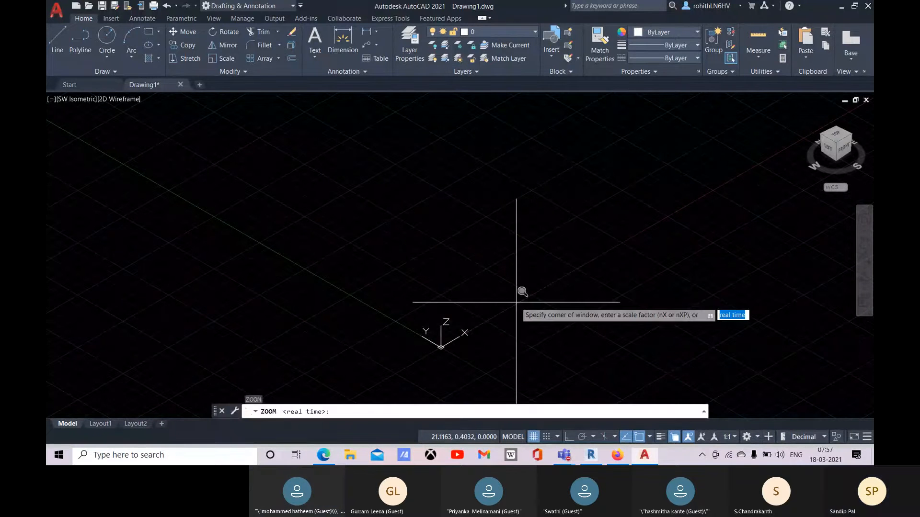
text(a)
key(Return)
- Place a single point with the Point command at about X 7.25, Y 22.49
text(po)
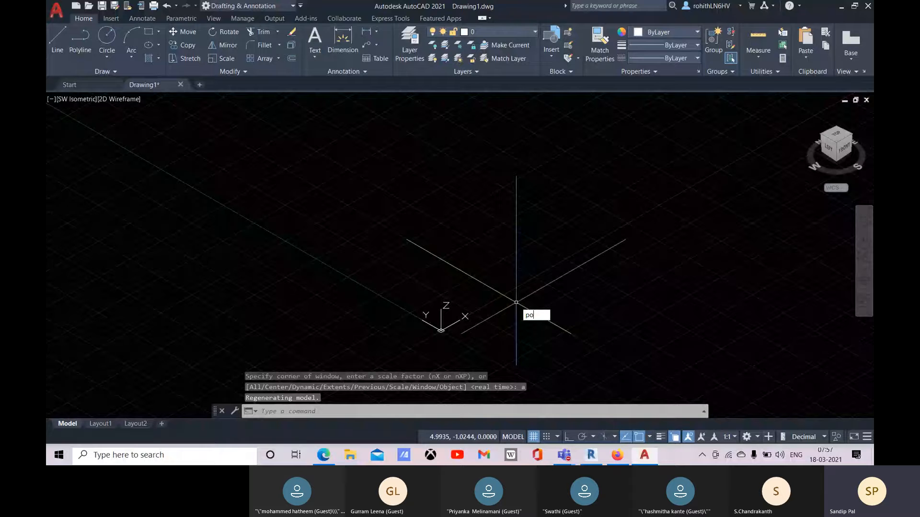
key(Return)
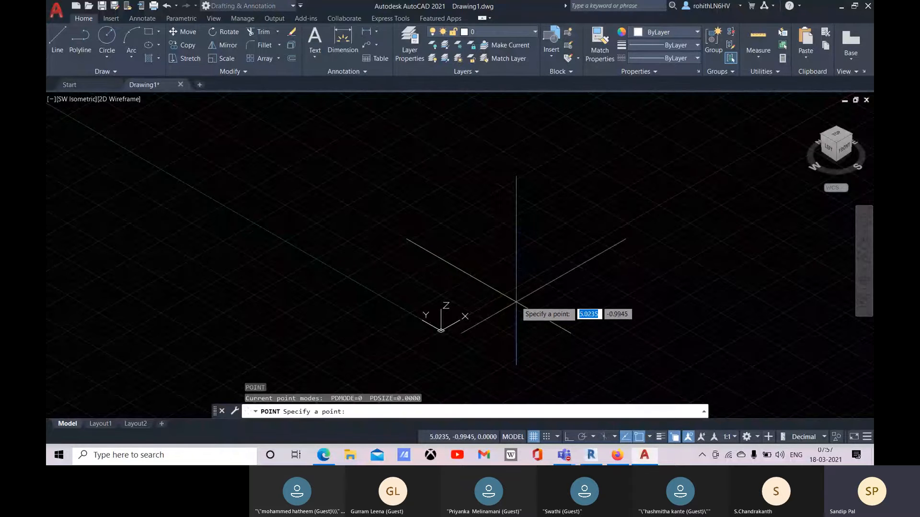
middle_drag(429, 256, 407, 304)
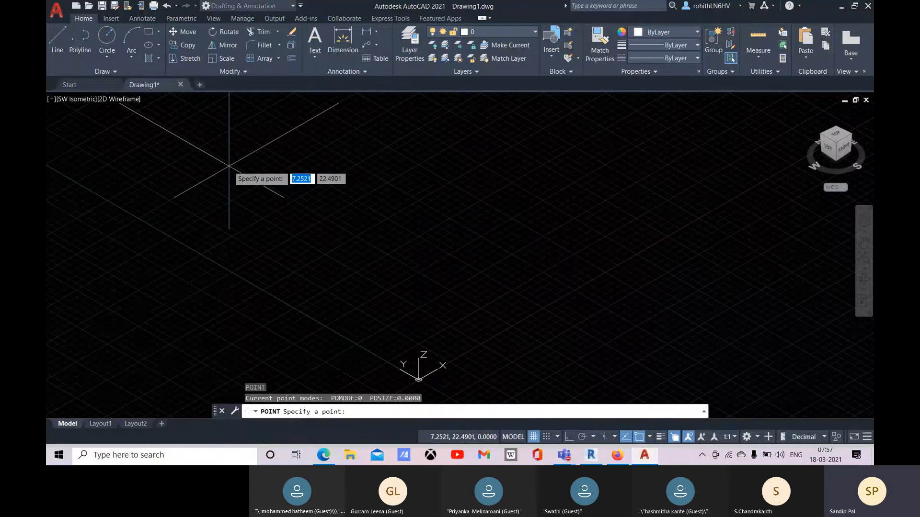
click(229, 166)
middle_drag(294, 144, 292, 180)
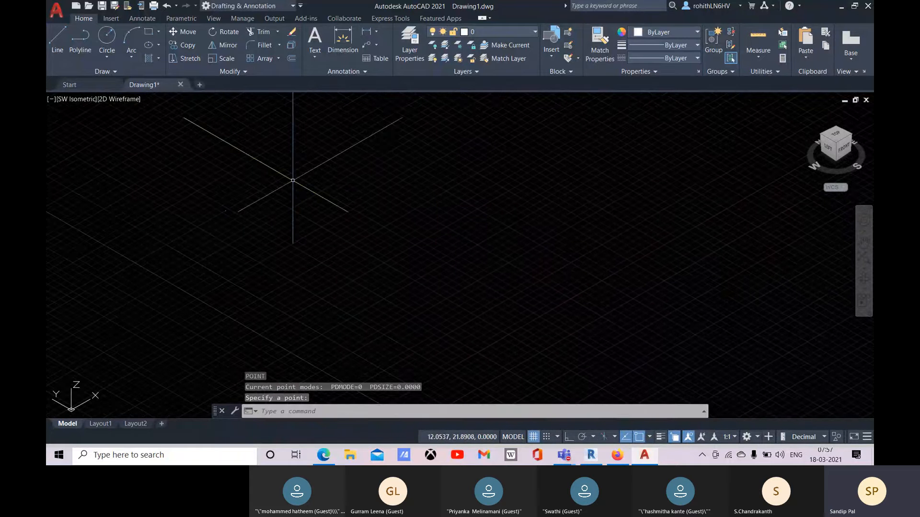
- Scatter further points in a loose ring around the first quadrant with Multiple Points, and end the command
click(109, 70)
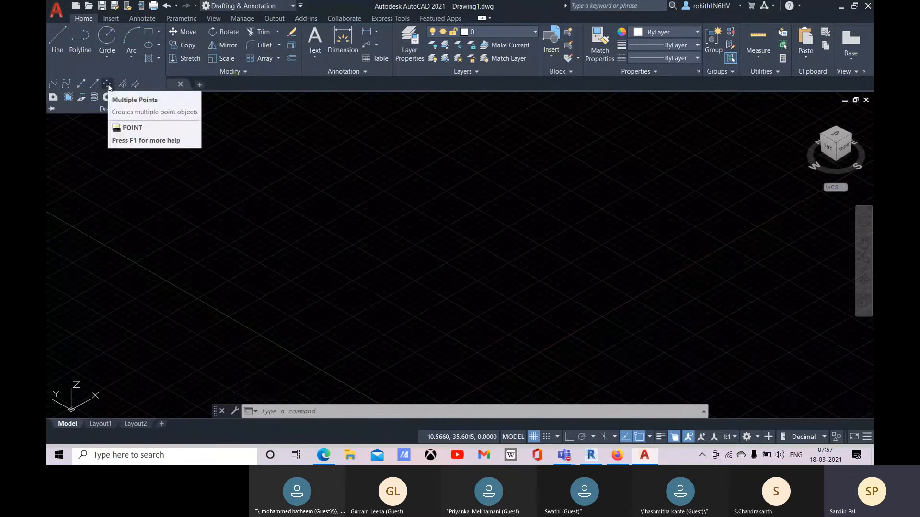
click(108, 85)
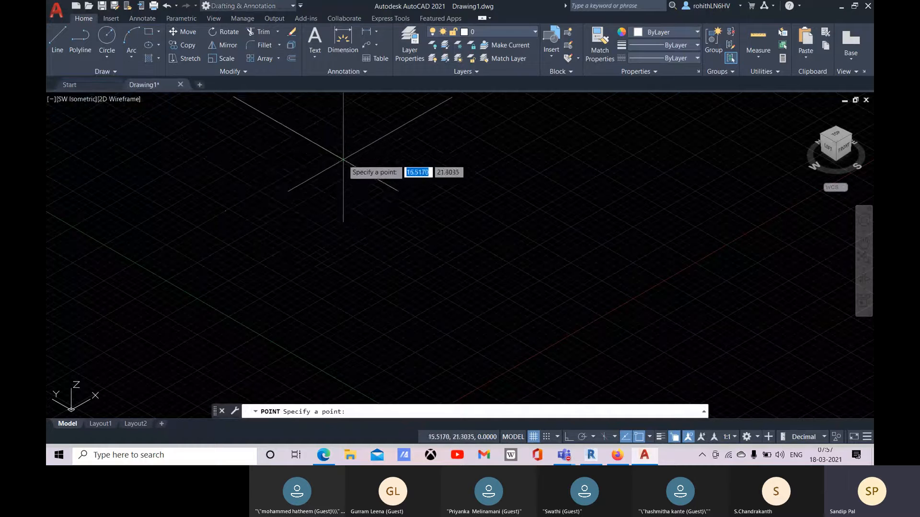
click(495, 128)
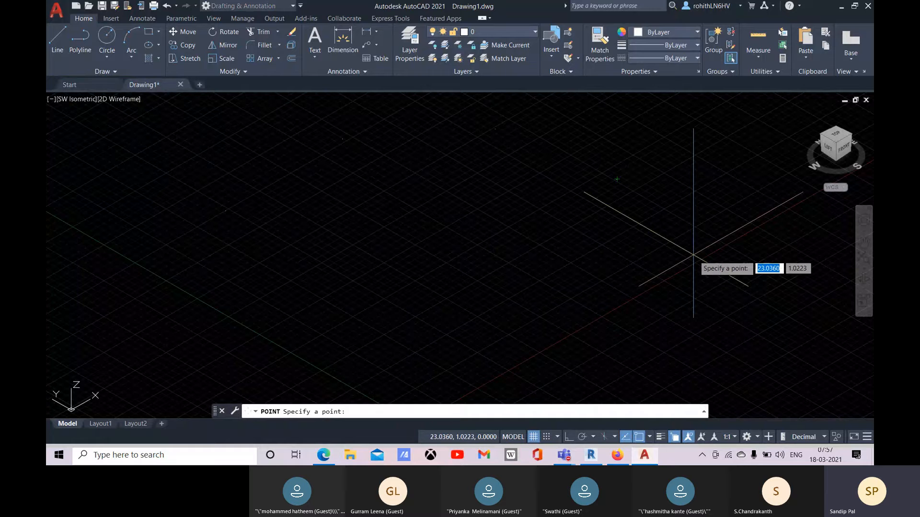
middle_drag(651, 262, 650, 241)
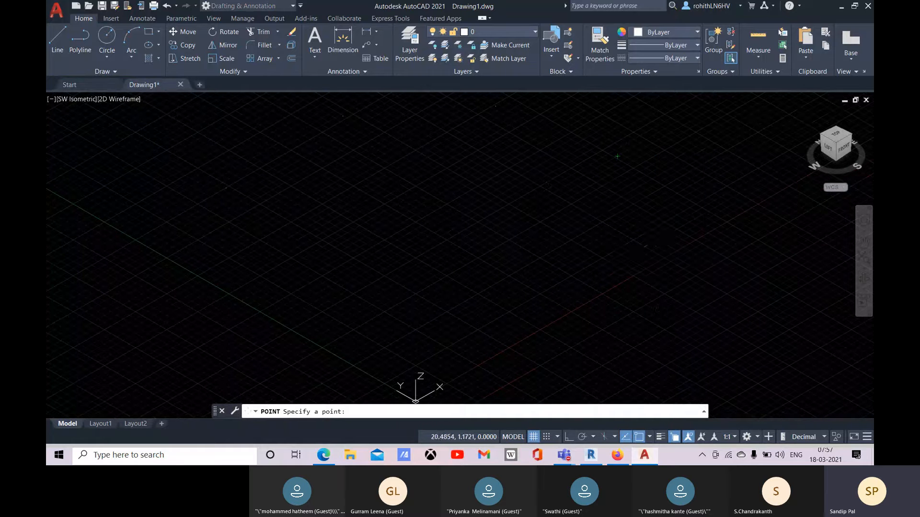
click(550, 345)
click(399, 357)
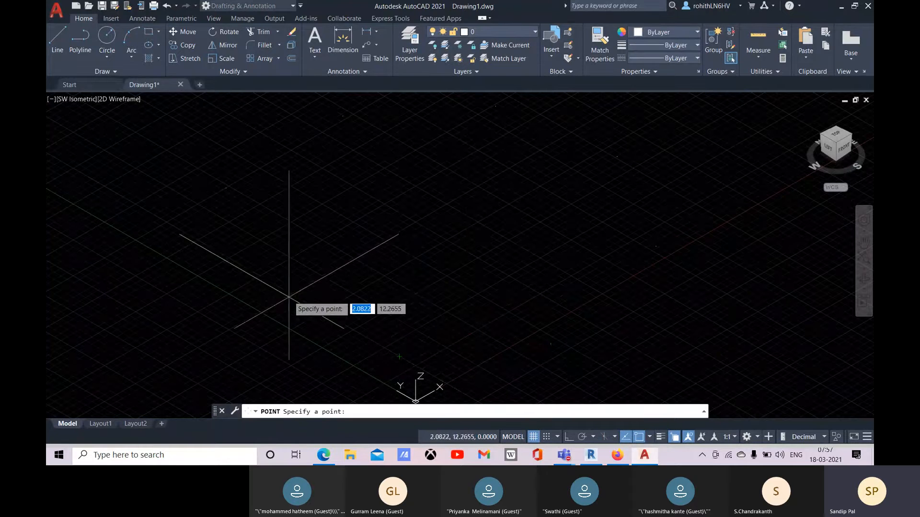
click(254, 287)
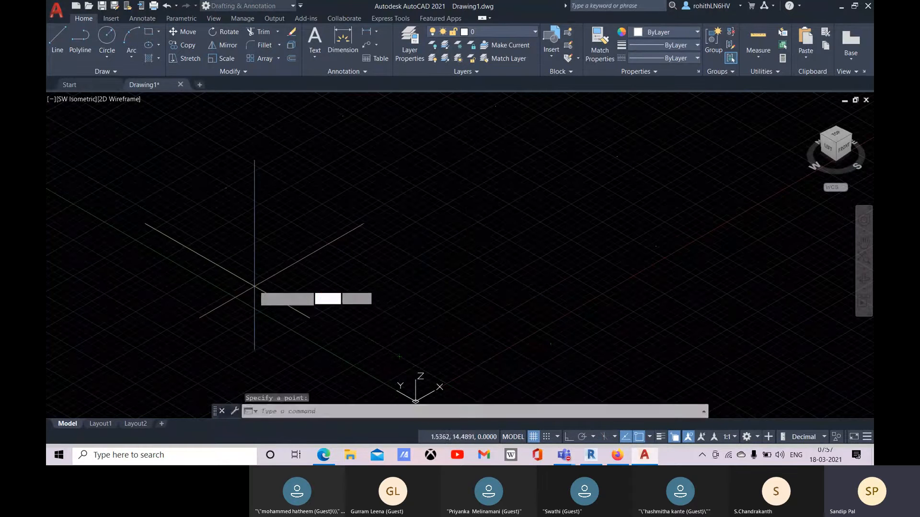
double_click(476, 230)
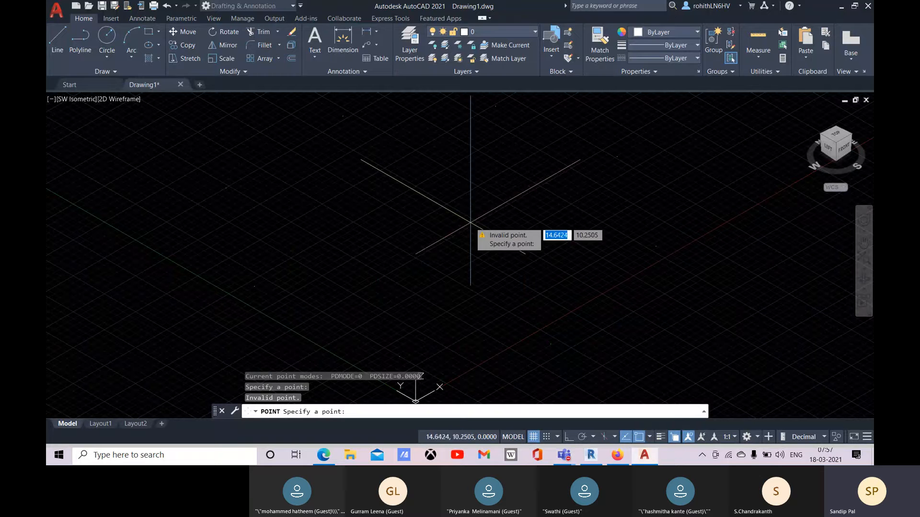
key(Escape)
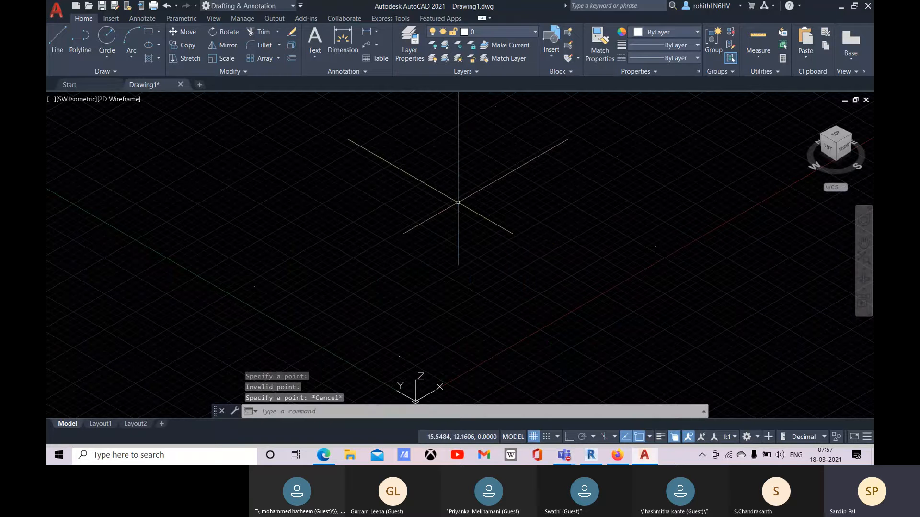
key(Escape)
key(Escape)
- Set the Z position of the point beside the Y axis, at X 1.5362, Y 14.4891, to 50
click(274, 293)
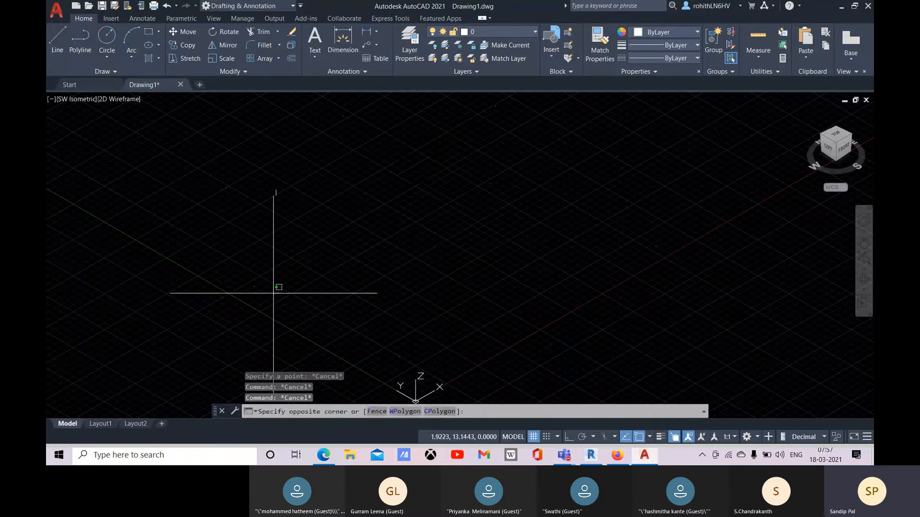
drag(274, 293, 290, 284)
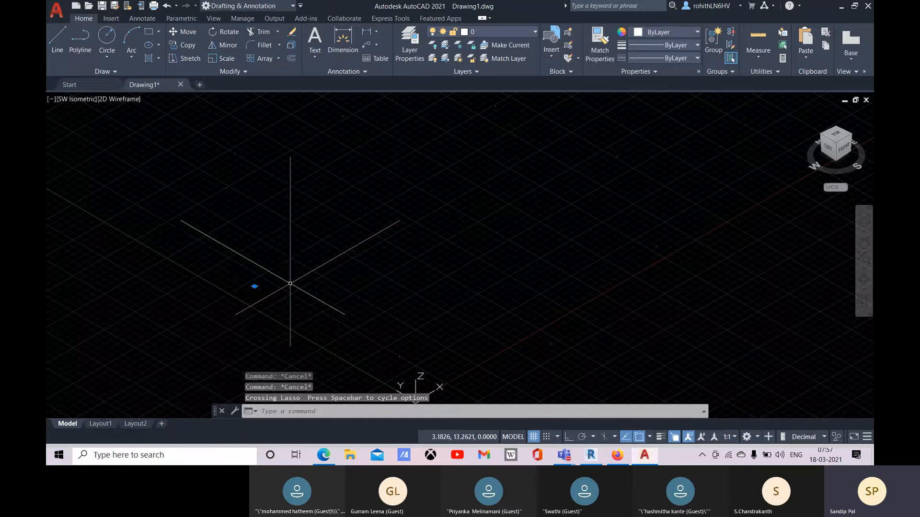
key(ctrl+1)
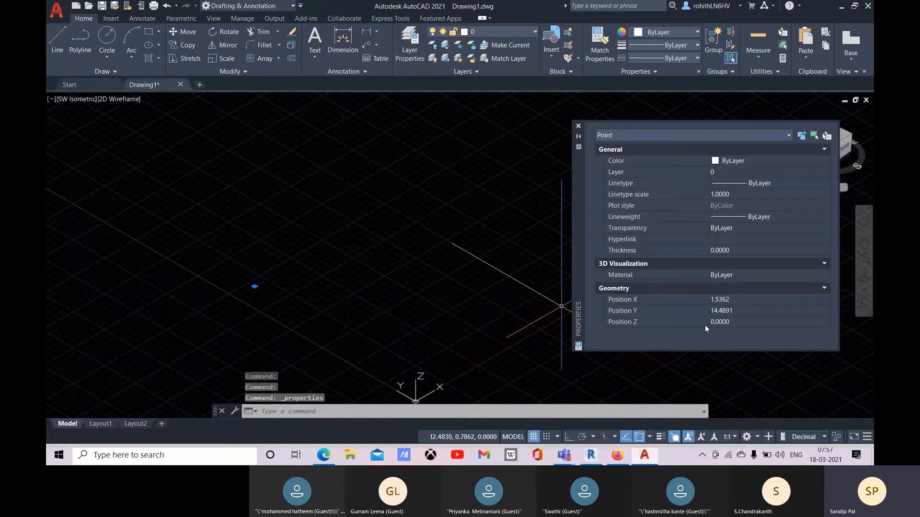
click(732, 322)
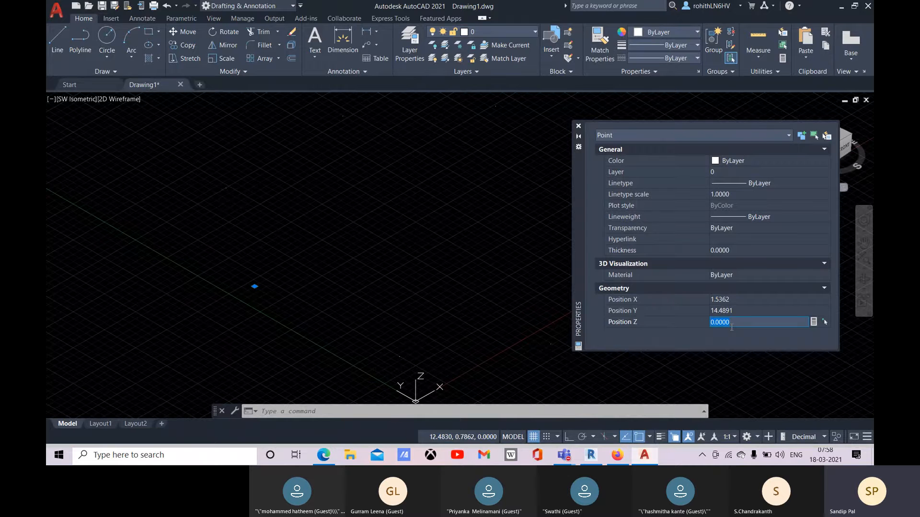
text(50)
key(Return)
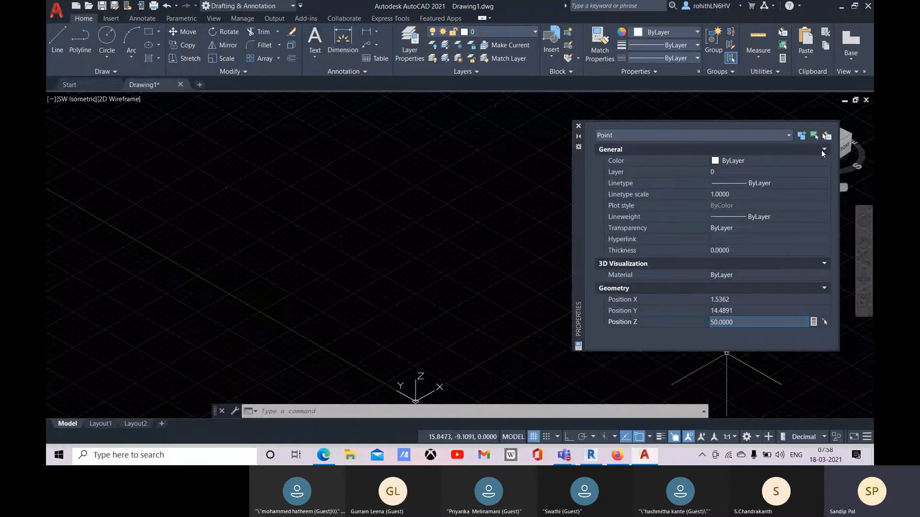
click(579, 126)
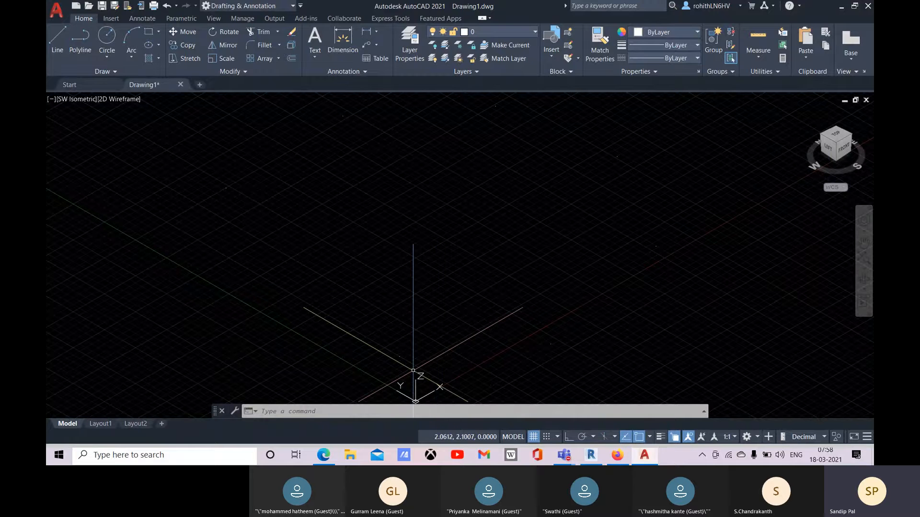
- Set the Z position of the point nearest the origin, at X 2.4692, Y 3.7897, to 25
drag(413, 371, 397, 337)
key(ctrl+1)
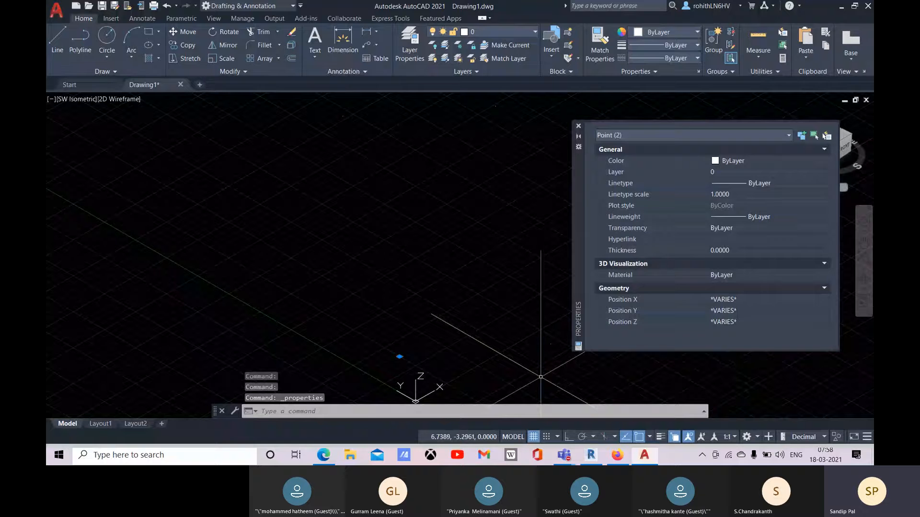
key(Escape)
key(Escape)
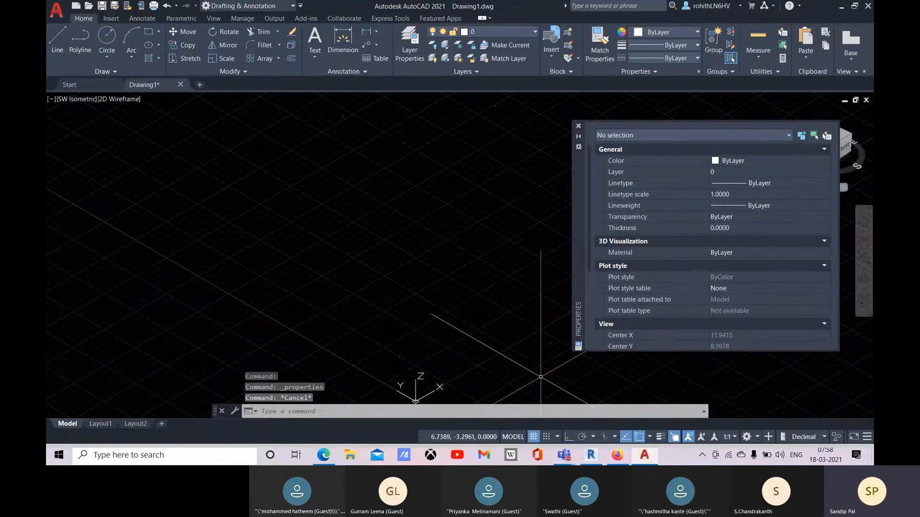
click(417, 365)
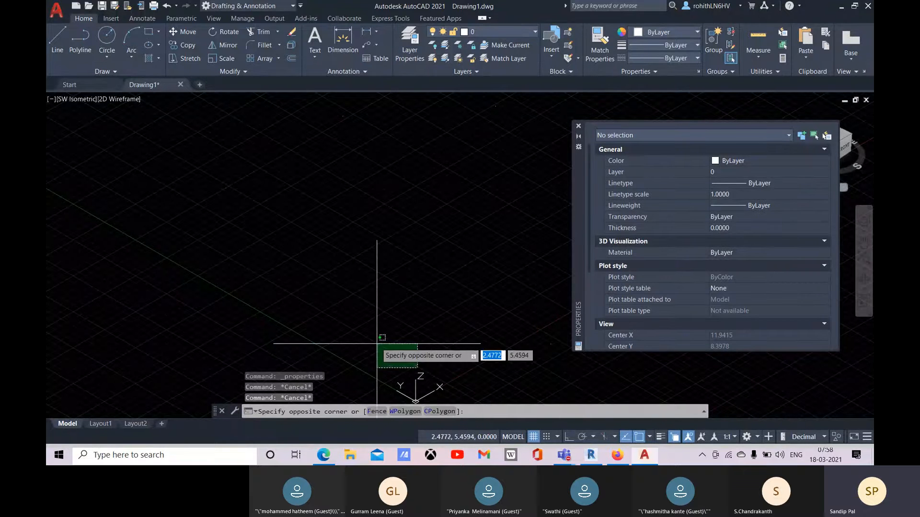
click(386, 330)
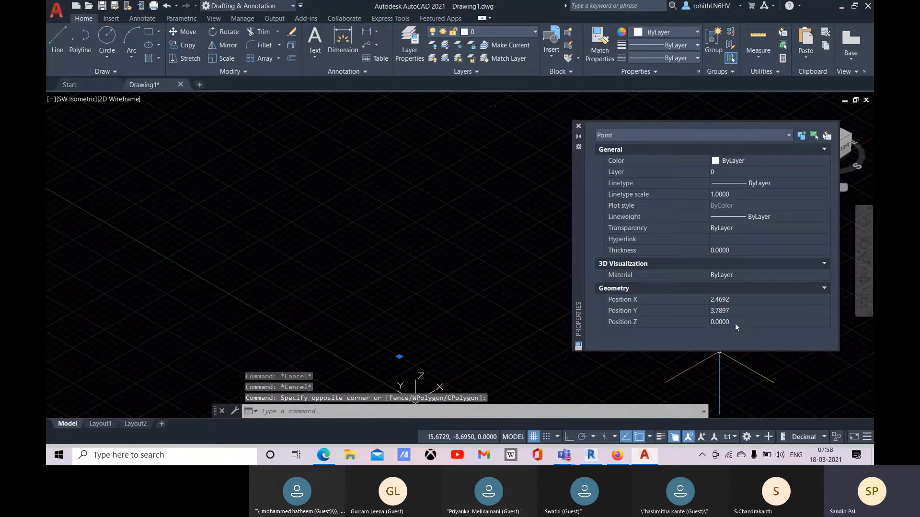
click(736, 323)
text(25)
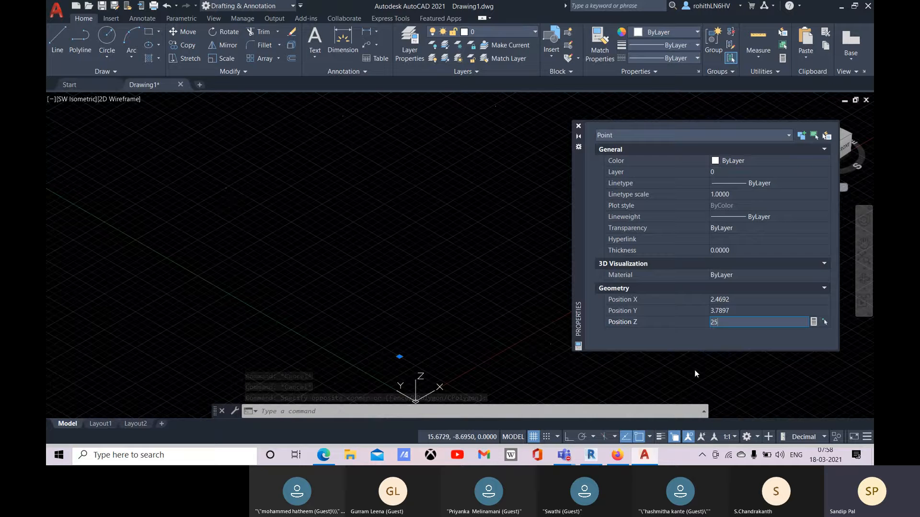
key(Return)
- Set the Z position of the point just beyond the X axis, at X 9.4312, Y -1.4347, to 25, and clear the selection
mouse_move(531, 370)
middle_down()
mouse_move(435, 345)
mouse_move(383, 352)
middle_up()
drag(431, 329, 386, 307)
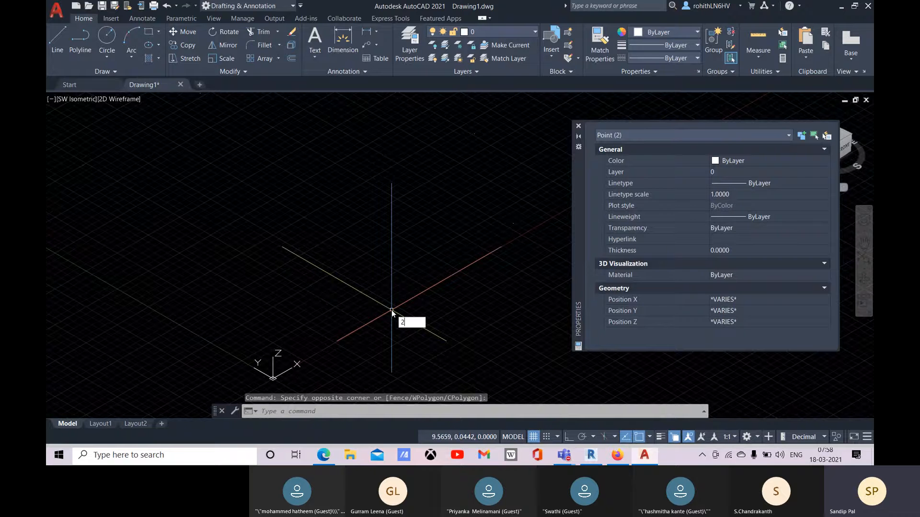
click(441, 357)
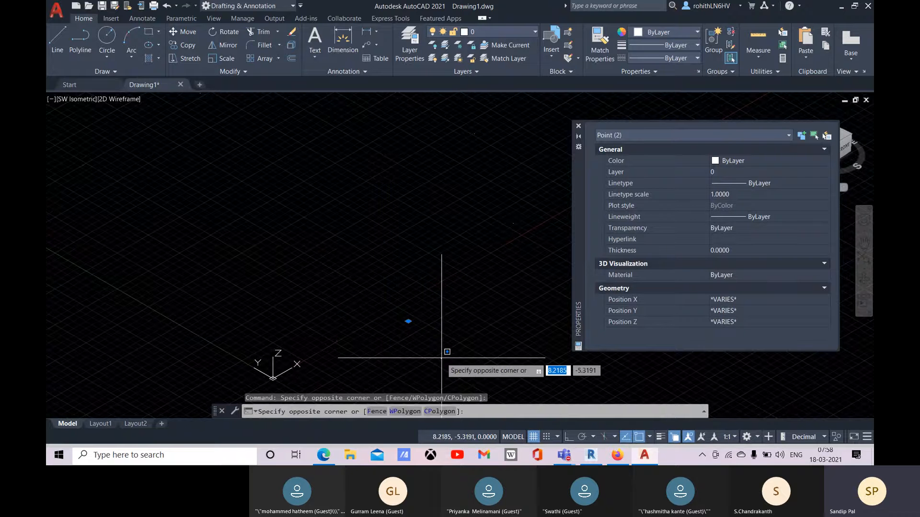
key(Escape)
key(Escape)
key(Escape)
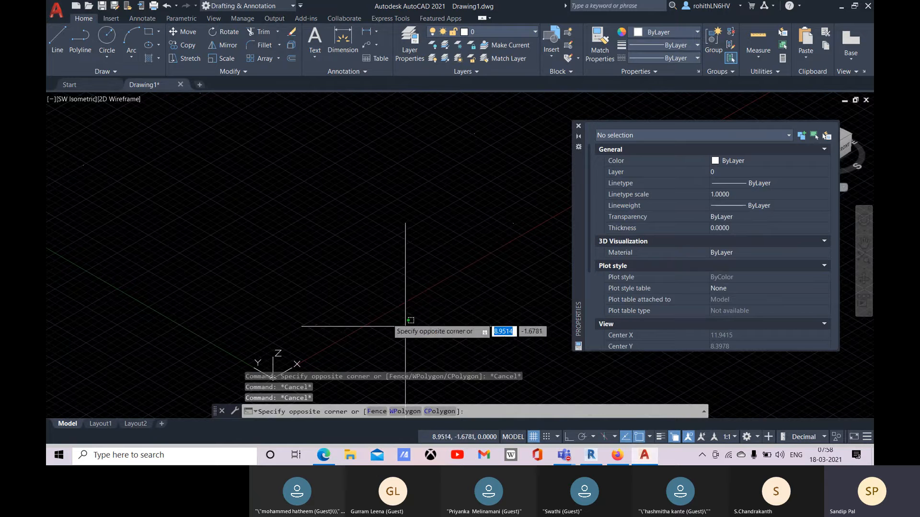
click(408, 321)
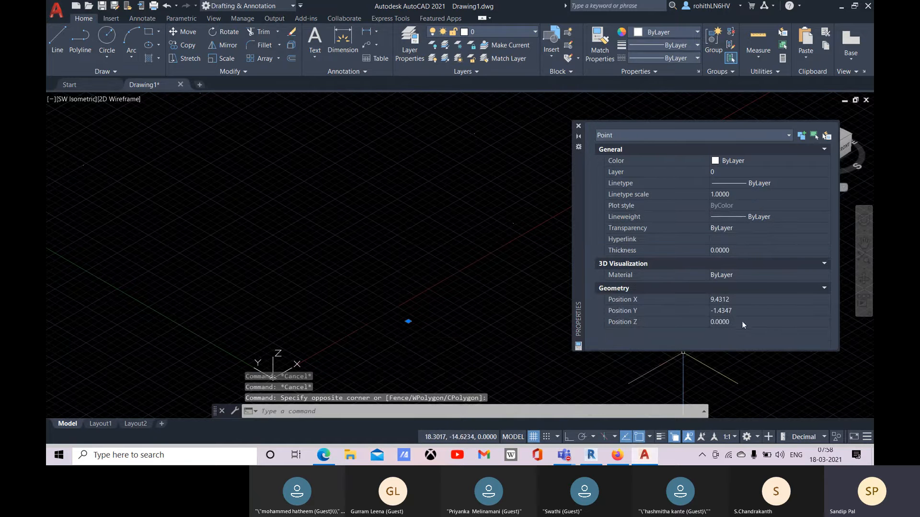
click(743, 322)
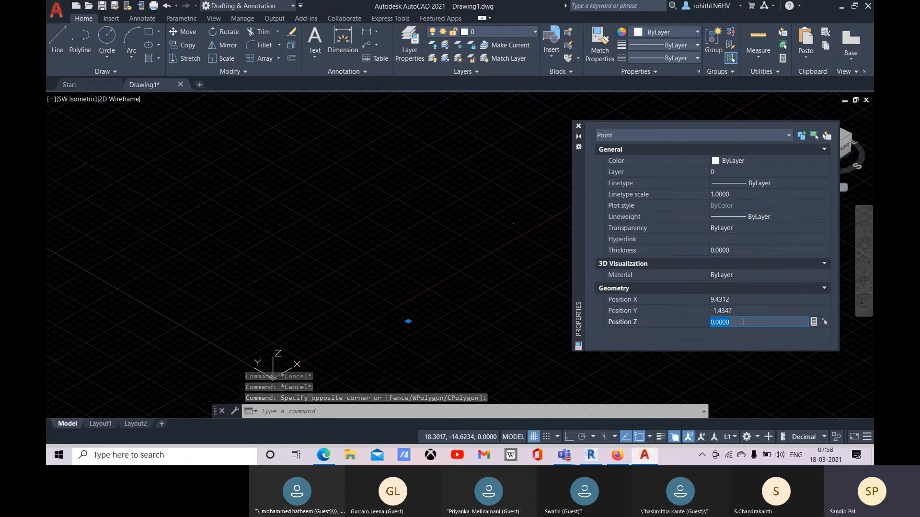
text(25)
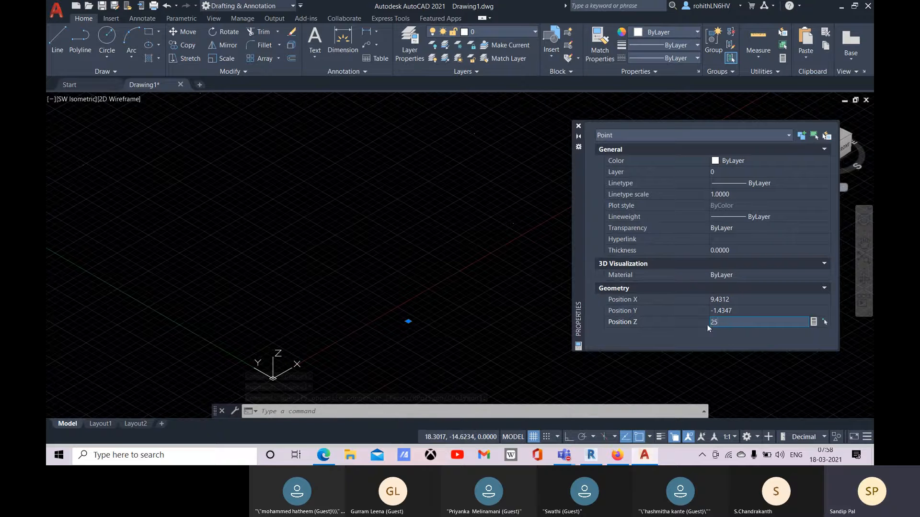
key(Return)
key(Escape)
key(Escape)
key(Escape)
- Set the Z position of the next point along the X axis, at X 20.4854, Y 1.1721, to 25, and clear the selection
middle_drag(438, 294, 284, 371)
click(399, 321)
click(348, 275)
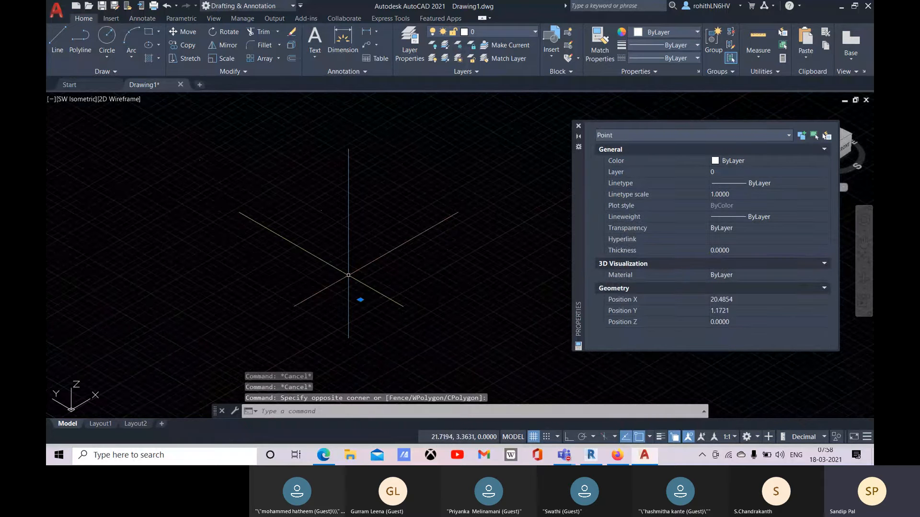
text(25)
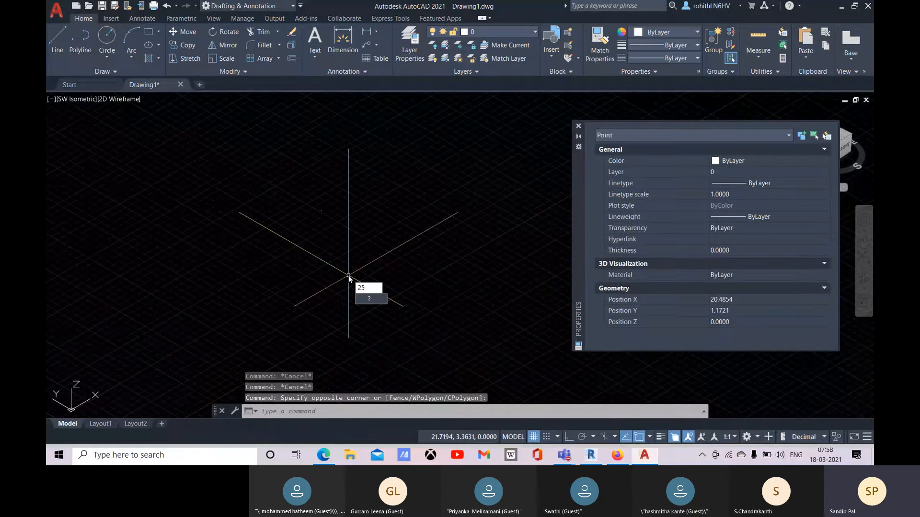
key(BackSpace)
key(BackSpace)
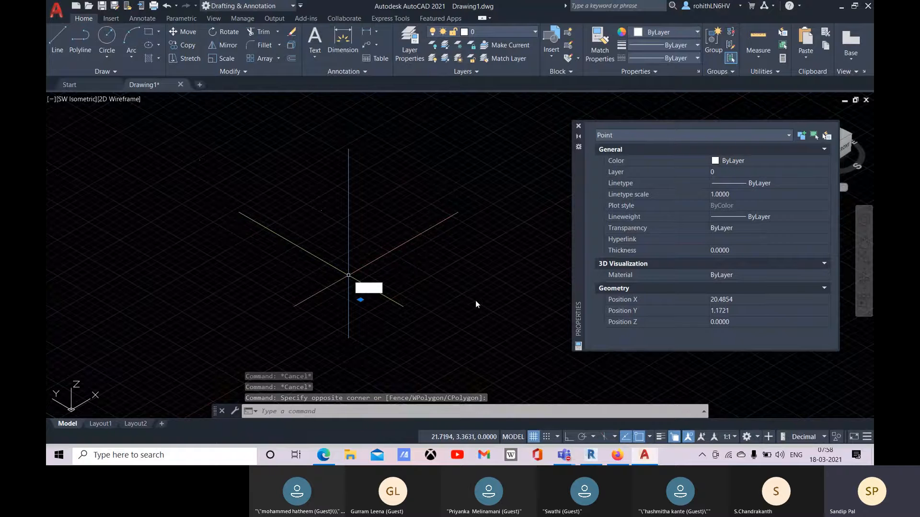
click(726, 320)
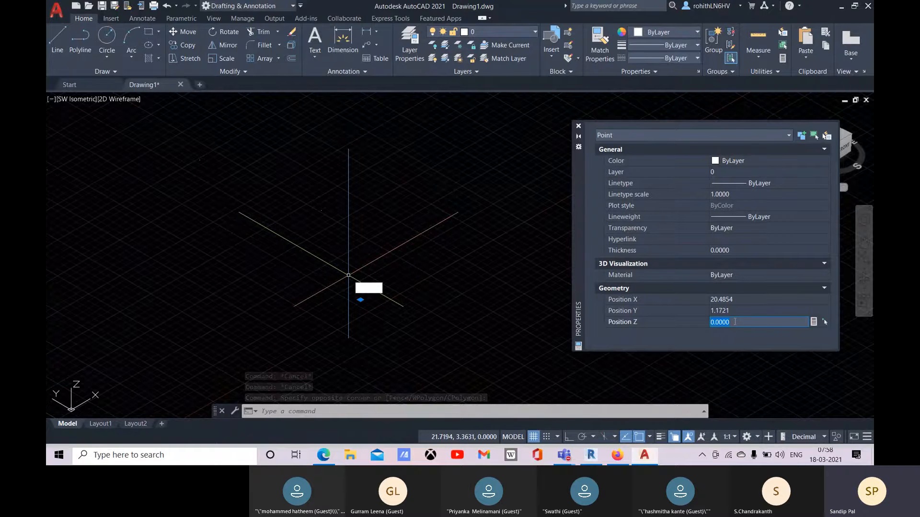
text(25)
key(Return)
key(Escape)
key(Escape)
key(Escape)
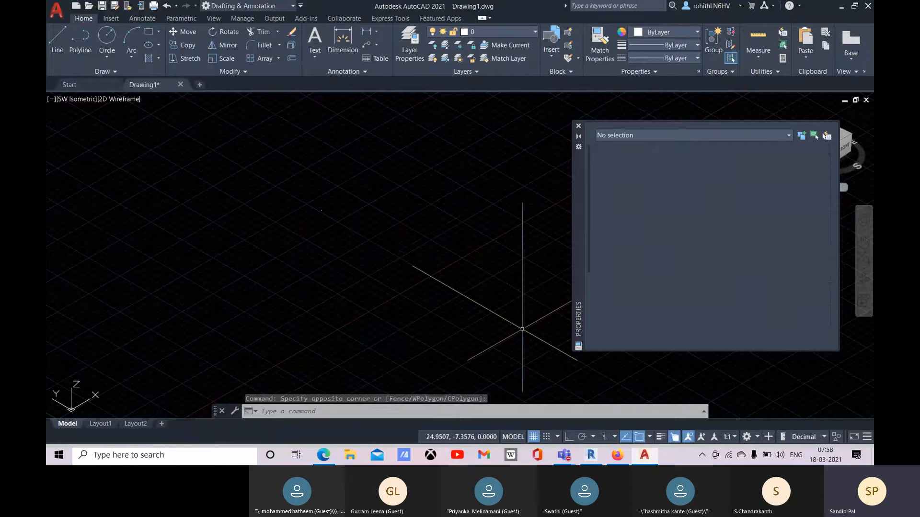
- Set the Z position of the point at X 25.1608, Y 8.9634 to 12 and clear the selection
middle_drag(417, 267, 479, 340)
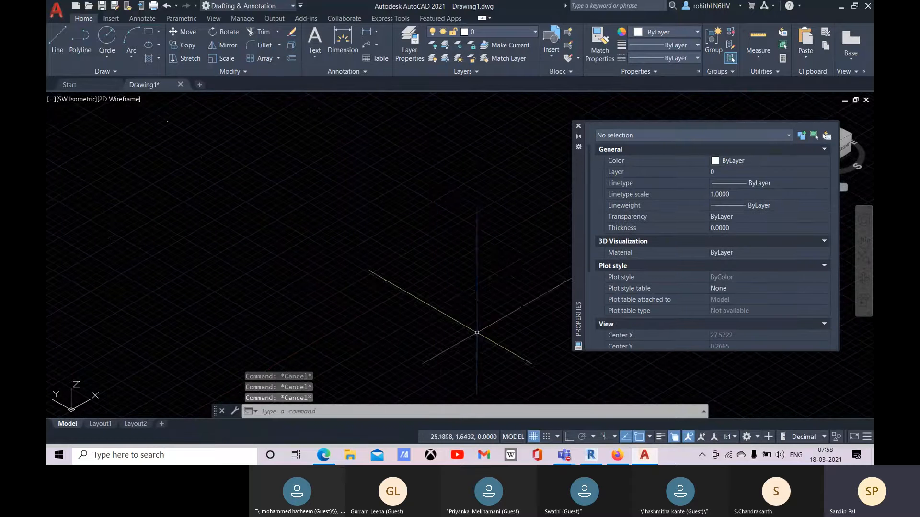
click(437, 311)
scroll(412, 289, down, 3)
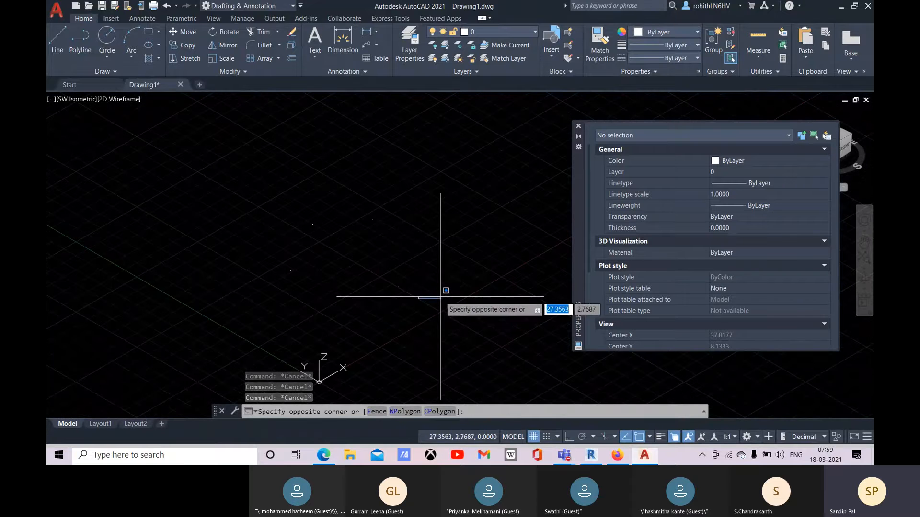
click(421, 245)
click(736, 322)
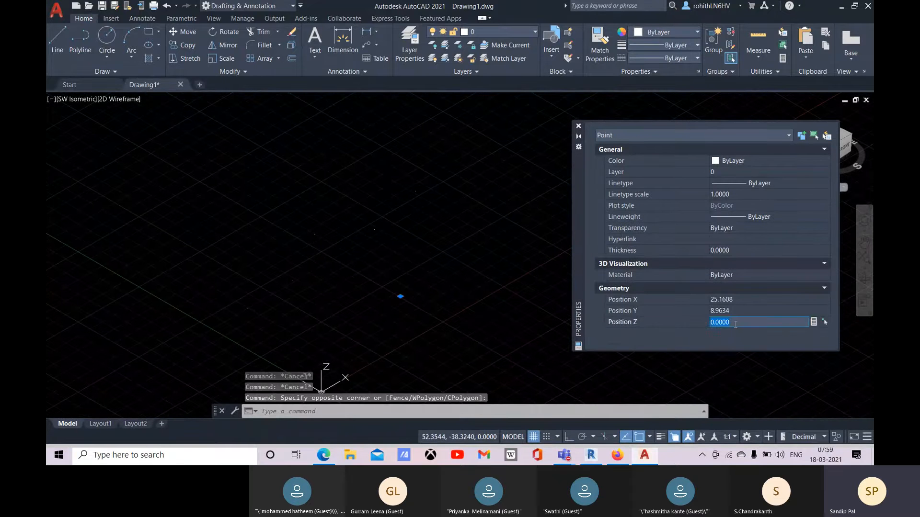
text(12)
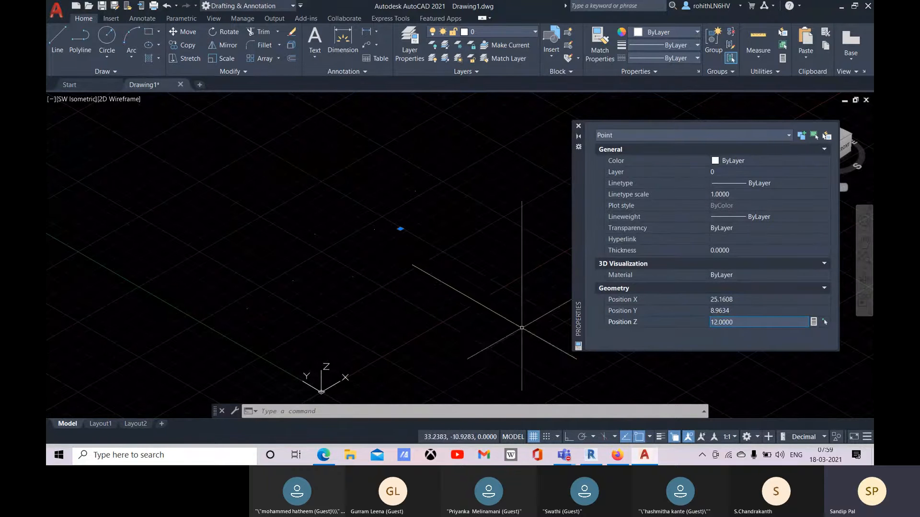
key(Escape)
key(Escape)
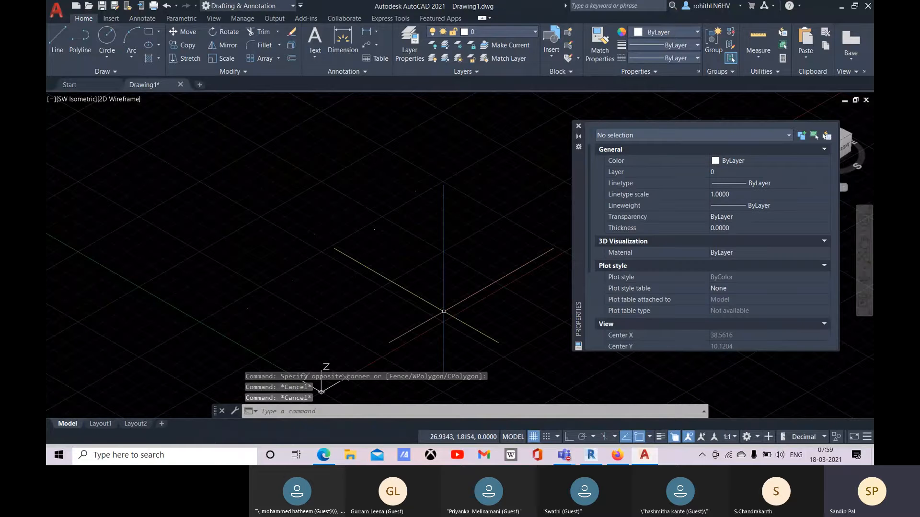
- Set the Z position of the point at X 23.7845, Y 17.3500 to 12
click(381, 298)
click(338, 257)
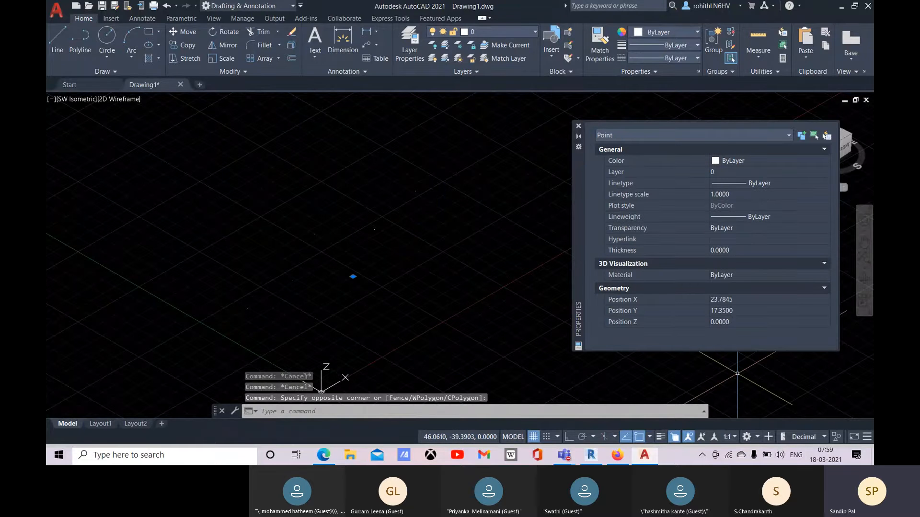
click(739, 322)
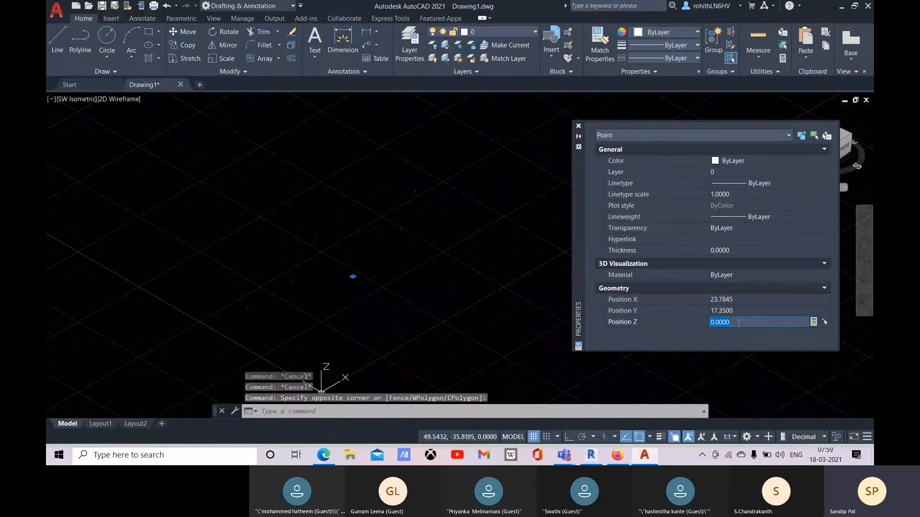
text(12)
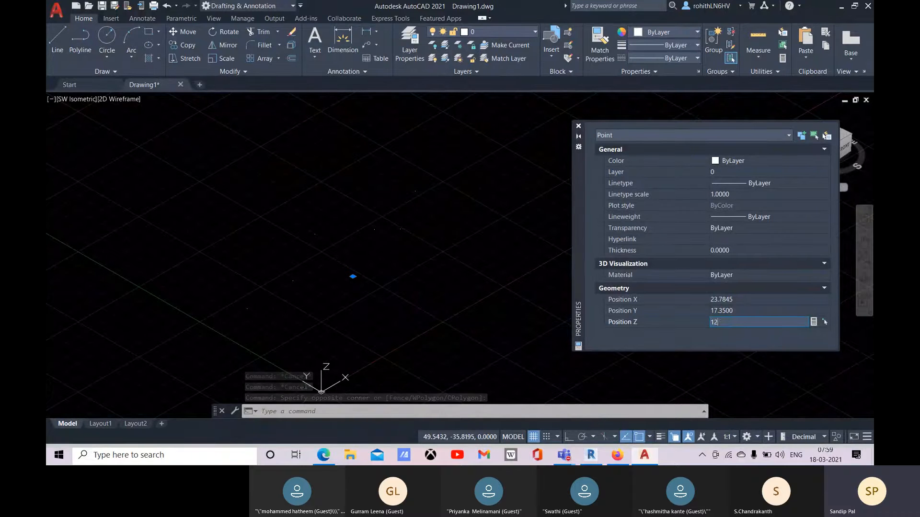
key(Return)
- Select only the point at X 16.9503, Y 22.8061 and set its Z position to 20
click(316, 295)
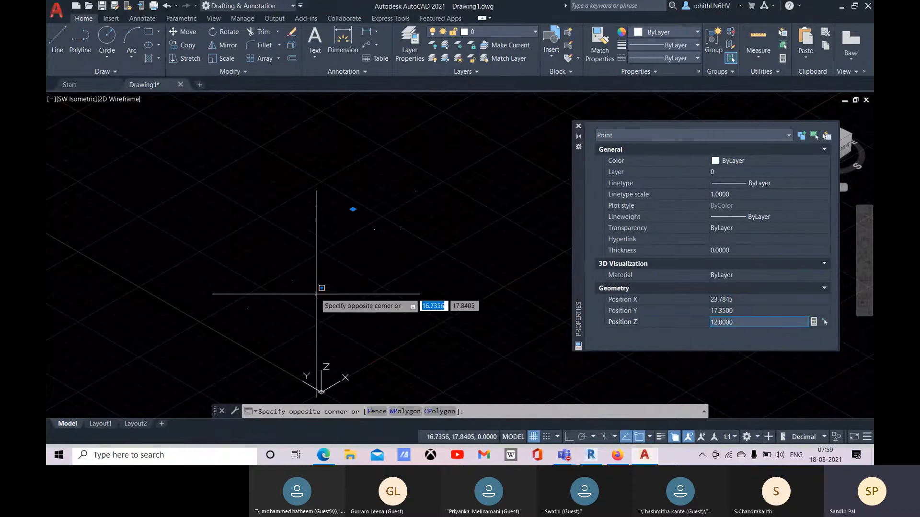
click(286, 274)
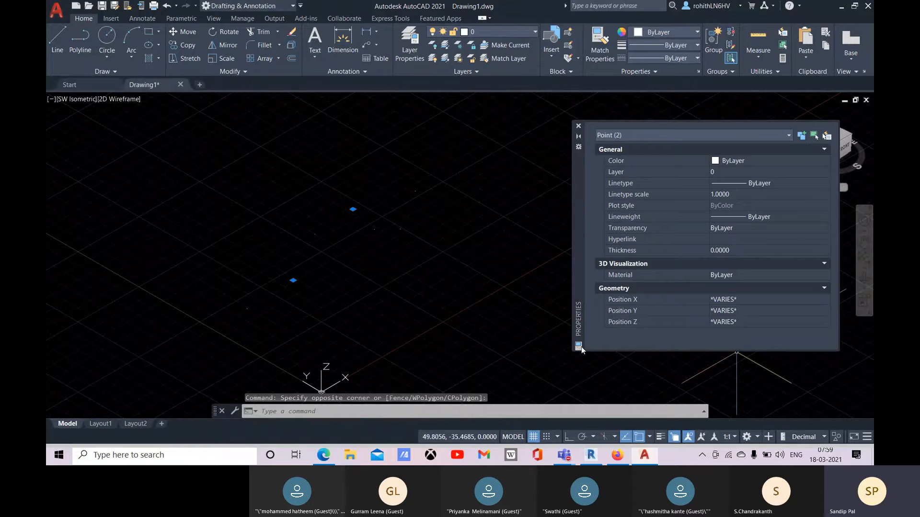
key(Escape)
key(Escape)
click(315, 286)
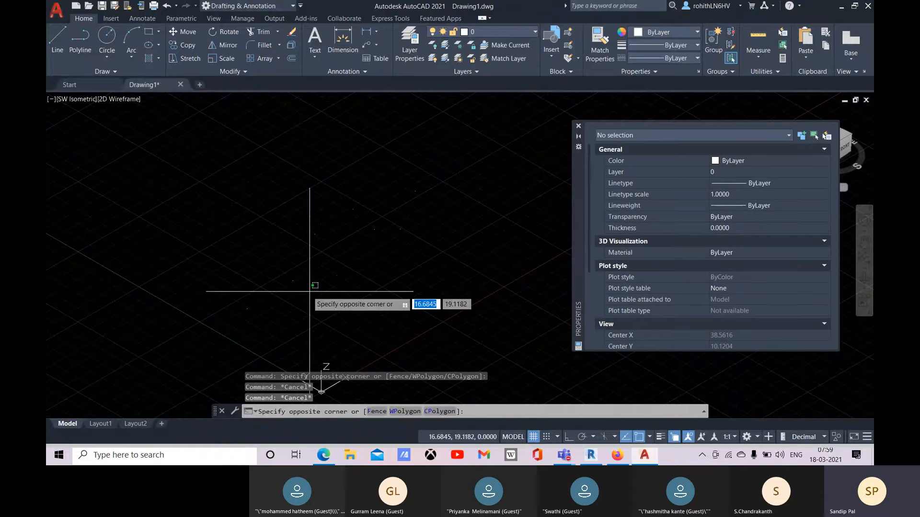
click(277, 267)
click(756, 322)
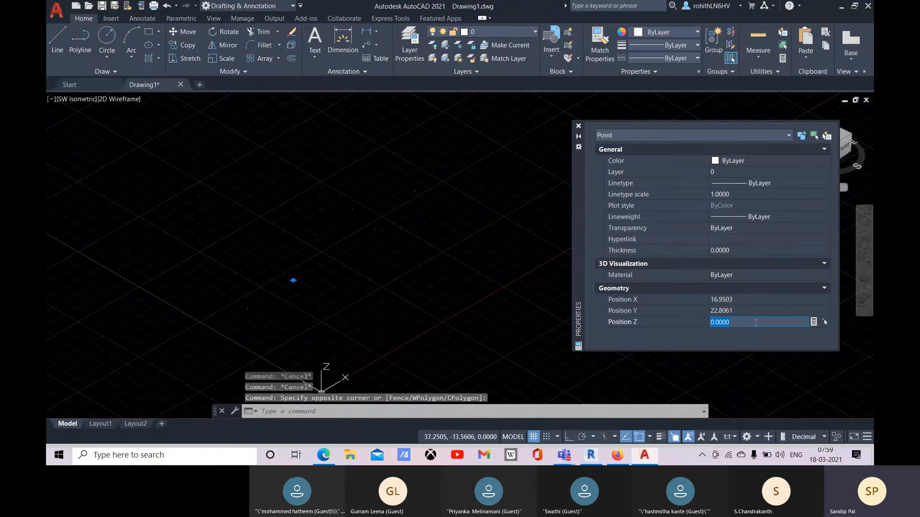
text(20)
key(Return)
- Select only the point at X 7.2521, Y 22.4901 and set its Z position to 15
click(301, 294)
click(235, 317)
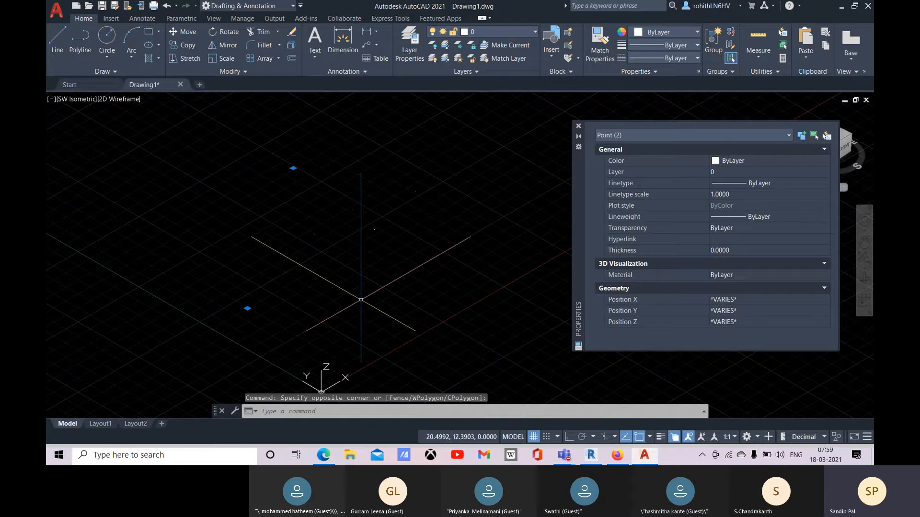
key(Escape)
key(Escape)
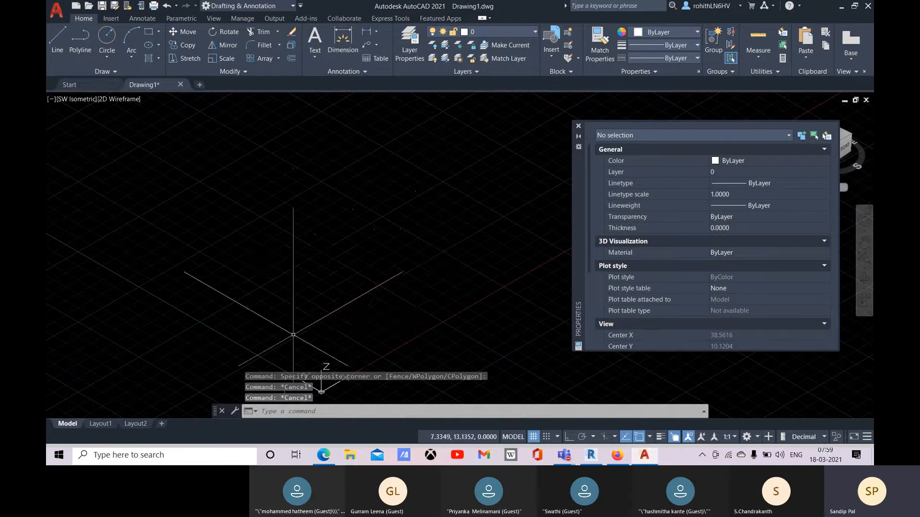
click(282, 331)
click(258, 300)
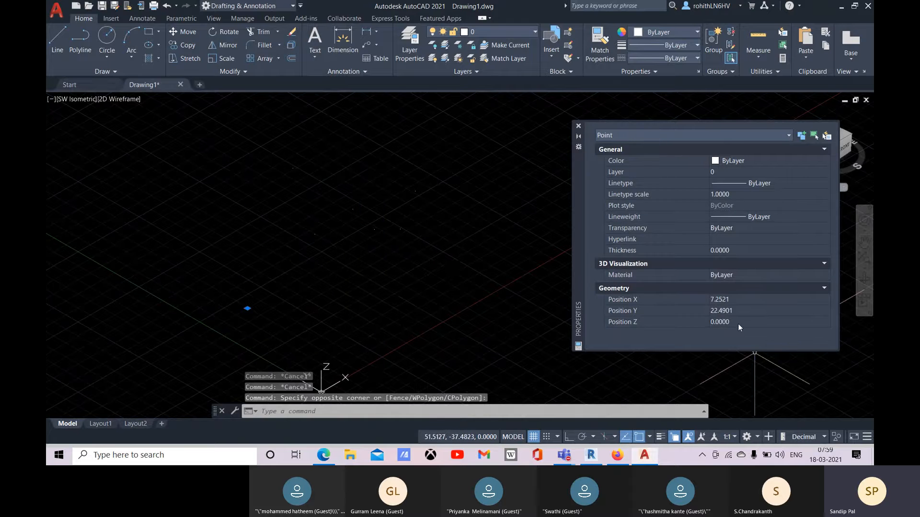
click(742, 322)
text(15)
key(Return)
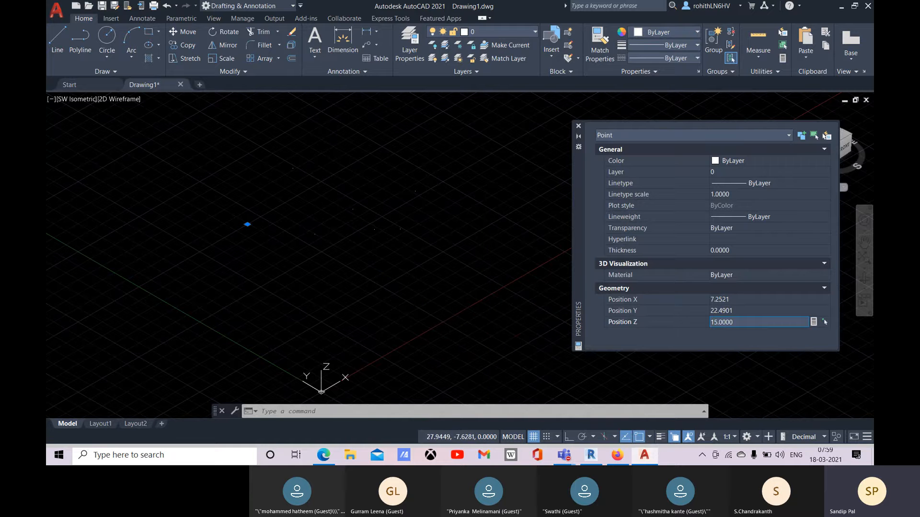
- Orbit to a custom 3D view of the raised points, close the Properties palette and clear the selection
shift+middle_drag(494, 335, 452, 285)
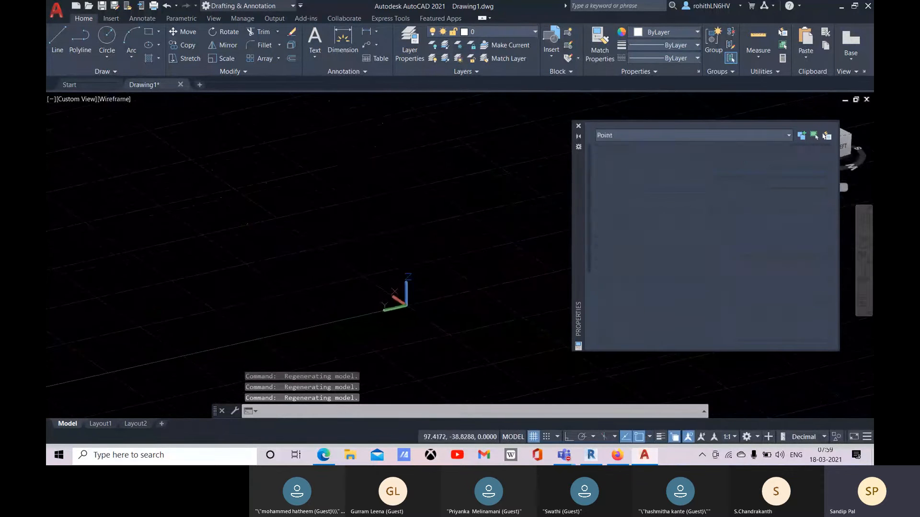
shift+middle_drag(407, 234, 395, 269)
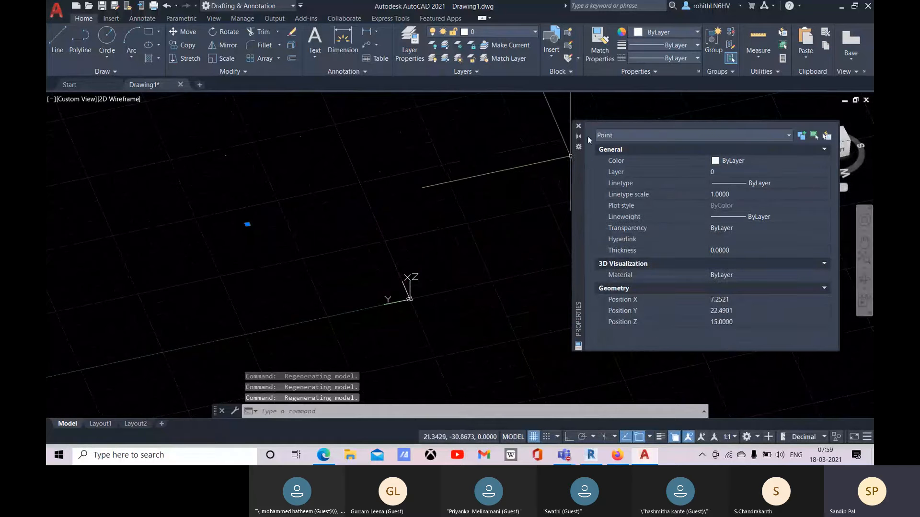
click(579, 126)
key(Escape)
key(Escape)
key(Escape)
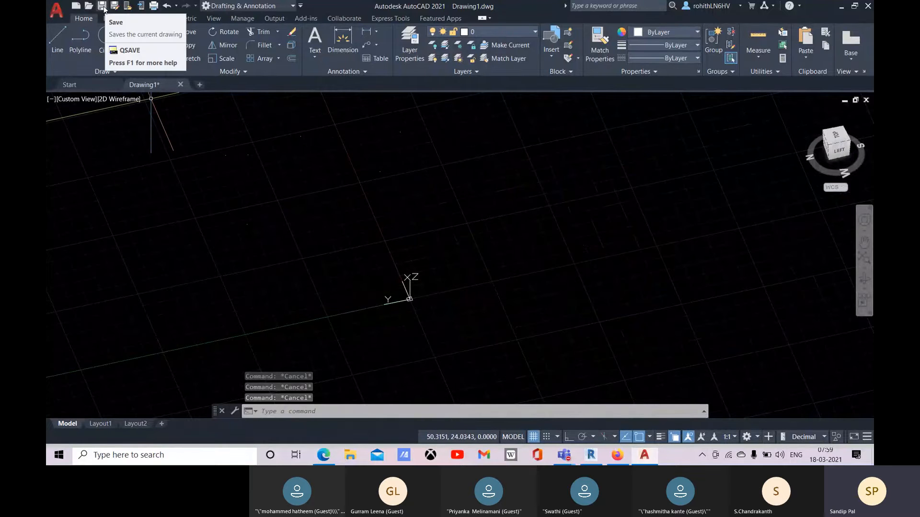
- Save the drawing to the Desktop as Point File.dwg in the AutoCAD 2018 Drawing format
key(ctrl+s)
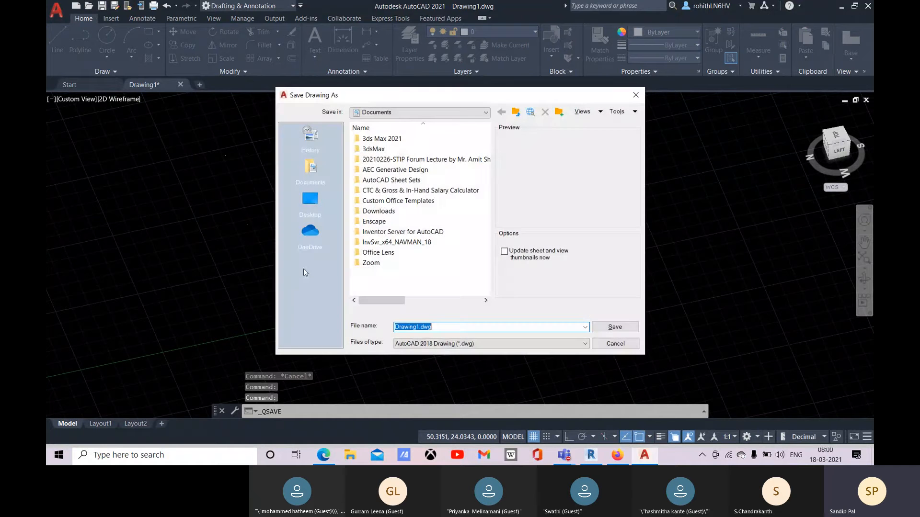
click(311, 207)
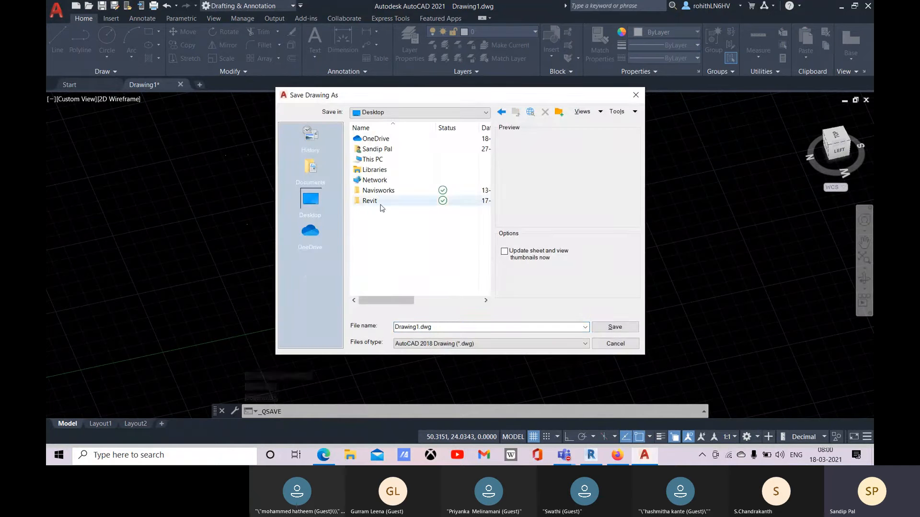
click(418, 327)
double_click(419, 326)
text(Poin)
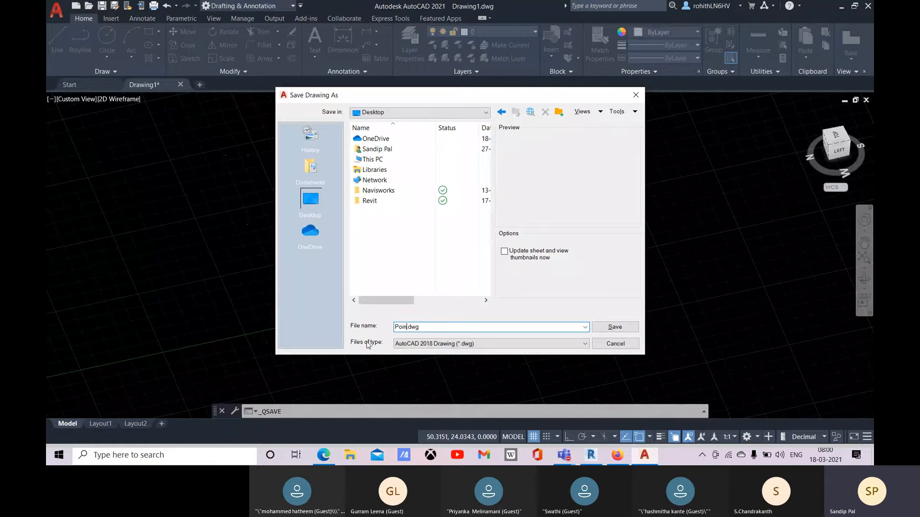
text(t File)
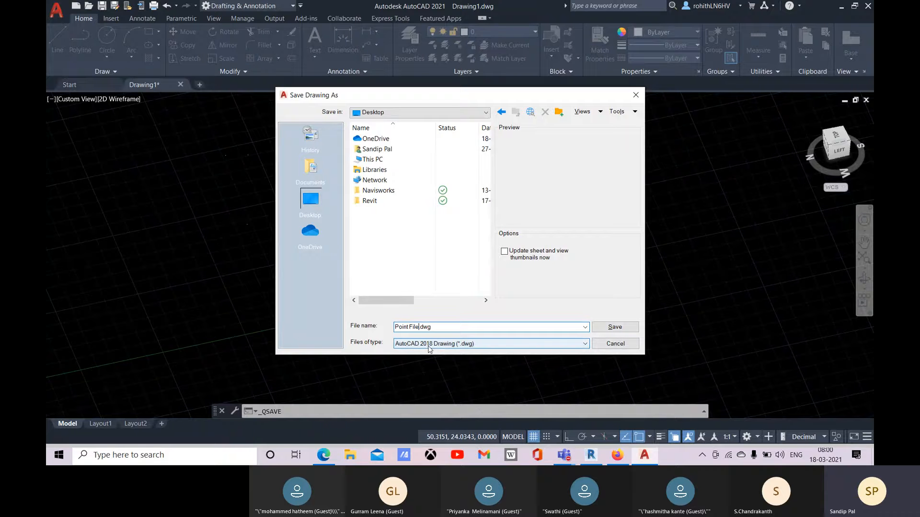
click(607, 331)
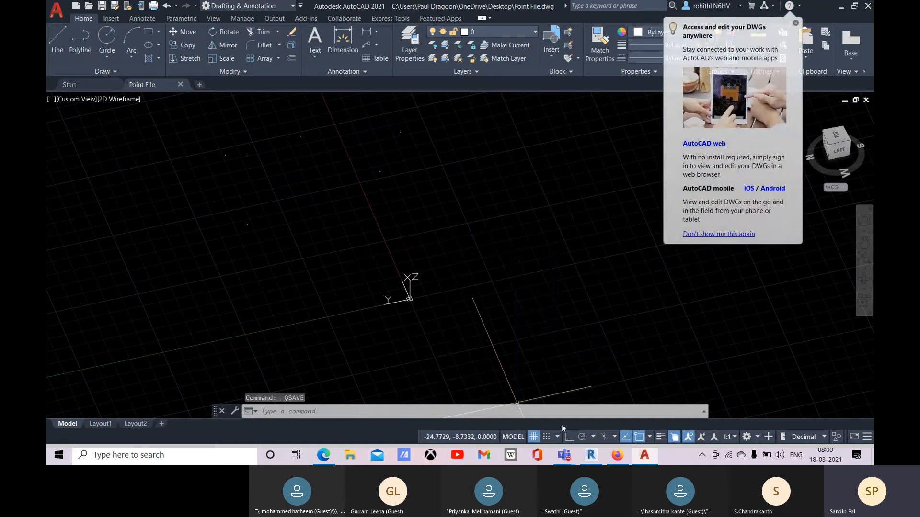
- Switch to Revit, dismiss the surface error and cancel the toposurface edit in the ARCHITECTURAL project
click(591, 457)
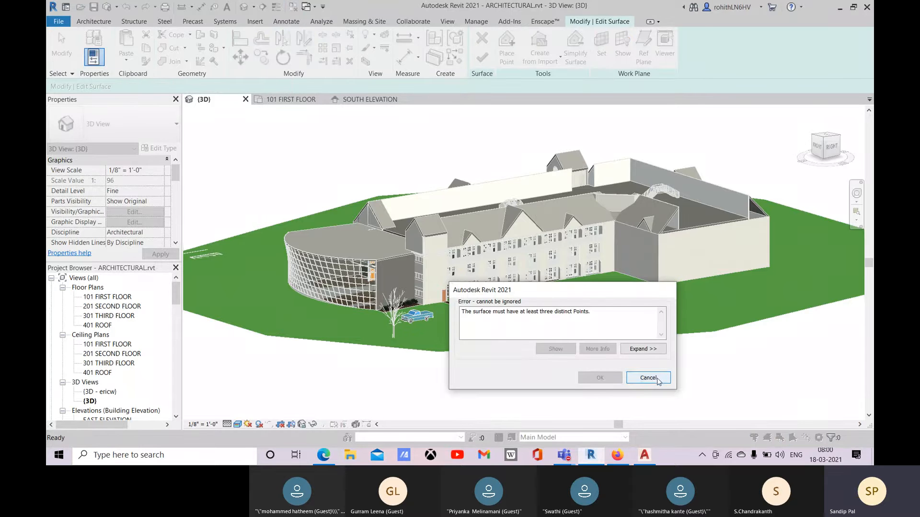
click(658, 378)
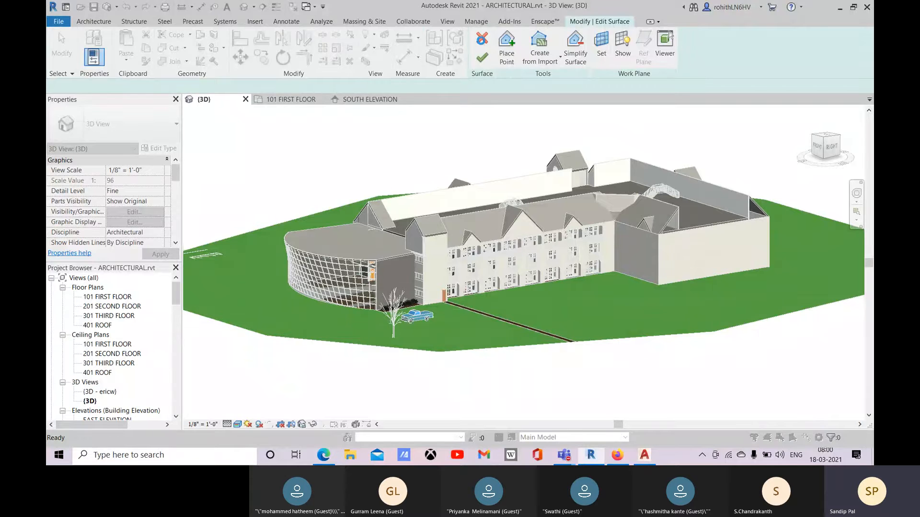
click(482, 39)
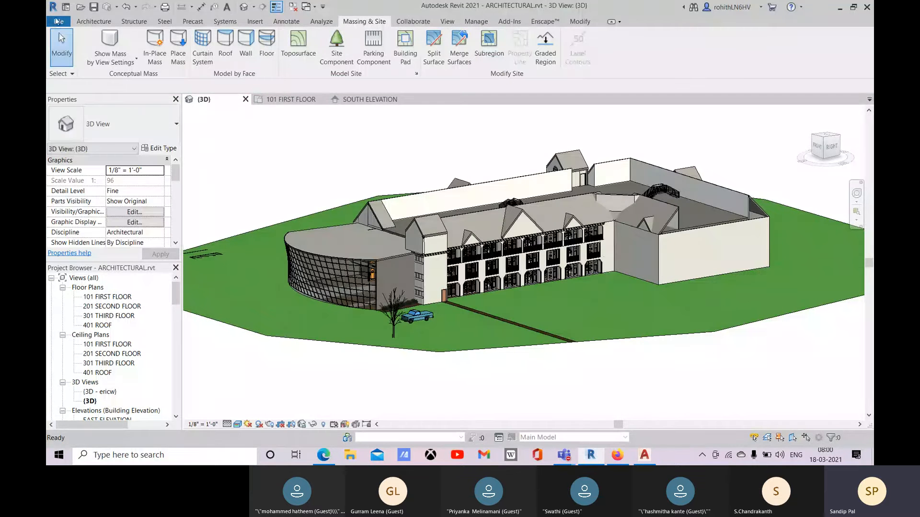
- Create a new project from the Metric-Architectural Template and open its Site floor plan
click(58, 21)
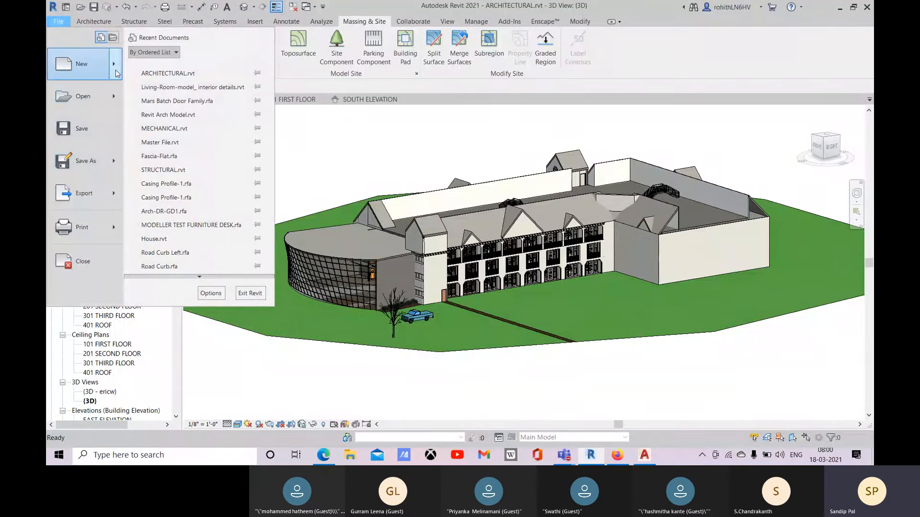
mouse_move(116, 73)
click(172, 76)
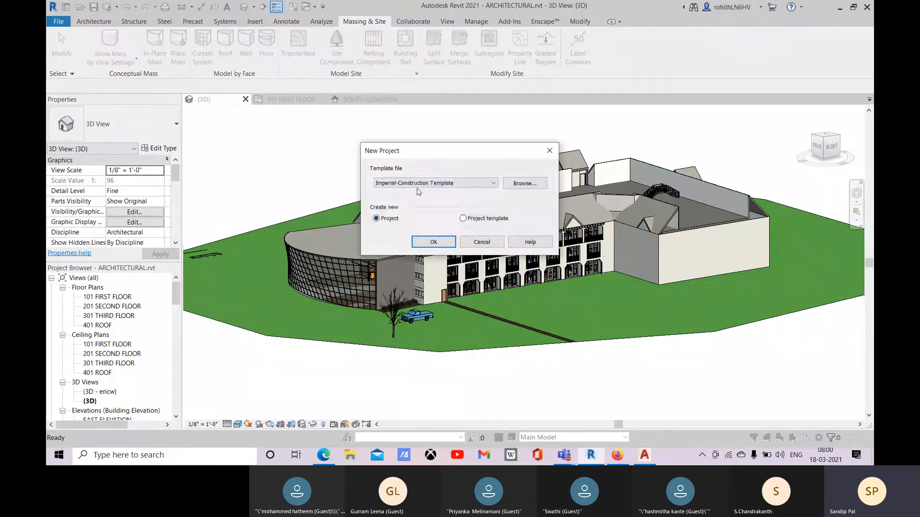
click(418, 184)
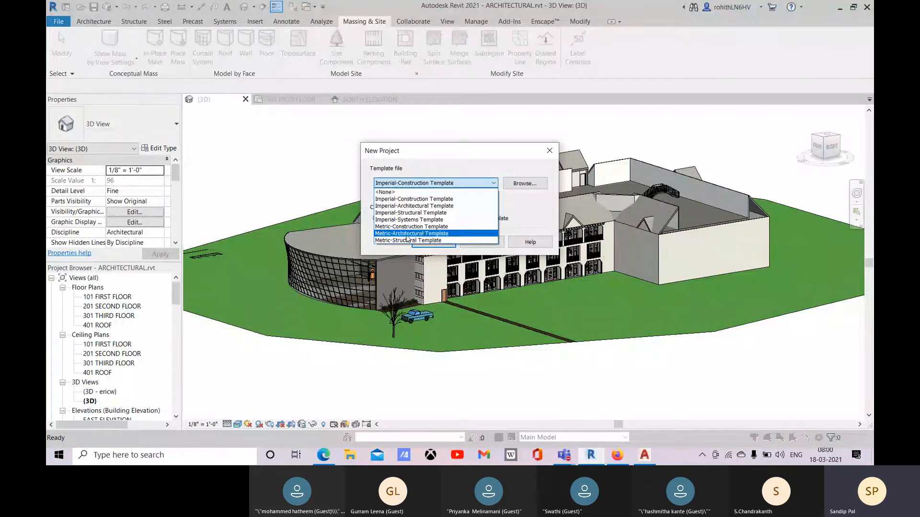
click(407, 234)
click(424, 243)
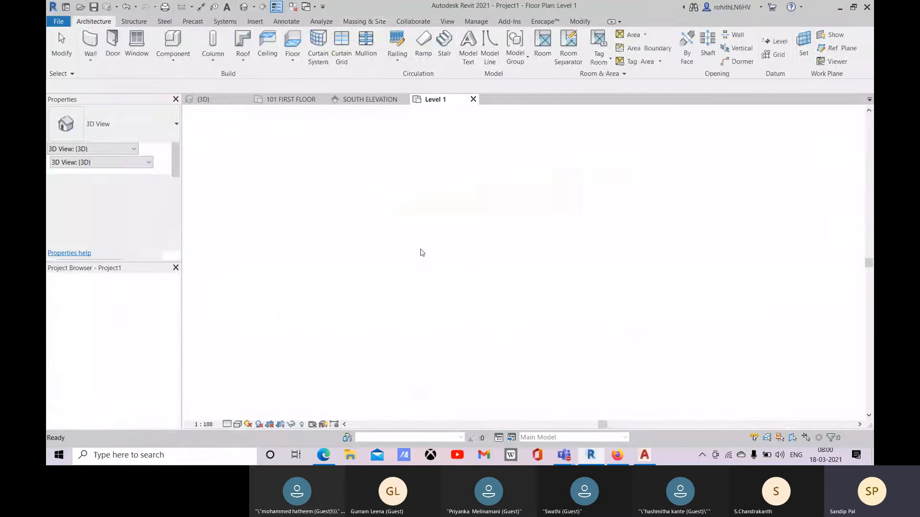
middle_drag(525, 267, 511, 274)
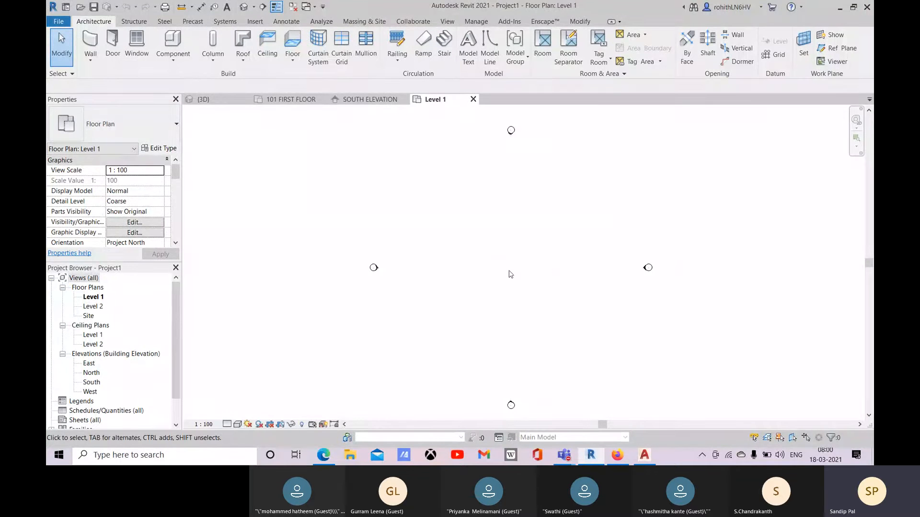
double_click(89, 316)
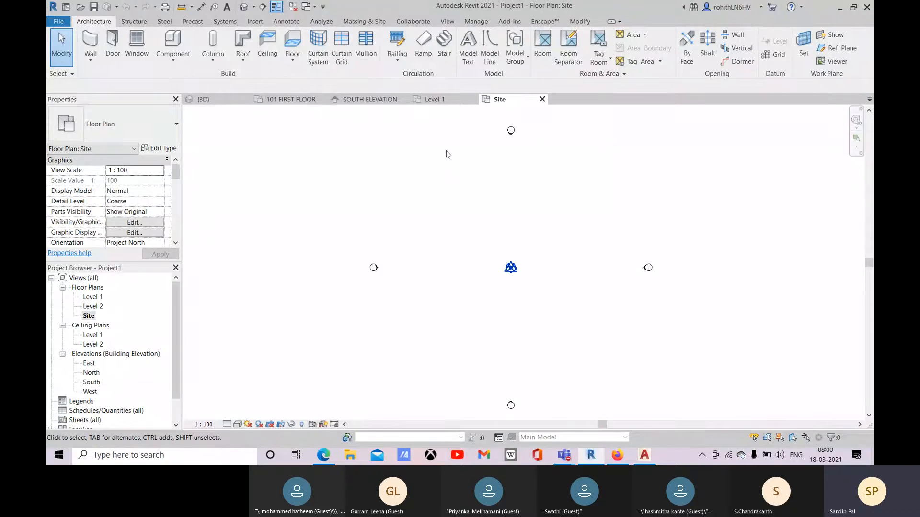
- Try to create a toposurface from an import instance in the Site plan, and leave point placement
click(365, 21)
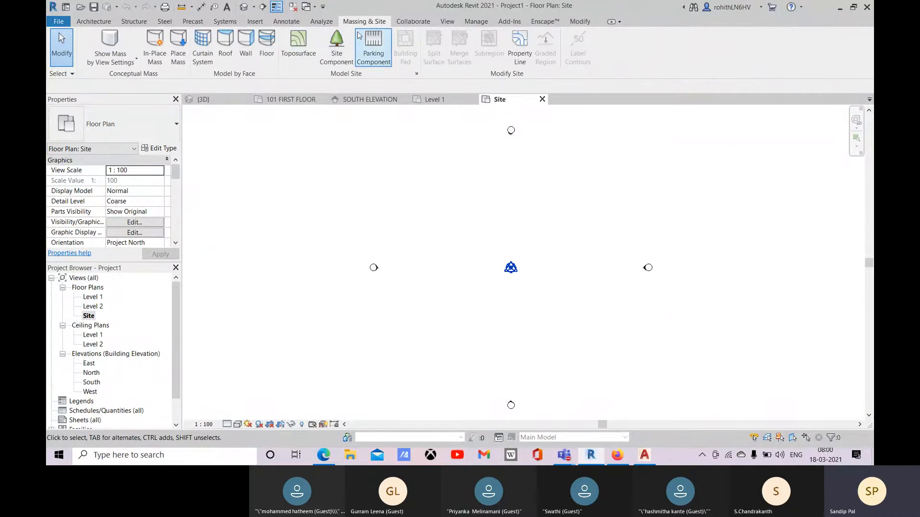
click(298, 46)
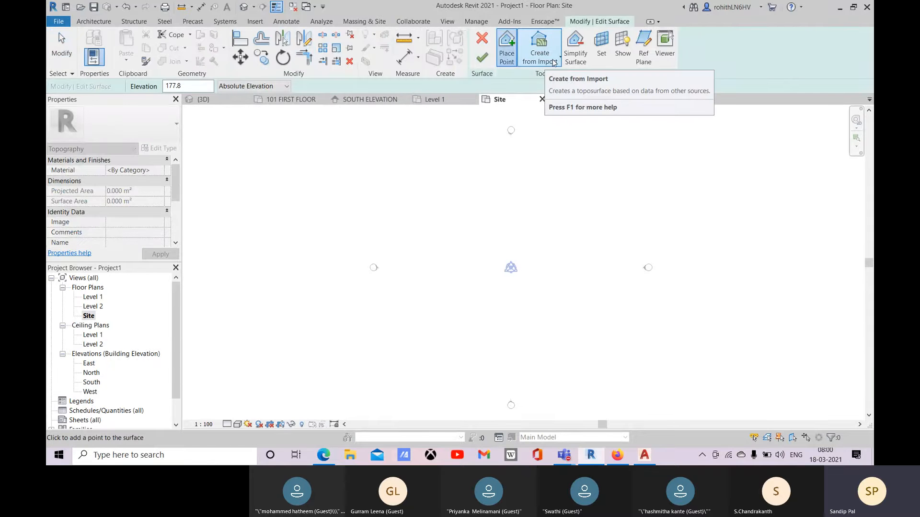
click(555, 63)
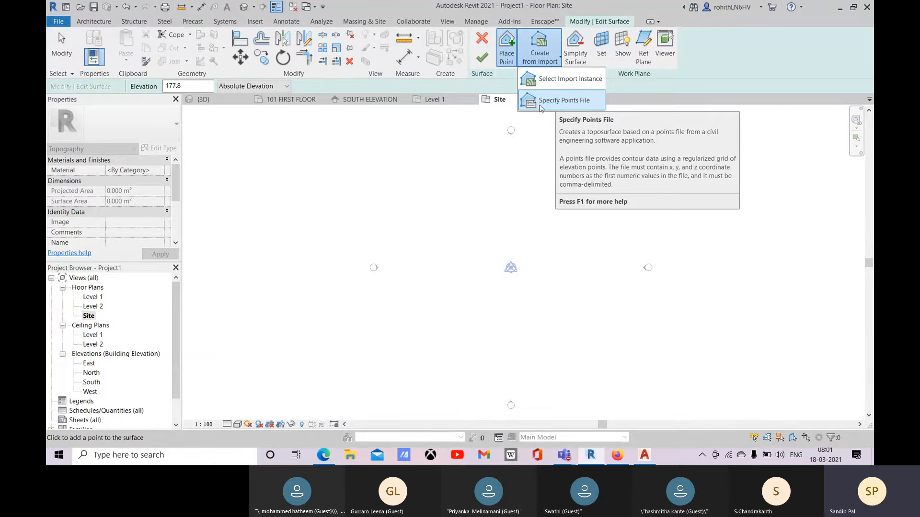
click(566, 80)
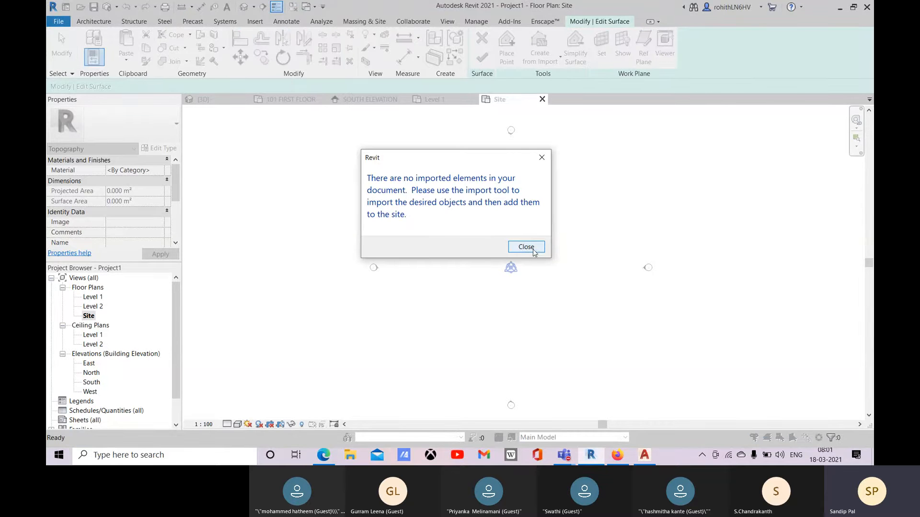
click(534, 248)
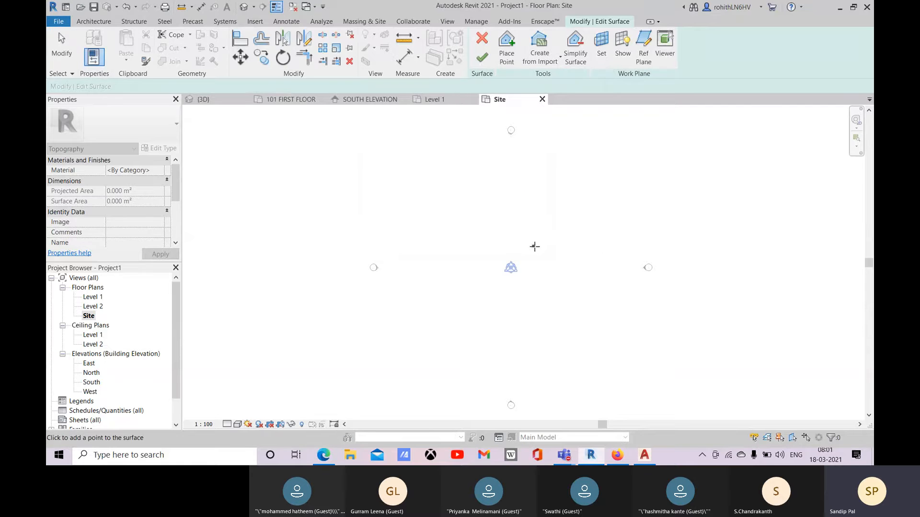
right_click(360, 164)
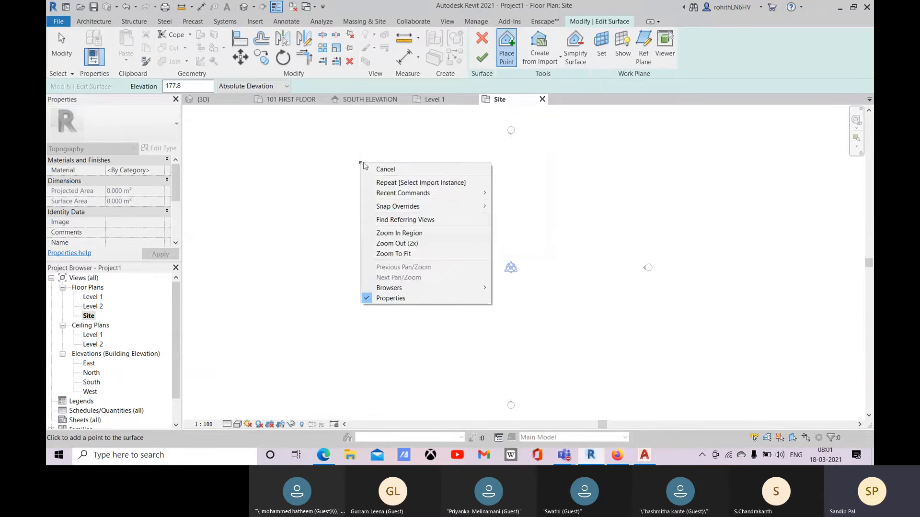
click(469, 168)
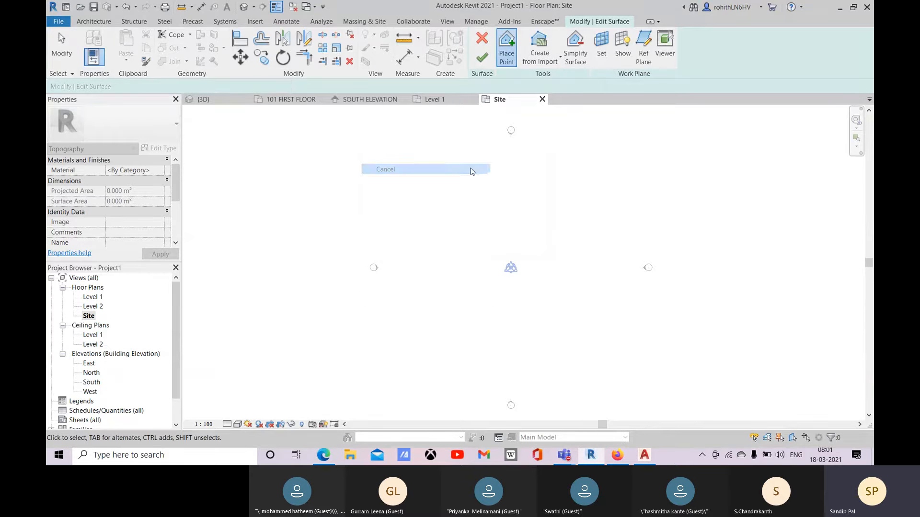
- Import Point File.dwg from the Desktop into the site plan, limited to the current view only
click(255, 24)
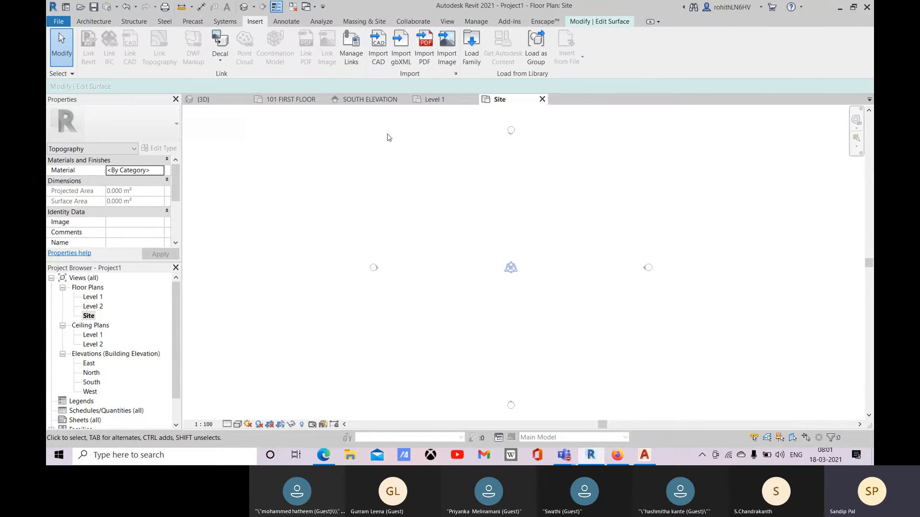
click(378, 56)
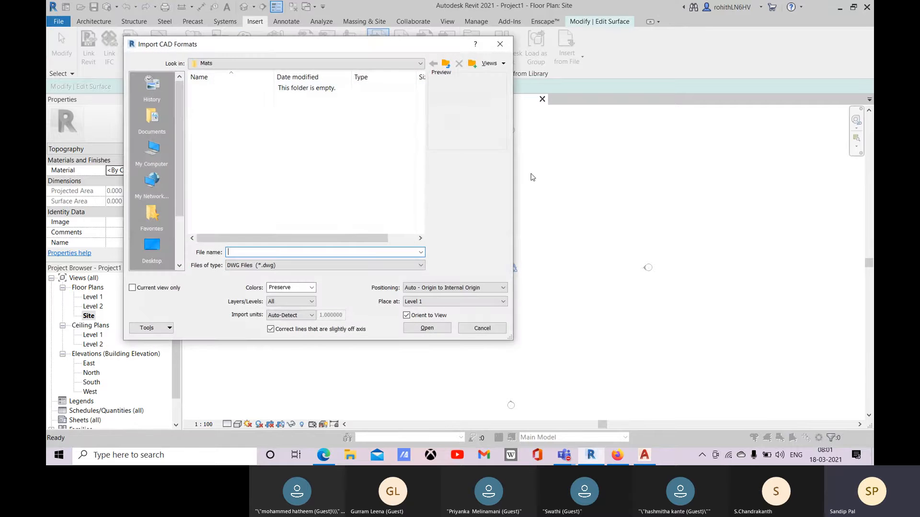
click(153, 152)
click(218, 111)
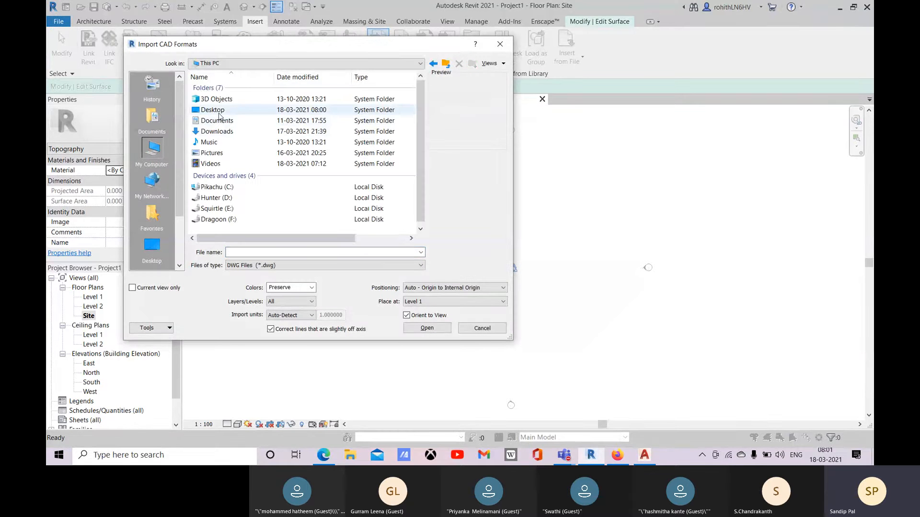
double_click(220, 112)
click(231, 109)
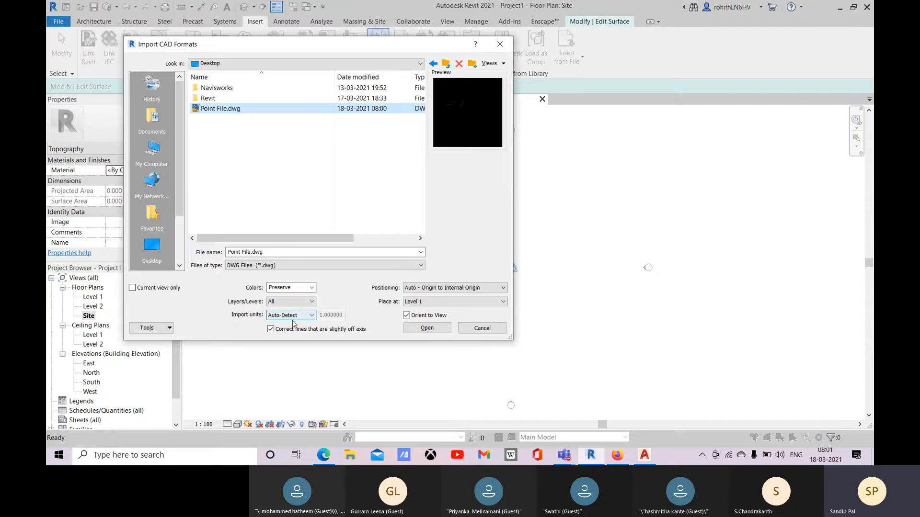
click(132, 288)
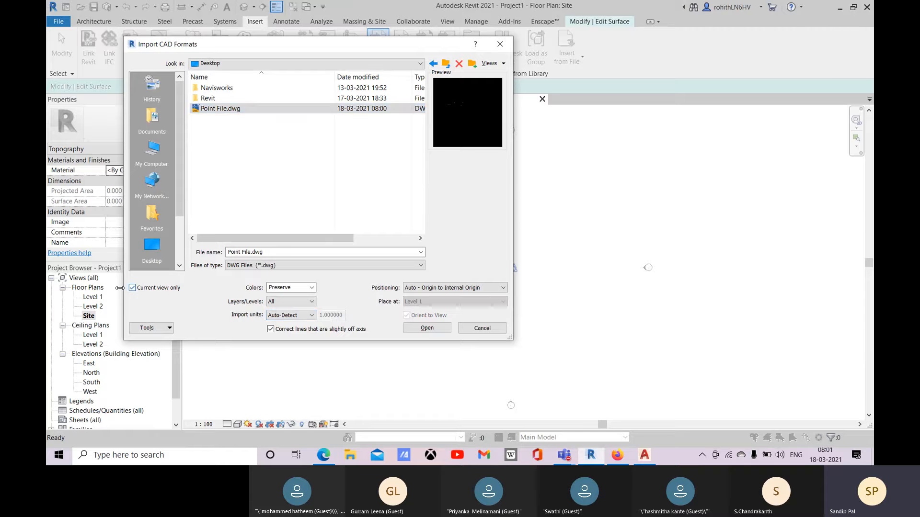
click(425, 330)
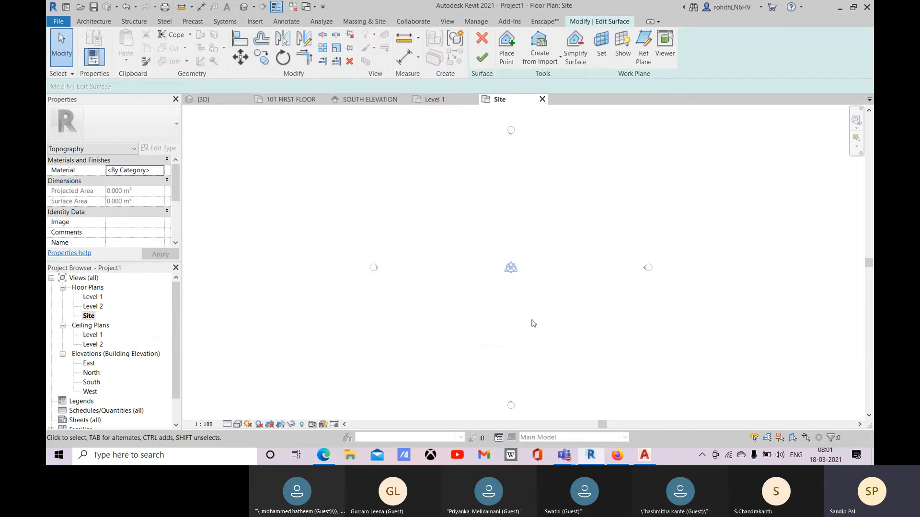
- Look for the imported points in the site plan and check the CAD formats listed in Manage Links
scroll(545, 305, down, 3)
scroll(546, 308, up, 5)
scroll(513, 293, up, 4)
scroll(516, 303, up, 1)
scroll(533, 258, down, 2)
scroll(533, 272, down, 1)
click(257, 23)
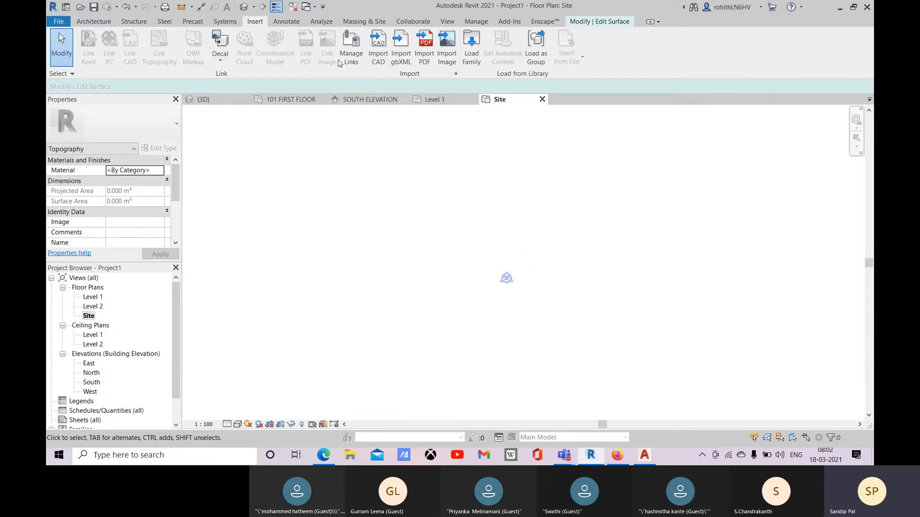
click(351, 53)
click(115, 63)
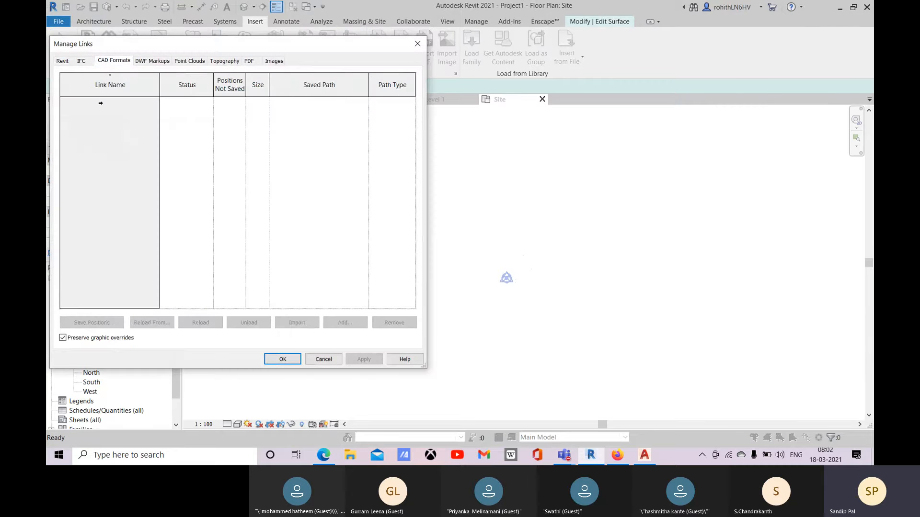
click(416, 45)
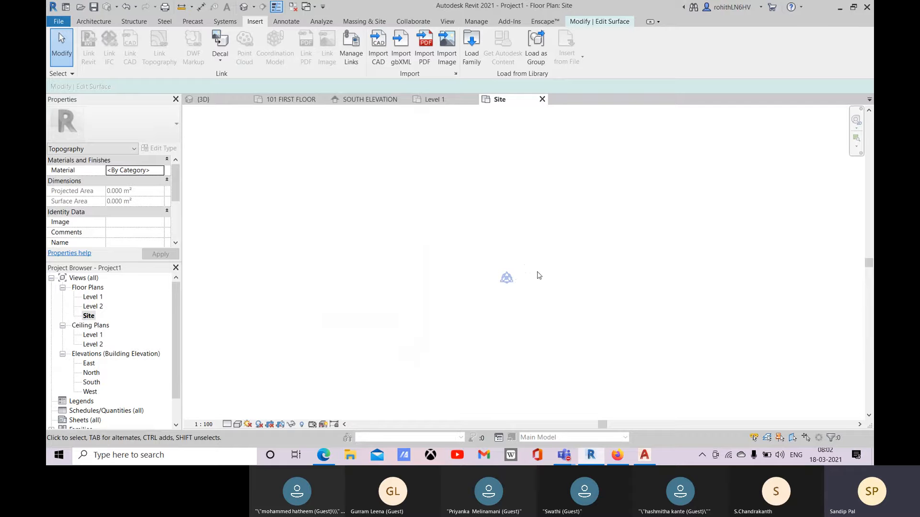
- Undo the toposurface editing session, including the CAD import
click(135, 6)
click(143, 34)
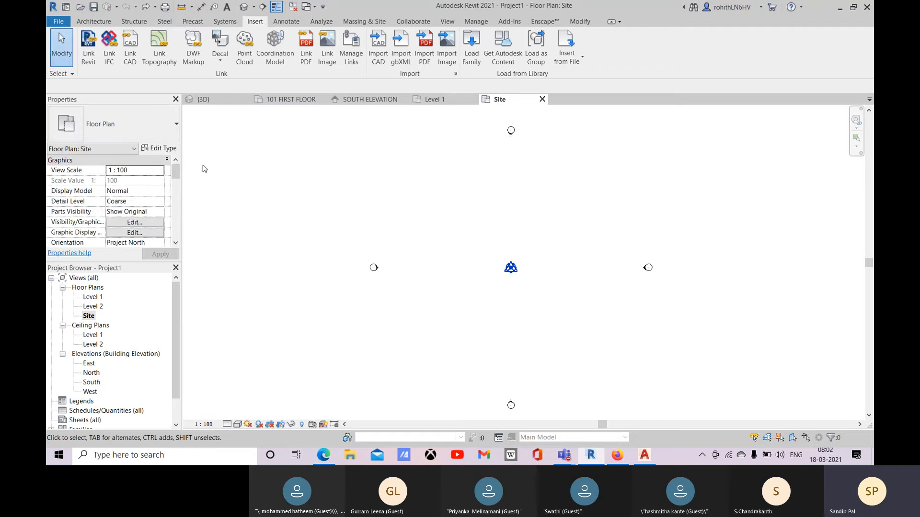
middle_drag(572, 253, 566, 231)
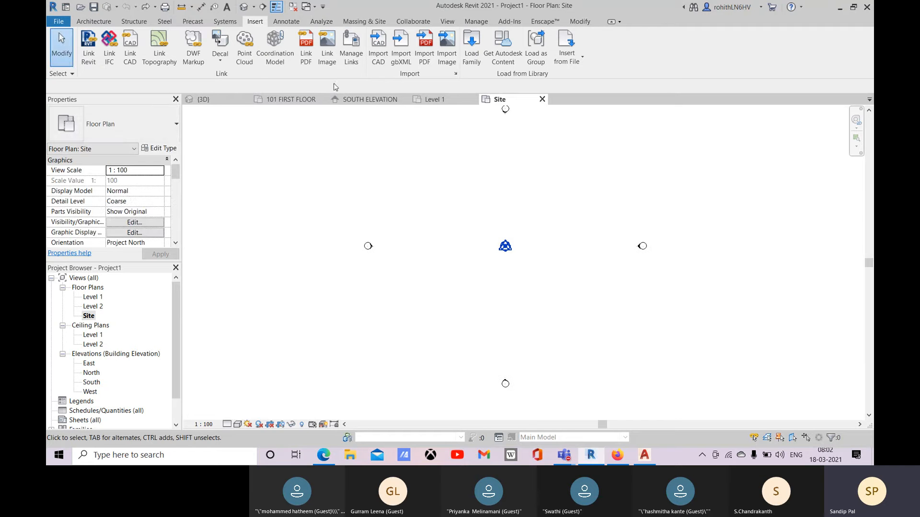
- Link Point File.dwg from the Desktop to the current view only, with import units set to millimeter
click(134, 58)
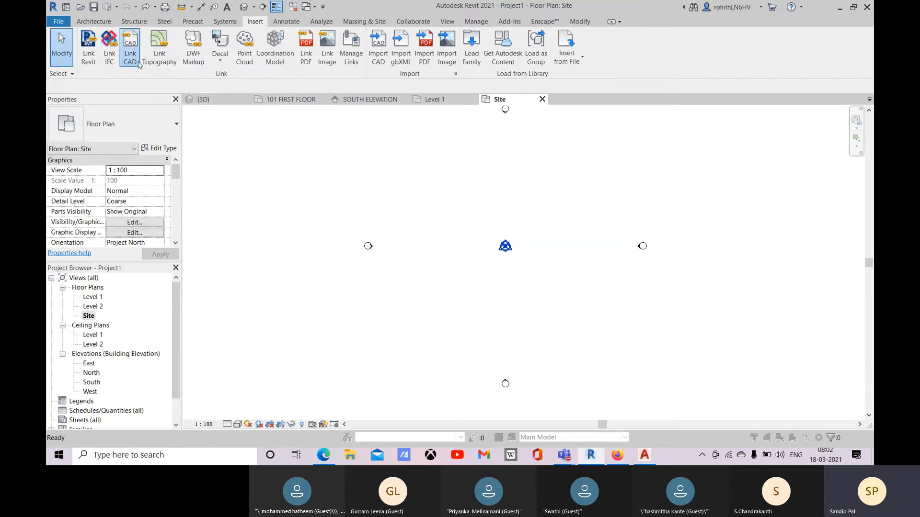
click(228, 162)
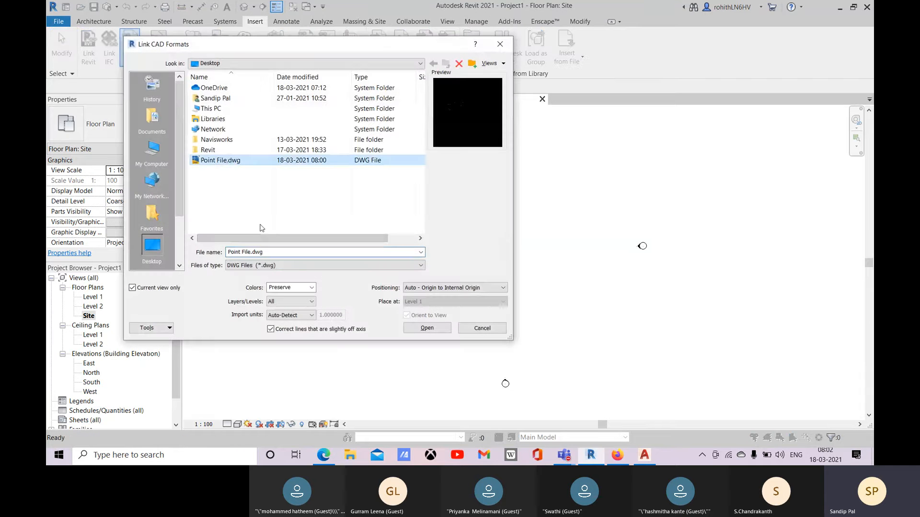
click(278, 316)
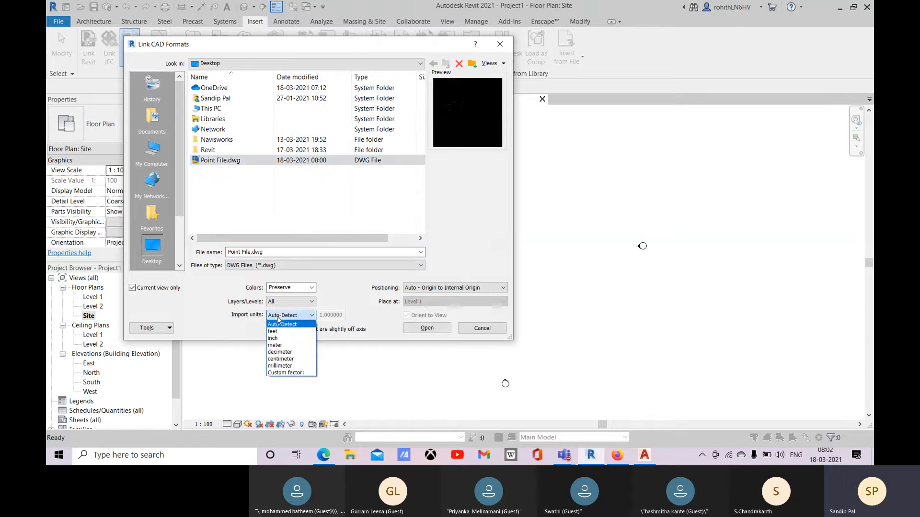
click(293, 366)
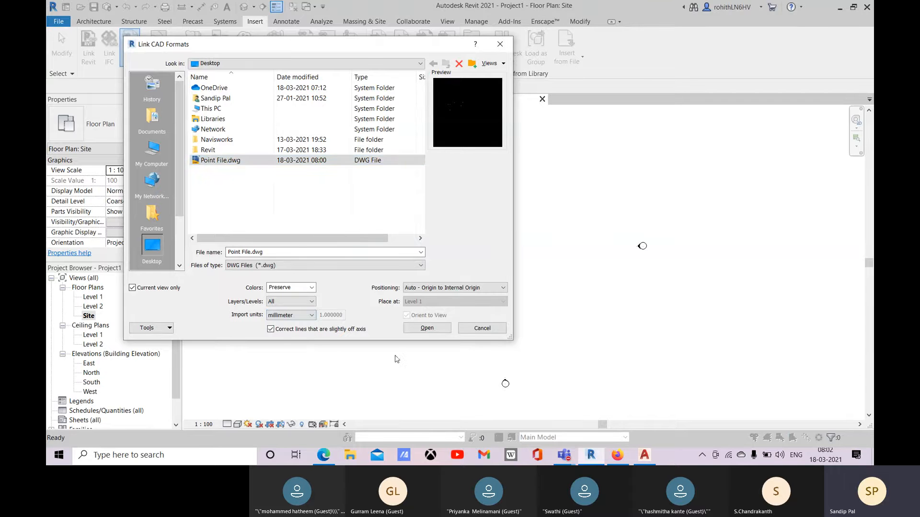
click(422, 329)
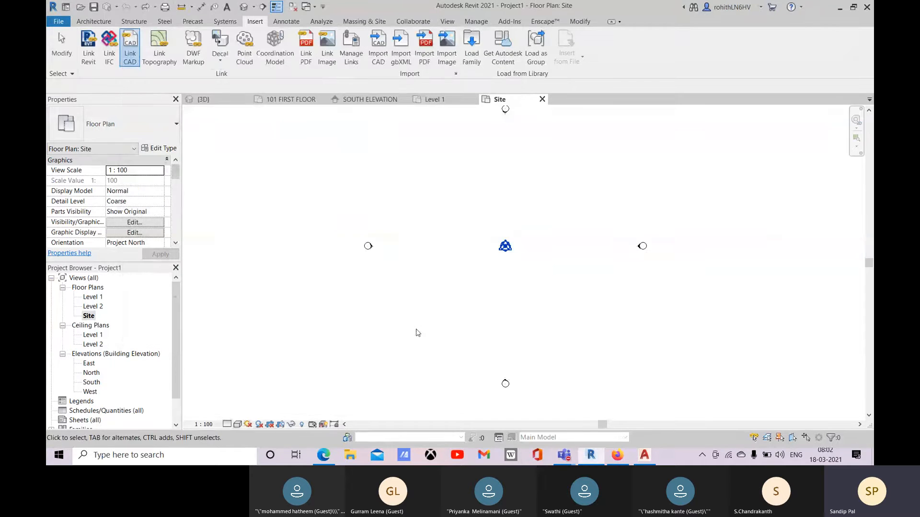
middle_drag(527, 282, 523, 288)
scroll(521, 256, up, 4)
middle_drag(472, 256, 398, 287)
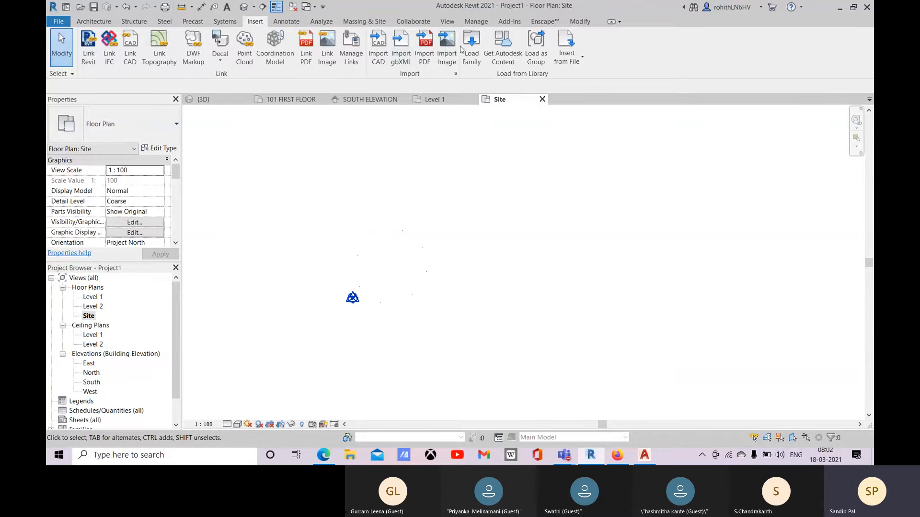
scroll(415, 268, down, 1)
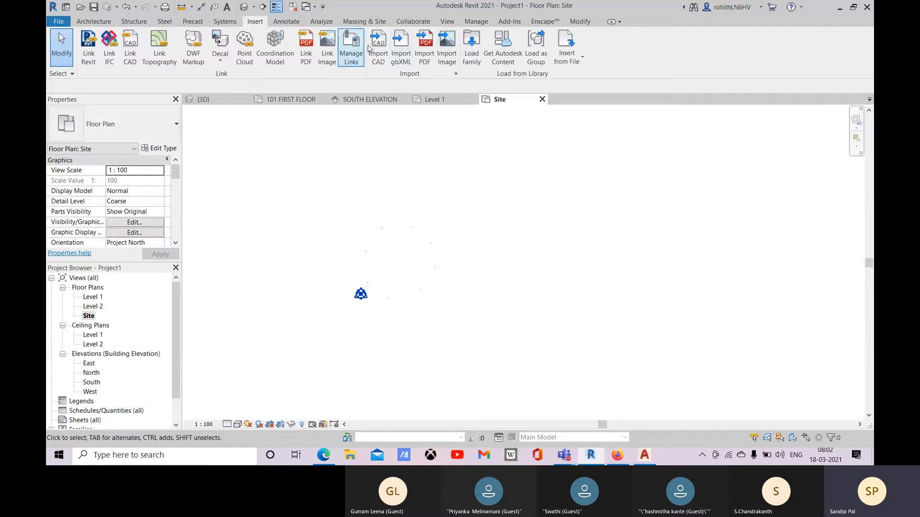
- Try to create a toposurface from the linked point drawing by selecting an import instance, and cancel the surface
click(372, 22)
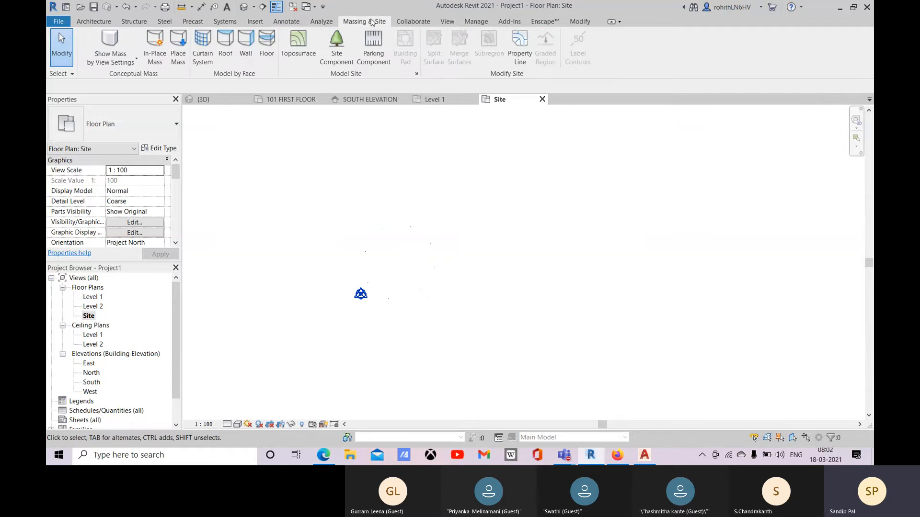
click(305, 45)
click(540, 55)
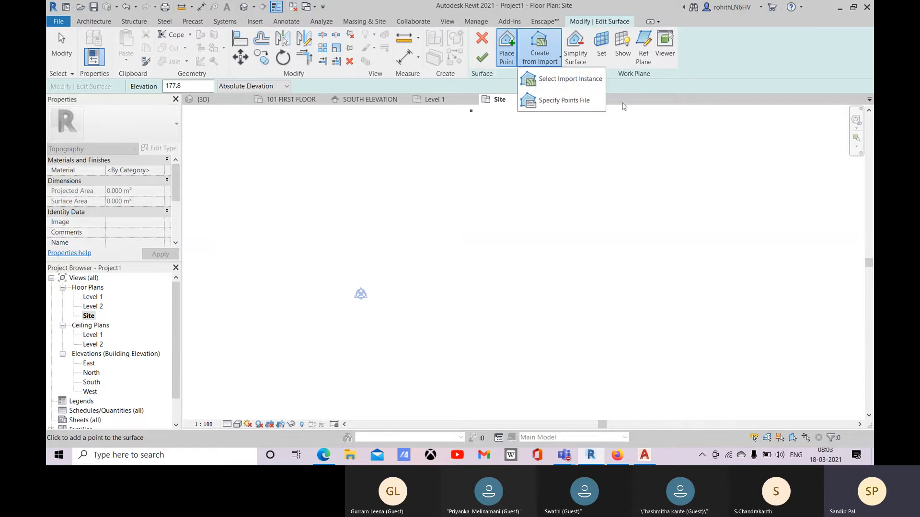
click(555, 79)
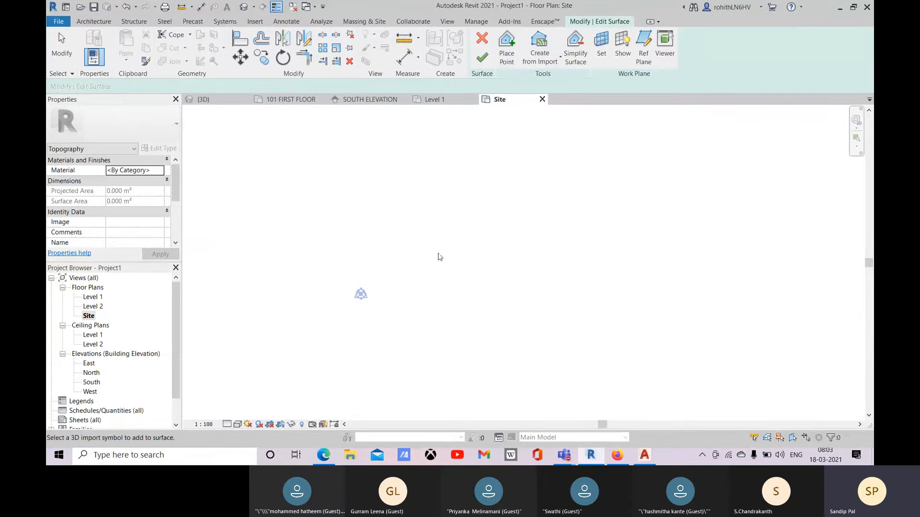
scroll(413, 261, down, 5)
scroll(414, 261, up, 4)
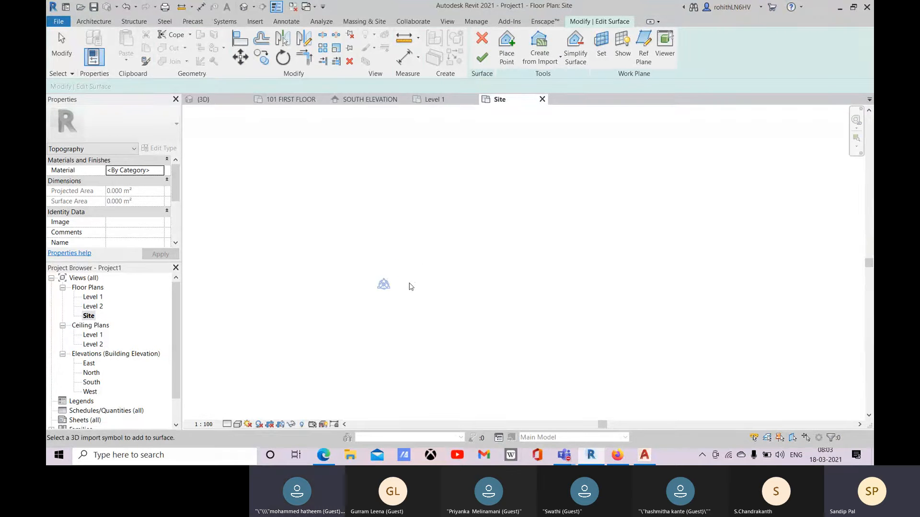
scroll(405, 280, up, 3)
click(482, 38)
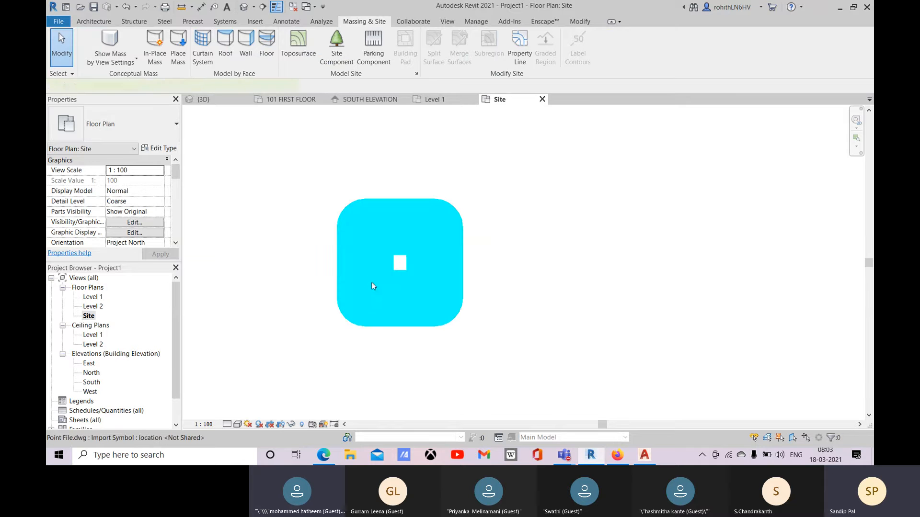
- Inspect the linked Point File.dwg symbol and its properties in the site plan
click(373, 284)
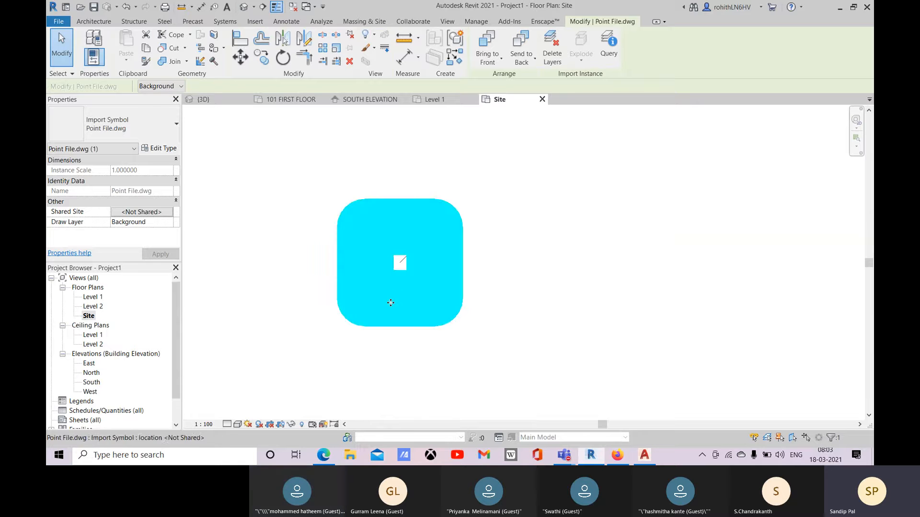
click(423, 241)
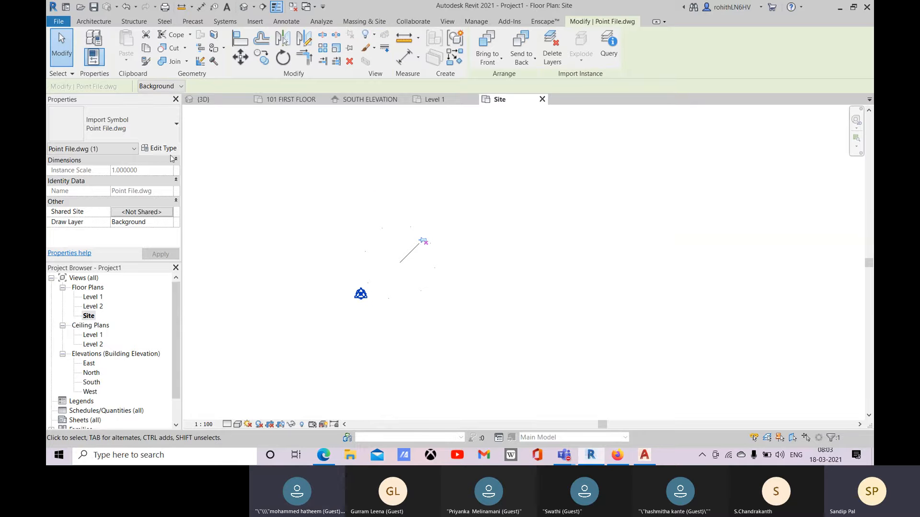
click(329, 176)
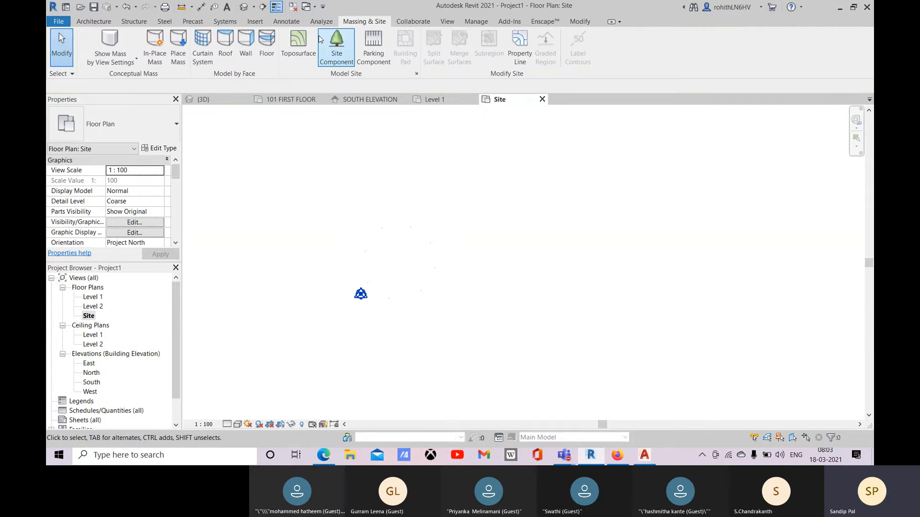
- Remove the Point File.dwg link from the project's CAD links
click(254, 22)
click(350, 59)
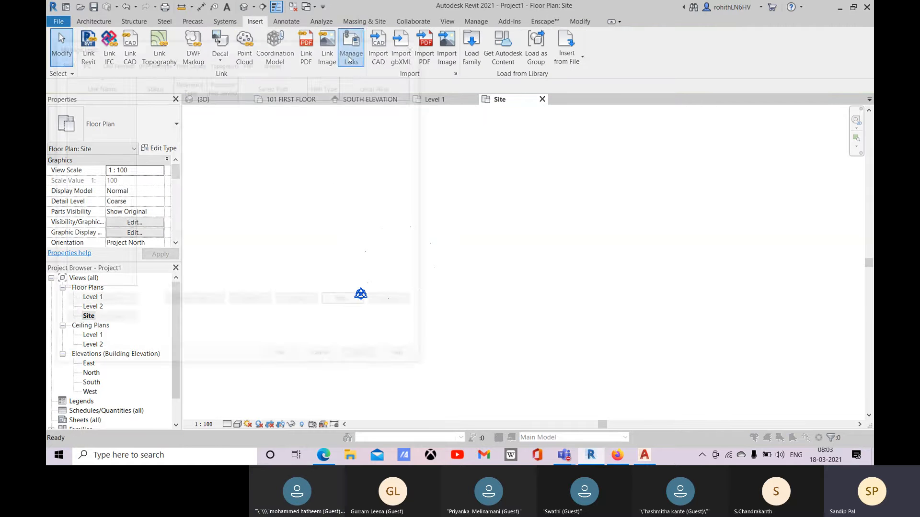
click(113, 61)
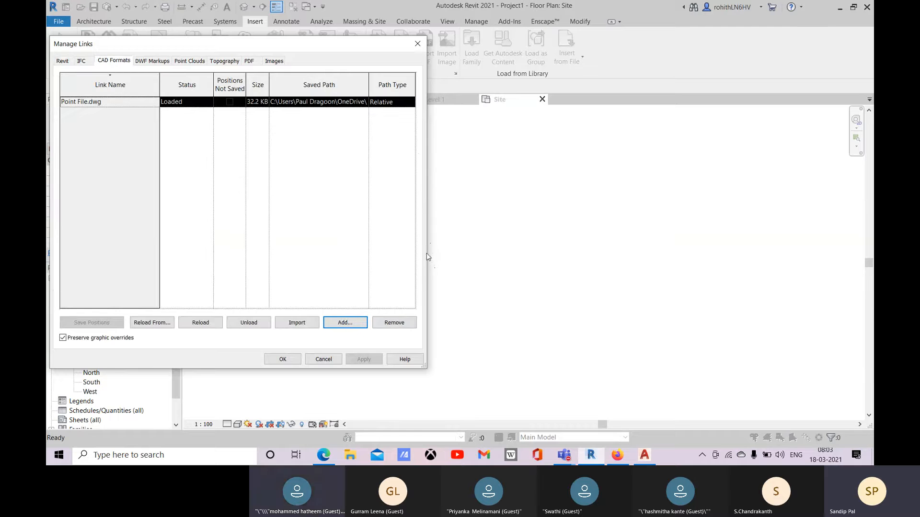
click(394, 323)
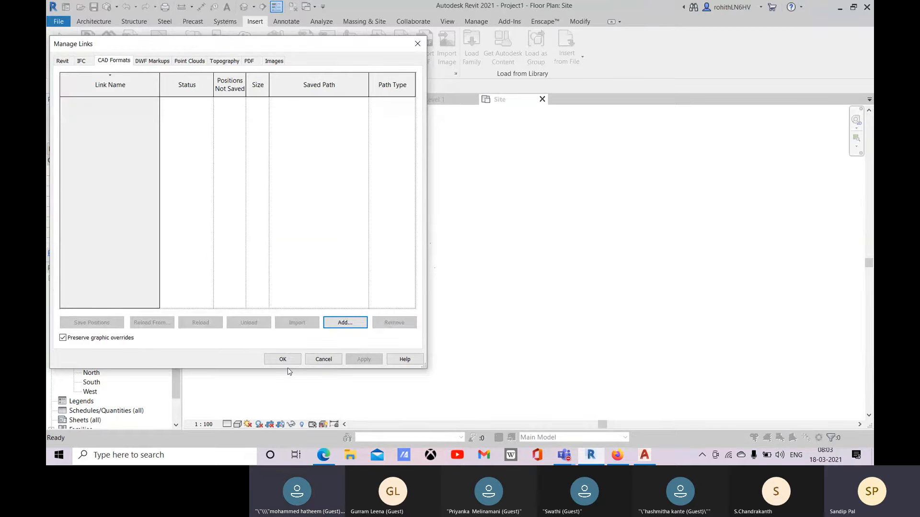
click(285, 359)
- Switch to AutoCAD and erase all the existing points near the origin in Point File.dwg
scroll(504, 322, down, 4)
click(644, 455)
scroll(390, 329, down, 6)
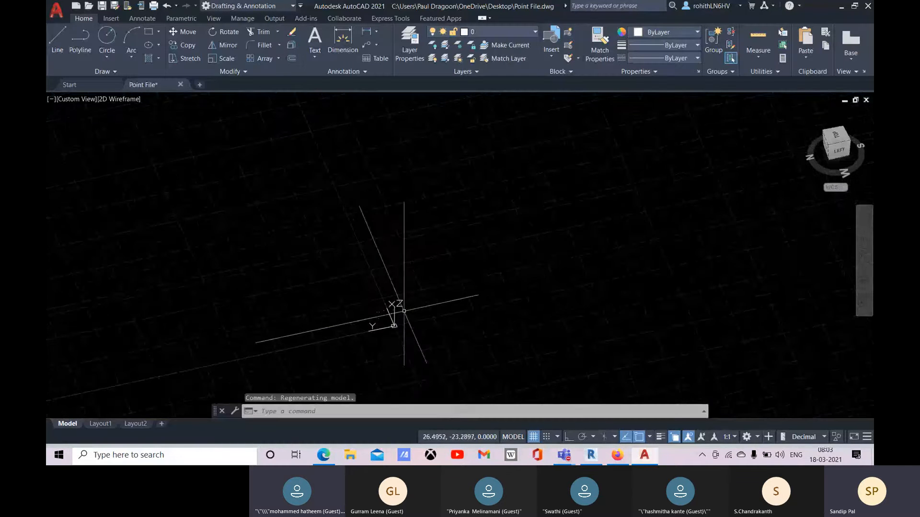
mouse_move(382, 328)
shift+middle_down()
mouse_move(381, 346)
mouse_move(385, 337)
shift+middle_up()
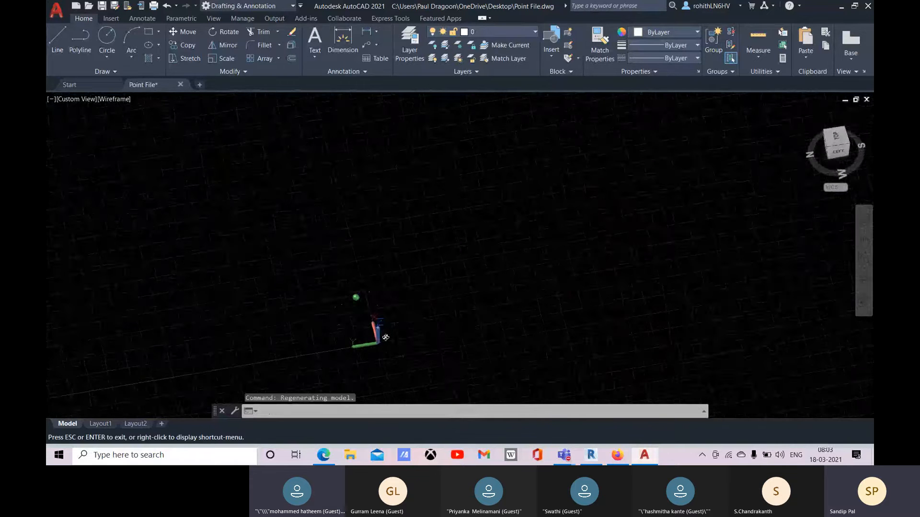
click(404, 369)
click(243, 260)
key(Delete)
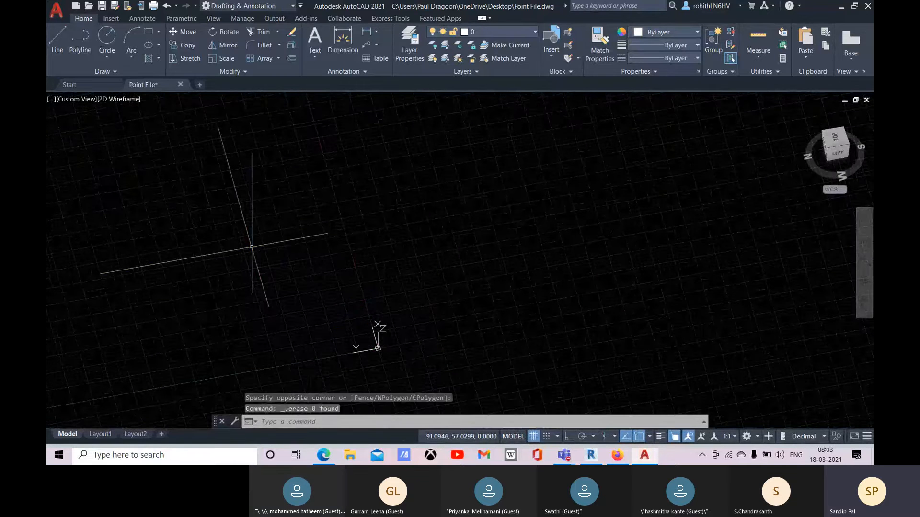
- Place scattered points around the drawing origin with the Point command and finish the command
middle_drag(381, 357, 386, 297)
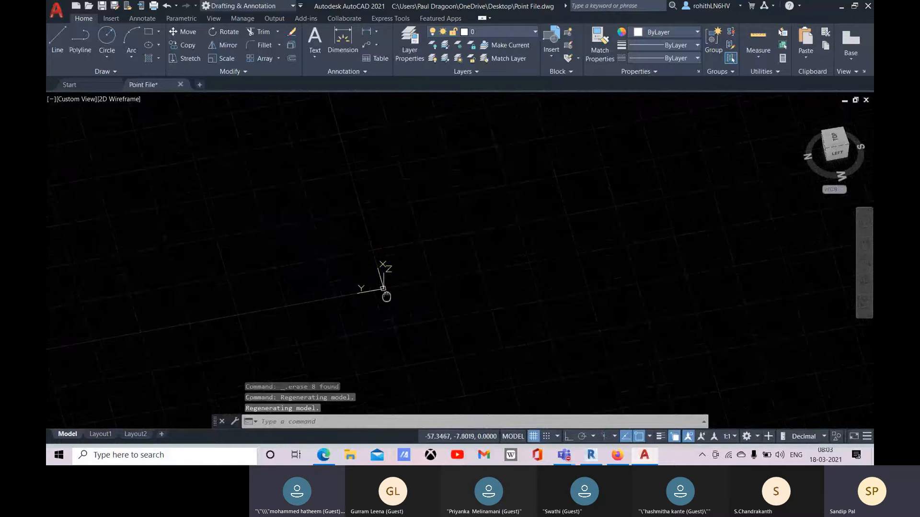
click(114, 72)
click(107, 83)
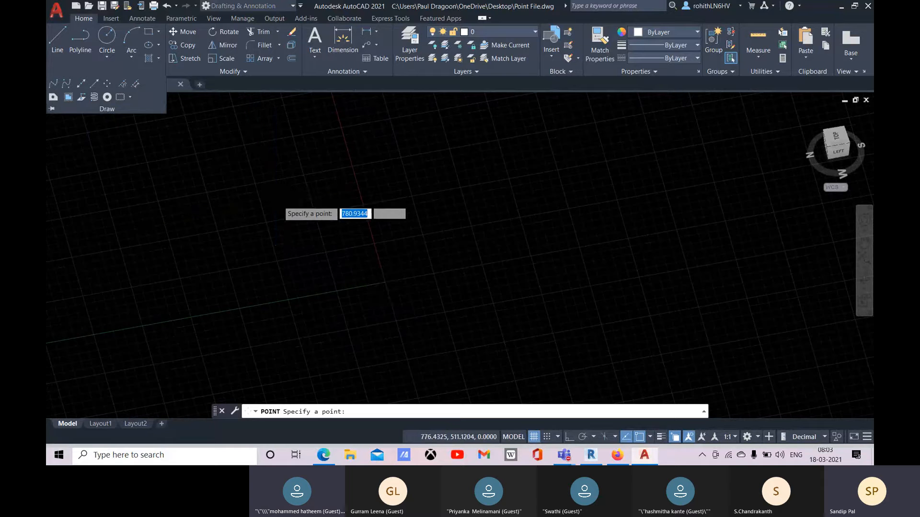
scroll(287, 208, down, 2)
mouse_move(338, 215)
middle_down()
mouse_move(423, 269)
mouse_move(430, 289)
middle_up()
middle_drag(252, 307, 366, 349)
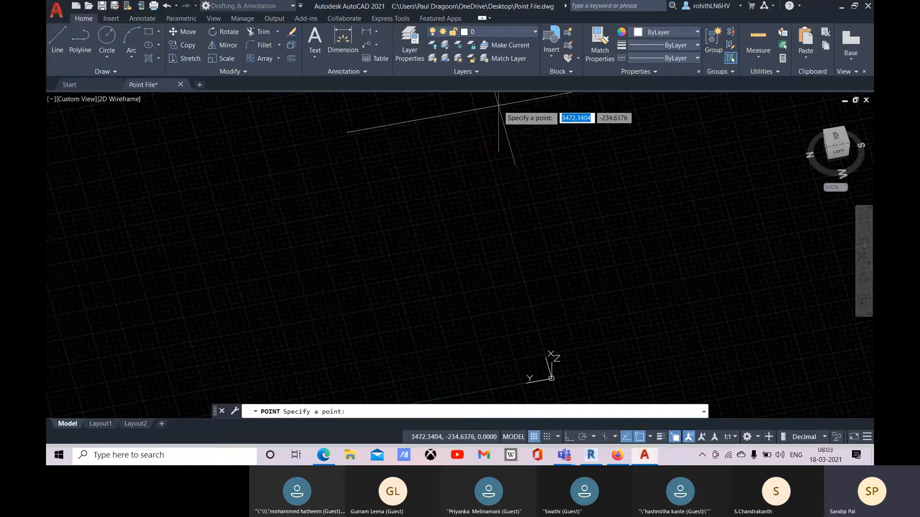
middle_drag(686, 318, 672, 218)
middle_drag(720, 374, 689, 286)
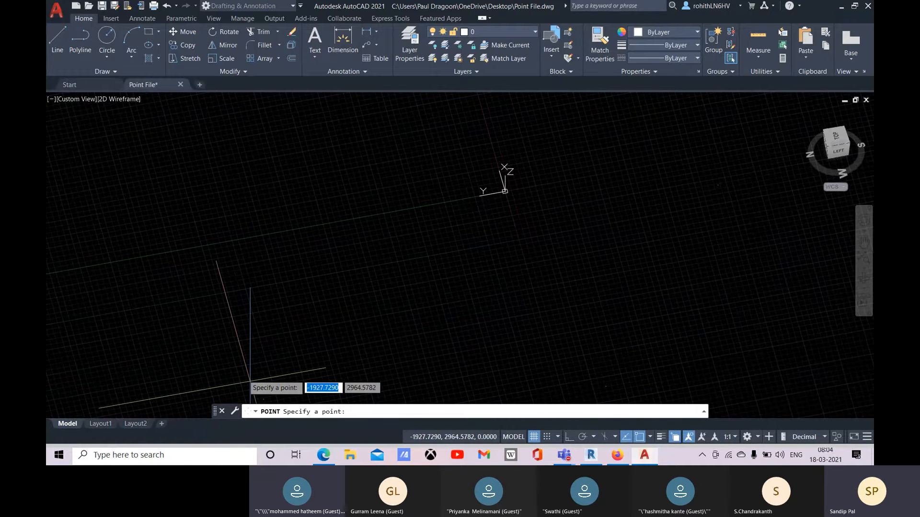
middle_drag(216, 273, 318, 385)
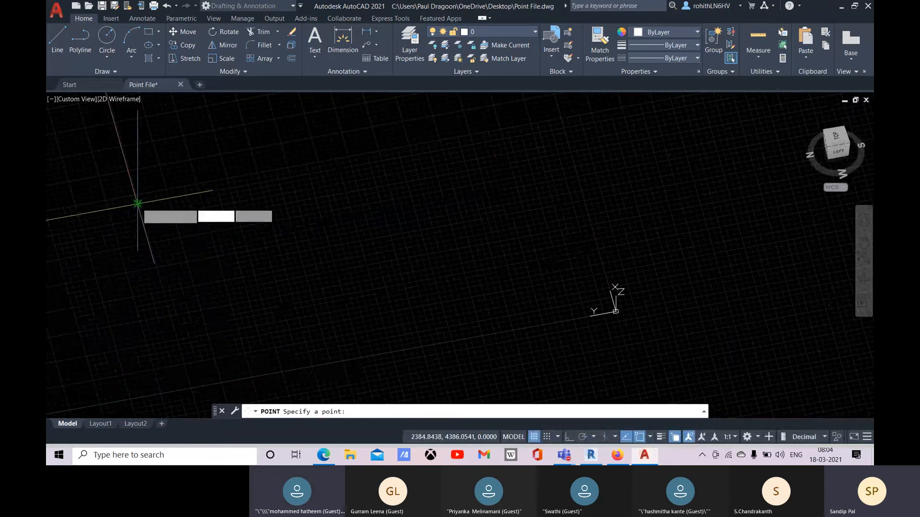
scroll(343, 286, down, 2)
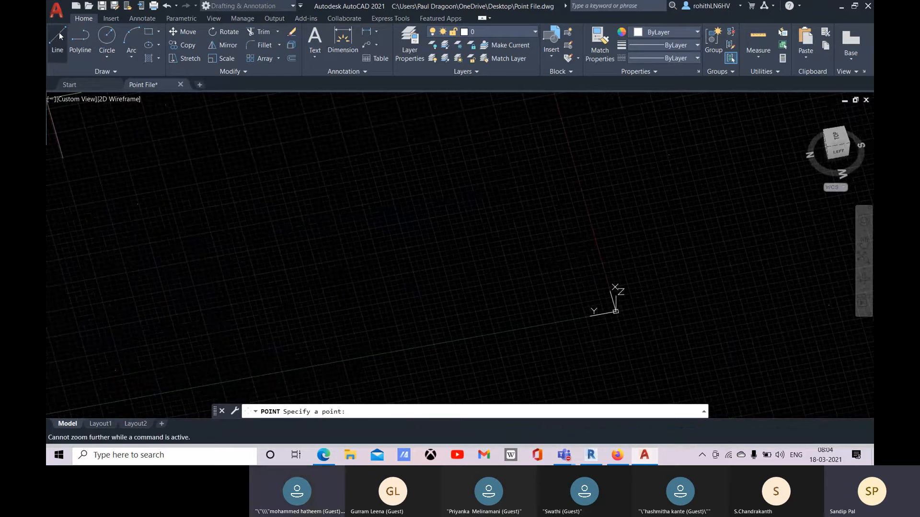
key(Escape)
- Save Point File.dwg and close the drawing
key(ctrl+s)
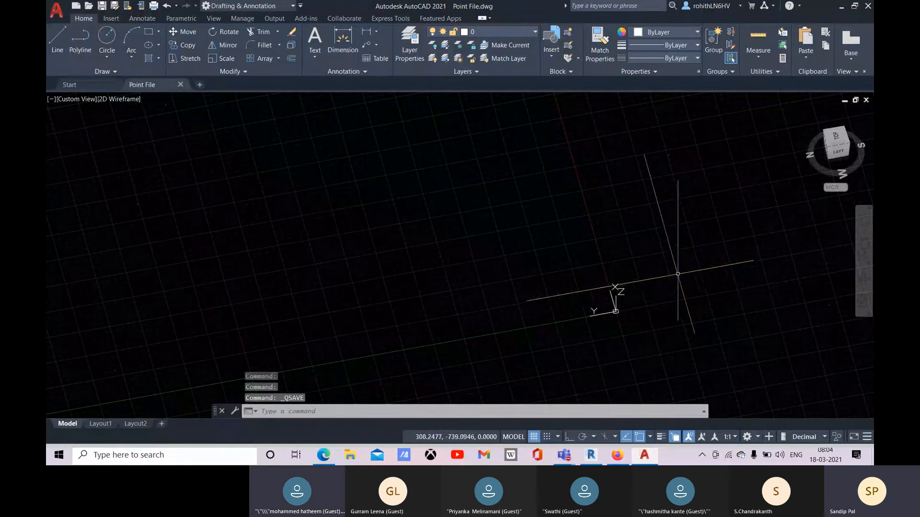
click(181, 85)
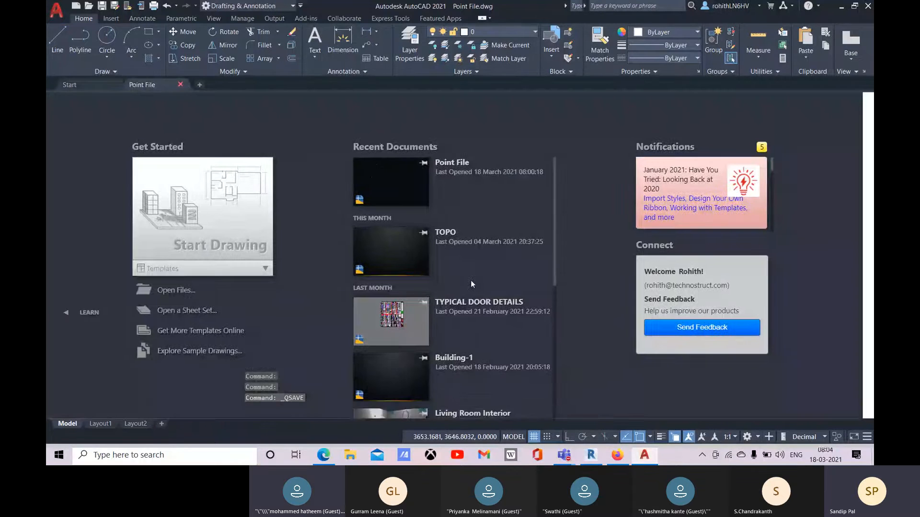
- Switch to Revit and import Point File.dwg into the site plan, current view only, in millimeters with Origin to Internal Origin positioning
key(alt+Tab)
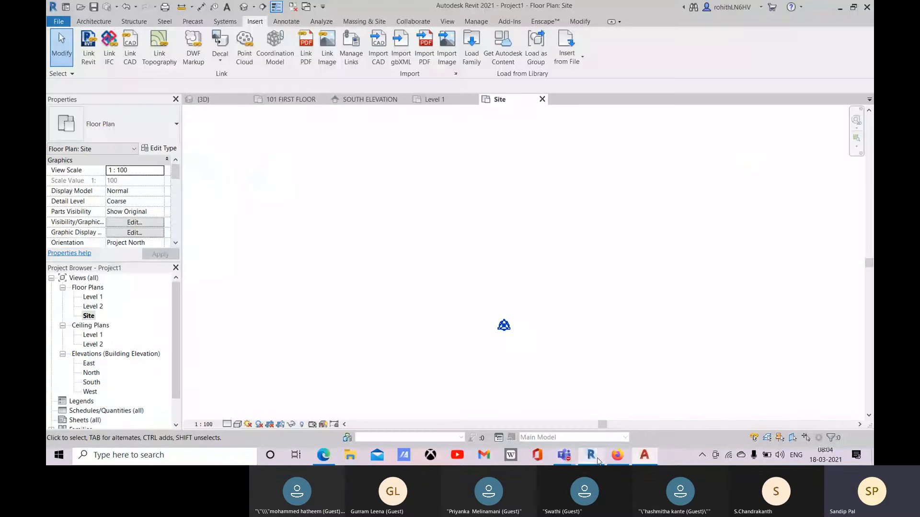
scroll(475, 263, down, 3)
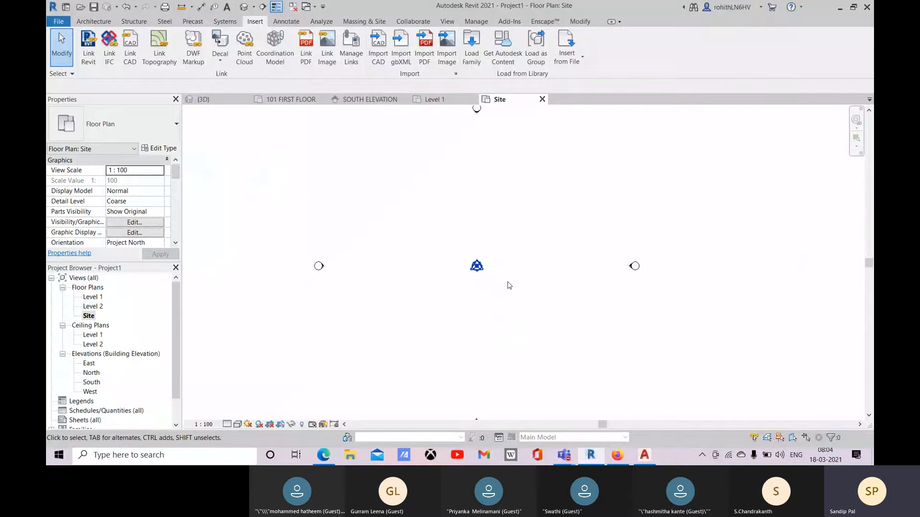
click(378, 48)
click(221, 160)
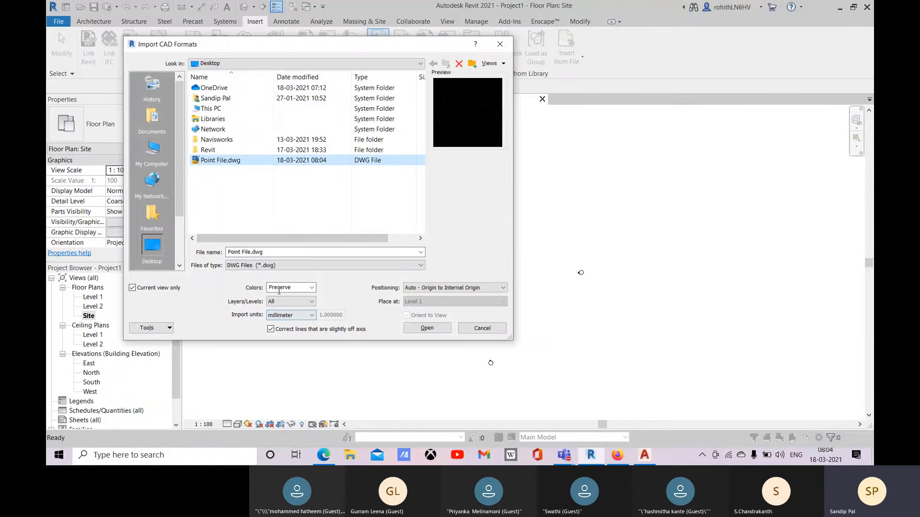
click(427, 328)
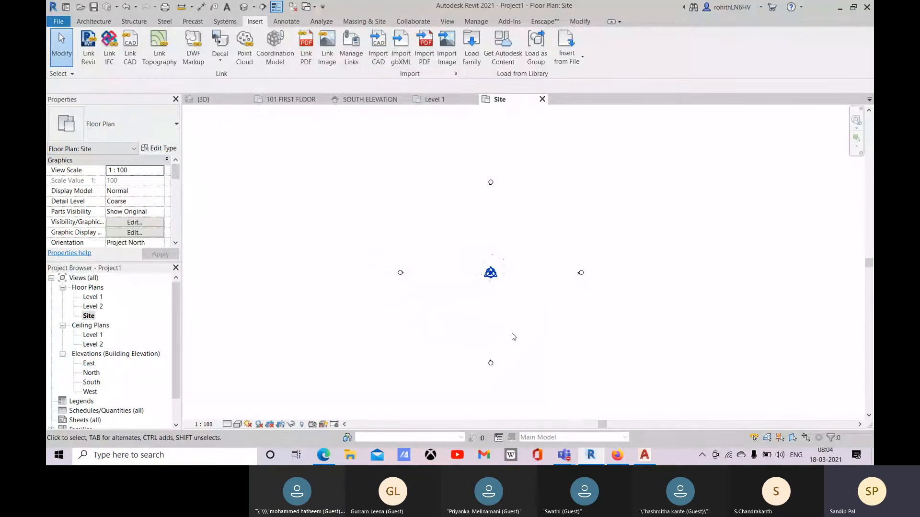
scroll(513, 270, up, 2)
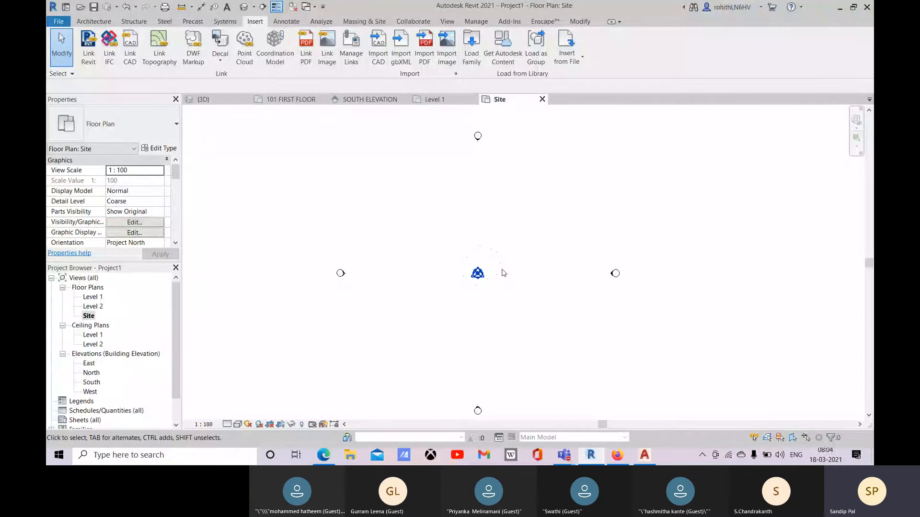
scroll(504, 274, up, 1)
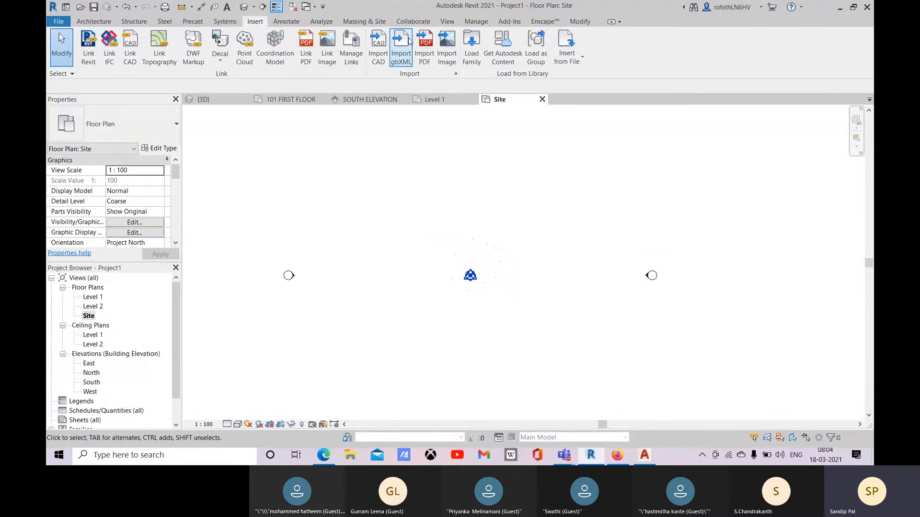
- Start a toposurface in the site plan and try to create it by selecting the imported point drawing as import instance
click(365, 23)
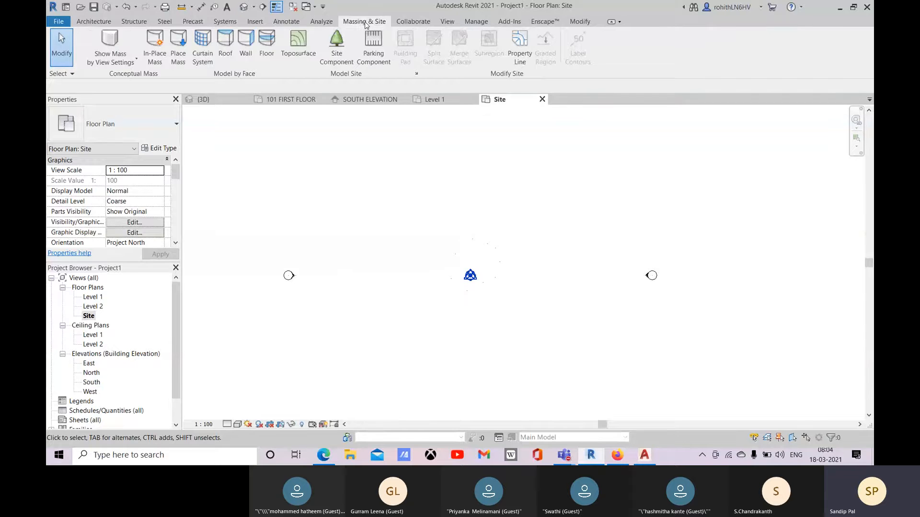
click(298, 42)
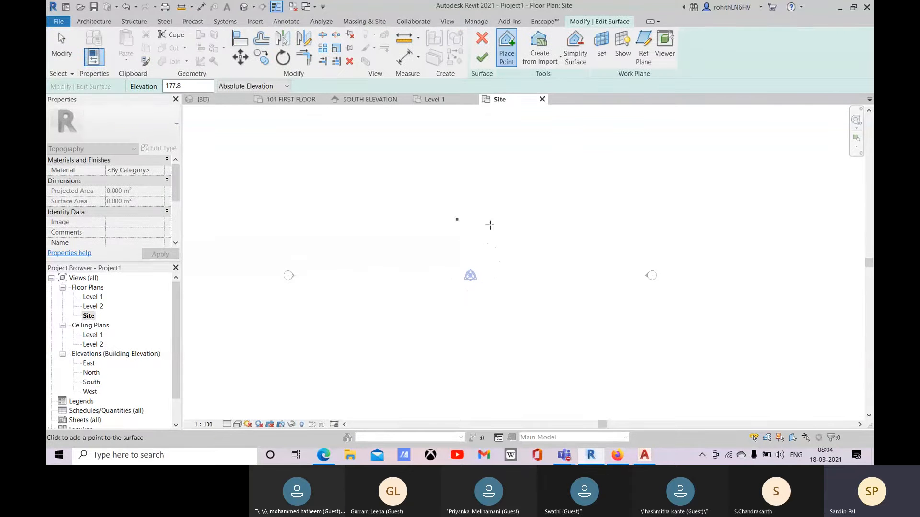
click(554, 61)
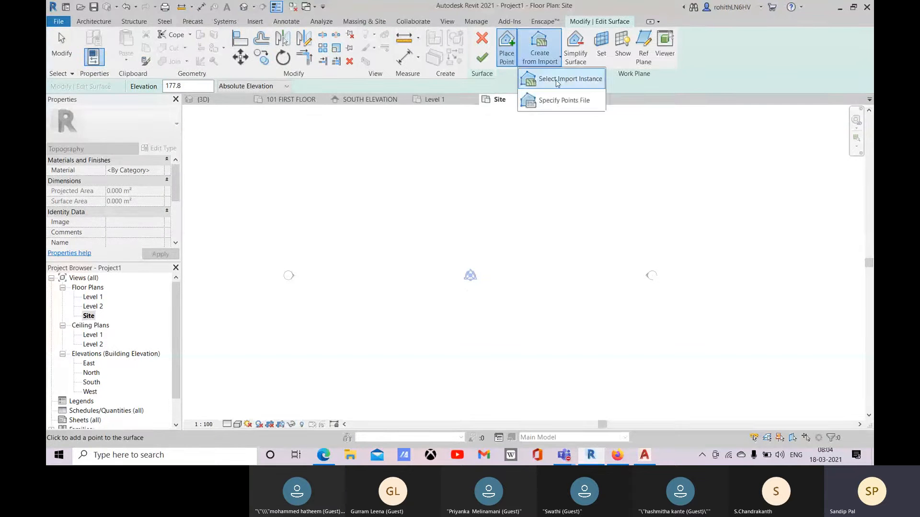
click(566, 79)
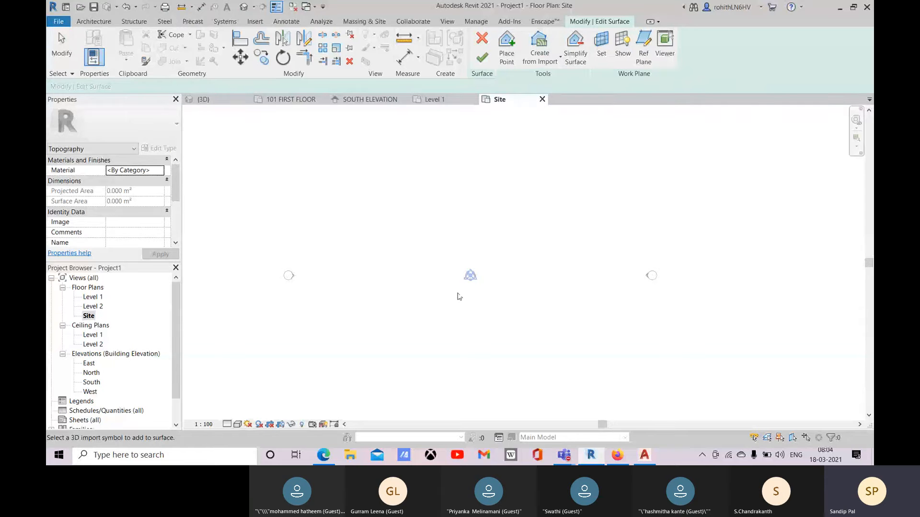
scroll(479, 289, up, 2)
scroll(516, 264, down, 3)
scroll(516, 264, down, 2)
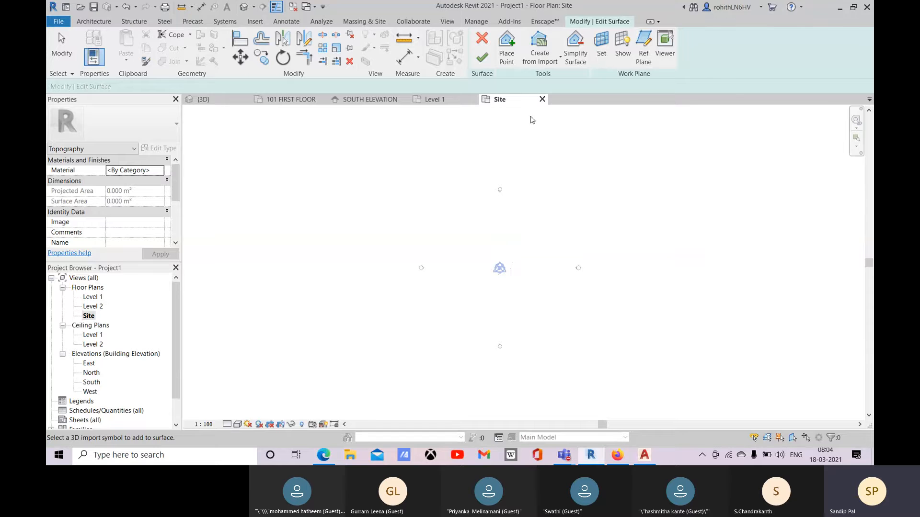
click(540, 54)
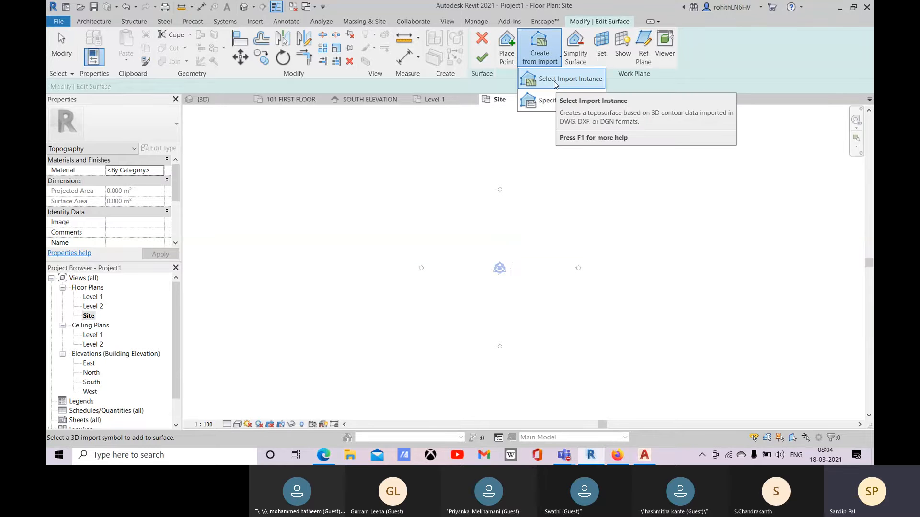
click(555, 79)
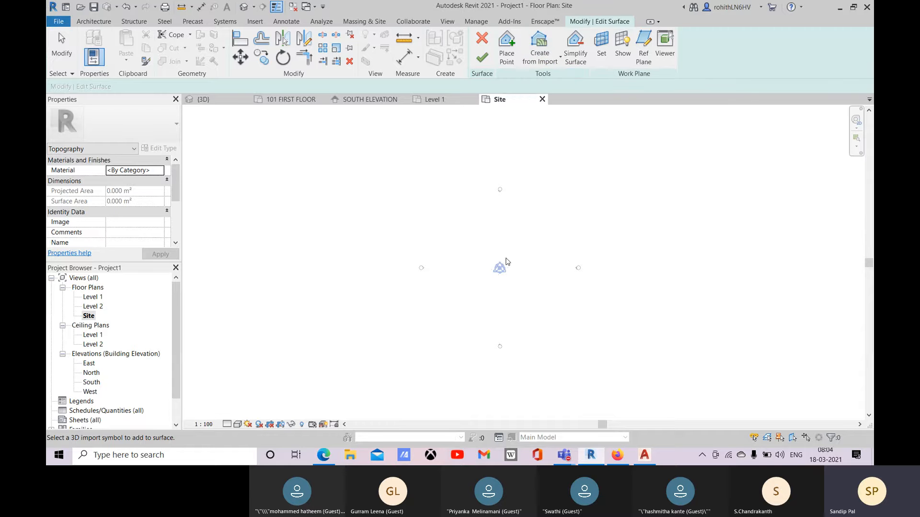
scroll(511, 267, up, 2)
- Try to specify a points file for the surface, check the available file types, and cancel the file selection
click(551, 59)
click(562, 102)
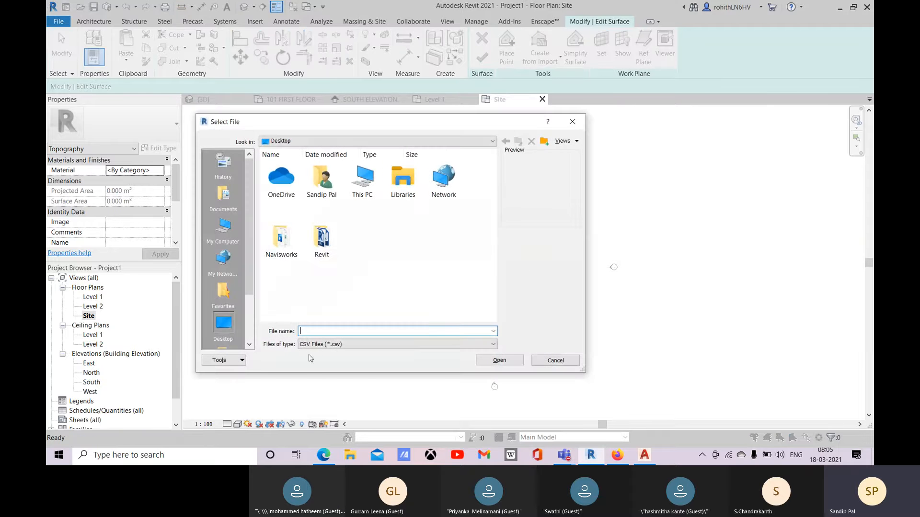
click(440, 344)
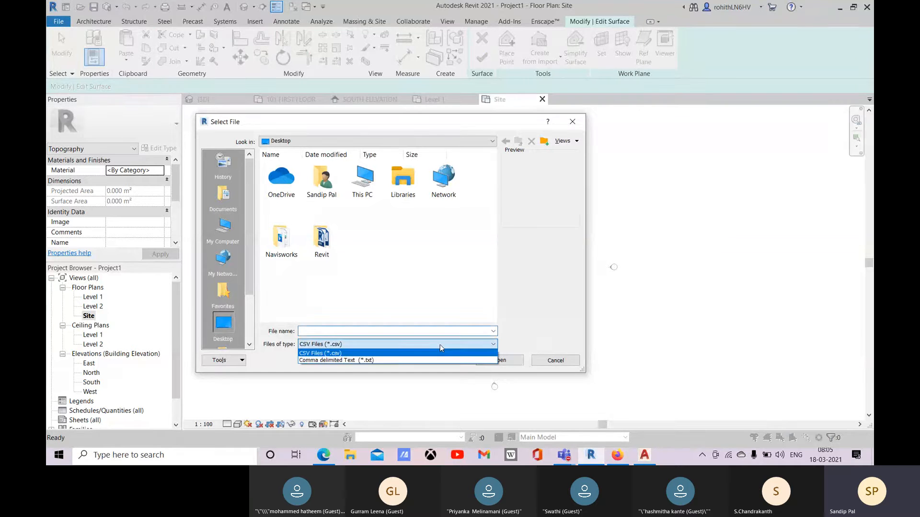
click(349, 368)
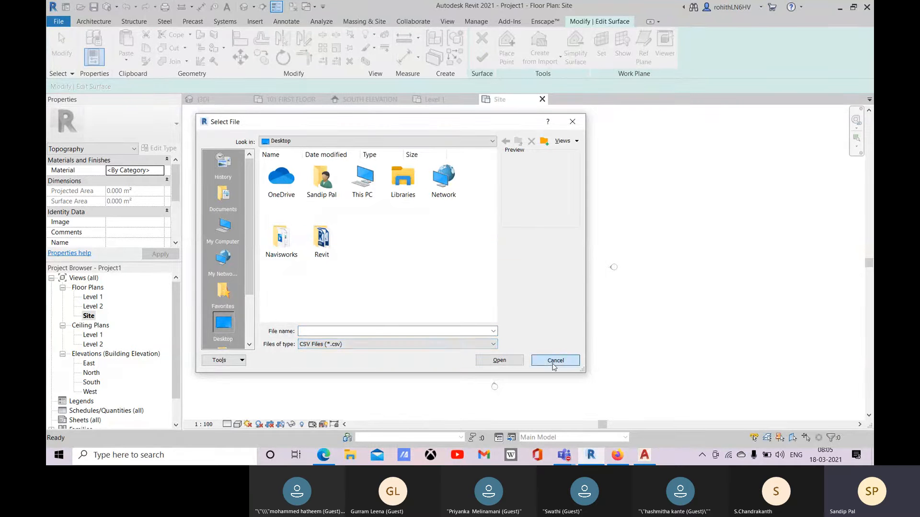
click(555, 361)
- Retry creating the surface from an import instance near the site plan's origin
click(539, 55)
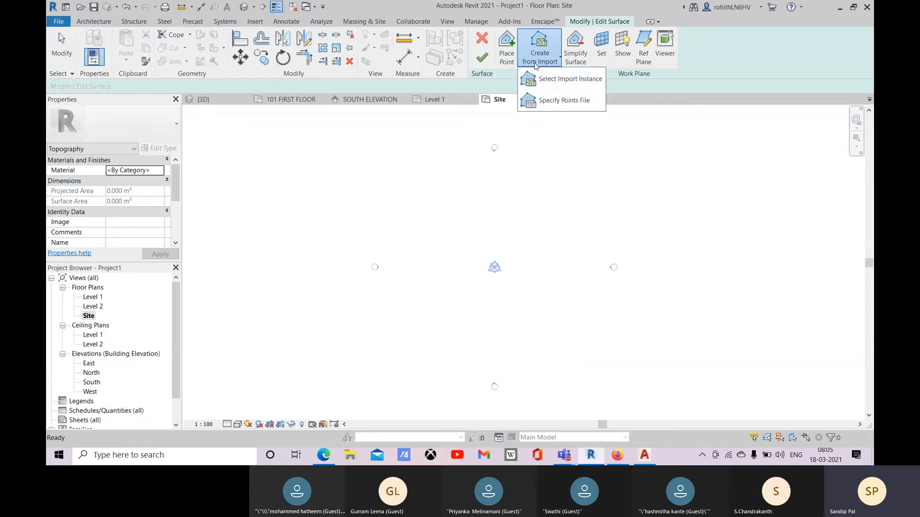
click(556, 81)
click(539, 55)
click(563, 82)
scroll(510, 267, up, 2)
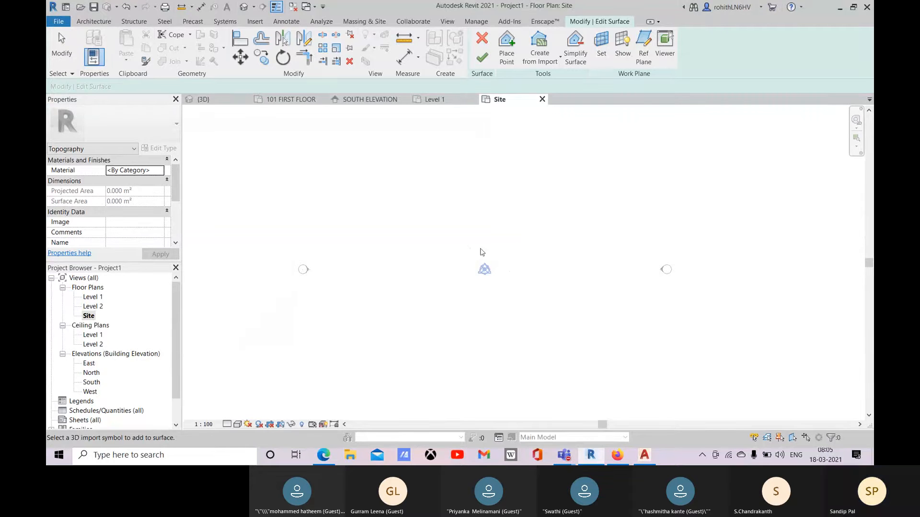
- Check the Level 1 plan and the project's linked CAD formats for the point drawing
click(431, 104)
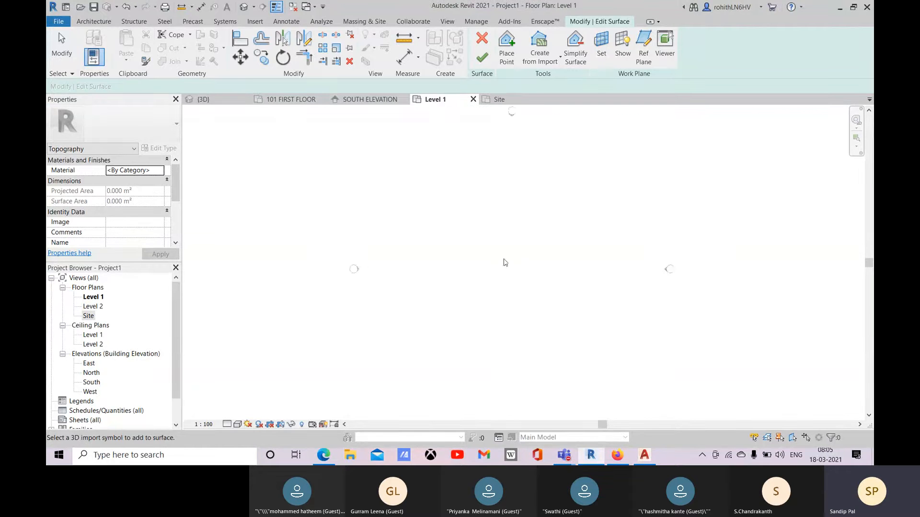
click(498, 103)
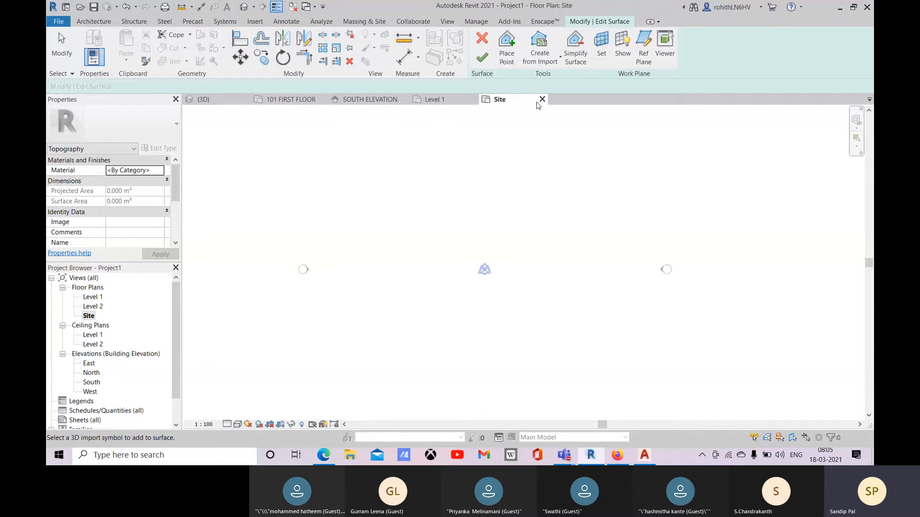
click(256, 22)
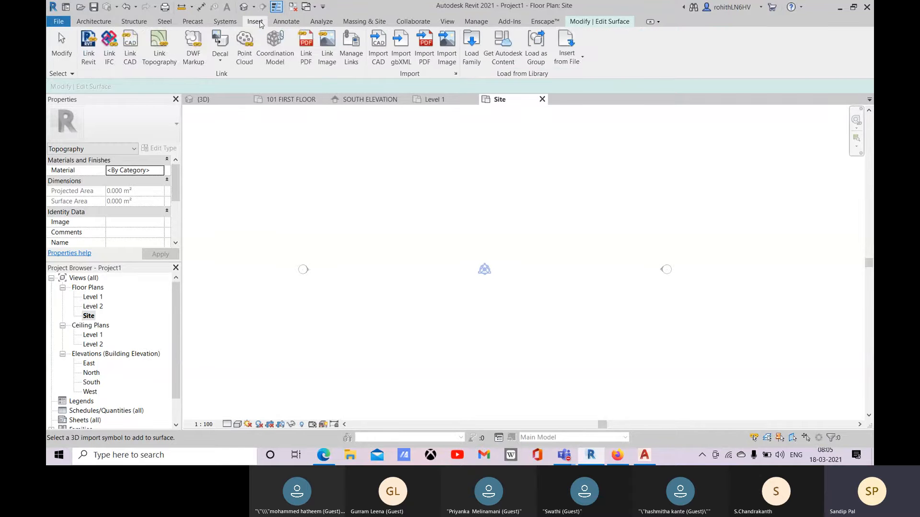
click(359, 62)
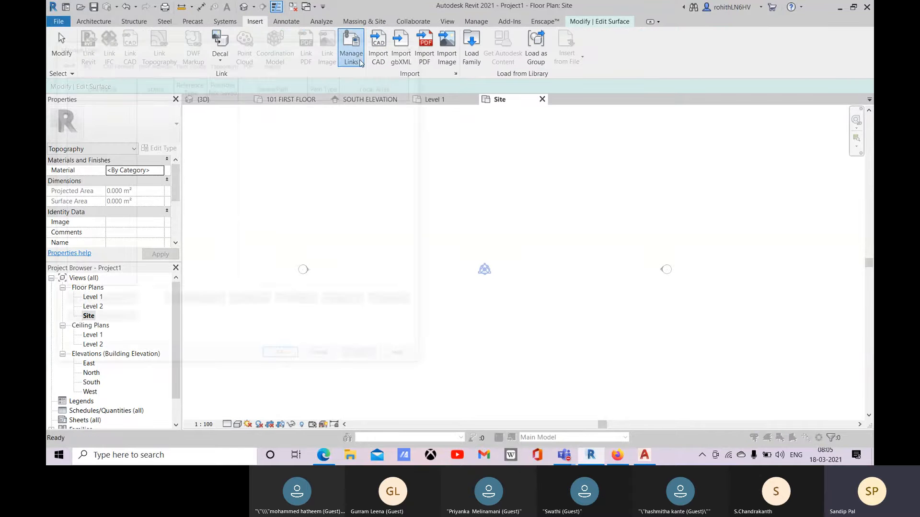
click(113, 60)
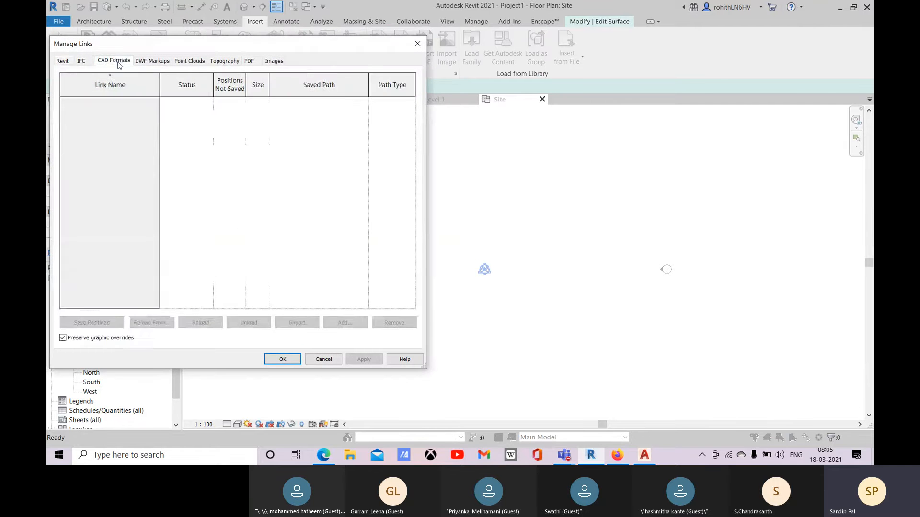
click(418, 44)
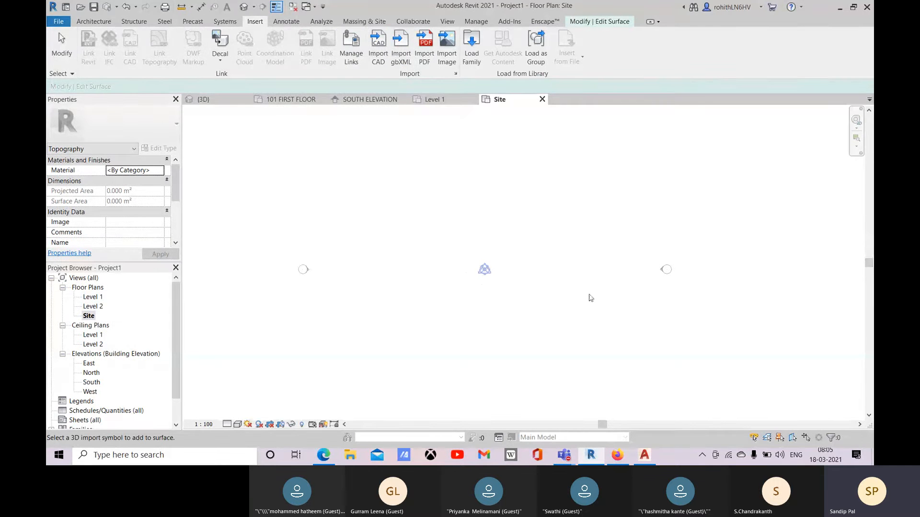
- Examine the area around the origin for the imported points and cancel the toposurface edit
scroll(522, 286, up, 2)
scroll(77, 225, down, 3)
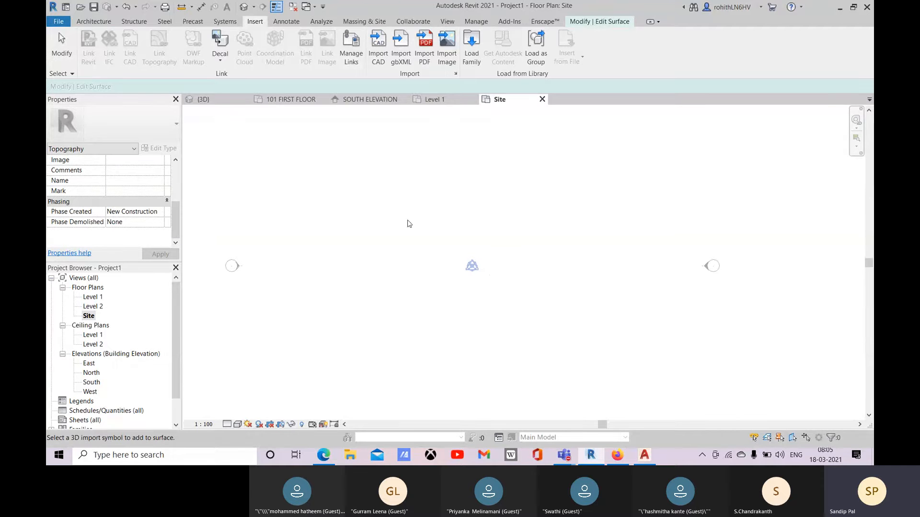
scroll(530, 254, up, 2)
scroll(446, 277, down, 3)
scroll(460, 206, down, 3)
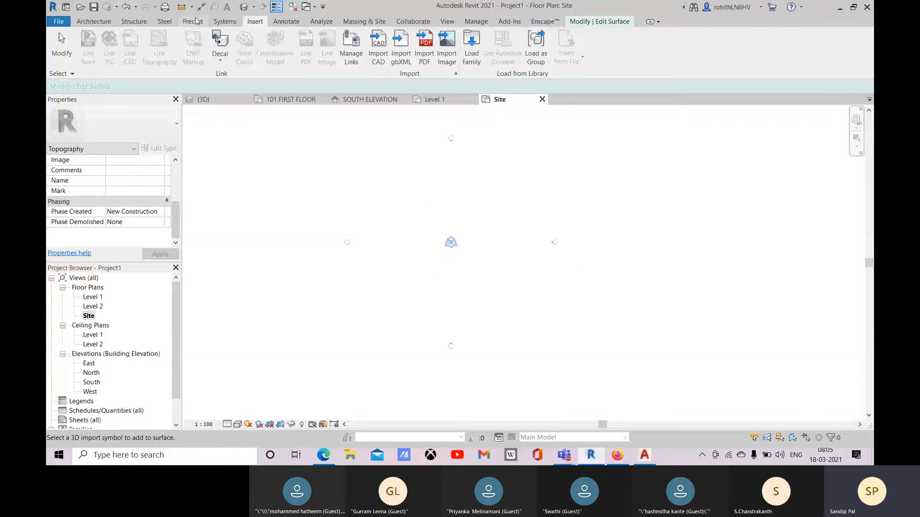
key(Escape)
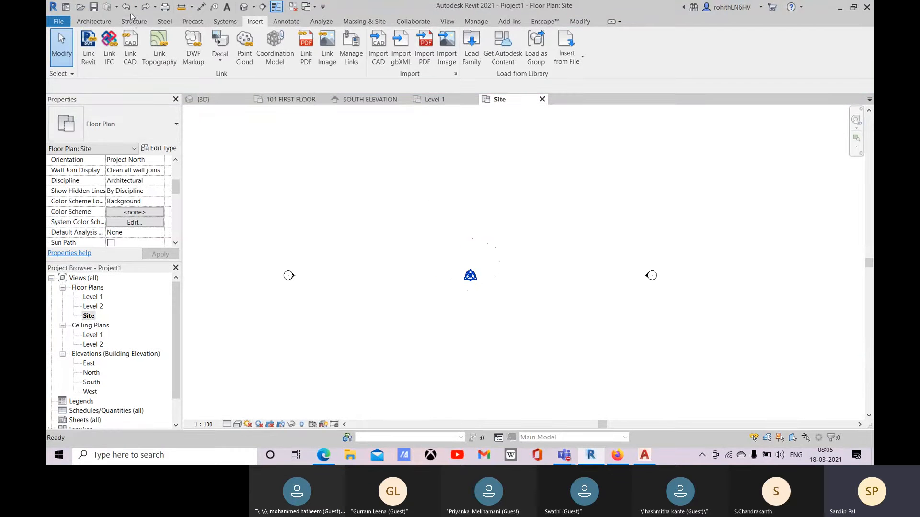
- Unpin the imported Point File.dwg in the site plan and check whether its points appear in the Level 1 plan
click(498, 265)
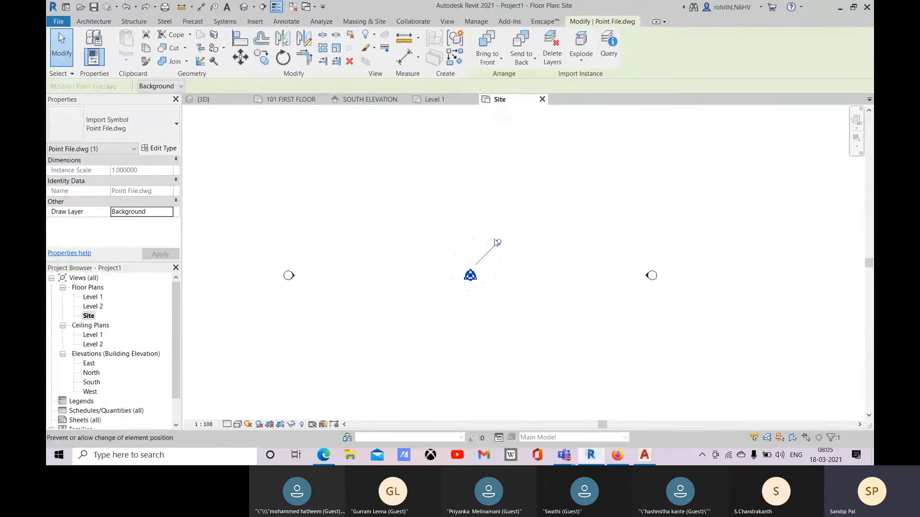
click(434, 99)
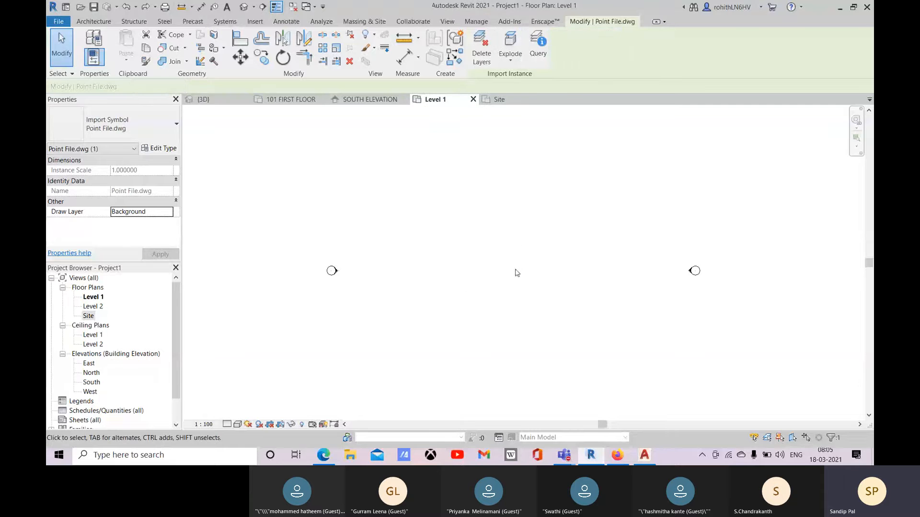
click(498, 99)
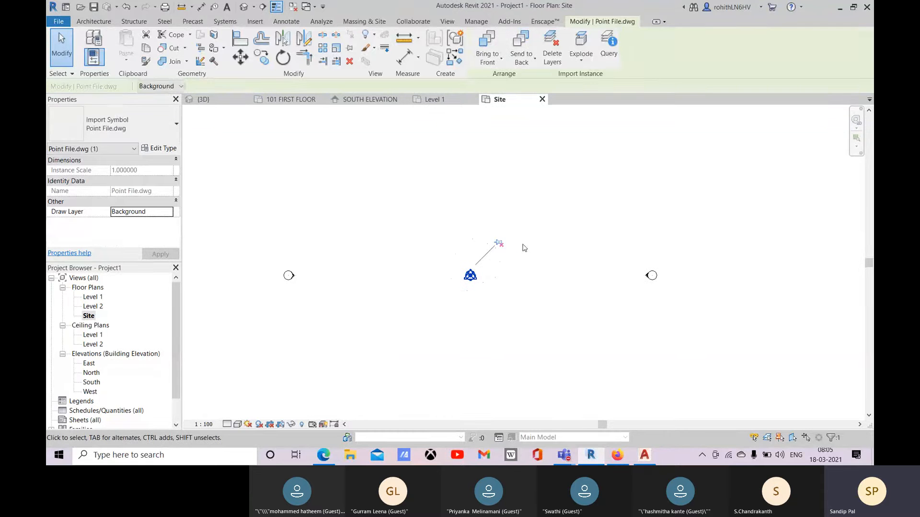
click(569, 217)
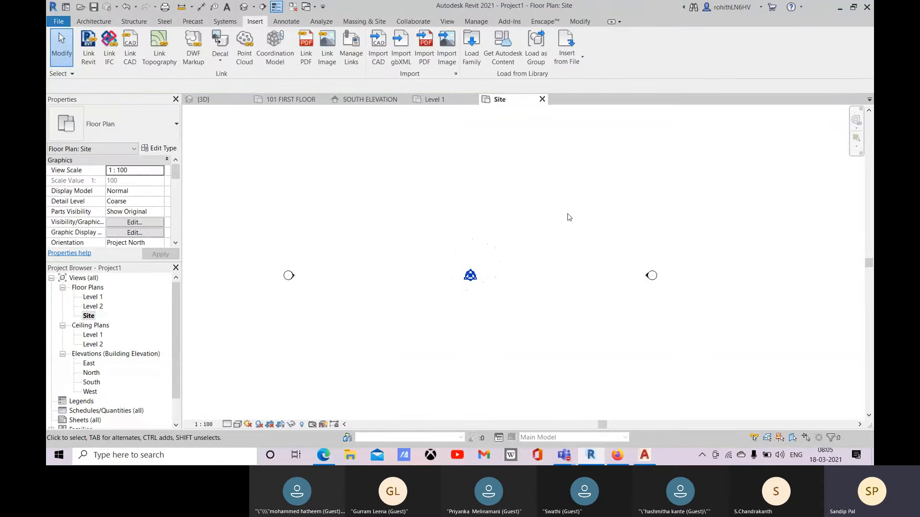
click(495, 278)
click(567, 267)
- Try to create a toposurface from the import instance in the site plan, and cancel the surface edit
click(378, 21)
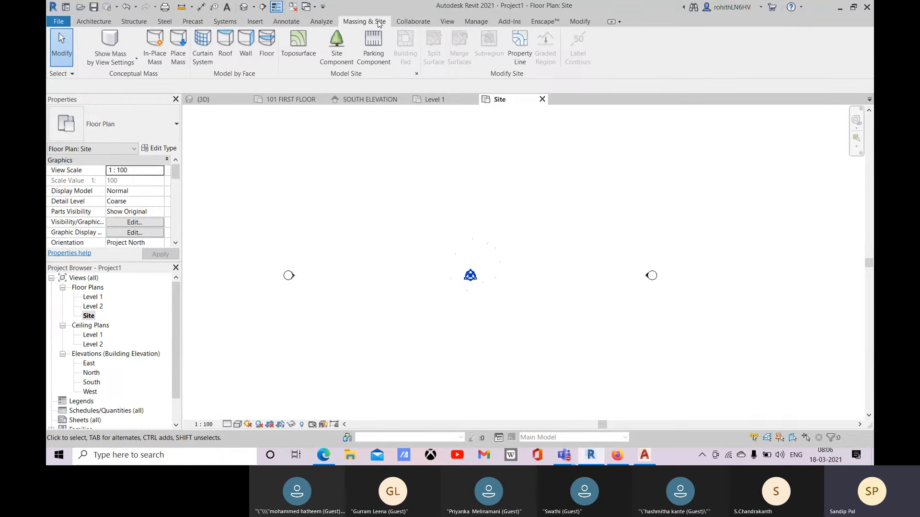
click(300, 53)
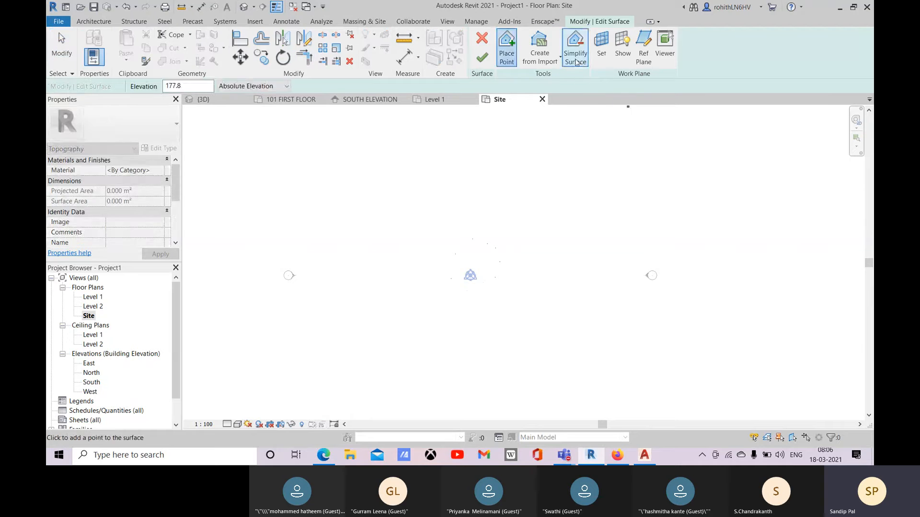
scroll(474, 290, down, 2)
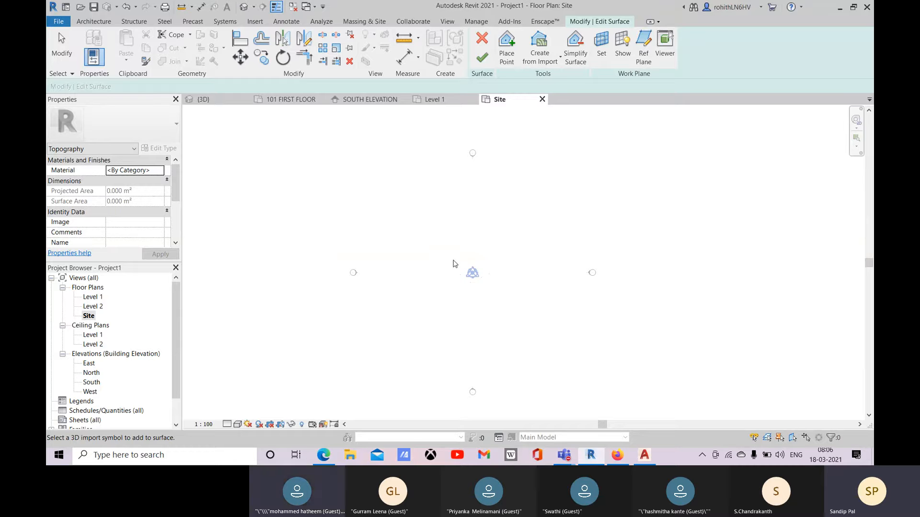
click(489, 41)
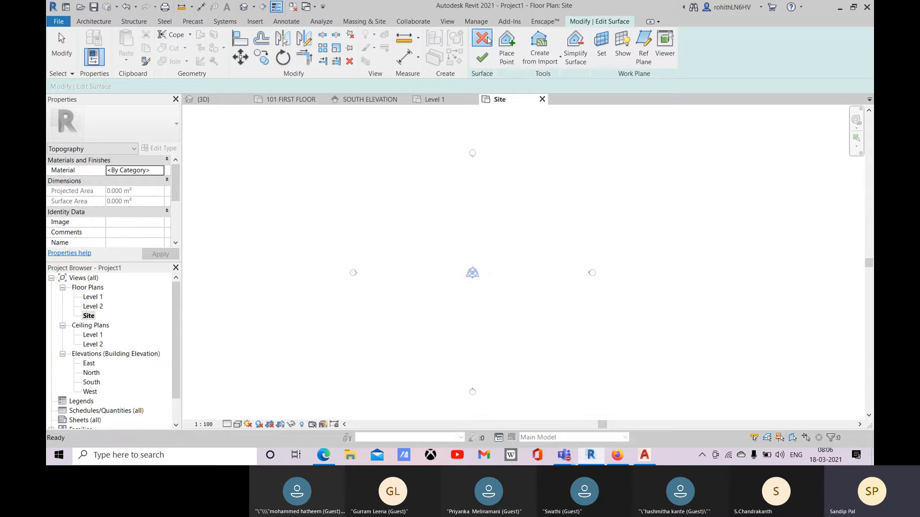
- Delete the imported Point File.dwg around the origin of the site plan
scroll(477, 267, up, 3)
click(504, 268)
click(526, 275)
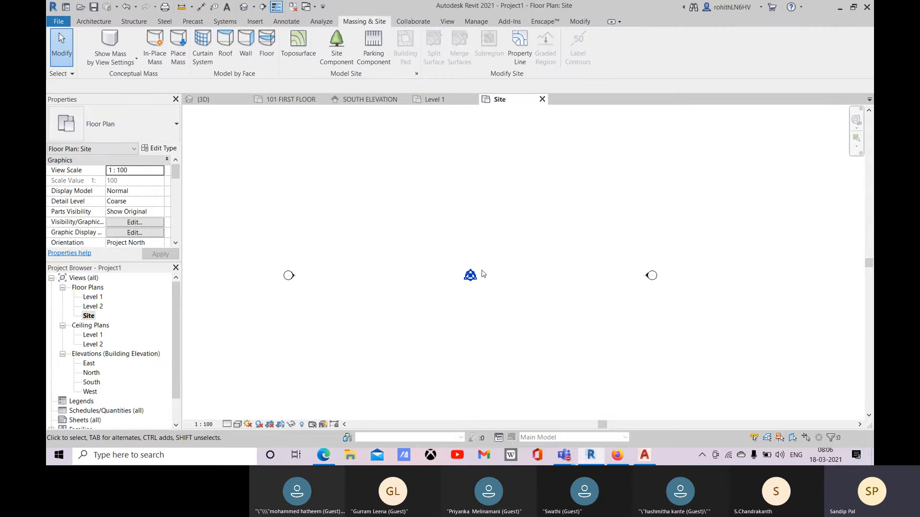
- Link Point File.dwg into the site plan with Current view only off, Auto - Origin to Internal Origin positioning, placed at Level 1
click(256, 22)
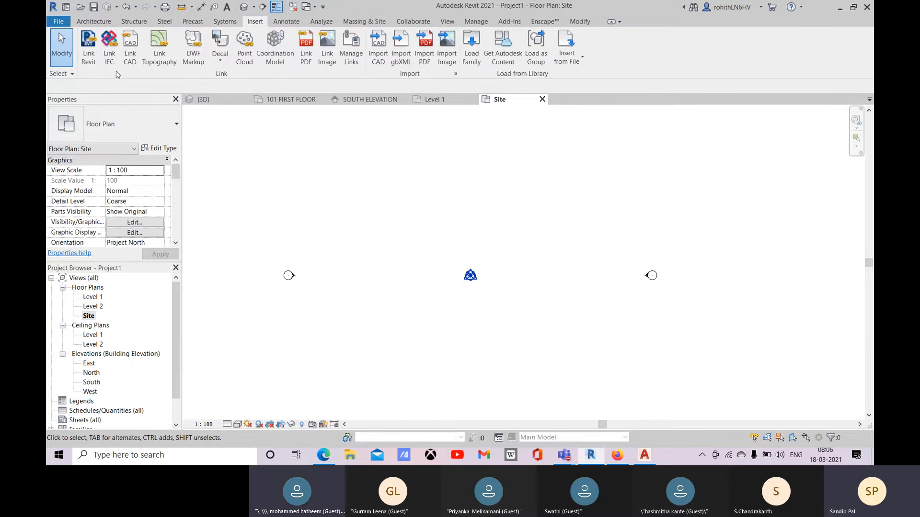
click(130, 48)
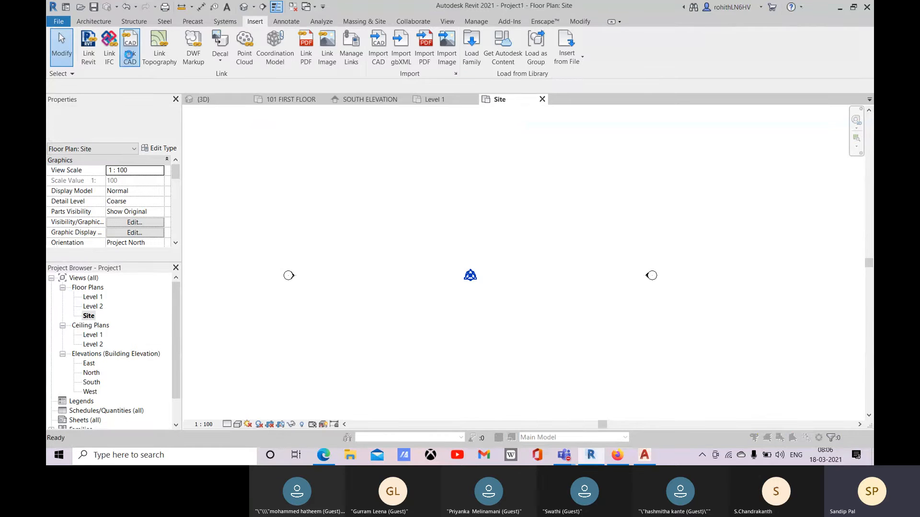
click(144, 290)
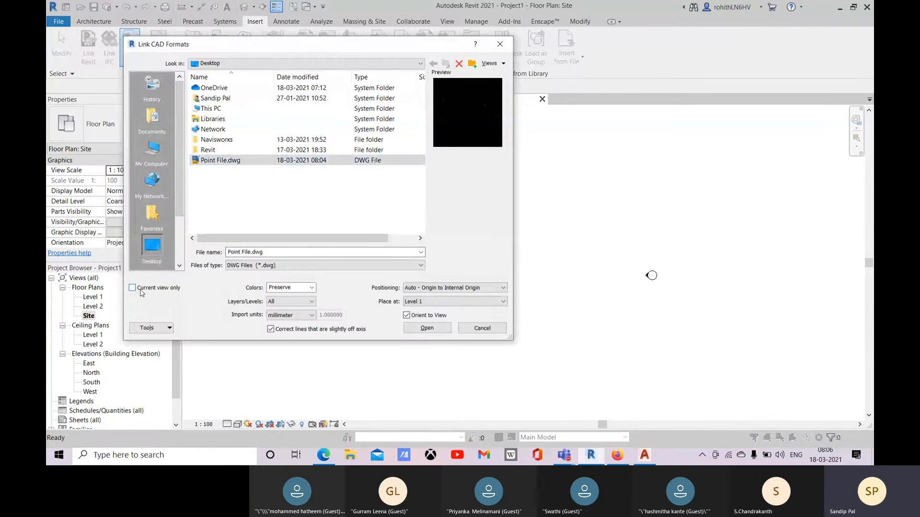
click(421, 302)
click(439, 308)
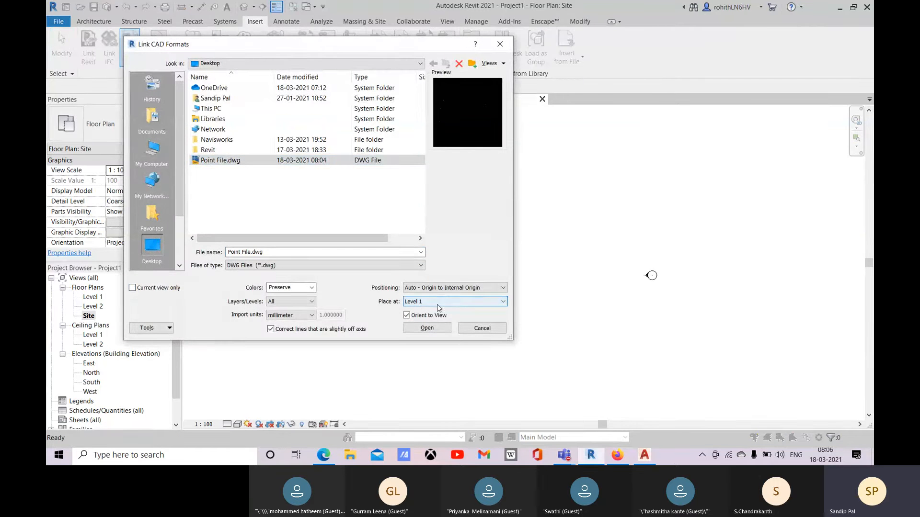
click(426, 329)
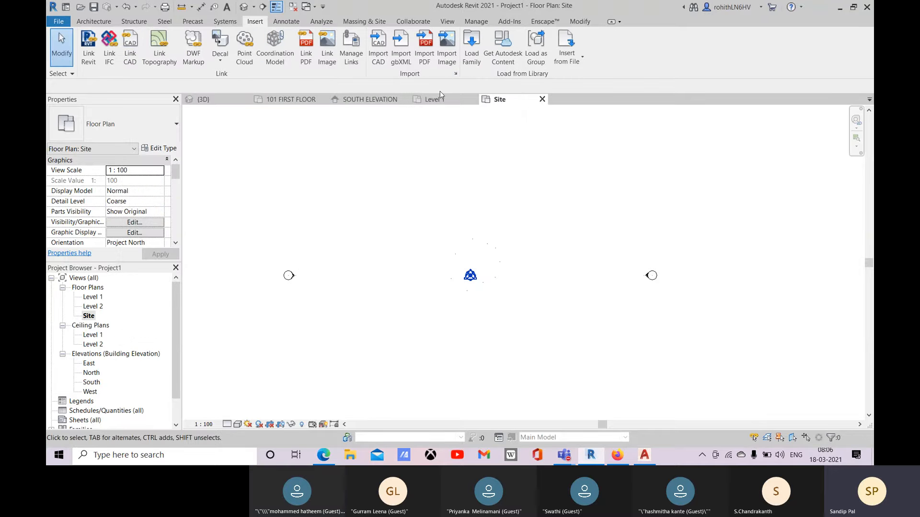
- Start a toposurface from the linked Point File.dwg instance, adding points from layer 0
click(363, 21)
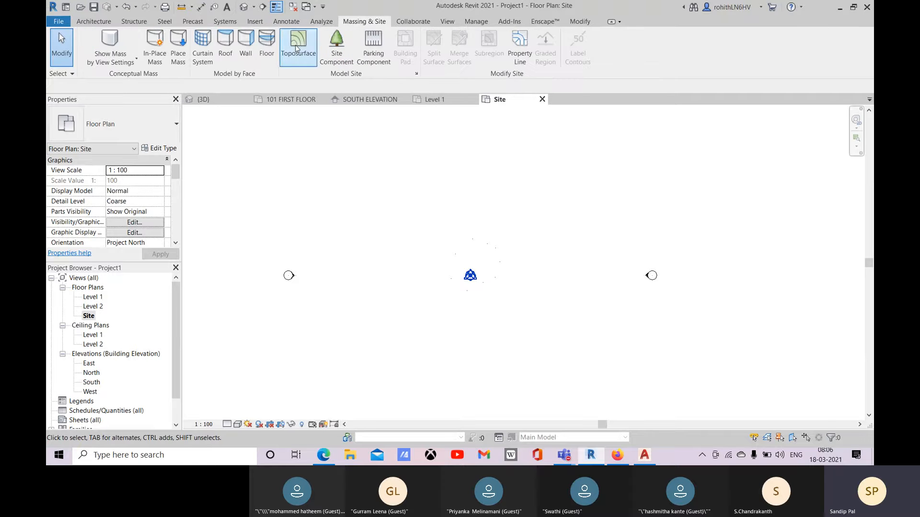
click(284, 55)
click(540, 54)
click(616, 78)
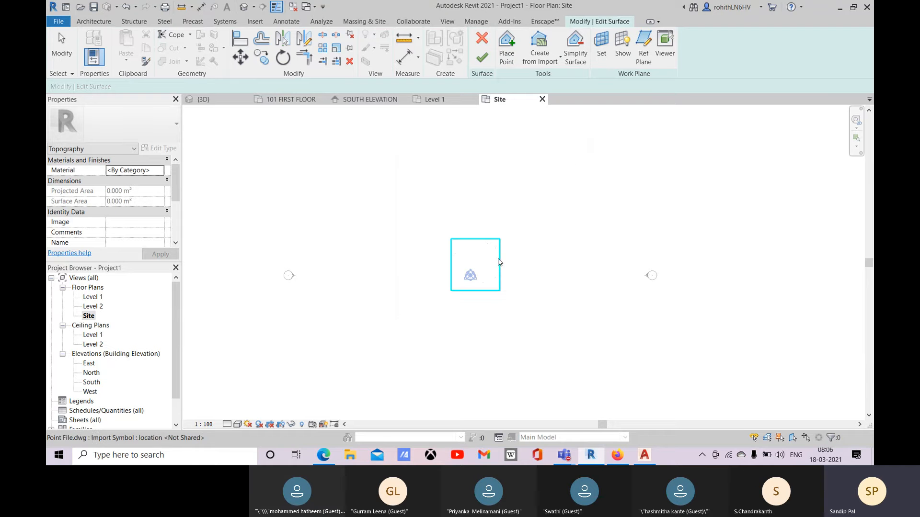
click(499, 262)
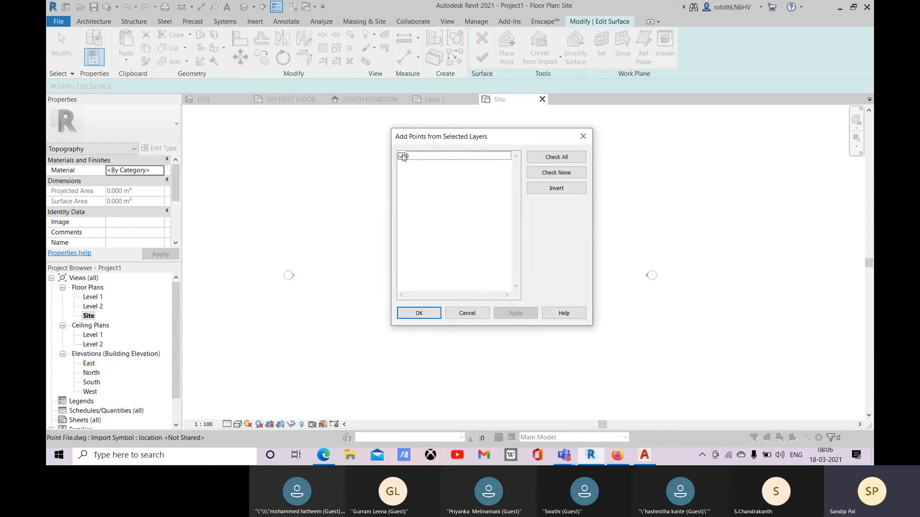
drag(441, 138, 470, 140)
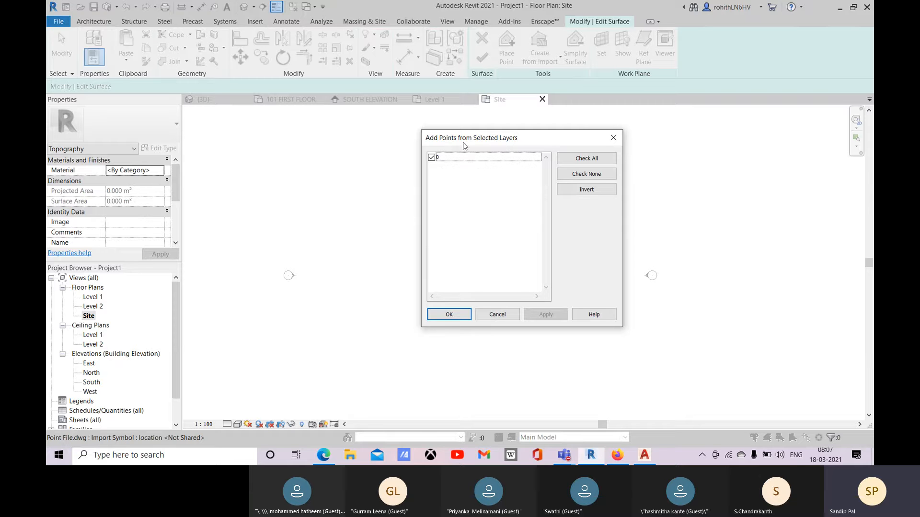
drag(463, 142, 511, 148)
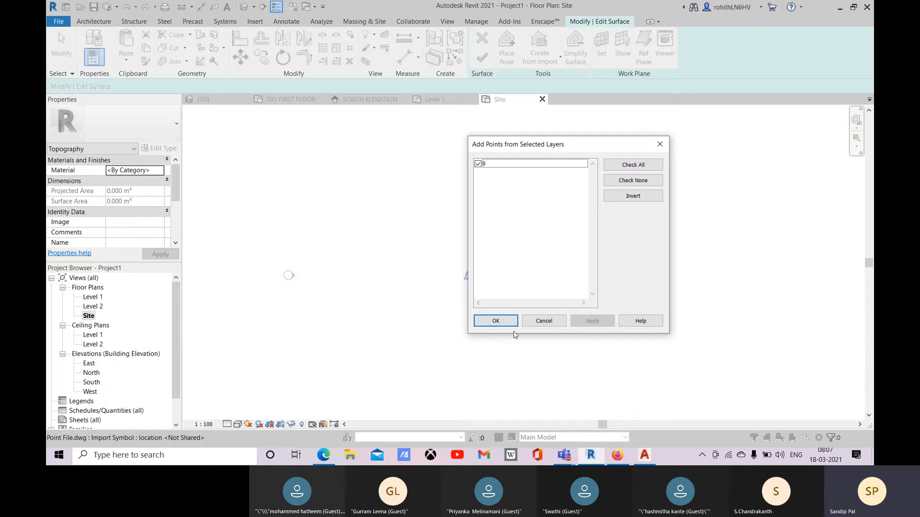
click(500, 323)
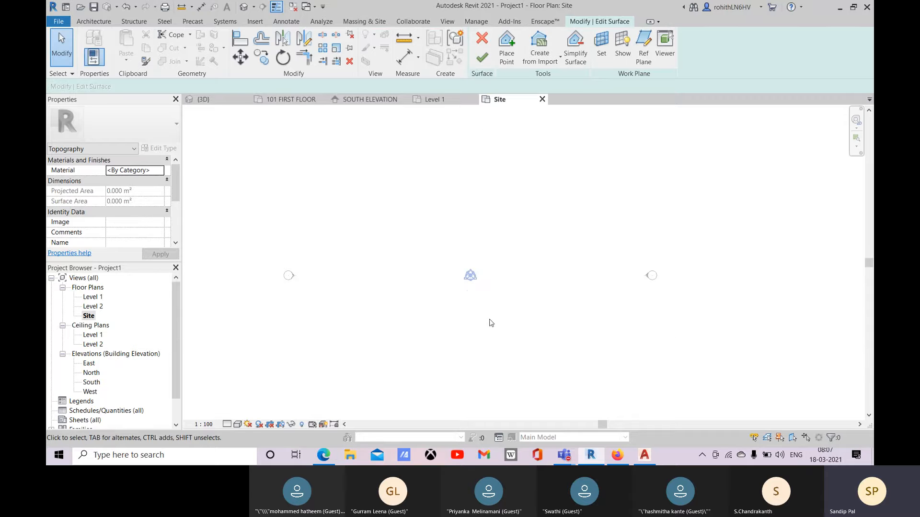
- Try to finish the toposurface in the site plan and dismiss the error
click(487, 63)
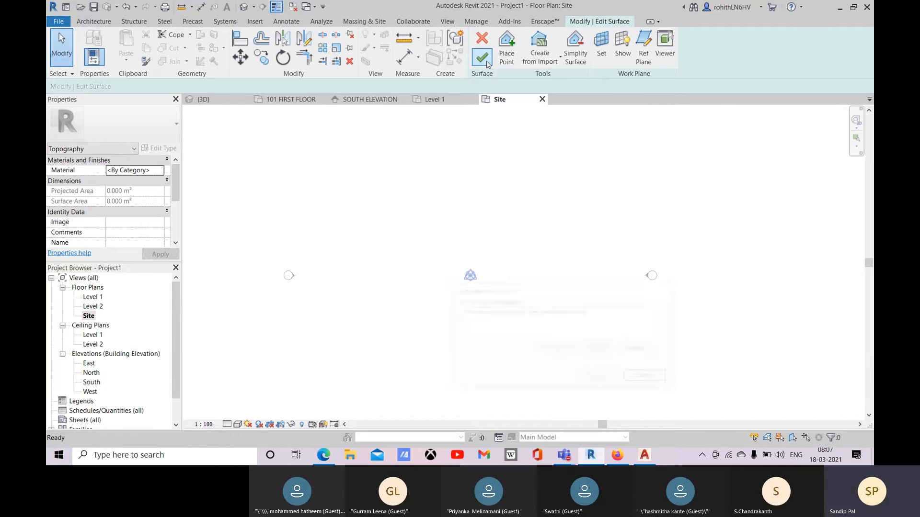
drag(581, 289, 570, 247)
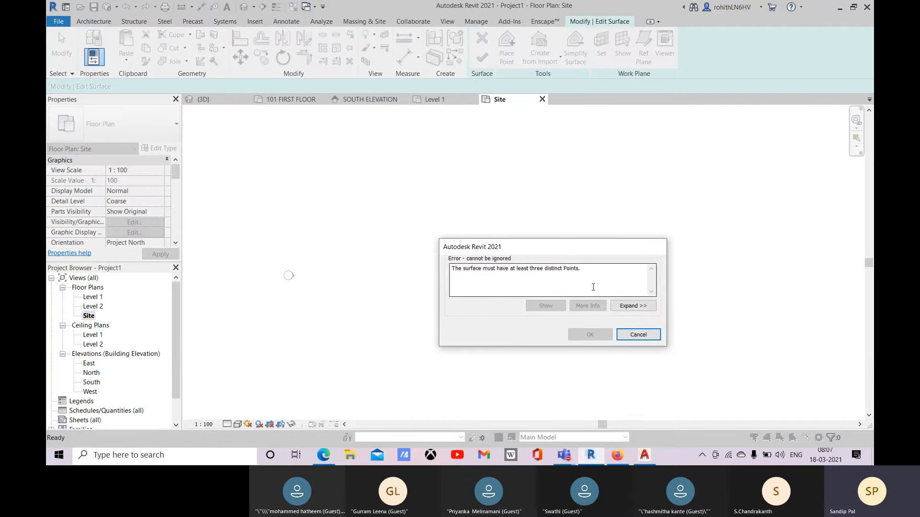
click(623, 334)
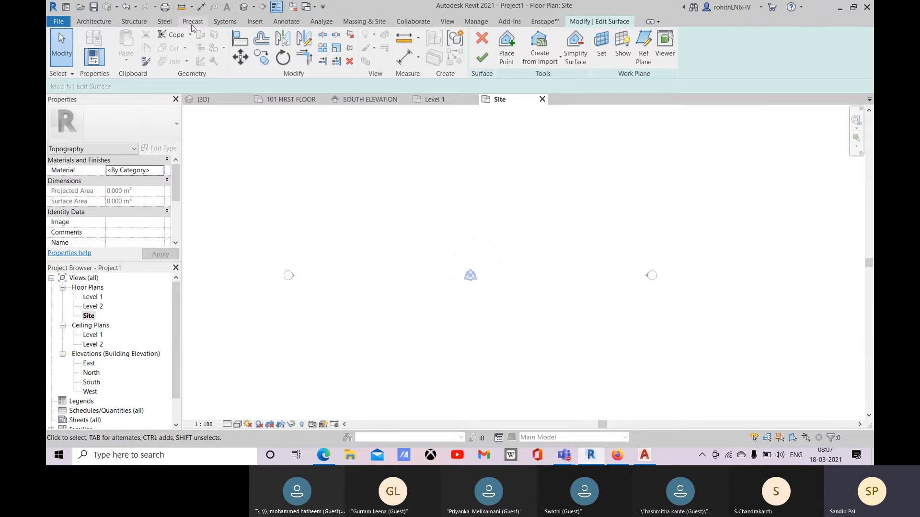
- Open the default 3D view during the surface edit and examine the area for surface points
click(200, 99)
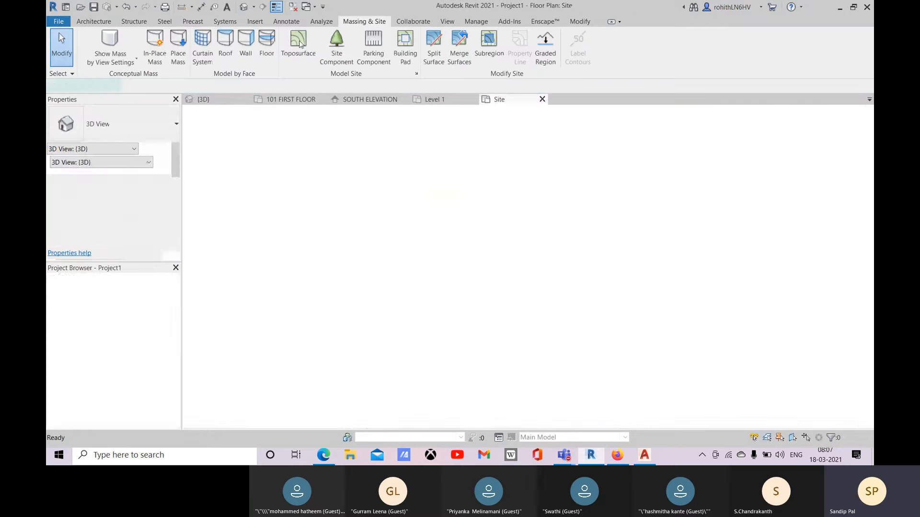
click(298, 45)
click(244, 8)
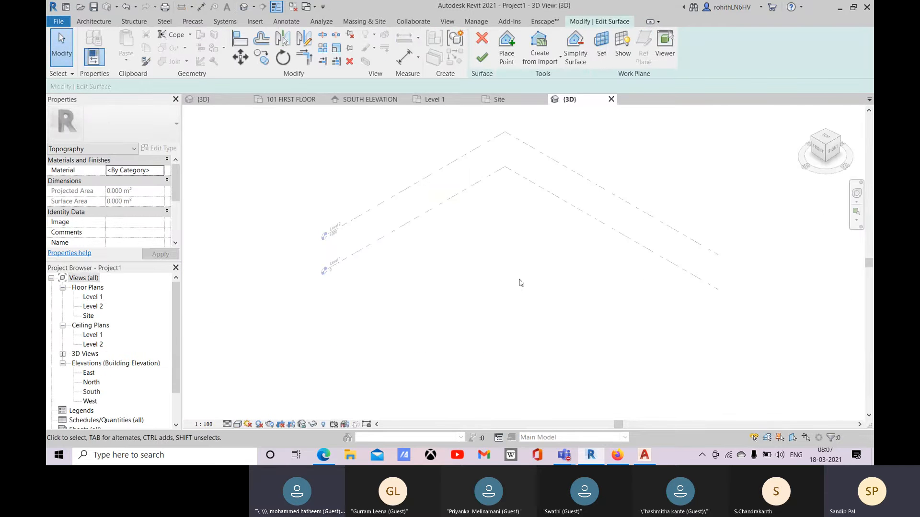
scroll(527, 292, up, 5)
scroll(494, 302, up, 2)
scroll(498, 287, down, 4)
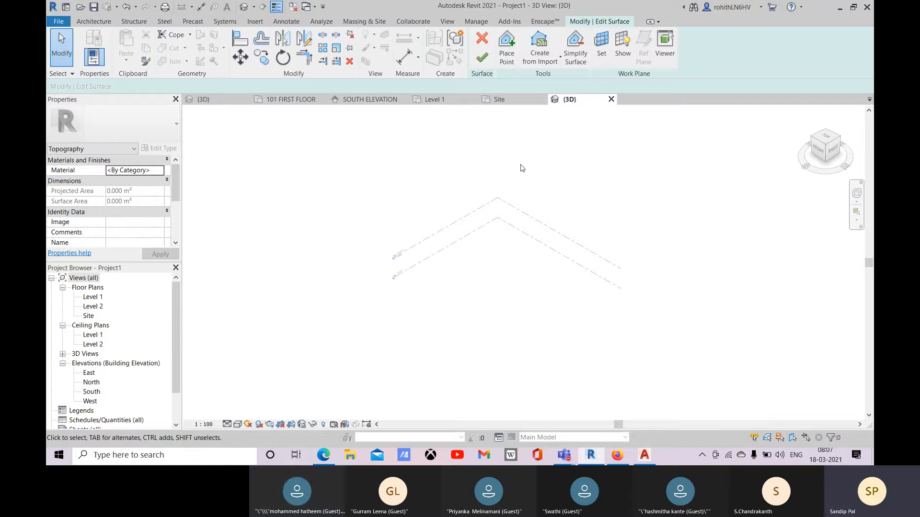
- Retry finishing the toposurface from the 3D view and quit the surface edit, discarding its changes
click(482, 58)
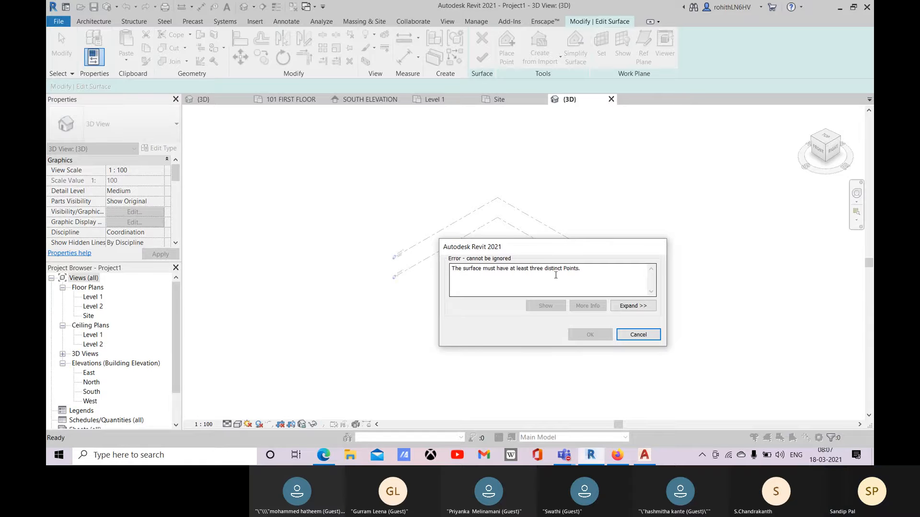
click(640, 335)
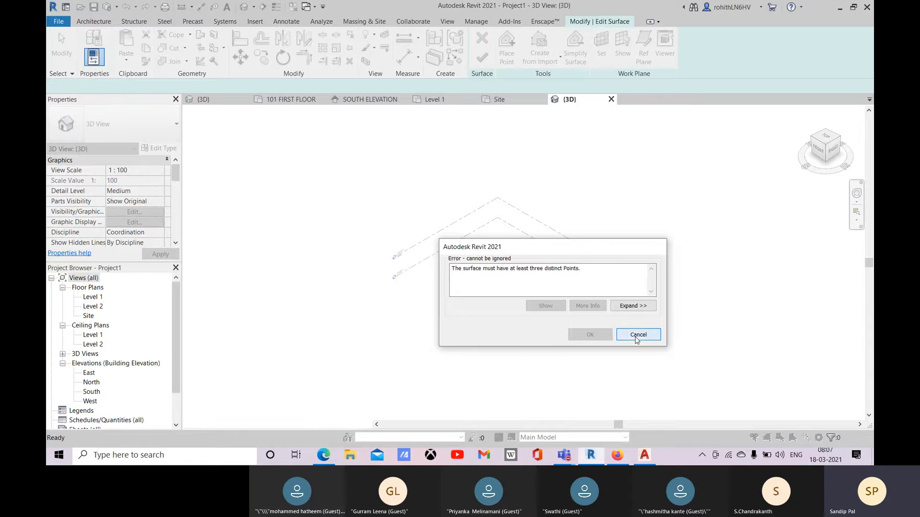
click(485, 42)
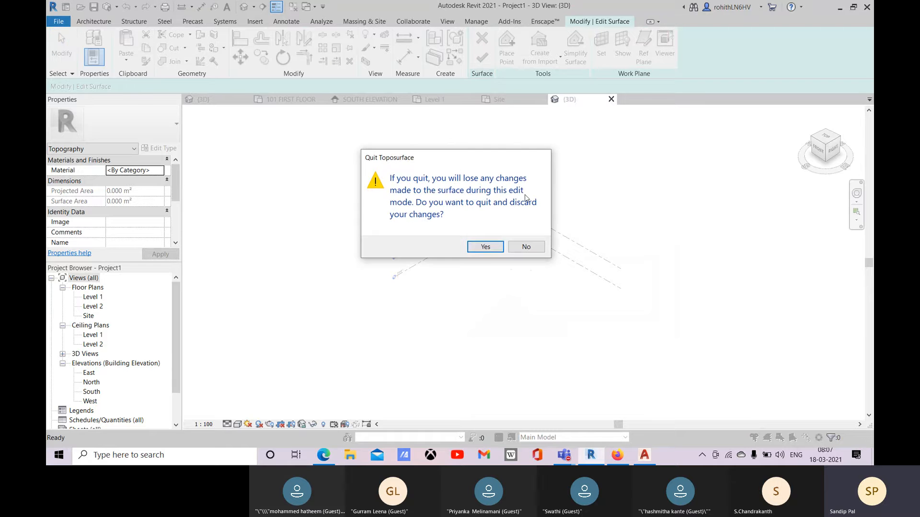
click(485, 246)
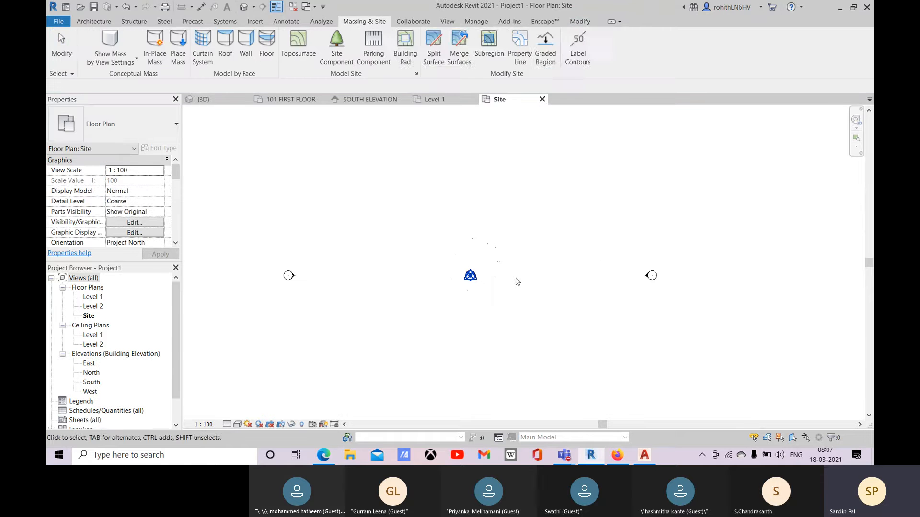
- Unpin the linked Point File.dwg in the default 3D view and examine its points
click(501, 268)
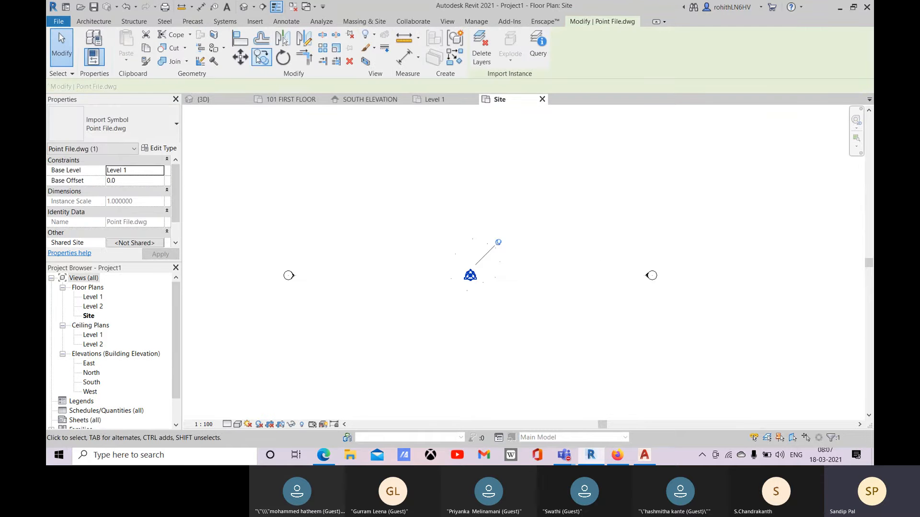
click(244, 7)
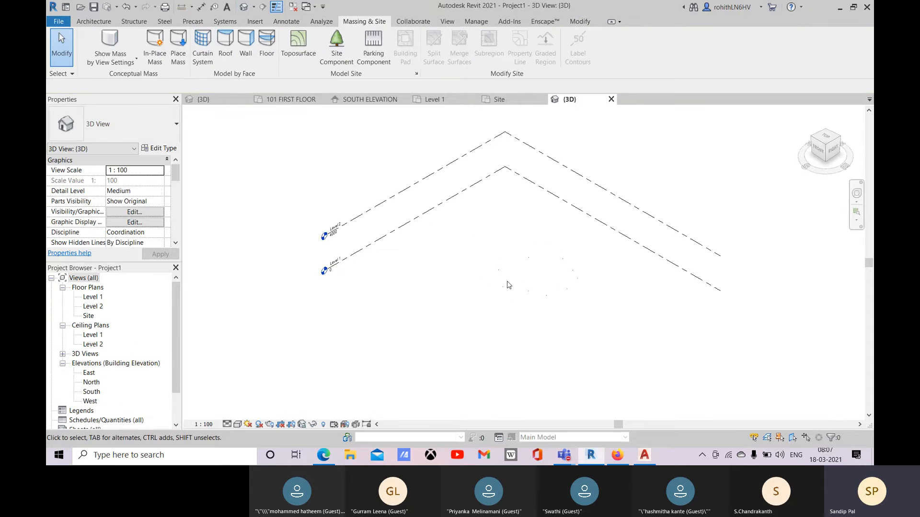
click(527, 275)
scroll(527, 275, up, 3)
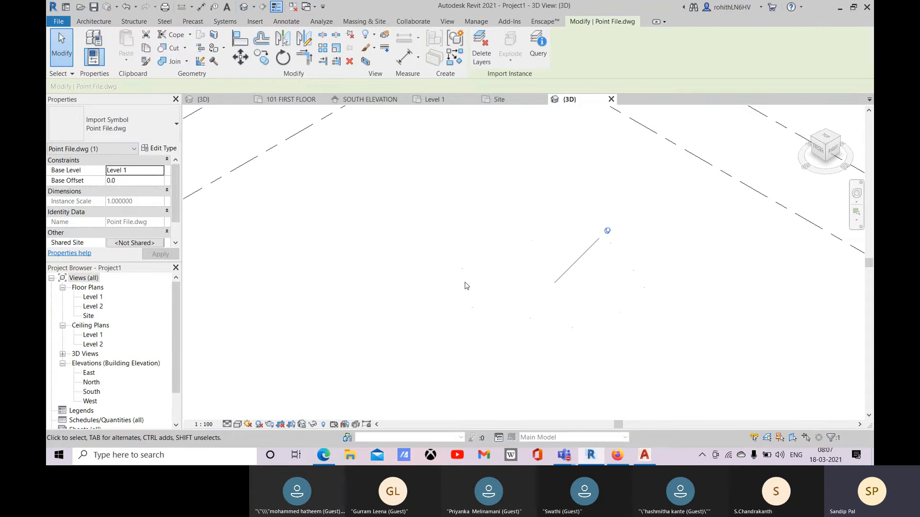
click(608, 231)
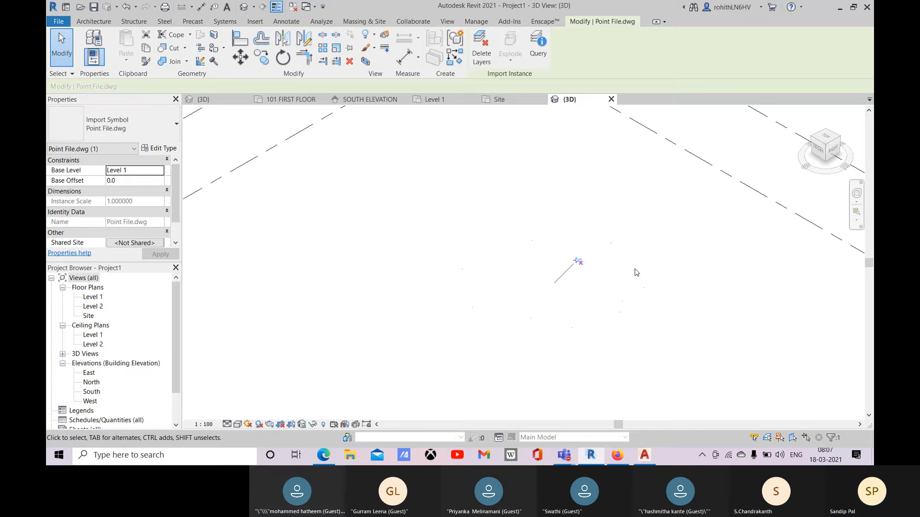
key(Escape)
middle_drag(646, 314, 620, 292)
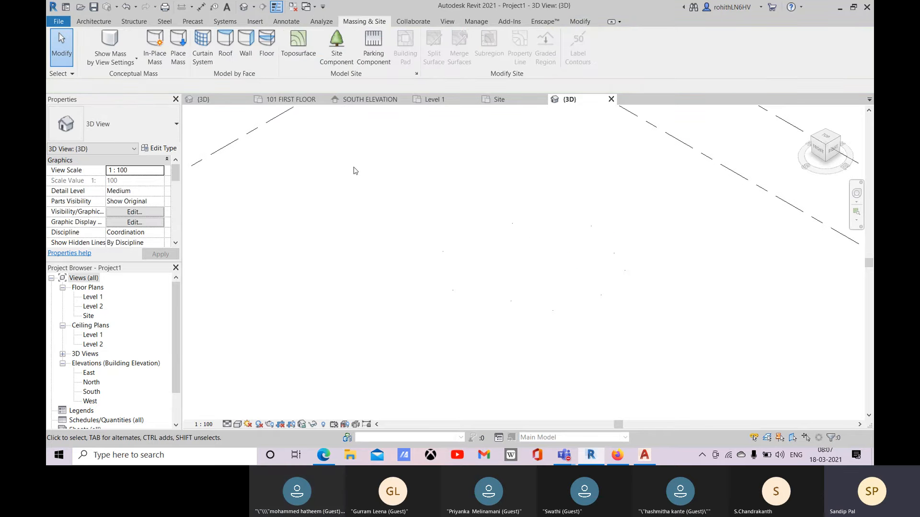
- Try to generate a new toposurface in the 3D view using the Point File.dwg points as the import instance
click(300, 55)
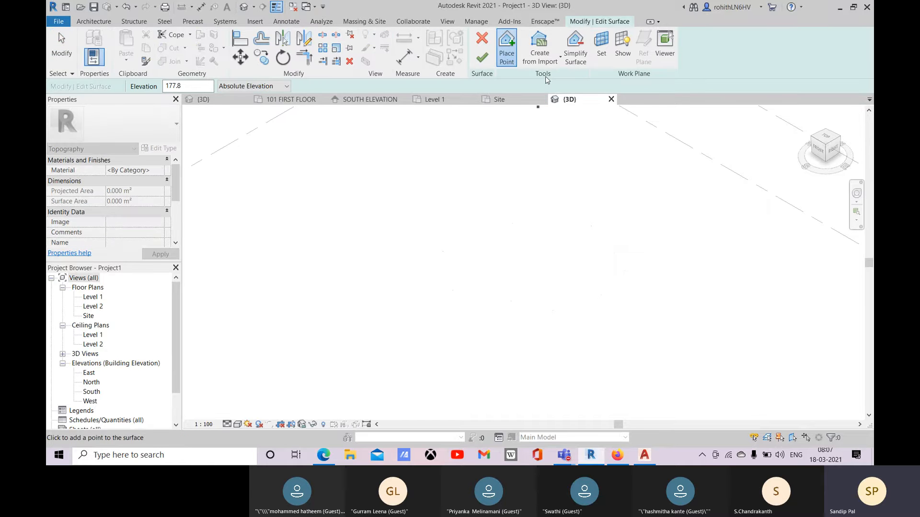
click(541, 56)
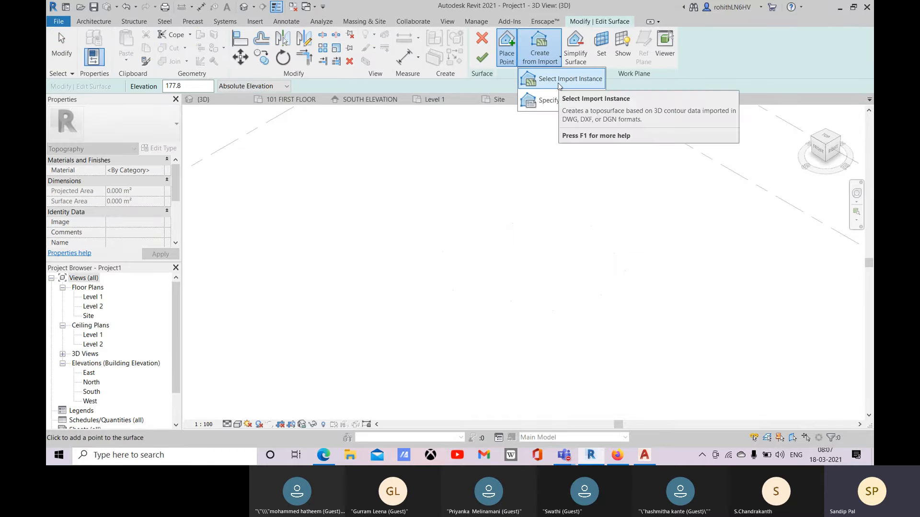
click(559, 84)
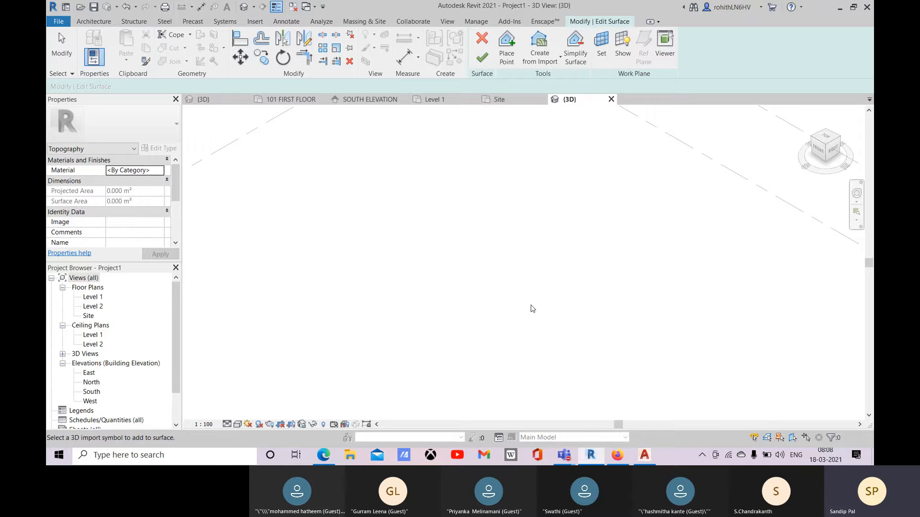
click(513, 305)
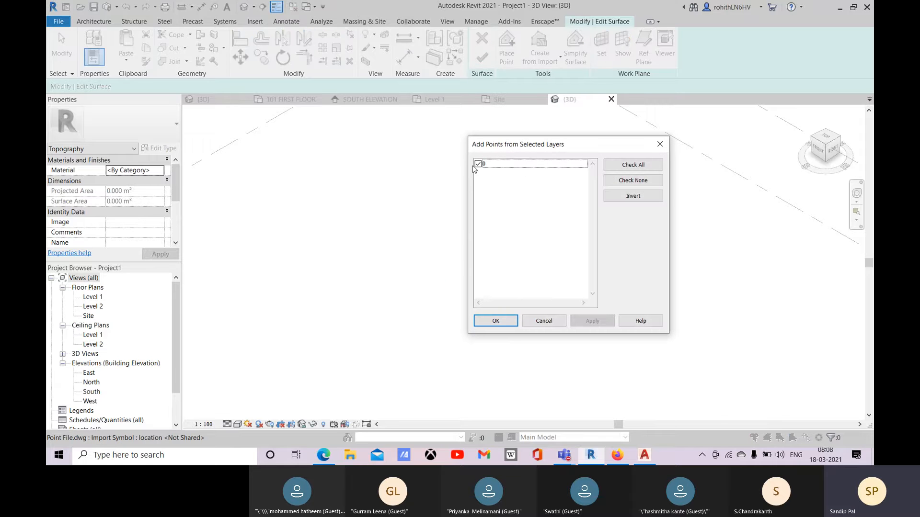
click(478, 165)
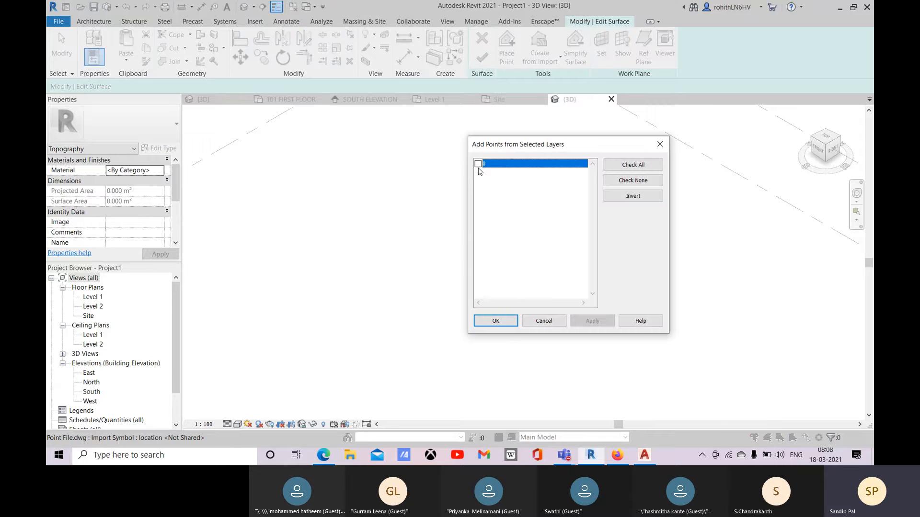
click(495, 320)
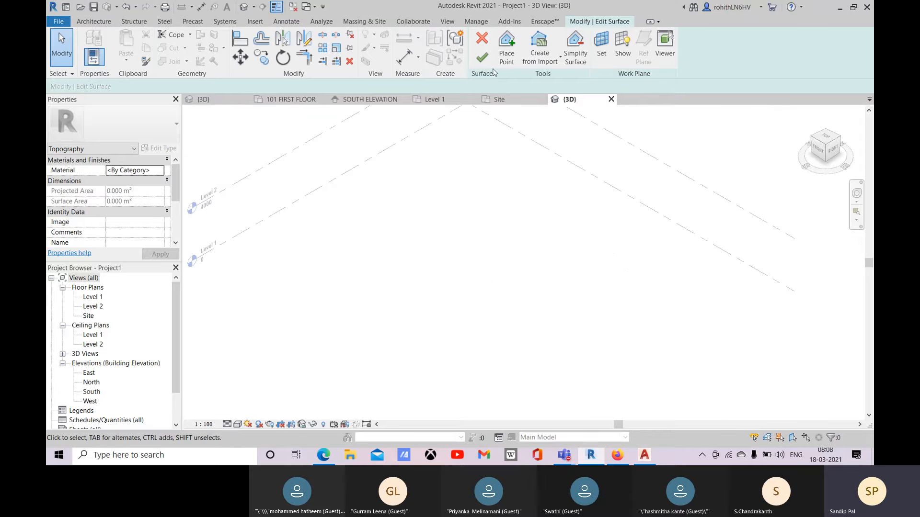
- Try to finish the surface, dismiss the error and cancel the surface edit
click(482, 58)
click(638, 334)
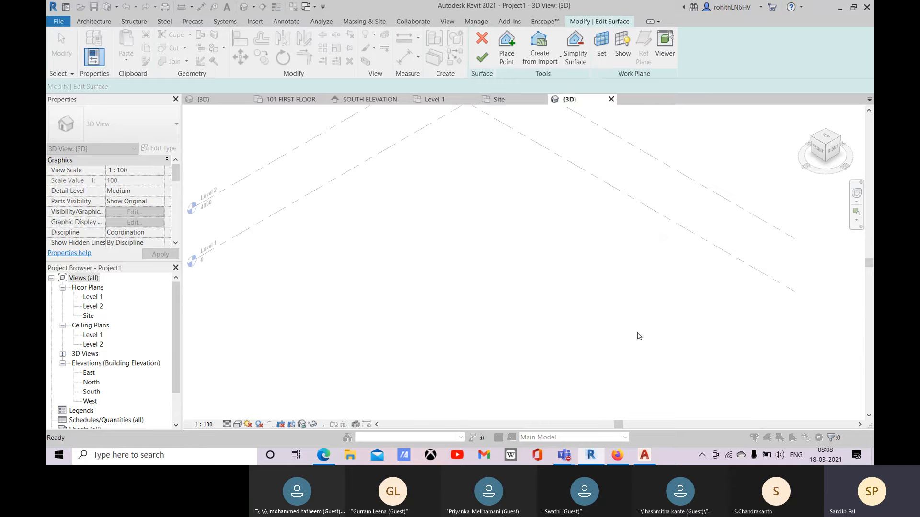
scroll(515, 318, down, 5)
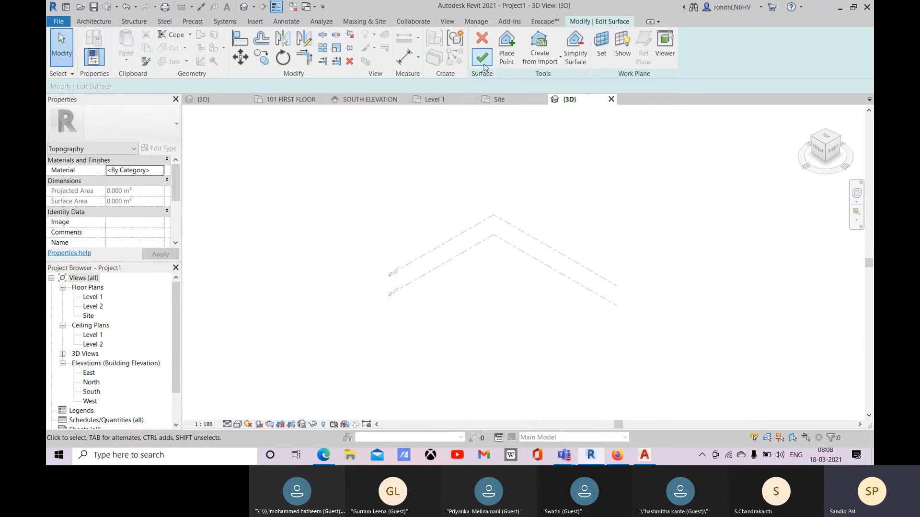
click(485, 42)
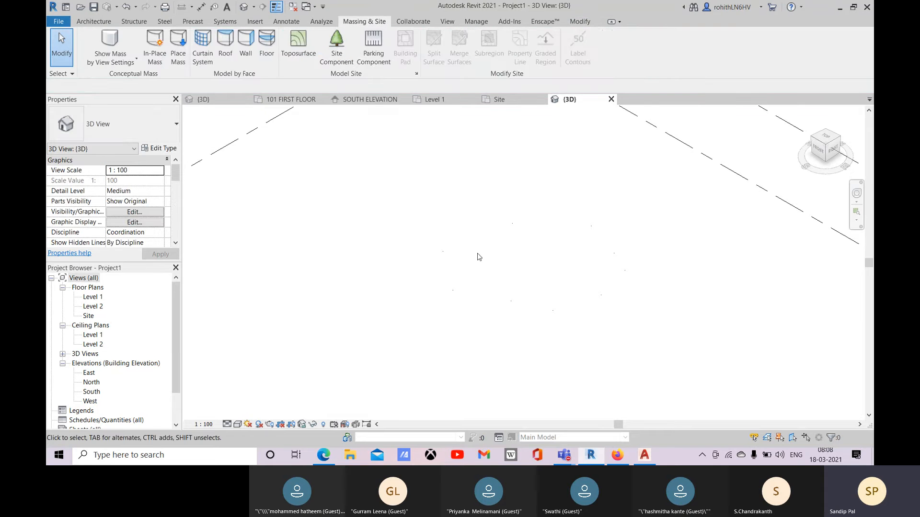
- Delete the Point File.dwg import from the 3D view
scroll(515, 293, down, 3)
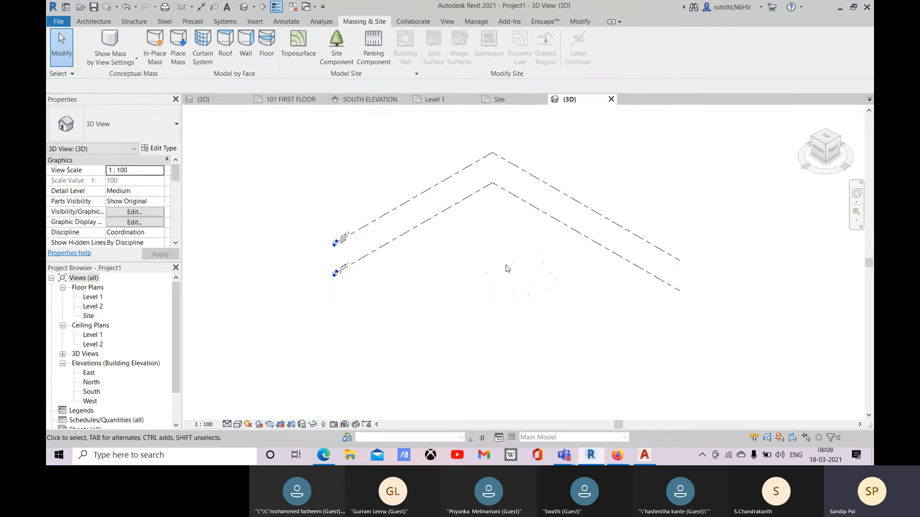
click(532, 295)
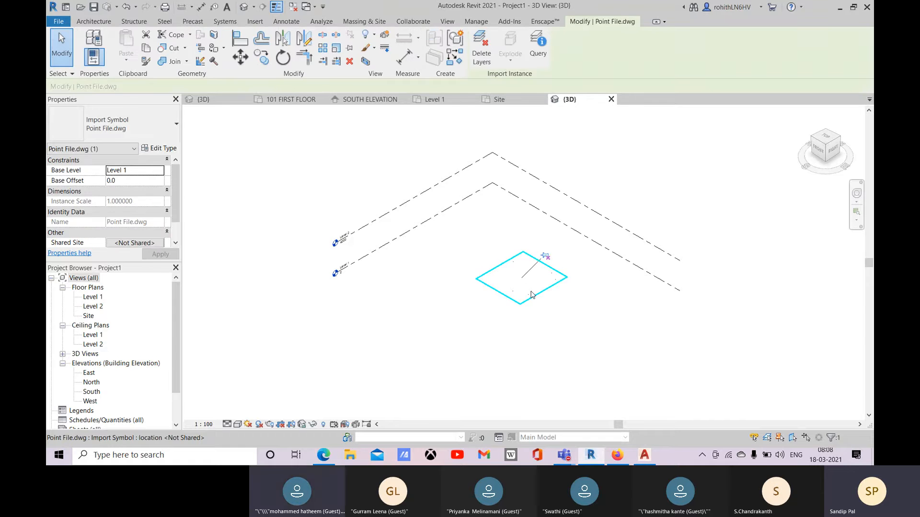
key(Delete)
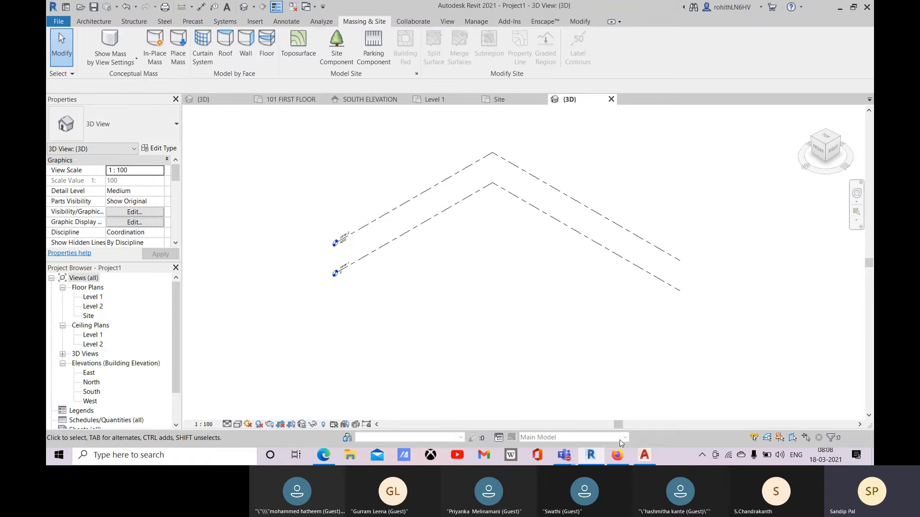
- Switch to AutoCAD and reopen the recent Point File drawing
click(654, 455)
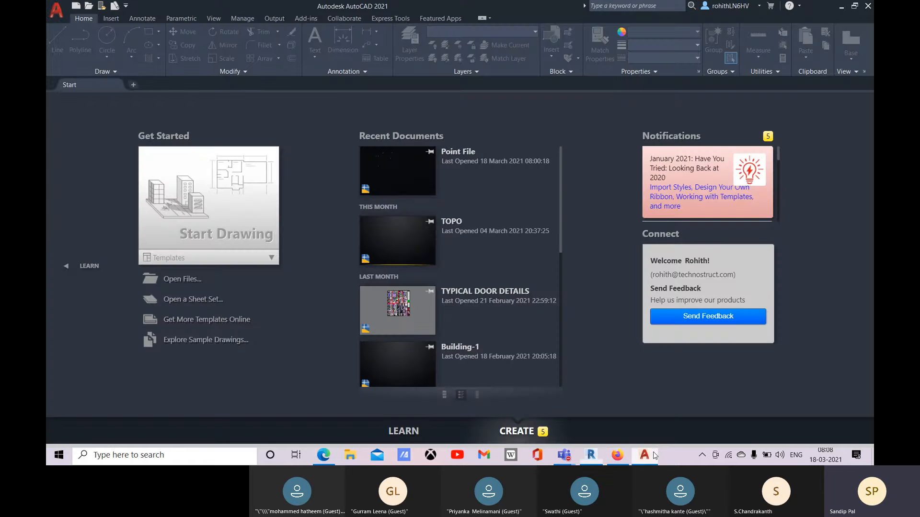
click(415, 249)
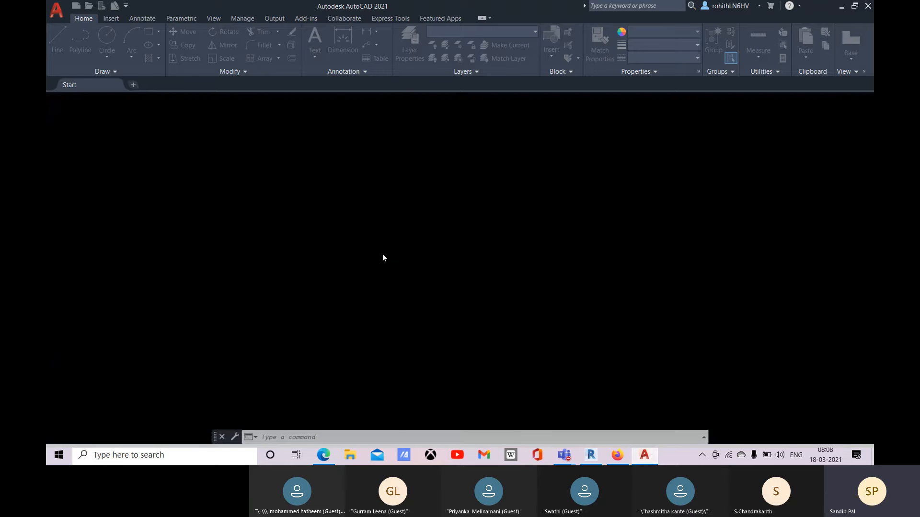
scroll(270, 201, down, 5)
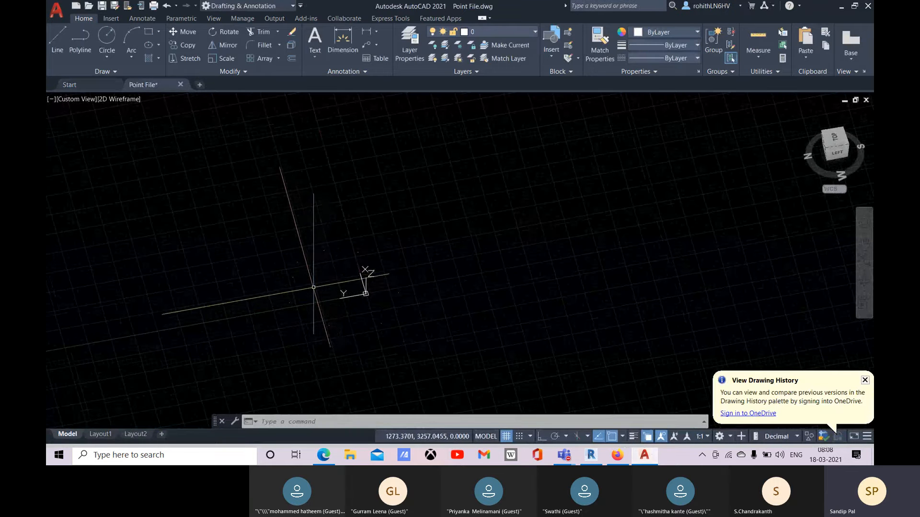
- Draw a closed fit spline through the outer points around the origin and save the drawing
click(100, 71)
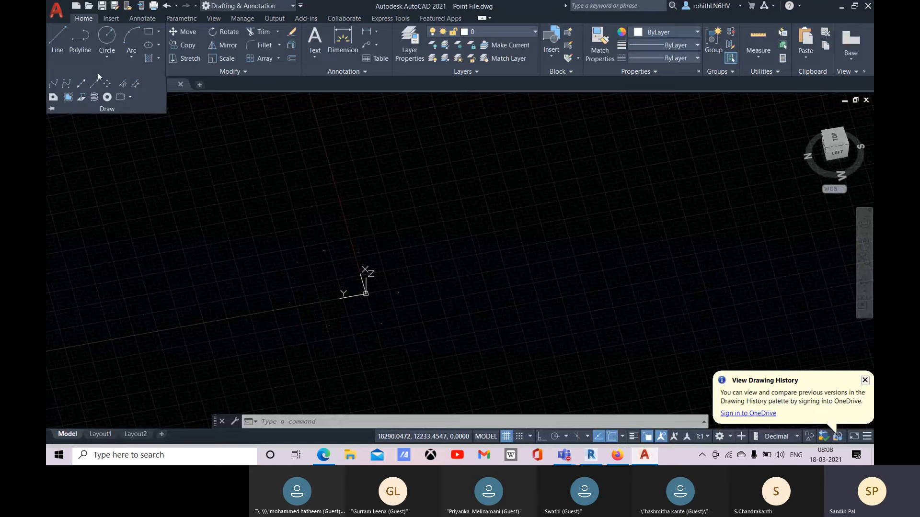
click(53, 84)
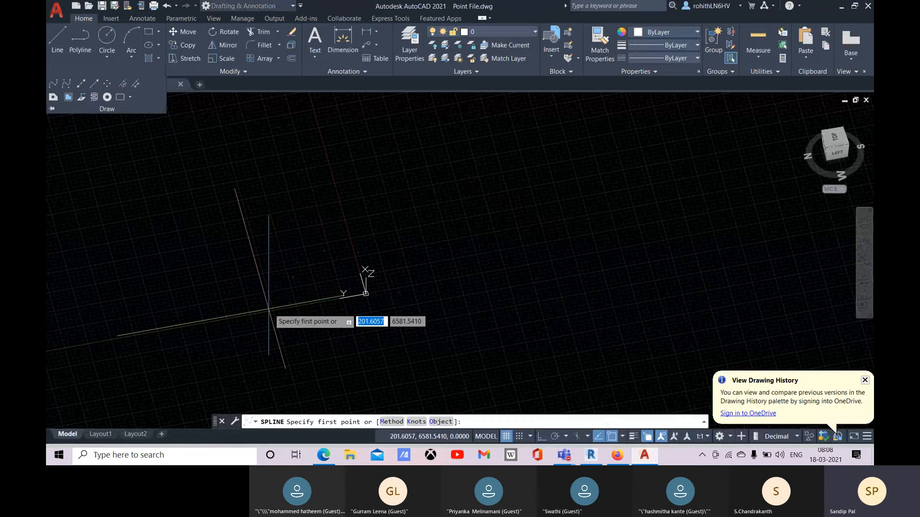
click(289, 304)
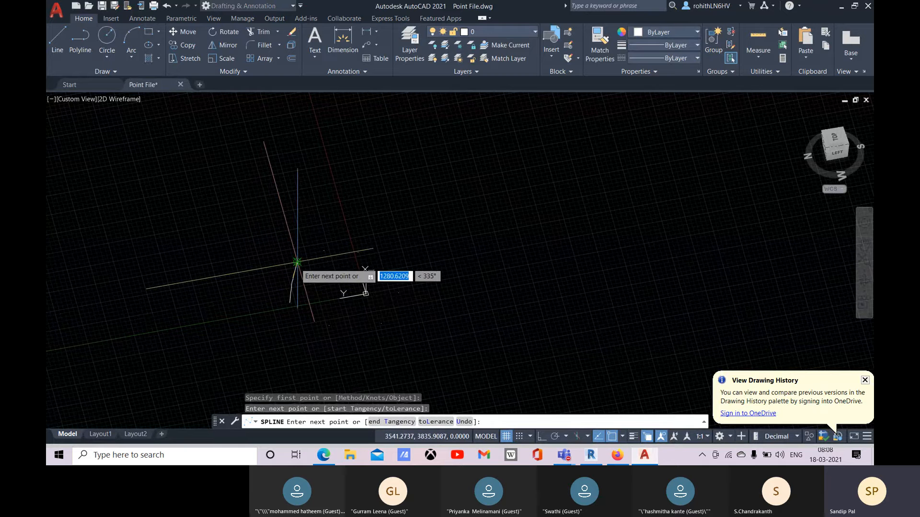
click(297, 262)
click(323, 250)
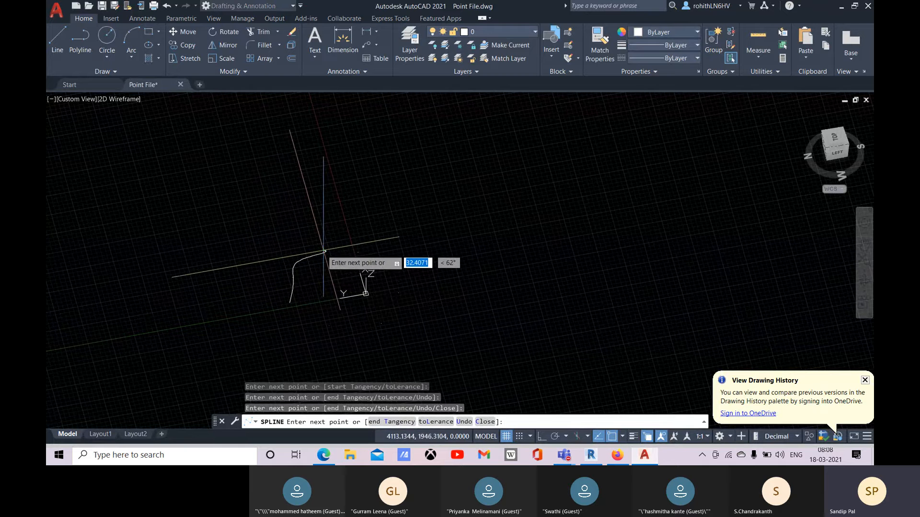
click(358, 252)
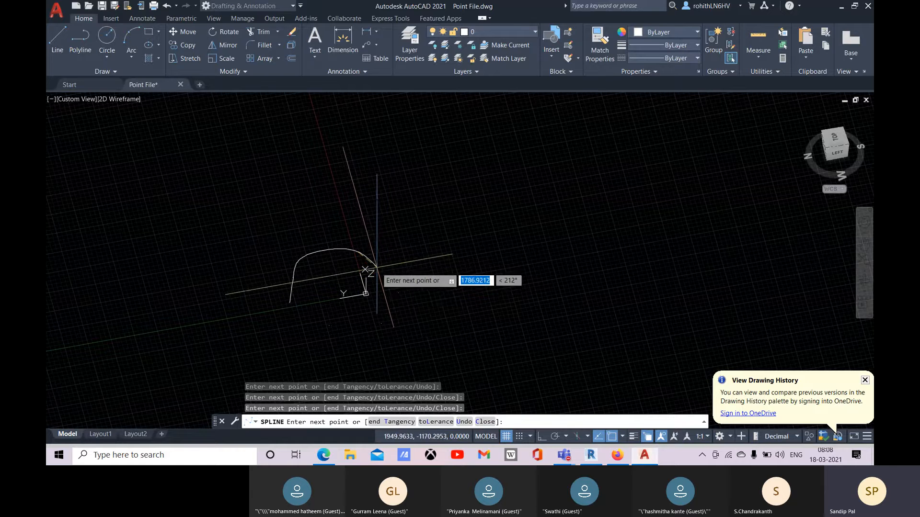
click(398, 294)
click(384, 322)
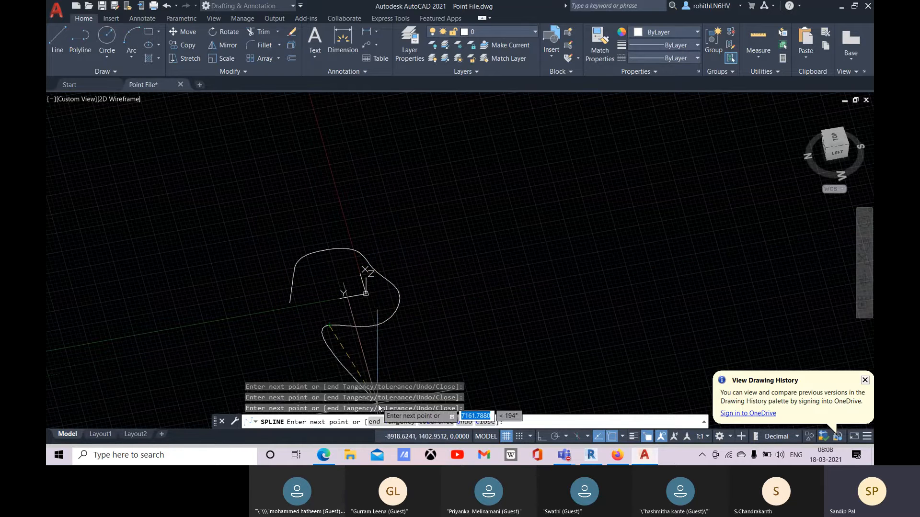
text(C)
key(Return)
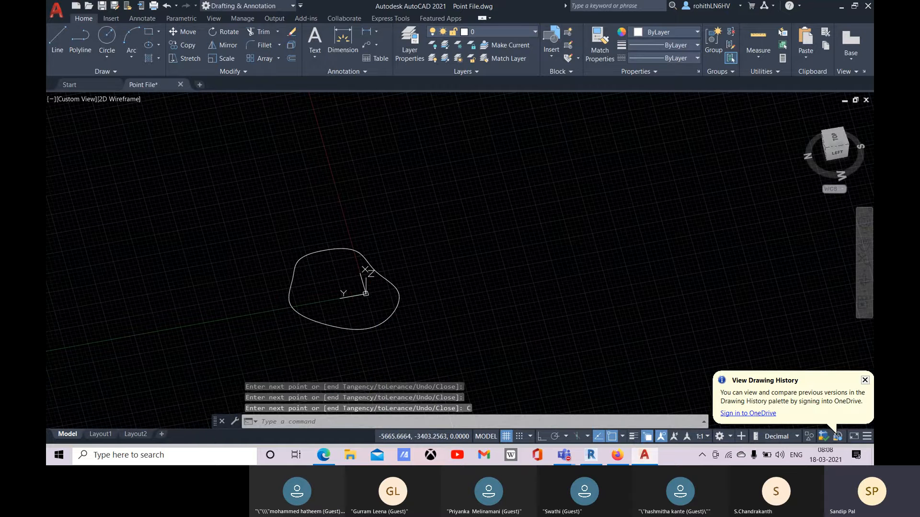
shift+middle_drag(383, 287, 565, 268)
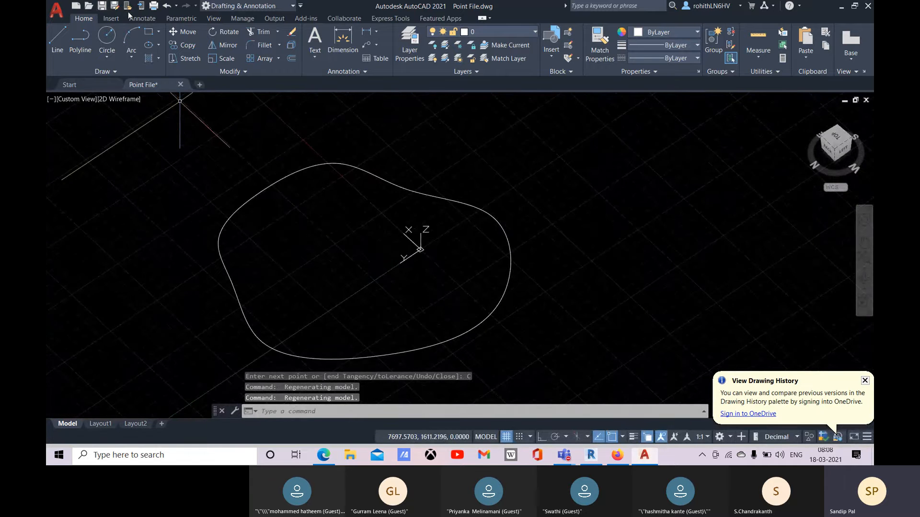
click(101, 6)
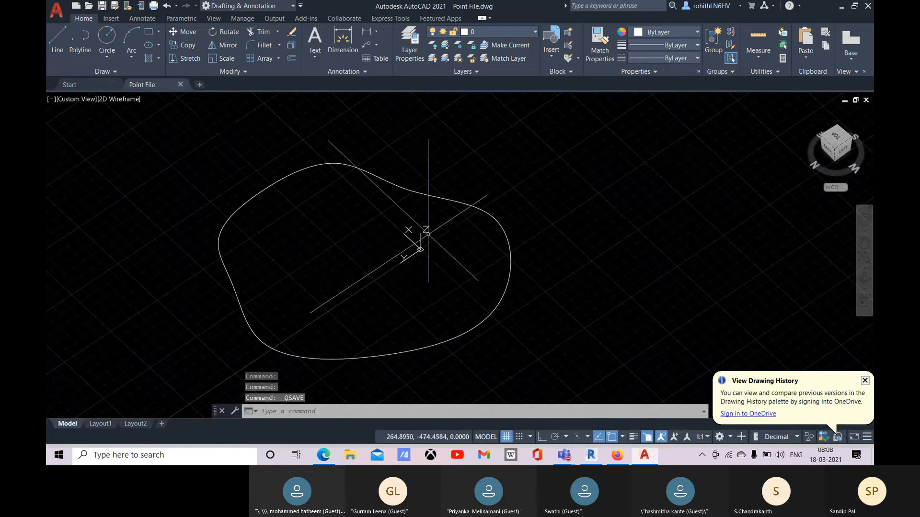
- Switch to Revit and import the updated Point File.dwg from the Desktop into the 3D view
click(589, 463)
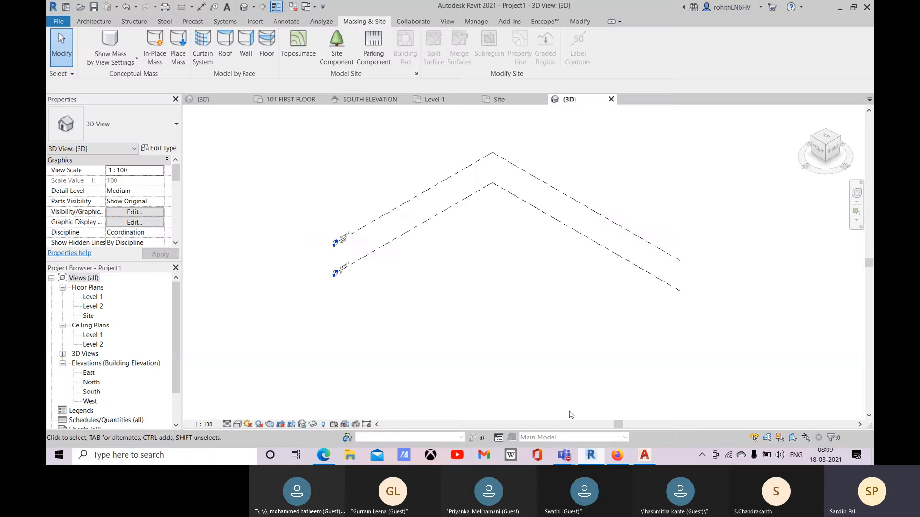
click(255, 22)
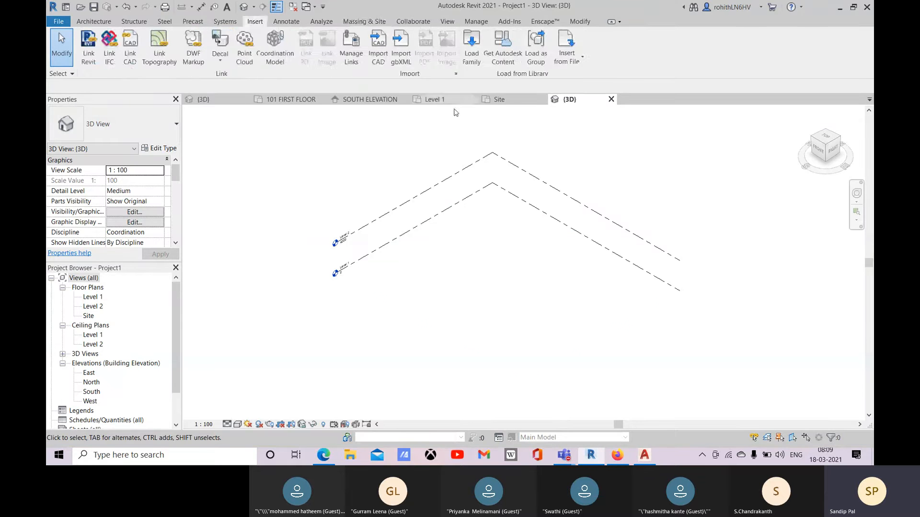
click(378, 46)
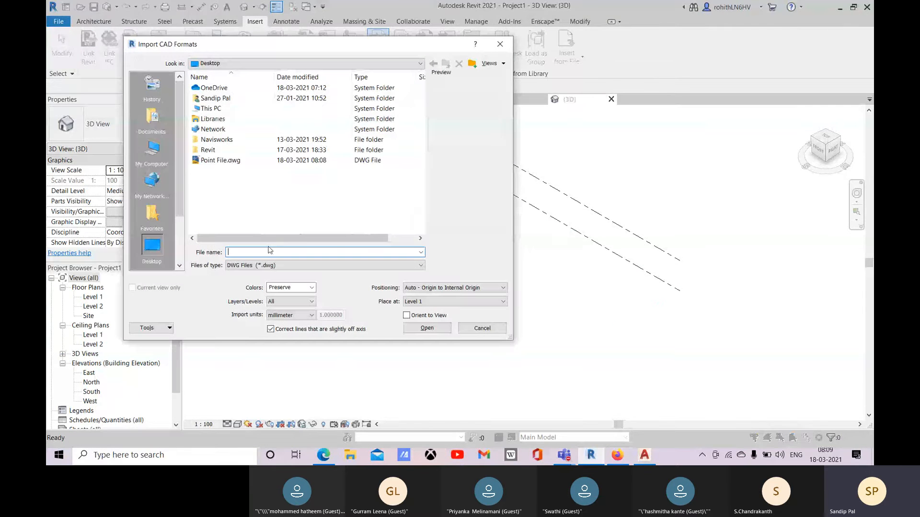
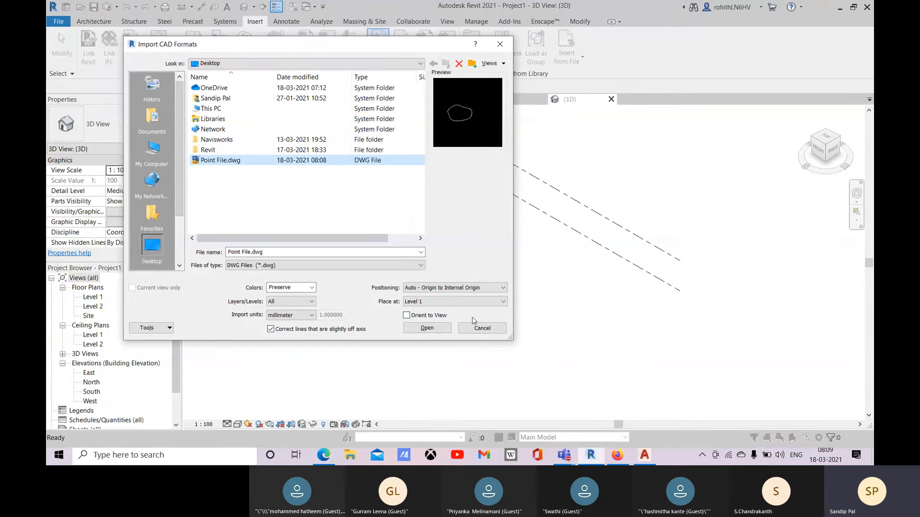
click(427, 331)
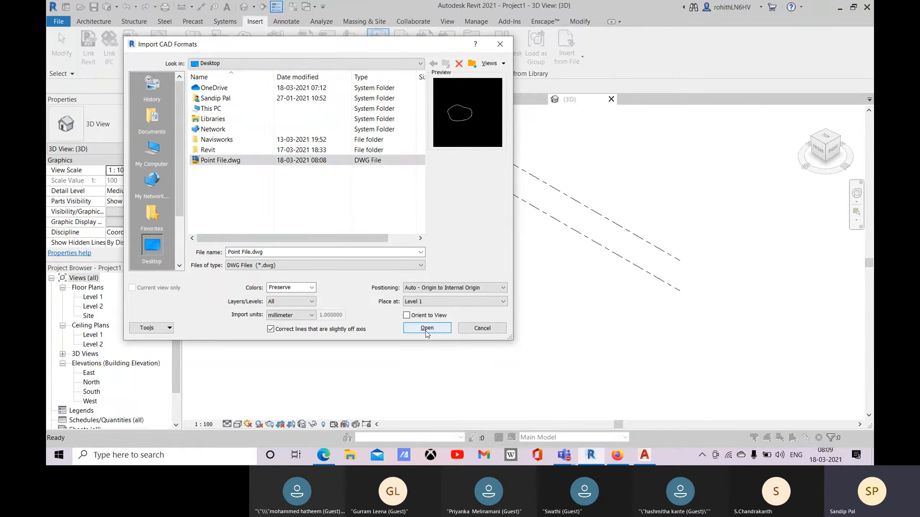
click(426, 329)
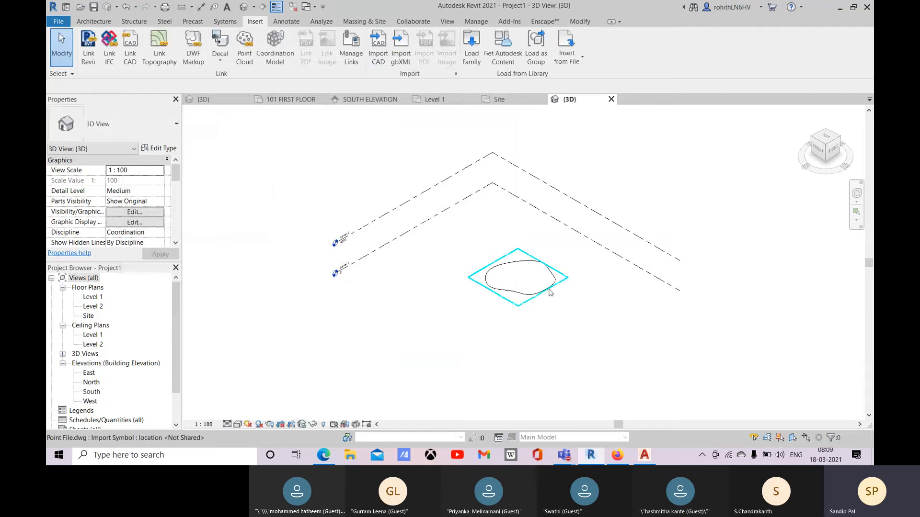
click(549, 293)
key(Escape)
- Start a toposurface and generate its points from the imported closed outline as the import instance
click(364, 21)
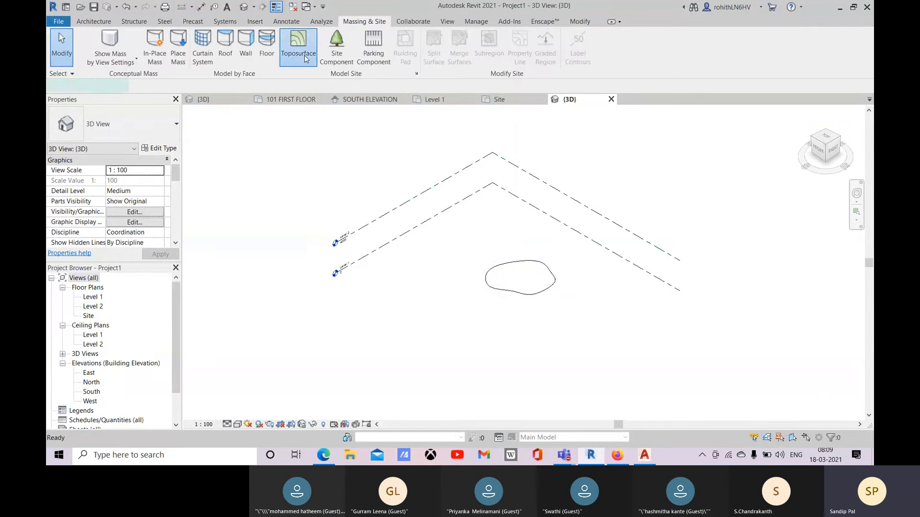
click(305, 58)
click(550, 64)
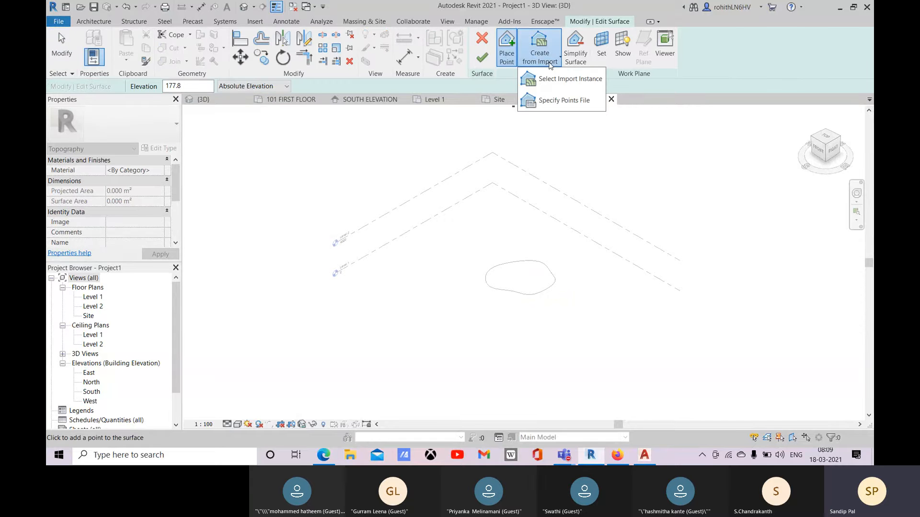
click(556, 79)
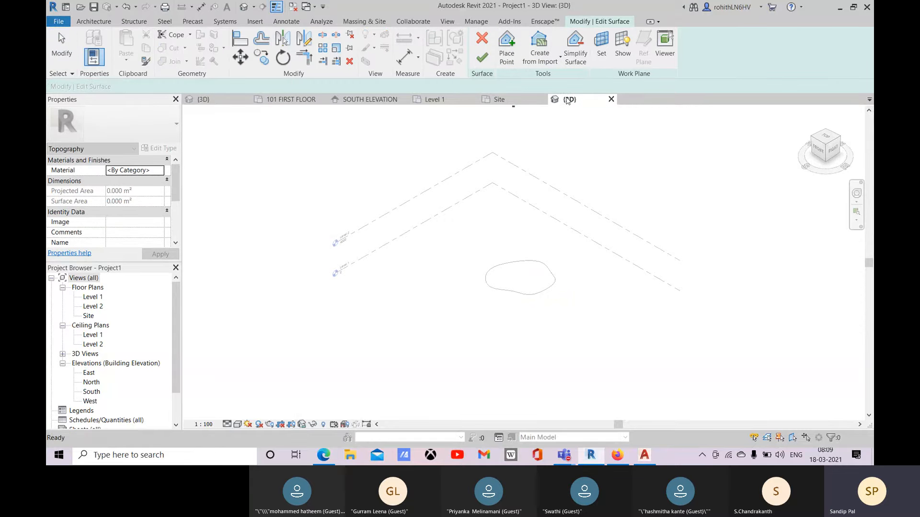
click(552, 272)
click(491, 321)
- Inspect the generated points along the outline and finish the toposurface
scroll(538, 304, up, 4)
scroll(450, 310, up, 5)
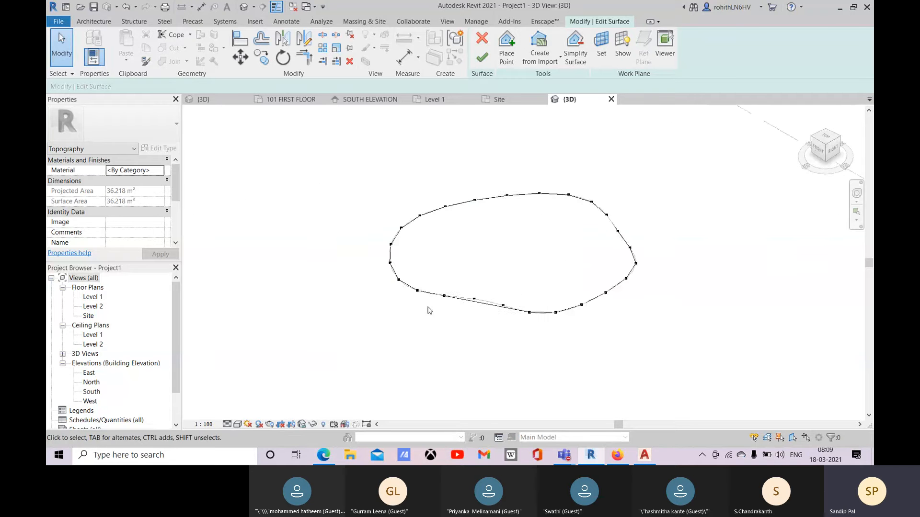
scroll(452, 226, down, 4)
middle_drag(452, 226, 454, 188)
scroll(534, 182, up, 2)
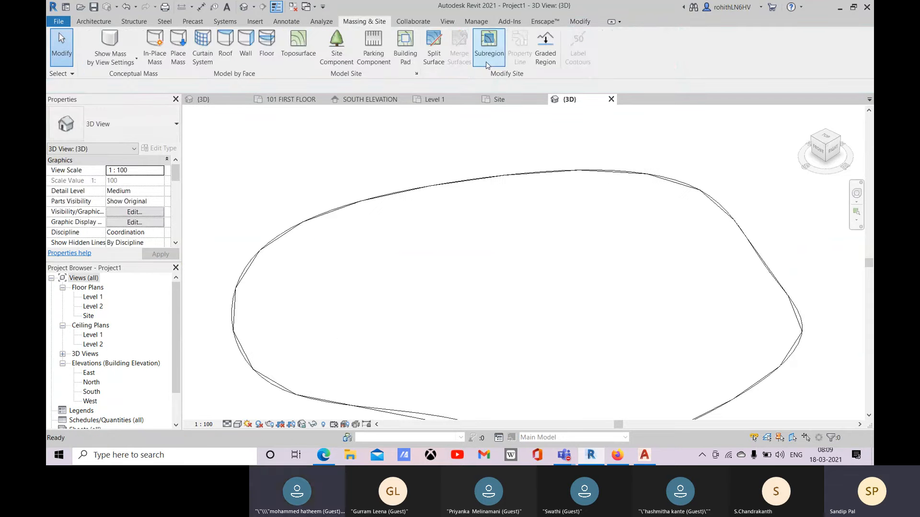
- Select the finished toposurface in the 3D view and reopen it for surface editing
scroll(508, 240, down, 3)
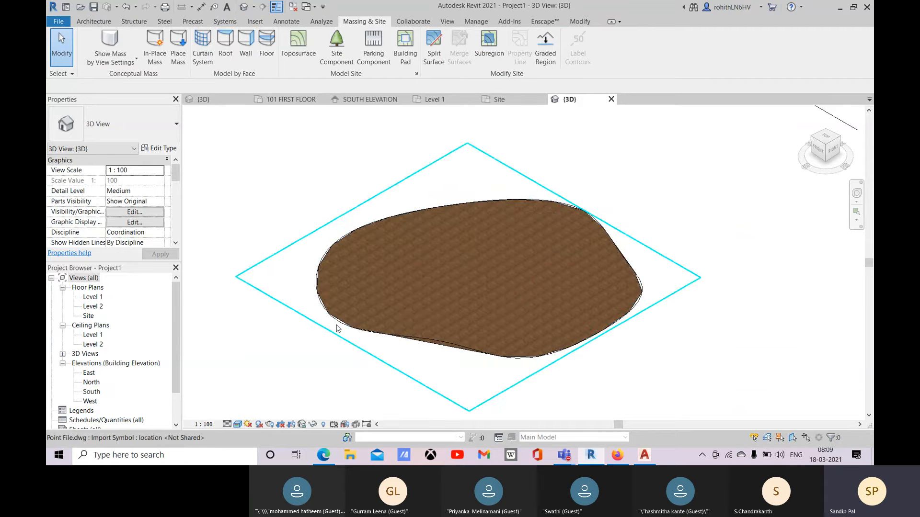
scroll(336, 325, up, 1)
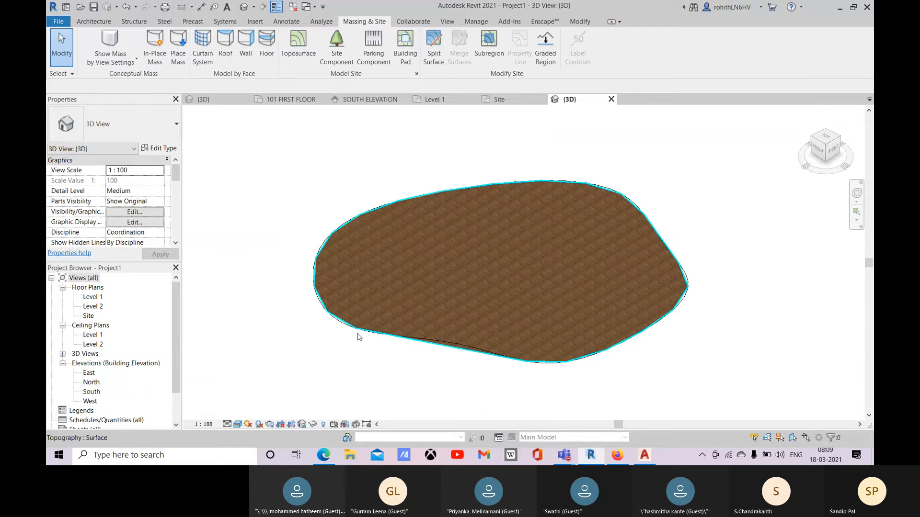
middle_drag(357, 334, 365, 323)
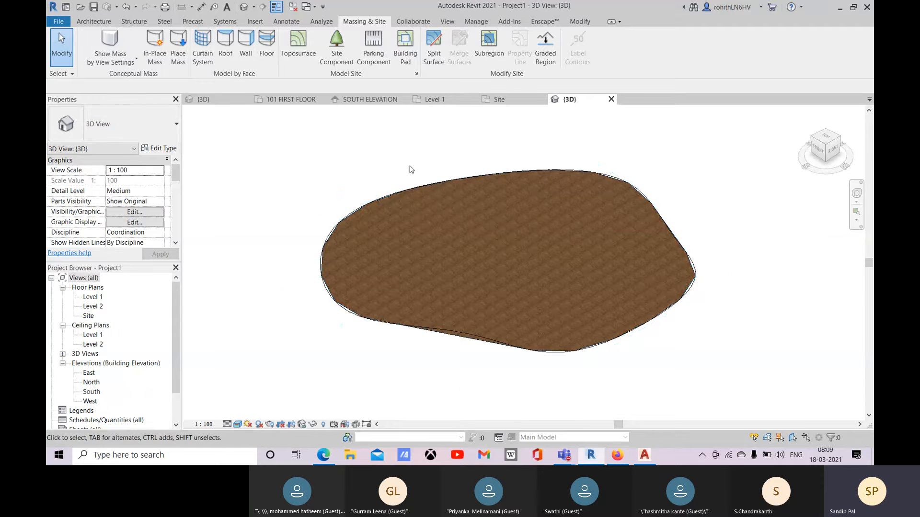
scroll(345, 314, up, 2)
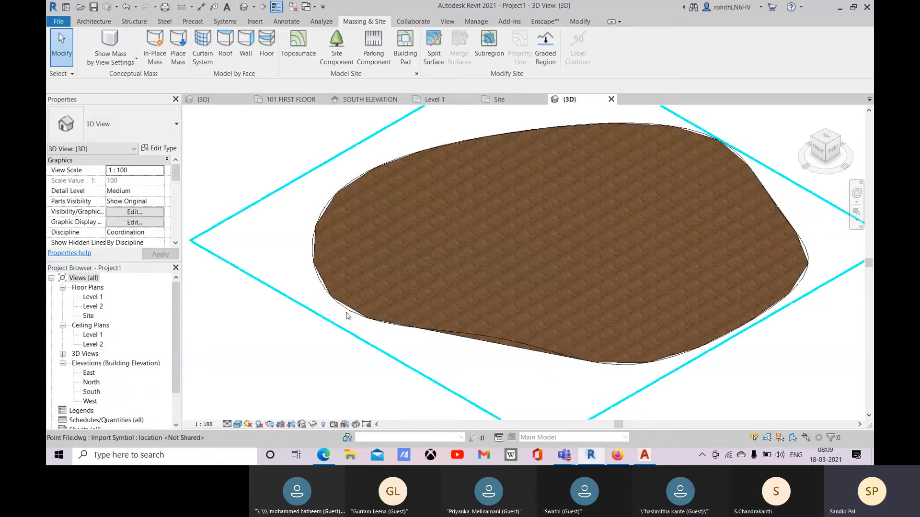
middle_drag(571, 333, 516, 366)
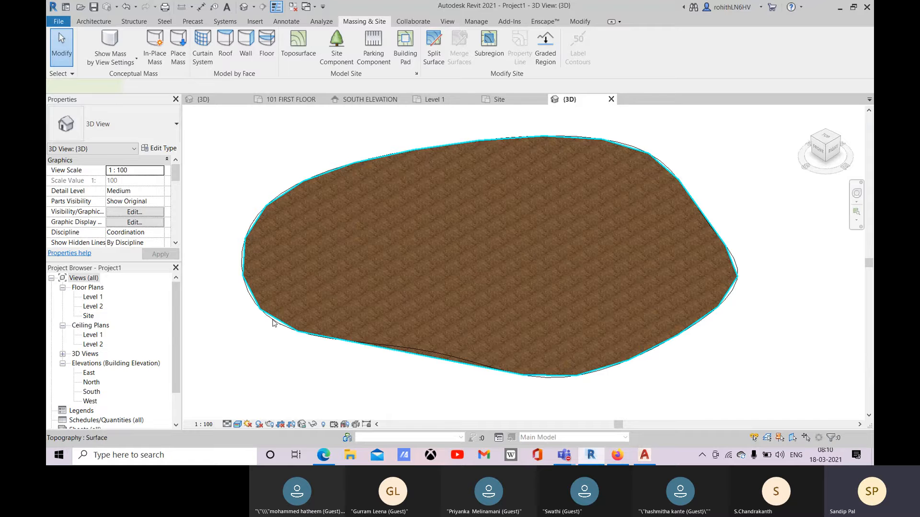
click(259, 277)
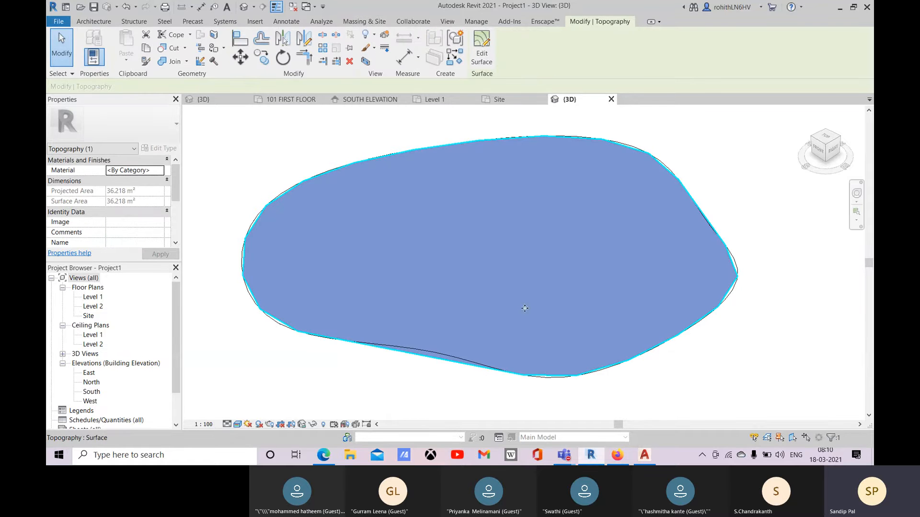
scroll(287, 283, down, 1)
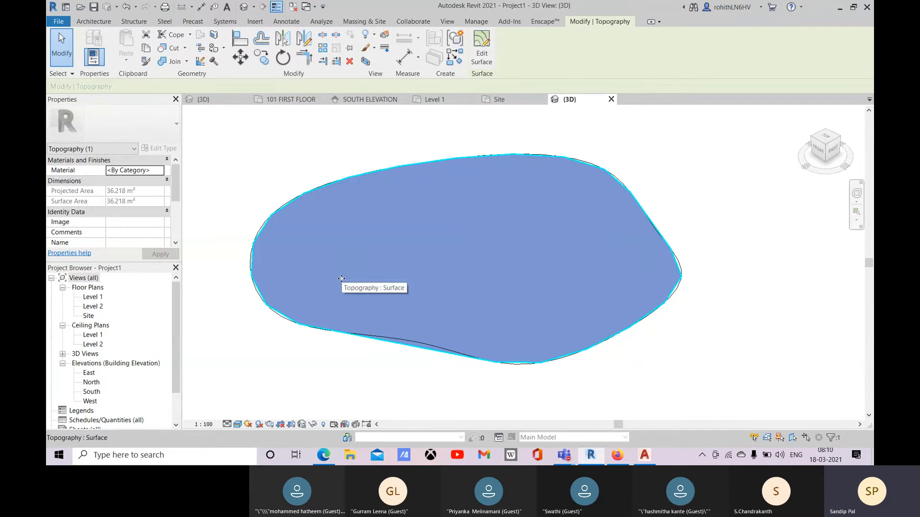
double_click(341, 279)
scroll(344, 281, up, 1)
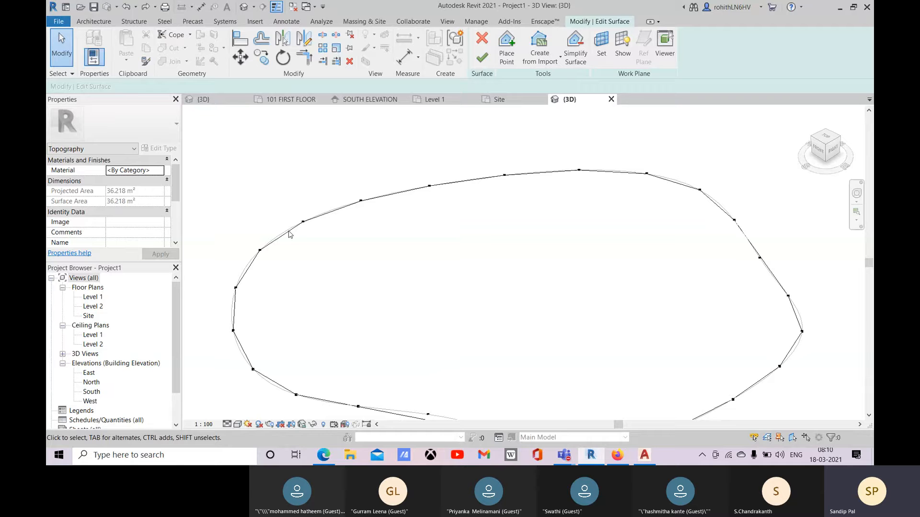
- Check the elevation of several boundary points along the toposurface outline
click(504, 175)
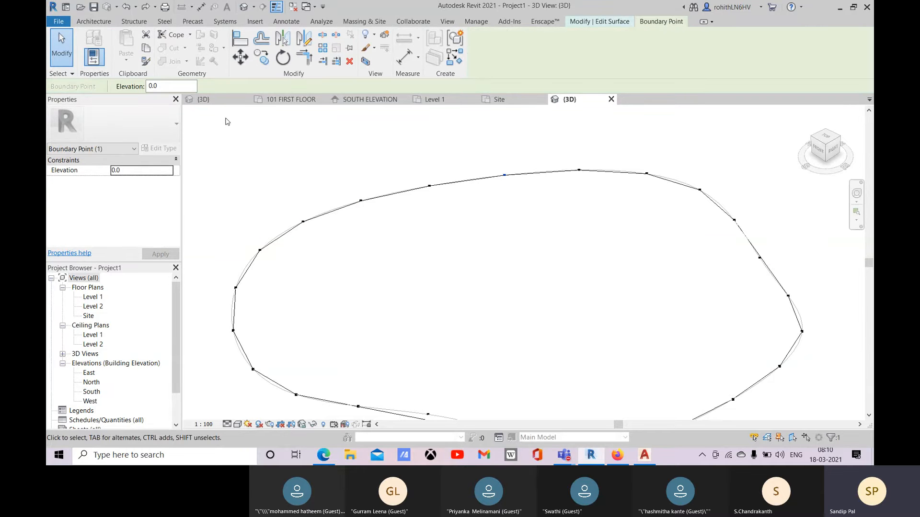
scroll(521, 176, down, 2)
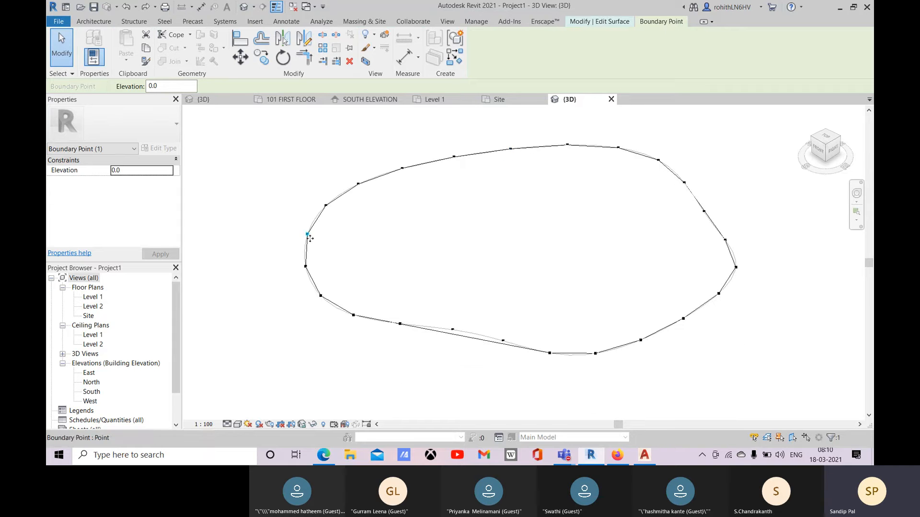
click(305, 266)
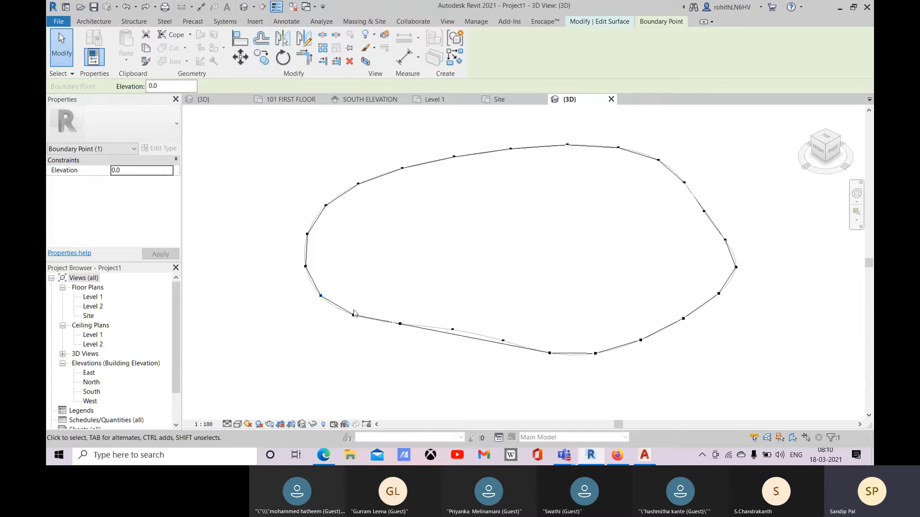
click(400, 324)
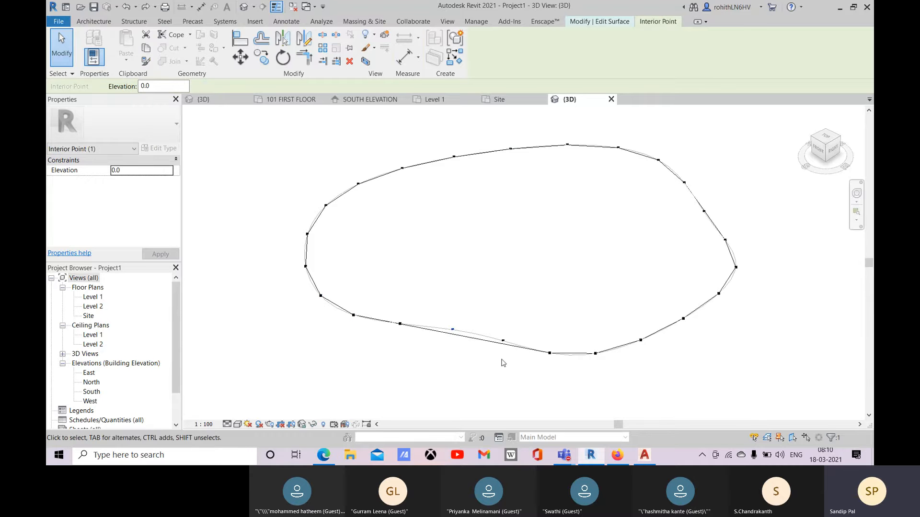
- Try to move the interior point near the lower edge off the imported curve onto the straight boundary line
click(452, 330)
drag(453, 341, 451, 334)
scroll(457, 348, up, 5)
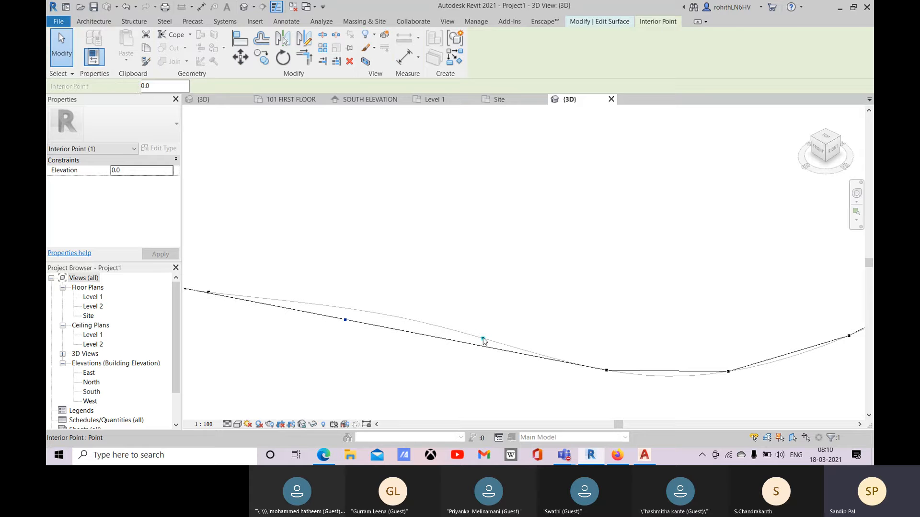
click(483, 340)
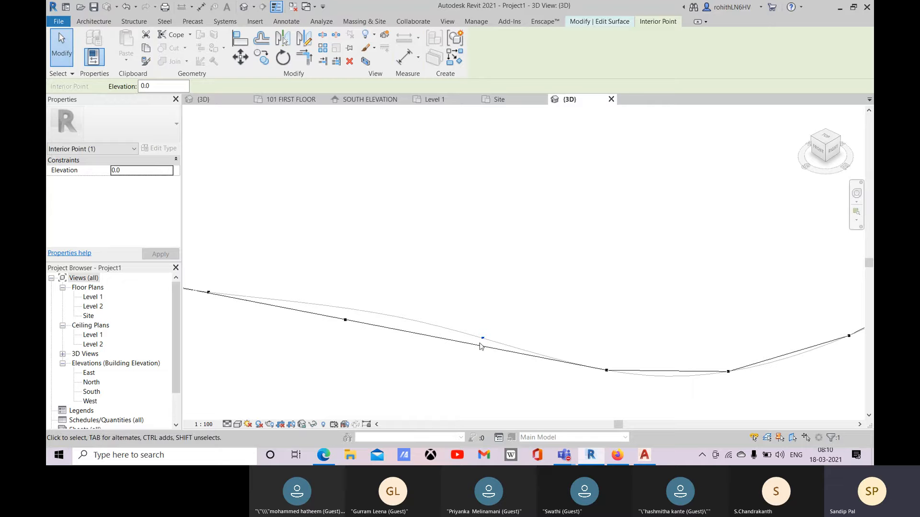
drag(349, 308, 350, 309)
scroll(329, 223, down, 4)
click(345, 303)
middle_drag(389, 274, 405, 311)
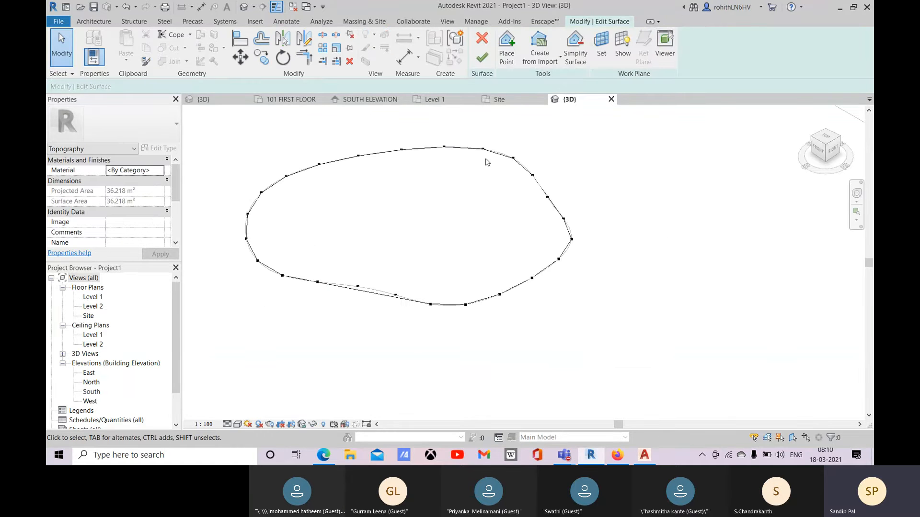
- Finish the surface edit and set the 3D view's visual style to Realistic to show the terrain material
click(482, 57)
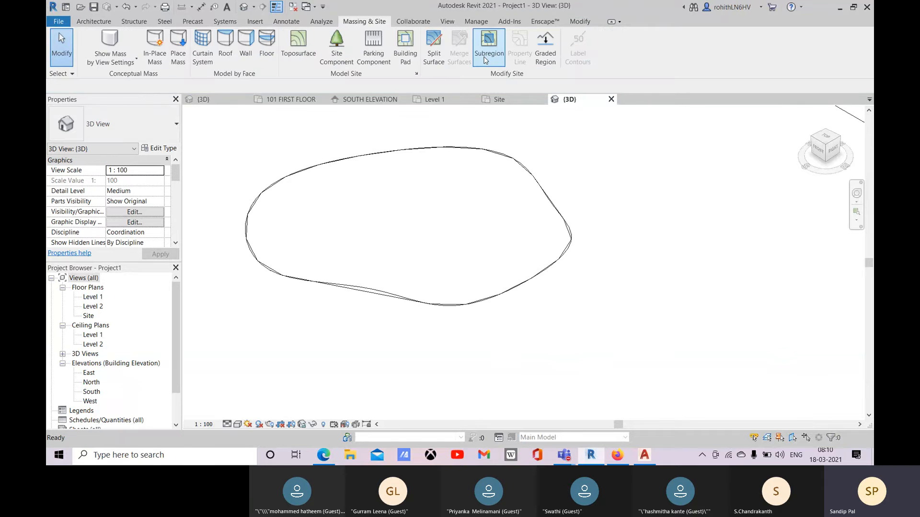
click(236, 425)
click(257, 414)
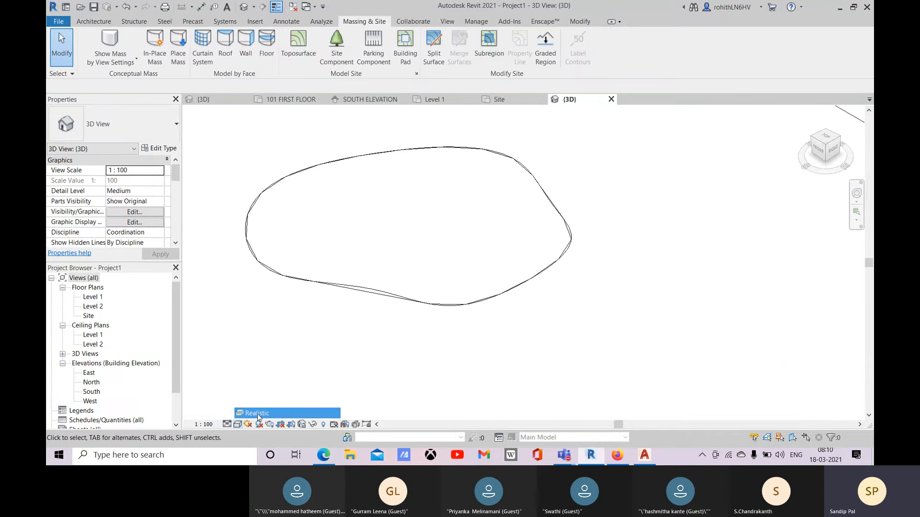
middle_drag(336, 288, 384, 331)
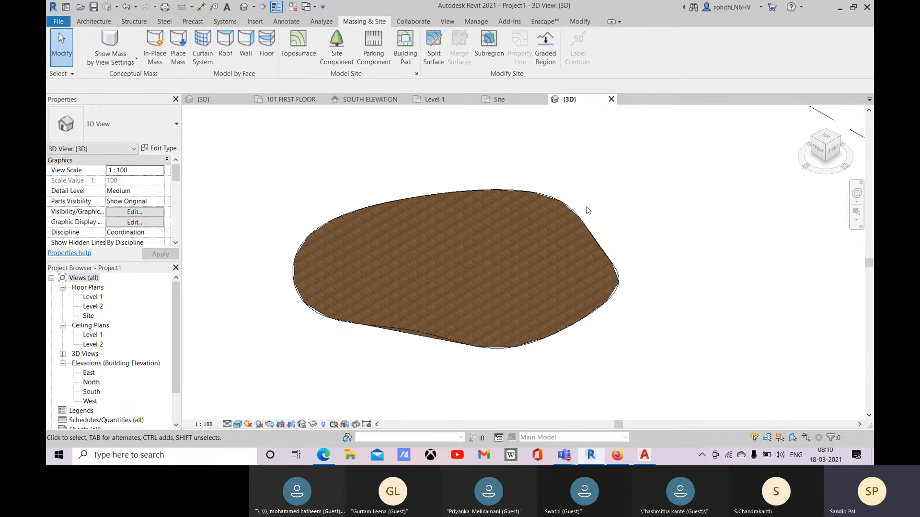
scroll(364, 268, up, 3)
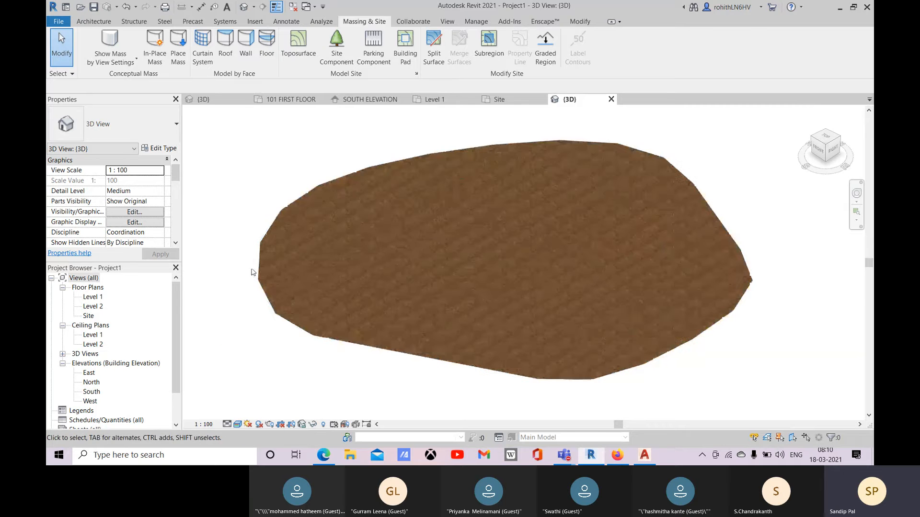
scroll(254, 267, up, 1)
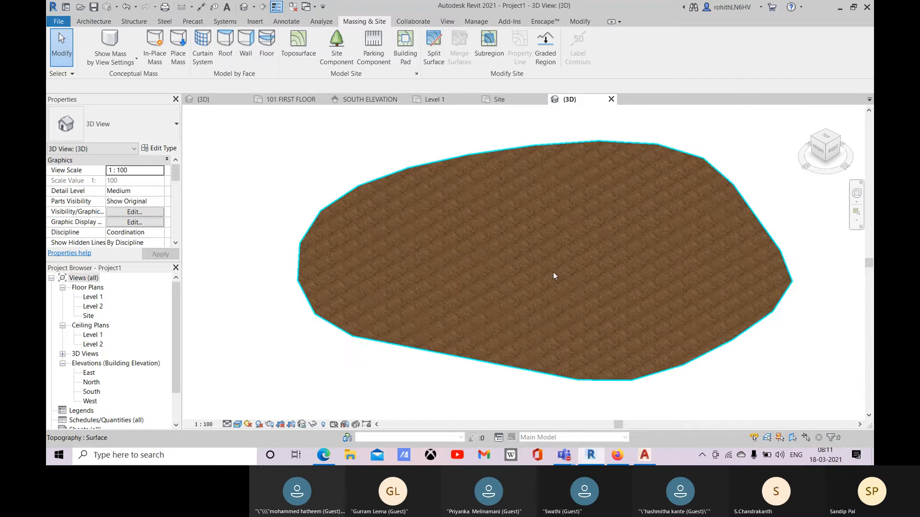
scroll(445, 292, down, 4)
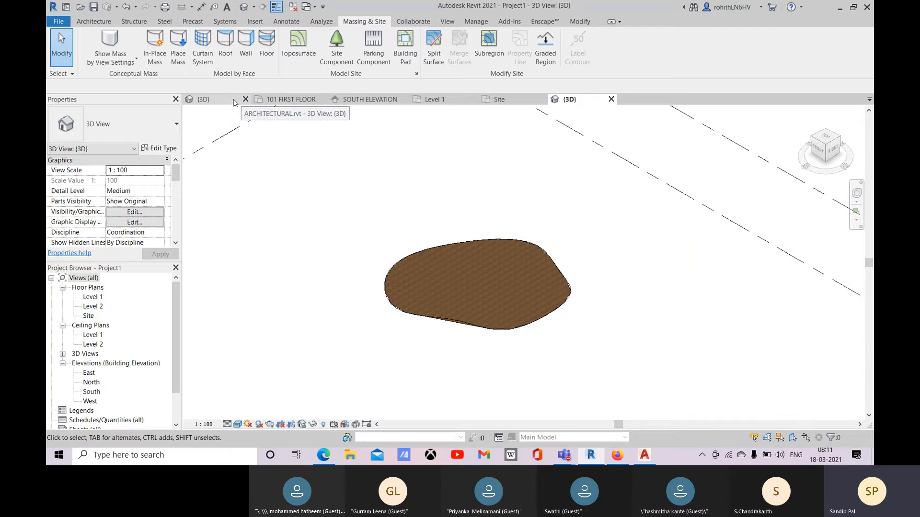
- Open the 3D view of ARCHITECTURAL.rvt and delete the vehicle in front of the building
click(285, 100)
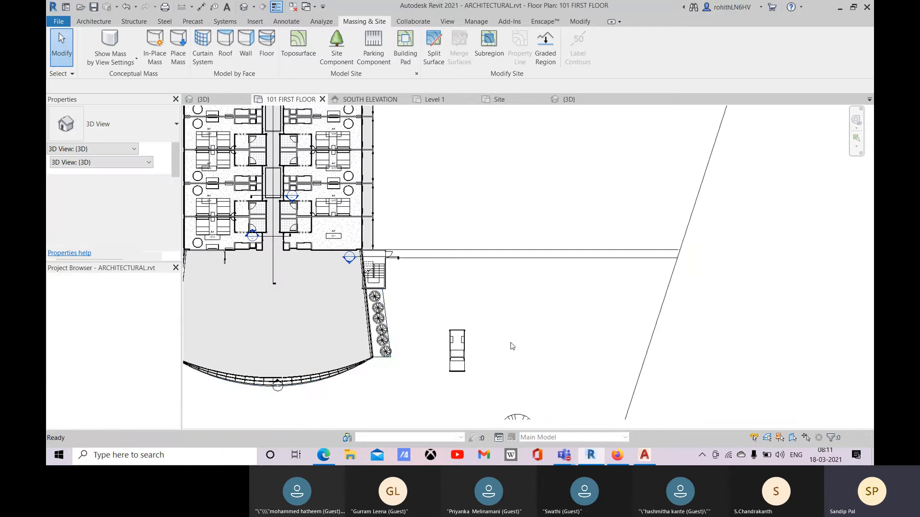
scroll(448, 257, down, 4)
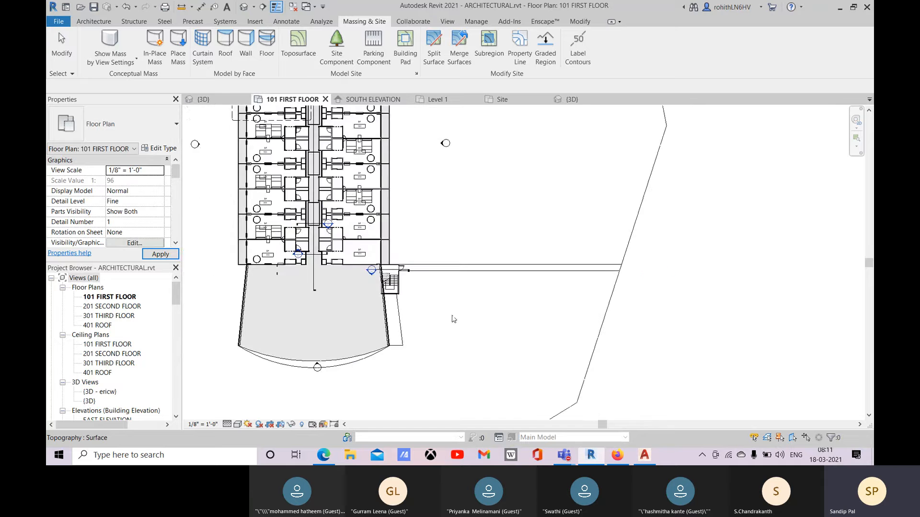
click(204, 99)
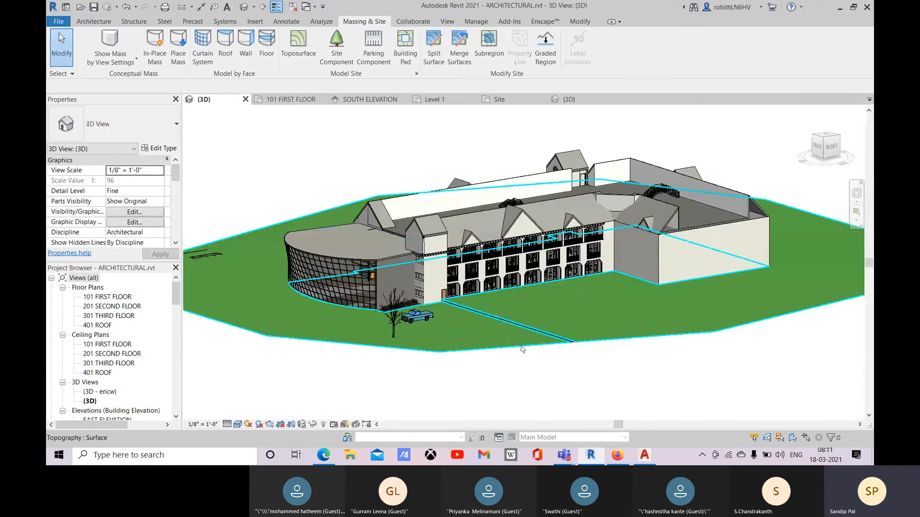
scroll(452, 357, down, 2)
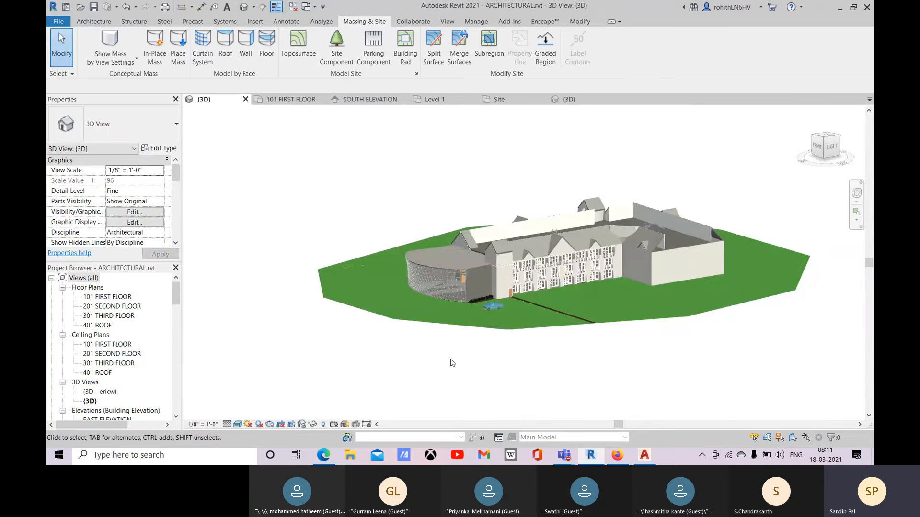
click(495, 312)
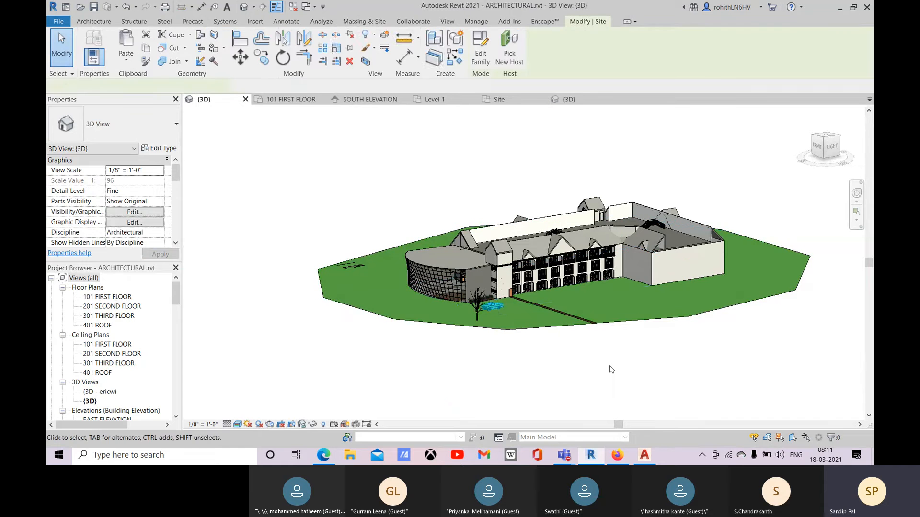
key(Escape)
middle_drag(513, 359, 477, 369)
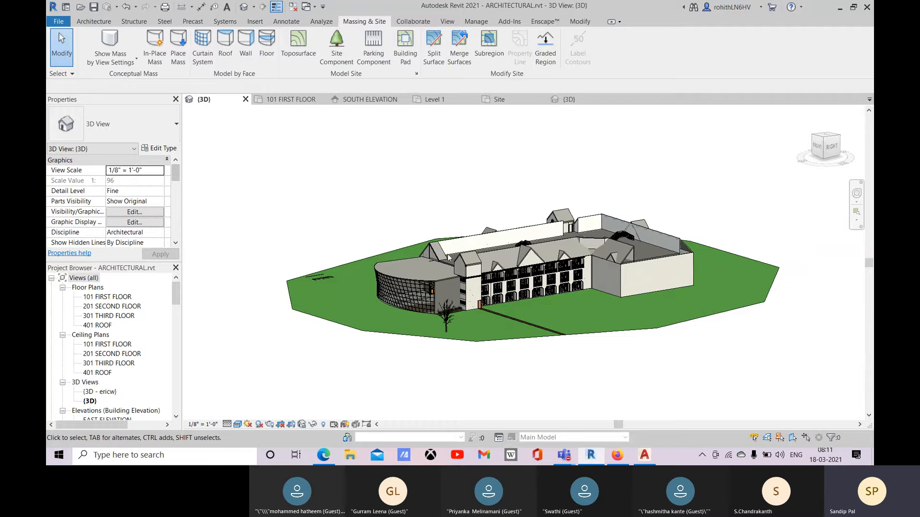
- Turn on Crop View and Crop Region Visible for the architectural 3D view
scroll(157, 216, down, 3)
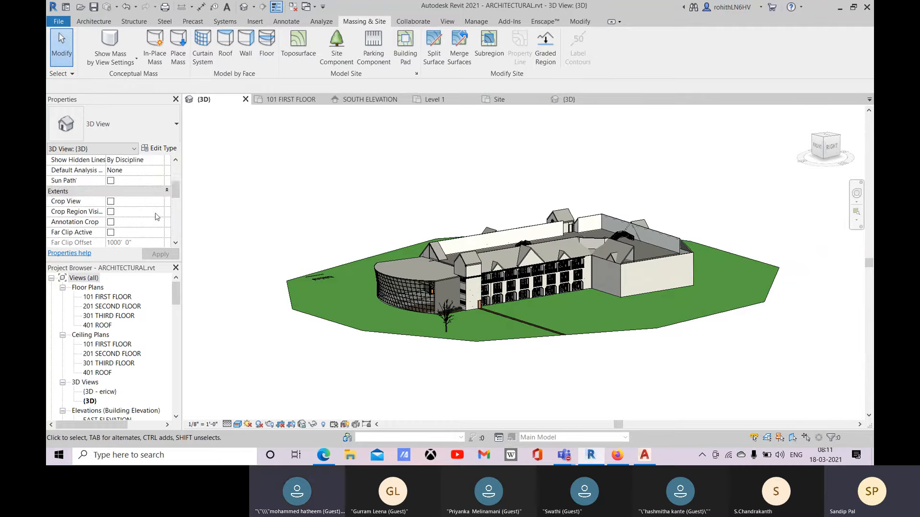
scroll(89, 190, down, 1)
click(113, 174)
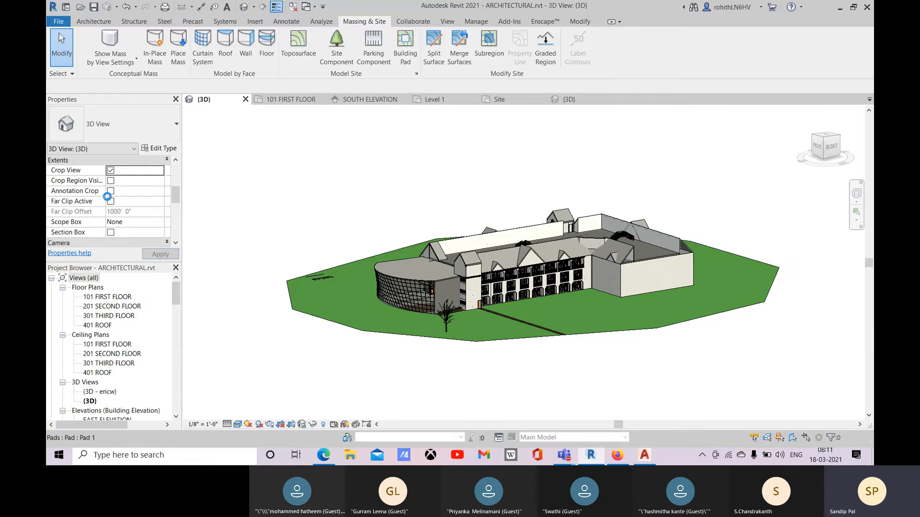
click(111, 181)
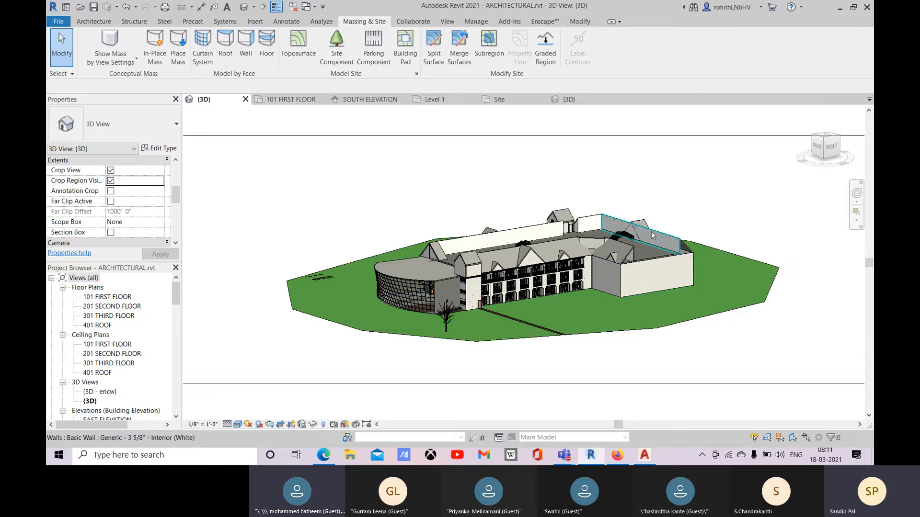
- Pull the right edge of the crop region inward so it cuts off the right end of the site
scroll(629, 292, down, 2)
middle_drag(857, 257, 807, 254)
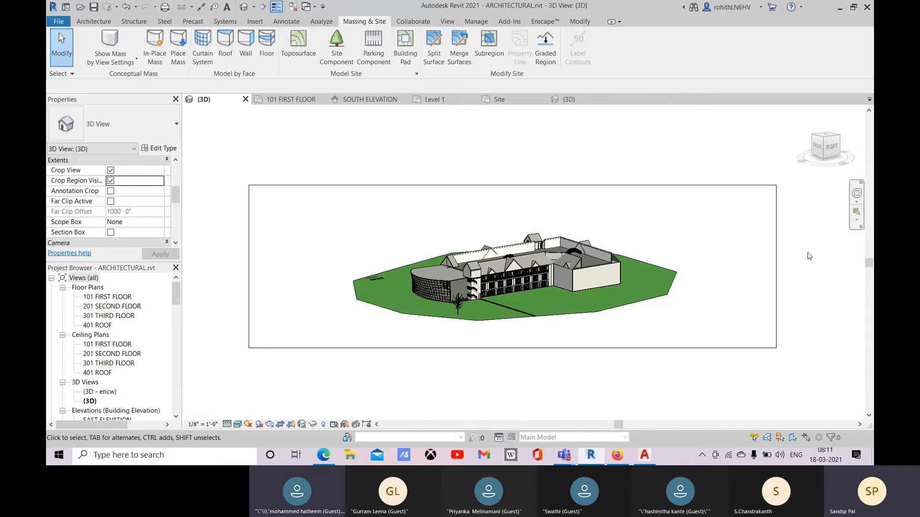
click(777, 257)
drag(776, 259, 637, 275)
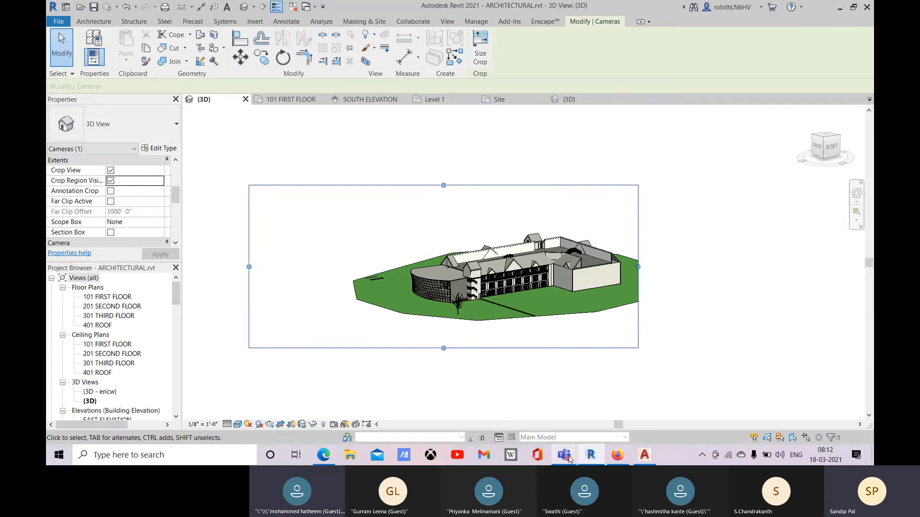
- Switch to the Microsoft Teams meeting and mute the guest participant
mouse_move(570, 459)
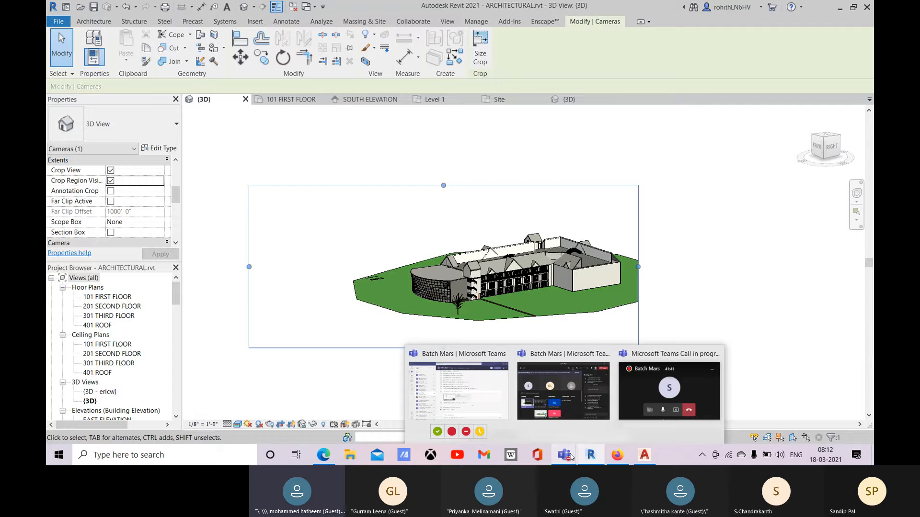
click(635, 395)
click(792, 399)
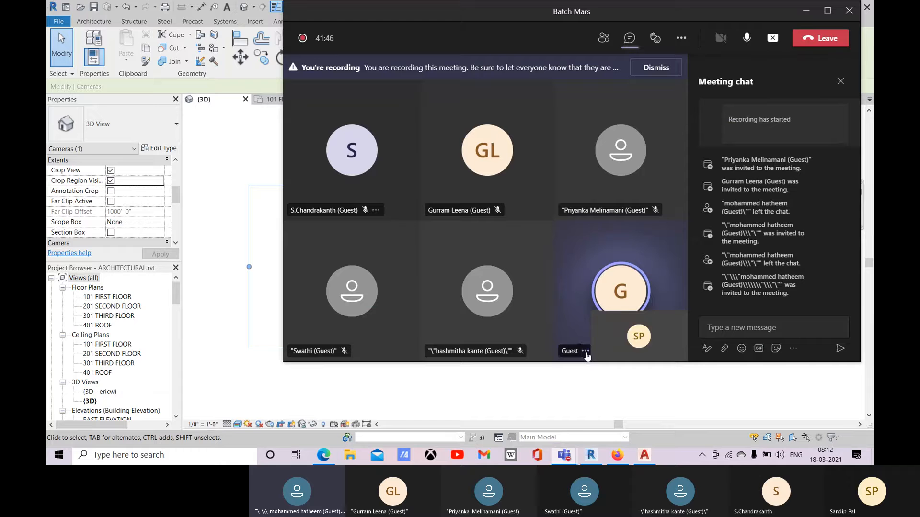
click(587, 352)
click(622, 310)
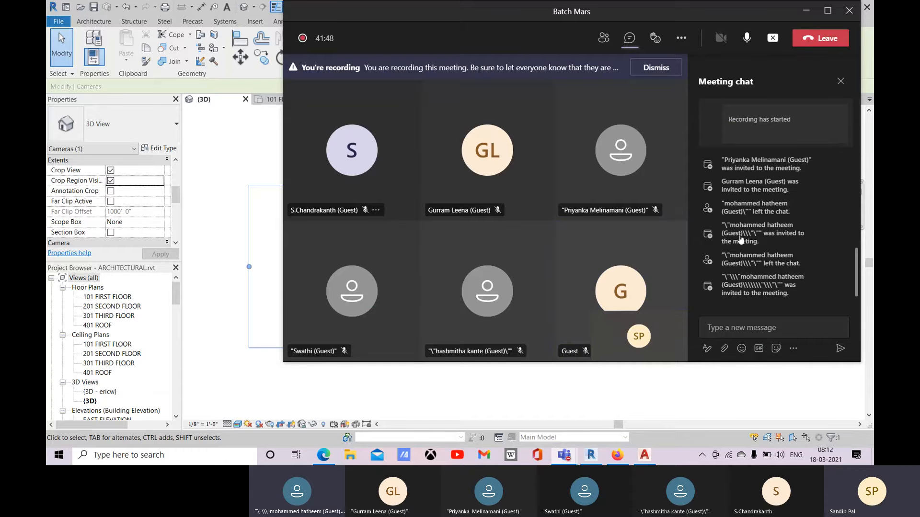
- Return to Revit and pull the left, bottom and top edges of the 3D crop region inward around the building
click(806, 10)
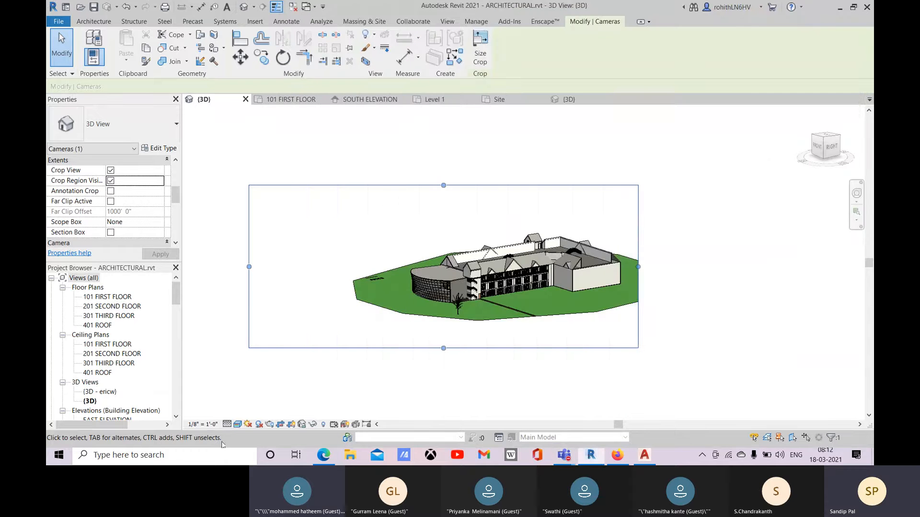
drag(248, 267, 380, 278)
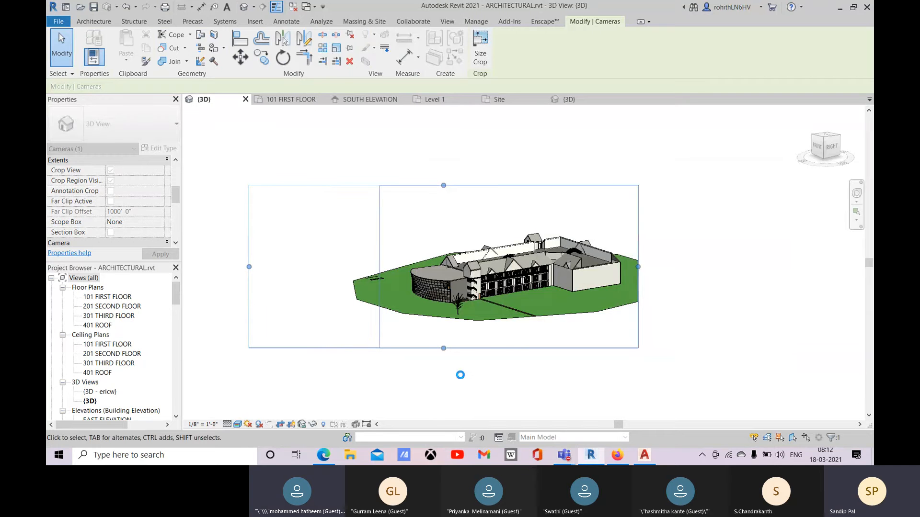
drag(509, 348, 513, 313)
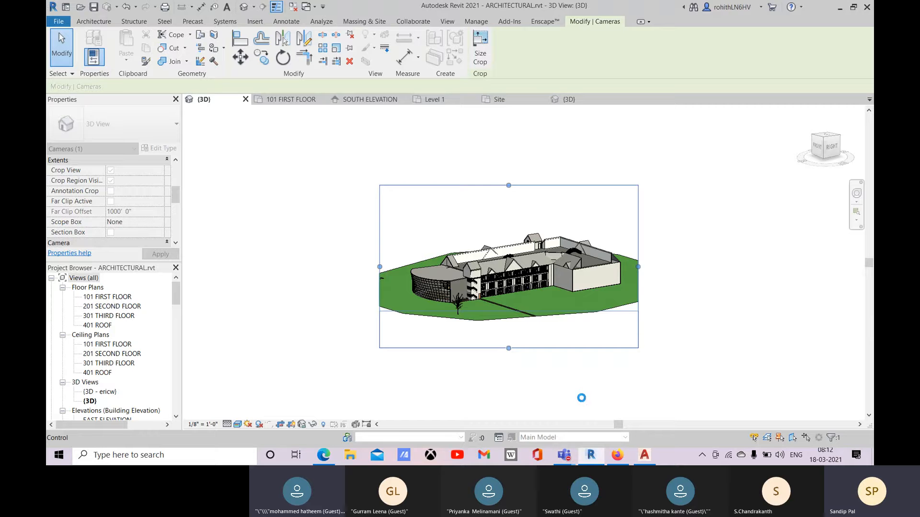
drag(509, 186, 509, 220)
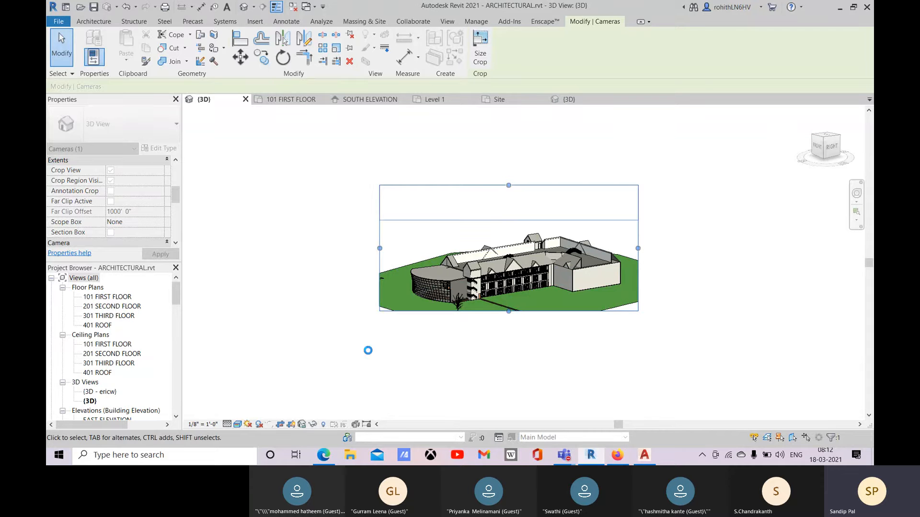
click(753, 223)
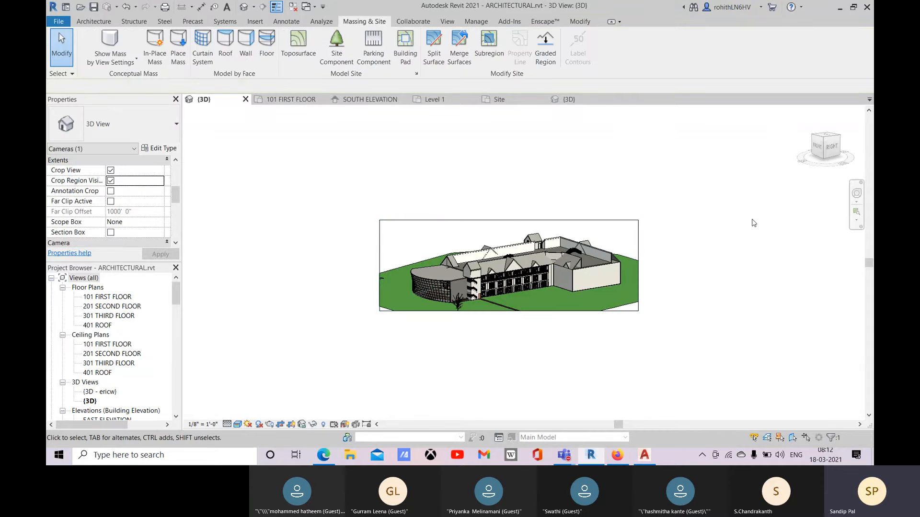
- Turn off Crop Region Visible for the architectural 3D view and check the cropped site from slightly different angles
scroll(694, 259, up, 2)
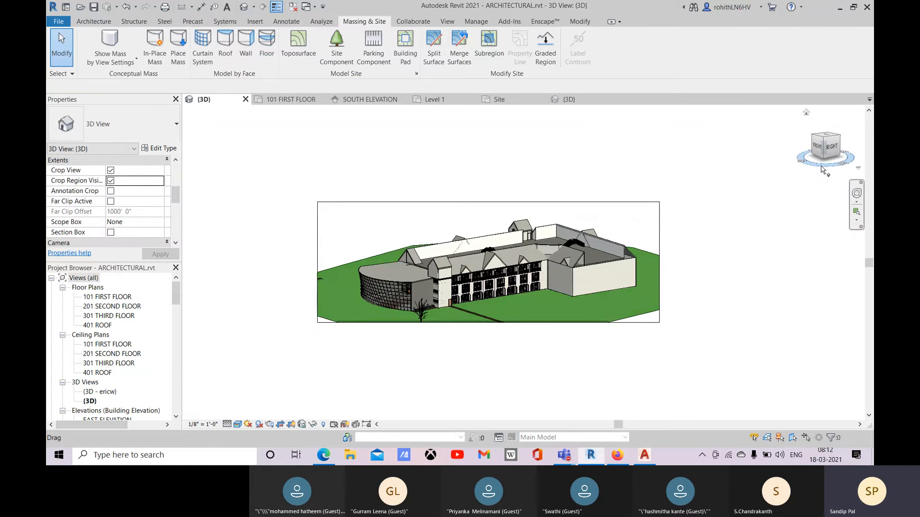
drag(818, 170, 796, 185)
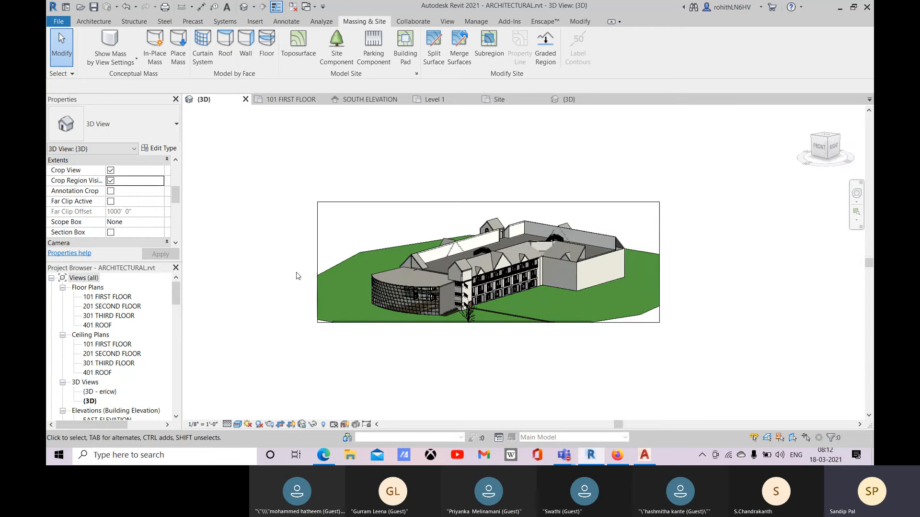
middle_drag(298, 274, 287, 298)
click(300, 255)
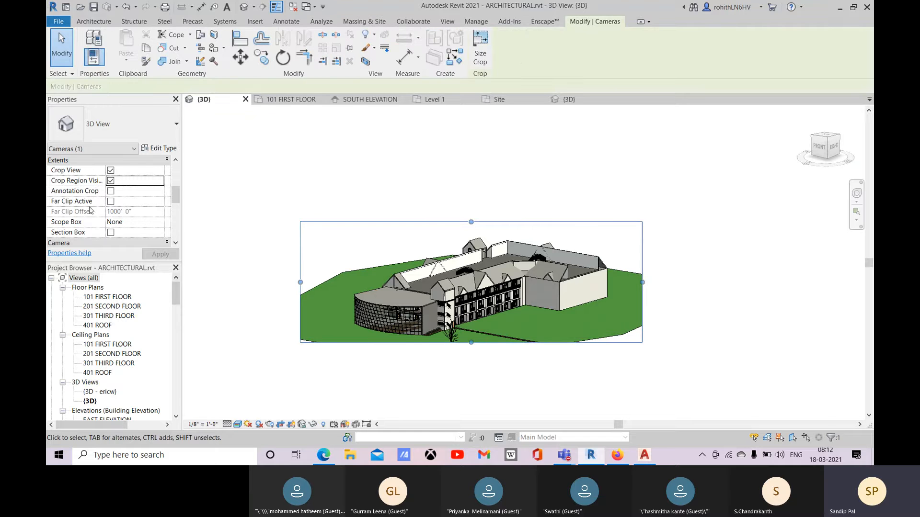
click(111, 181)
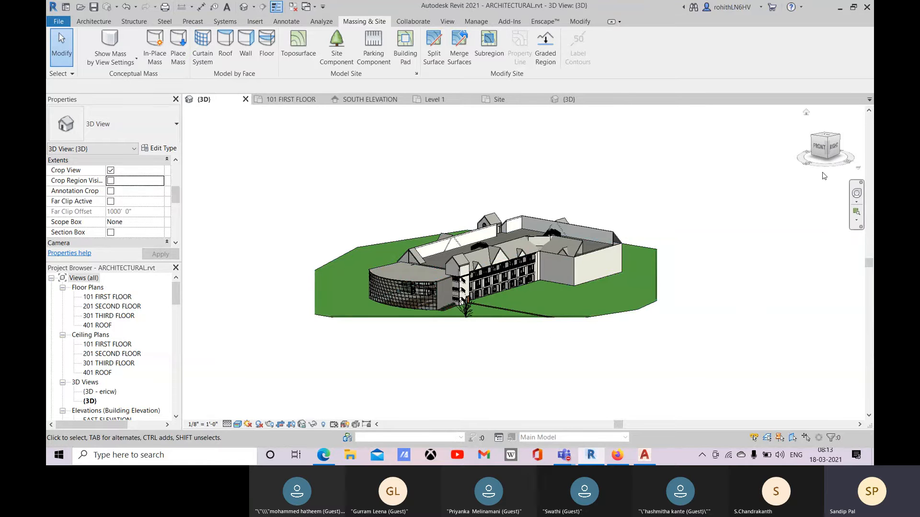
shift+middle_drag(824, 176, 811, 156)
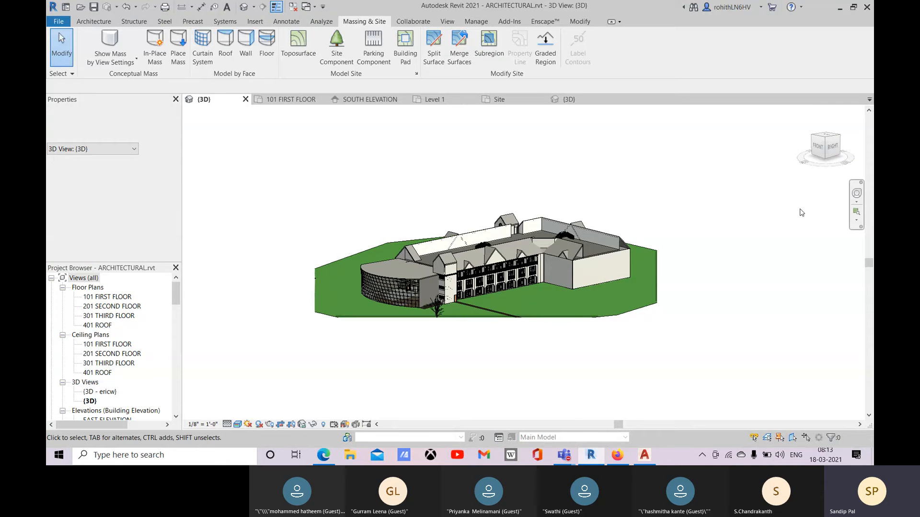
shift+middle_drag(713, 255, 710, 241)
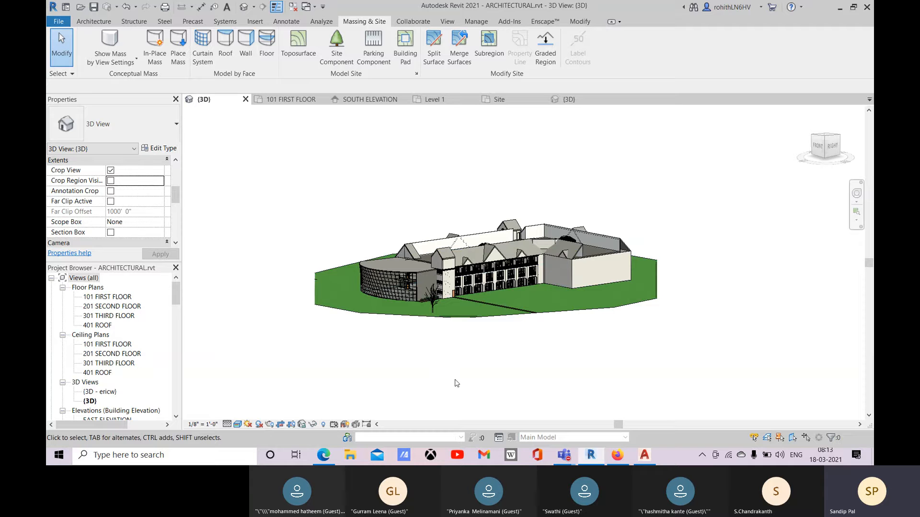
middle_drag(432, 364, 429, 367)
- Start a new sheet from the project's Sheets list and look through the 24x36 titleblocks offered
scroll(110, 376, down, 3)
scroll(111, 377, down, 3)
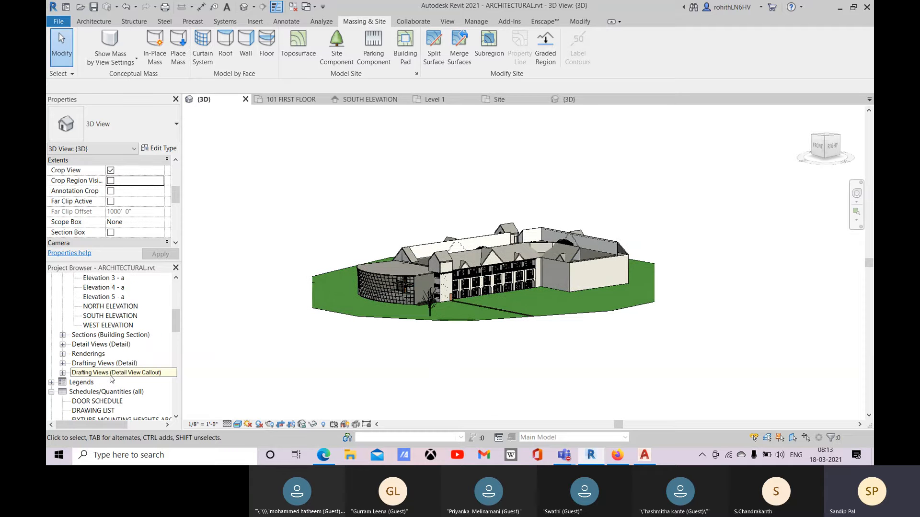
scroll(59, 407, down, 4)
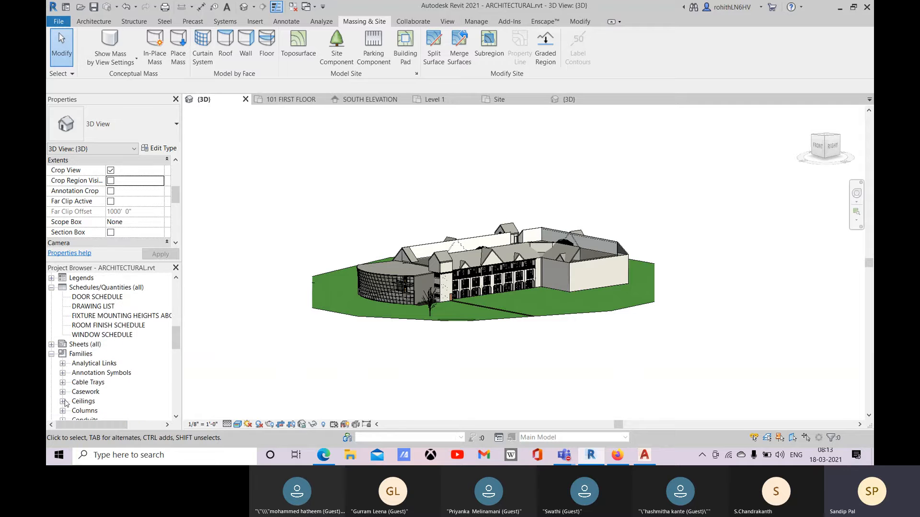
click(82, 345)
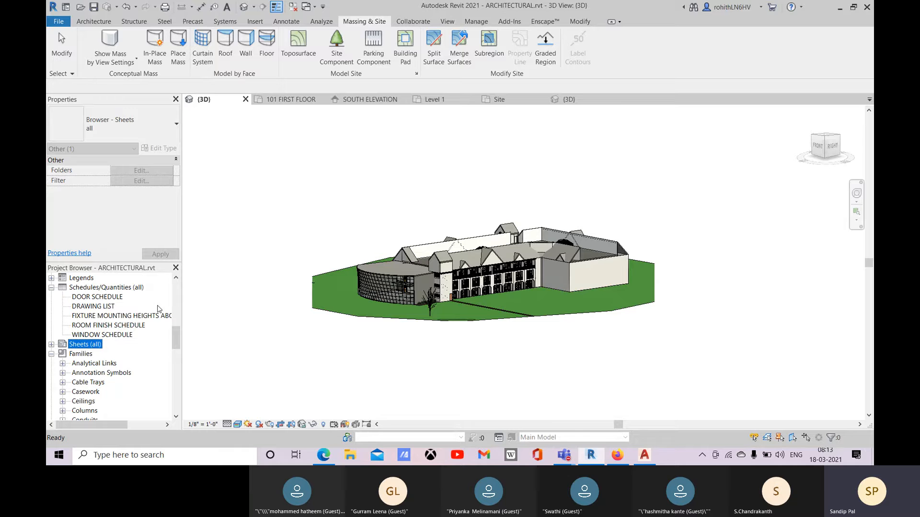
click(52, 345)
right_click(80, 280)
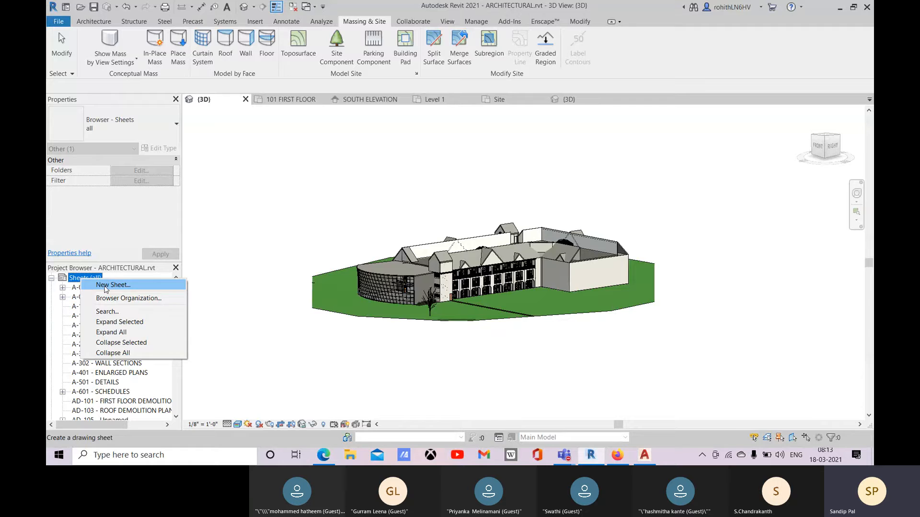
click(106, 285)
click(391, 144)
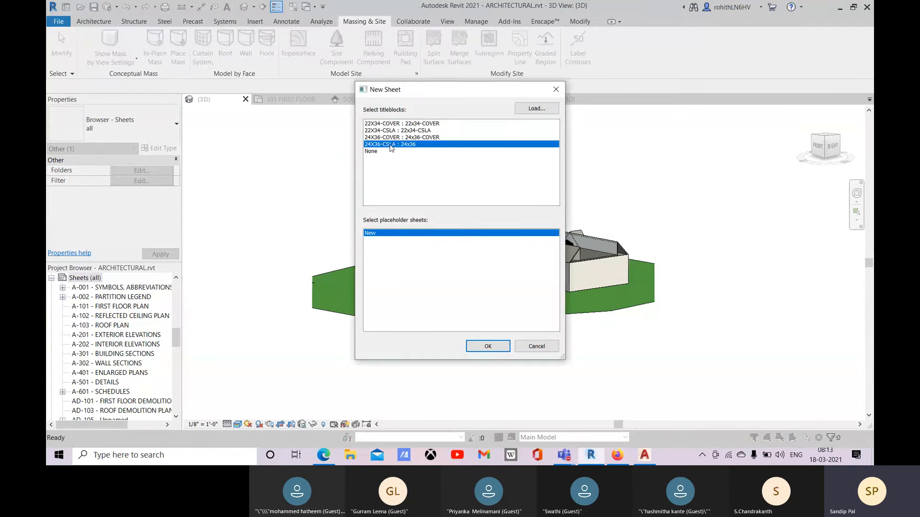
click(392, 138)
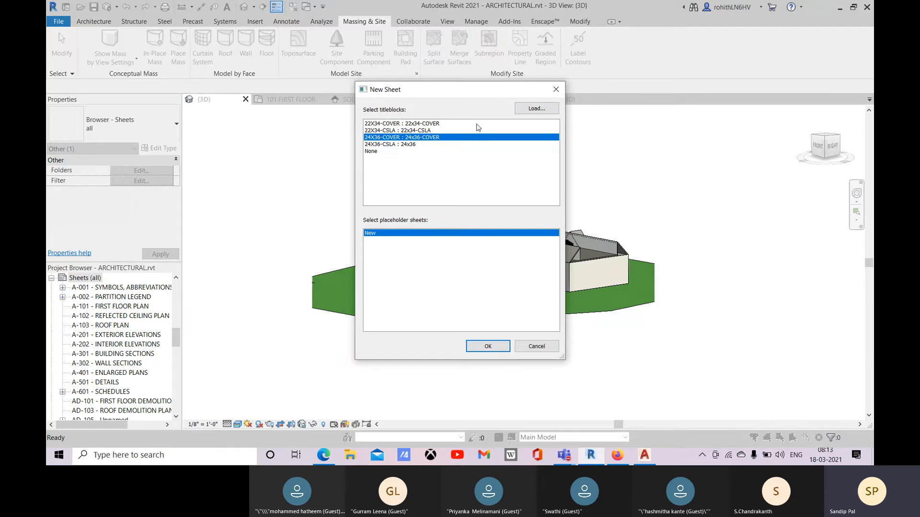
- Browse the English-Imperial family library for loadable titleblocks and open its Titleblocks folder
click(524, 107)
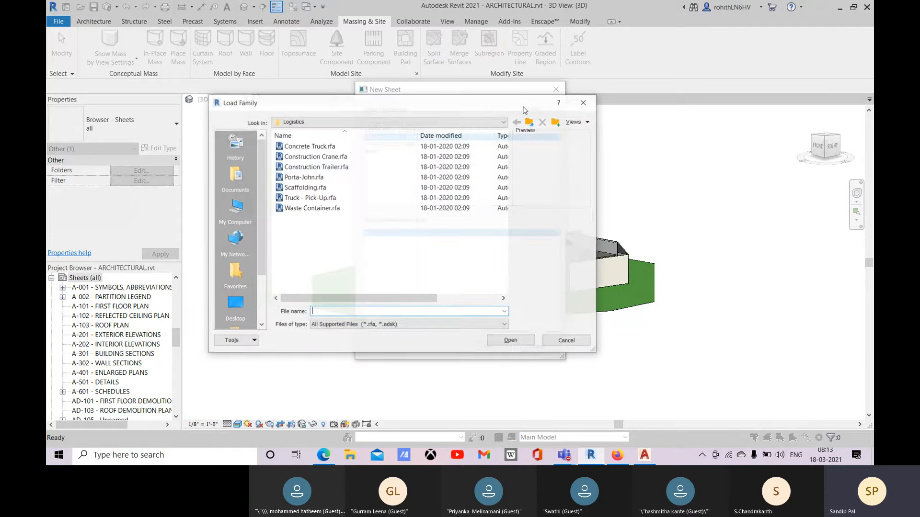
click(530, 121)
click(530, 121)
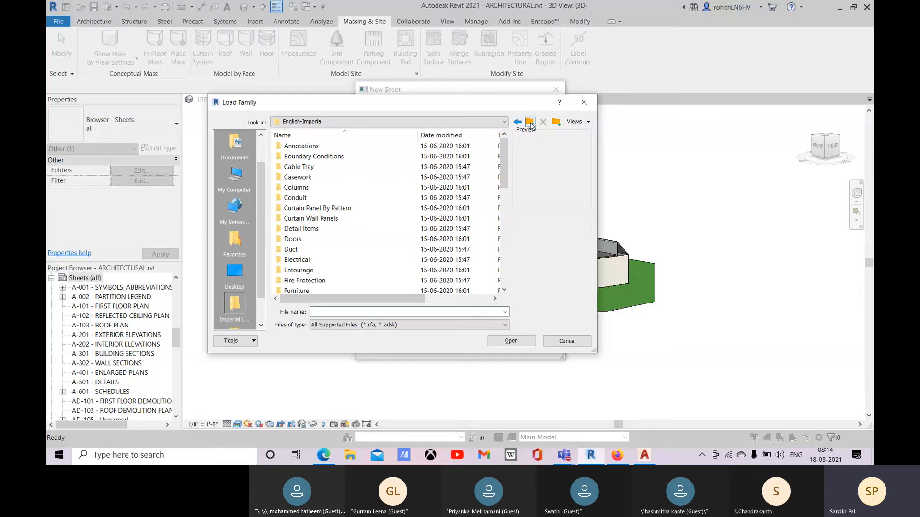
double_click(299, 148)
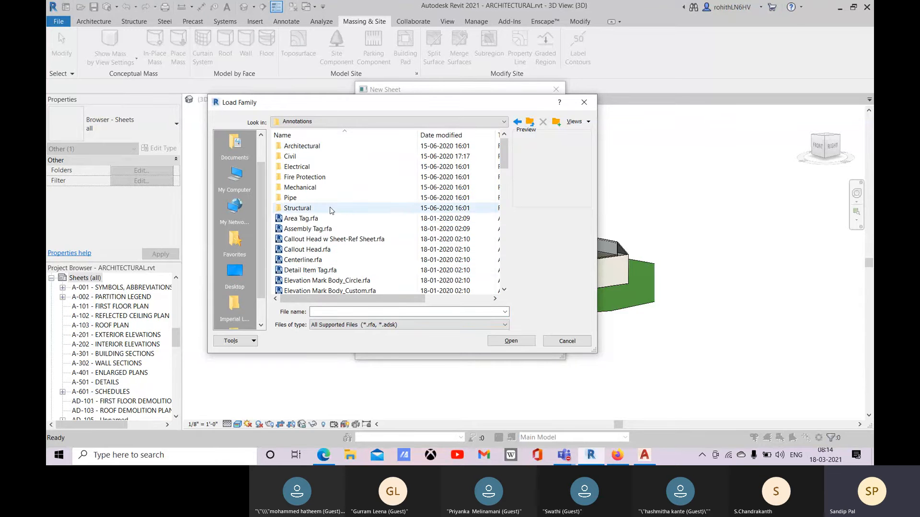
scroll(360, 233, down, 9)
scroll(360, 234, down, 5)
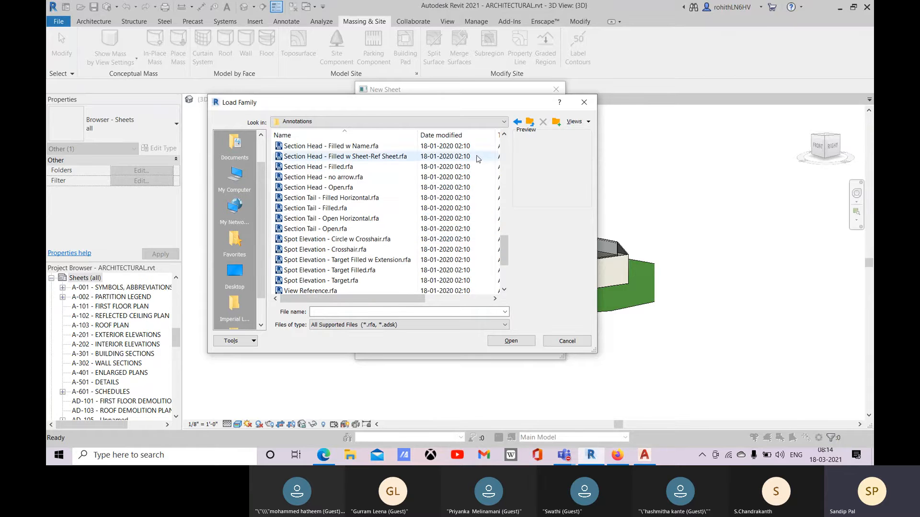
click(529, 122)
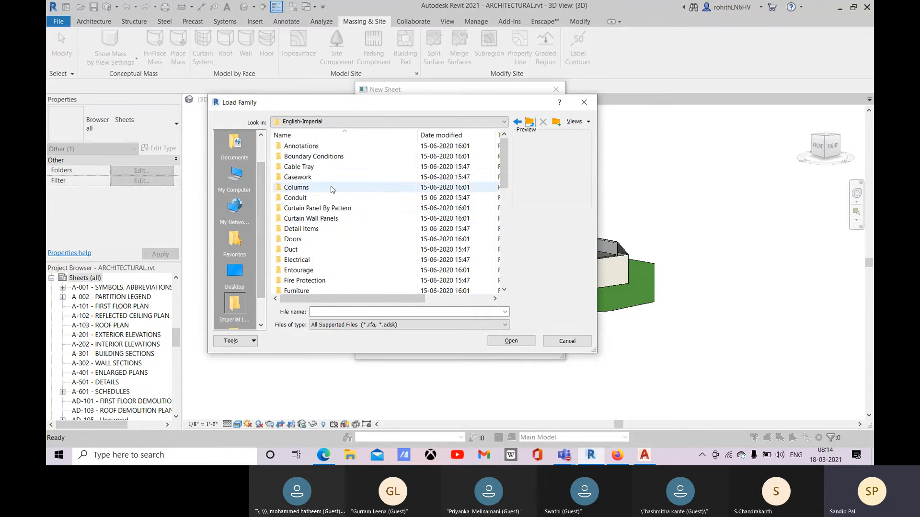
scroll(343, 214, down, 5)
scroll(341, 232, down, 4)
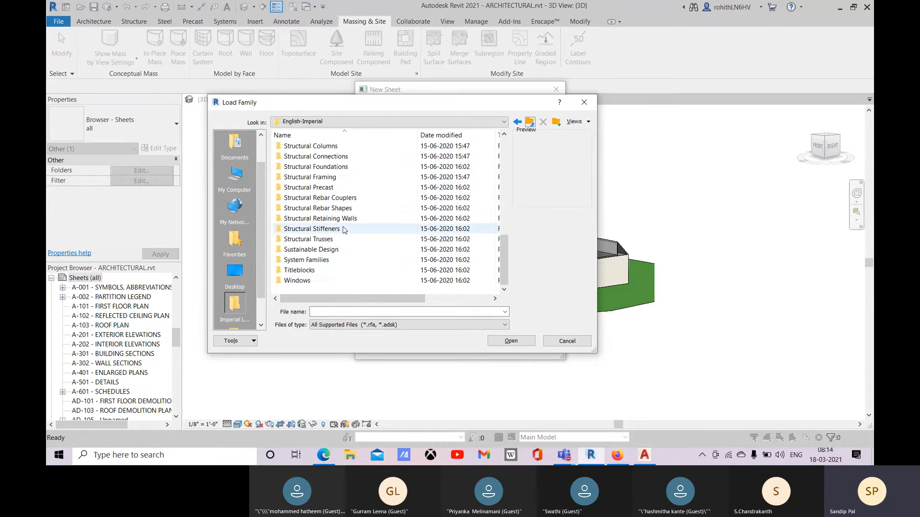
double_click(298, 271)
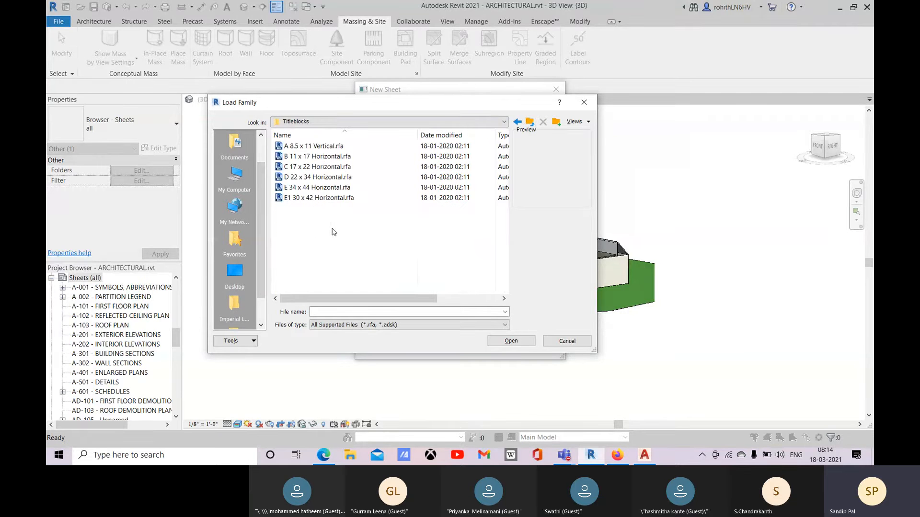
- Compare the previews of the horizontal titleblock families and load E 34 x 44 Horizontal.rfa
click(306, 166)
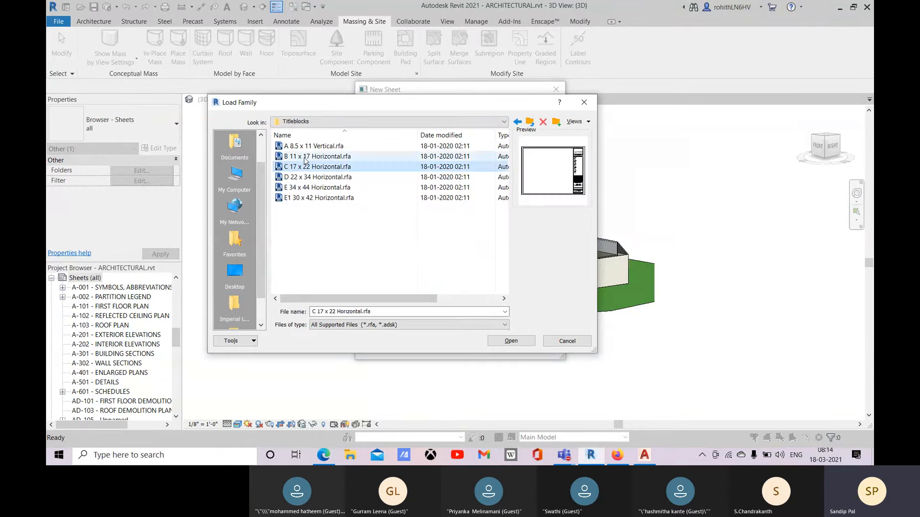
click(306, 156)
click(316, 176)
click(316, 197)
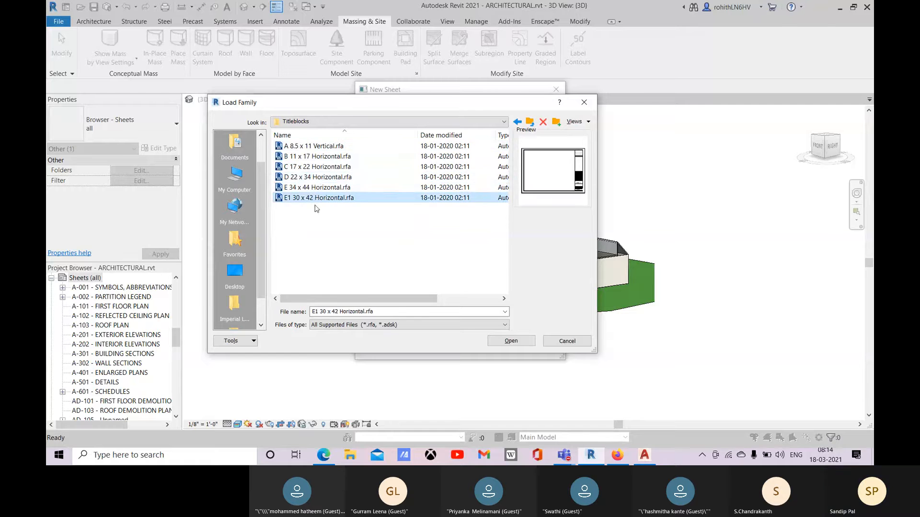
click(306, 188)
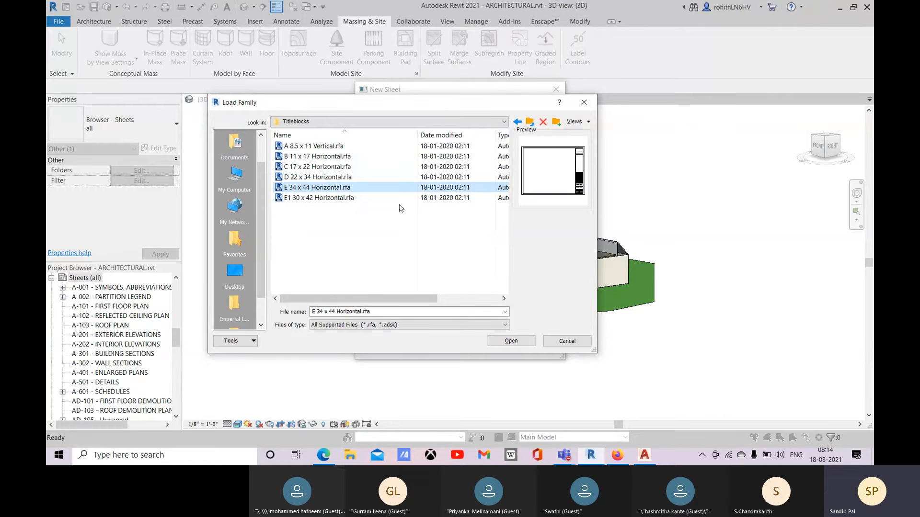
click(307, 197)
click(306, 187)
click(305, 177)
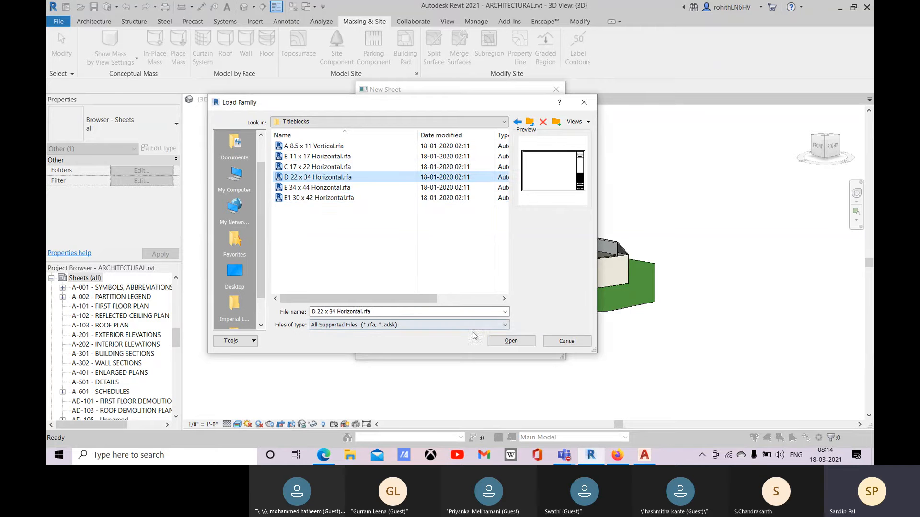
click(299, 197)
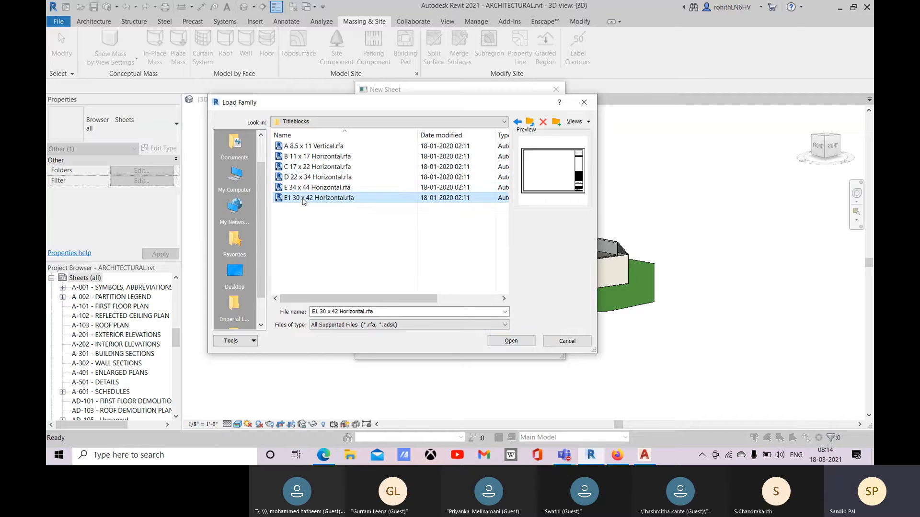
click(306, 188)
click(511, 341)
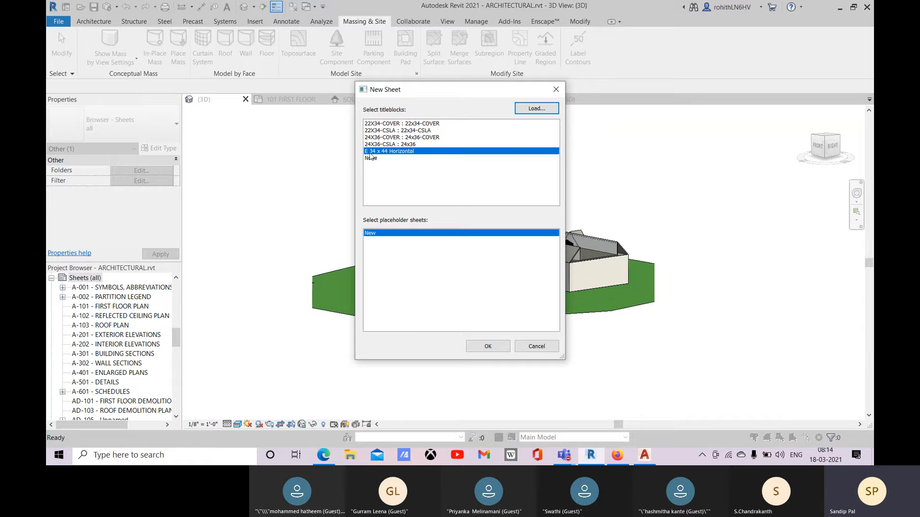
- Create the new sheet with the E 34 x 44 Horizontal titleblock and look over its layout
click(478, 349)
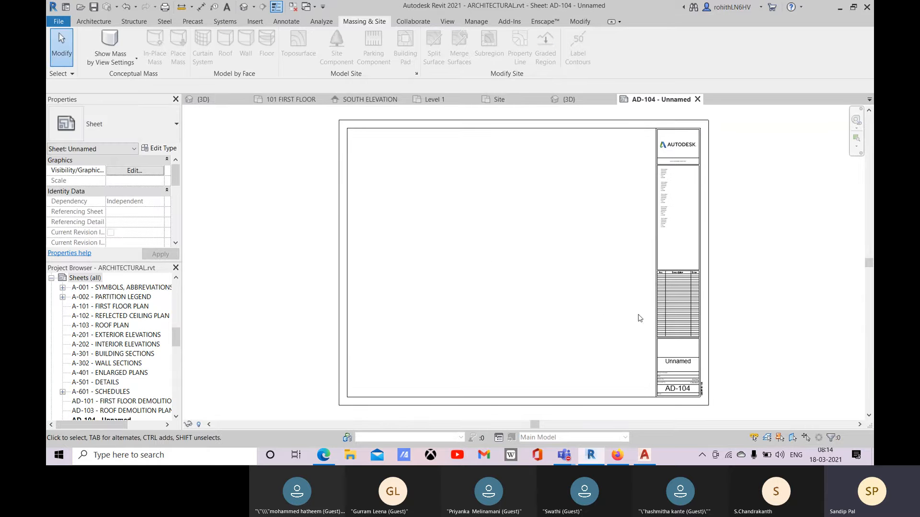
middle_drag(532, 345, 513, 324)
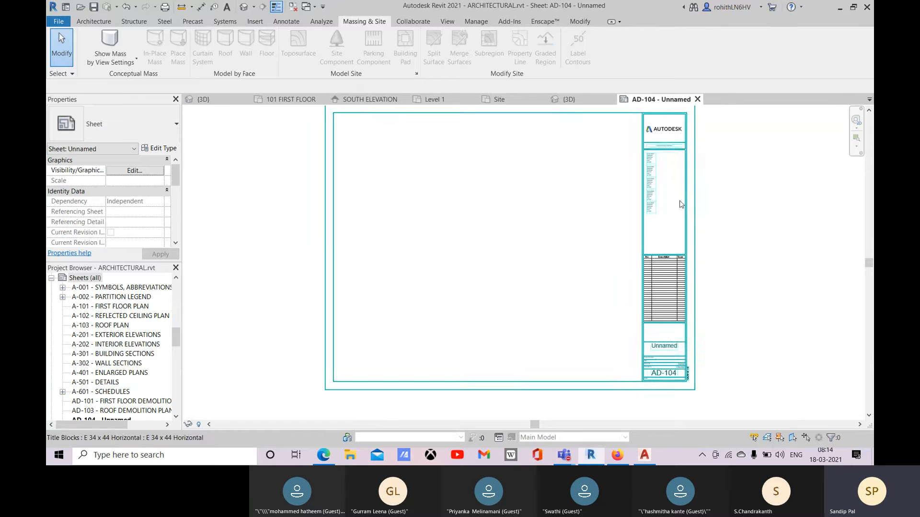
middle_drag(681, 205, 662, 218)
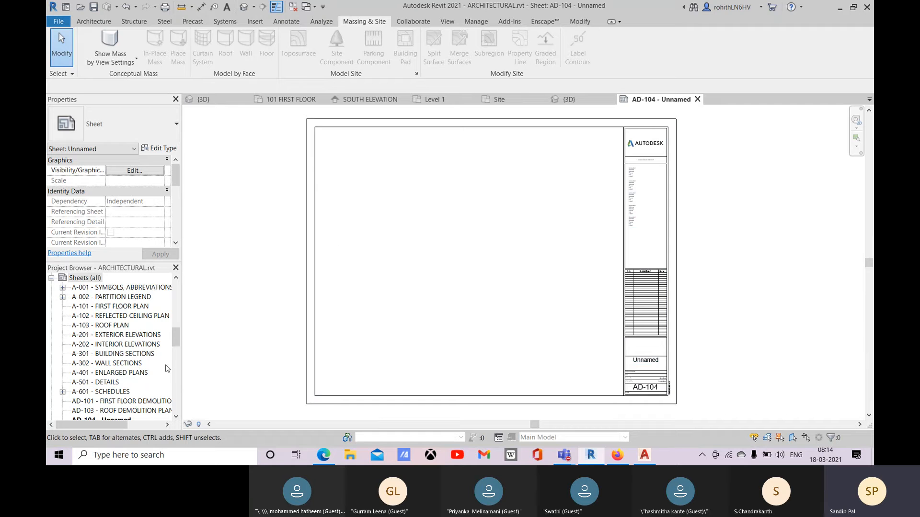
- Close the new sheet's view to return to the architectural 3D view and bring up the view commands
key(ctrl+F4)
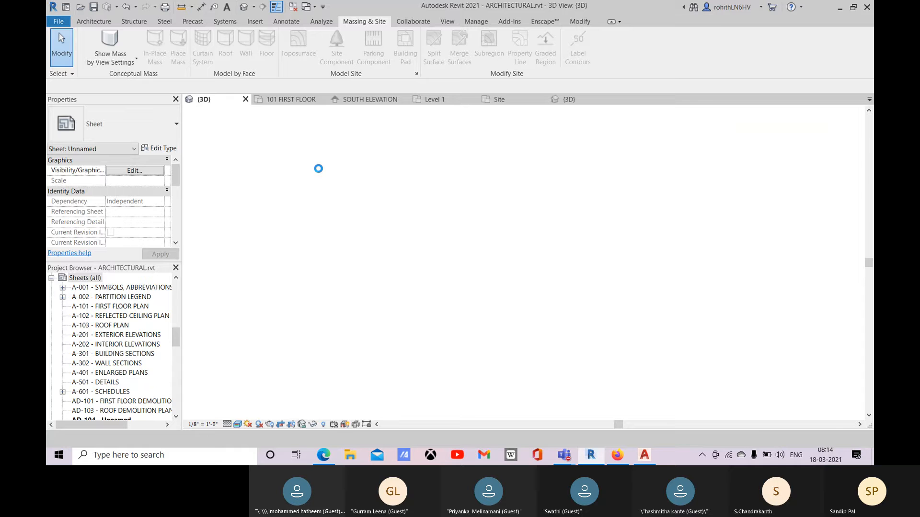
click(448, 23)
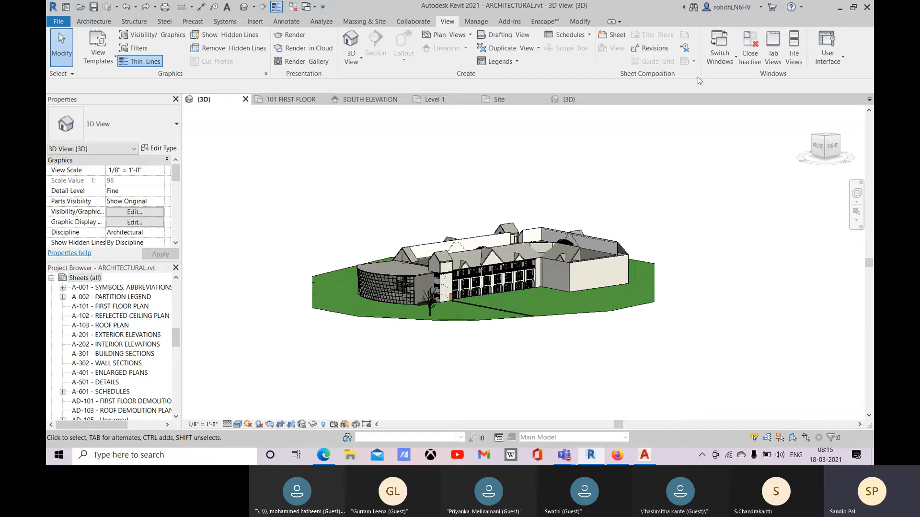
- Create a new sheet with the E 34 x 44 Horizontal titleblock and add the {3D} view to its upper half
click(622, 37)
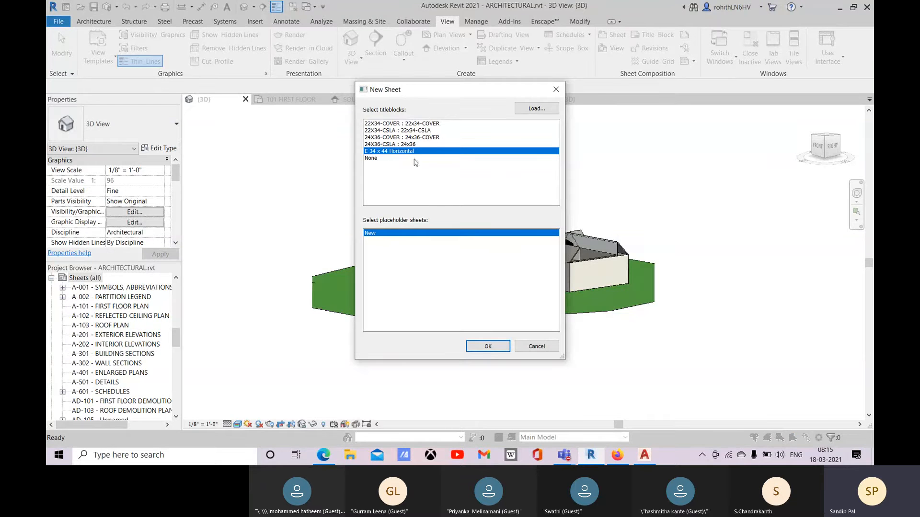
click(487, 347)
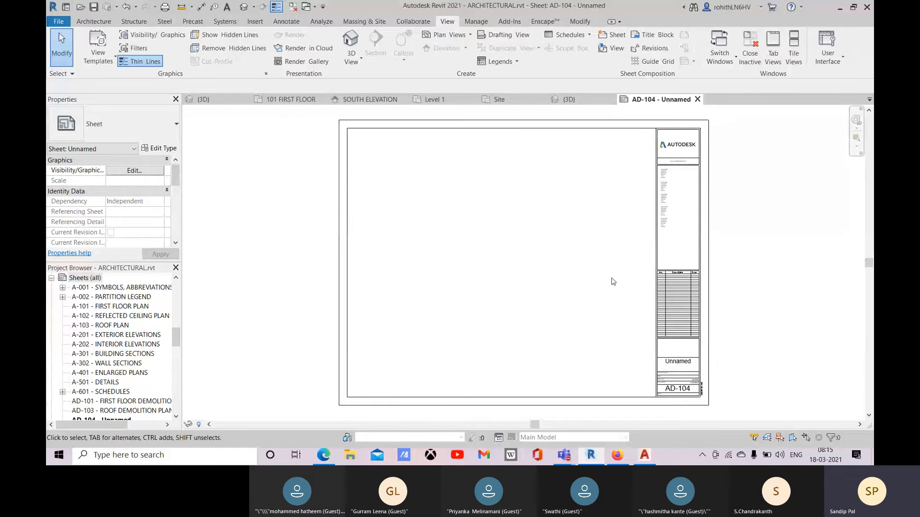
click(613, 50)
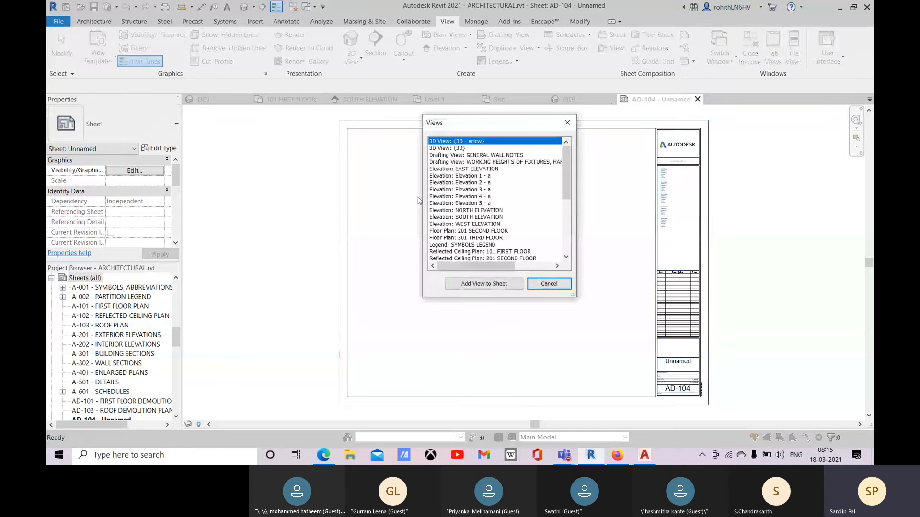
click(446, 149)
click(496, 284)
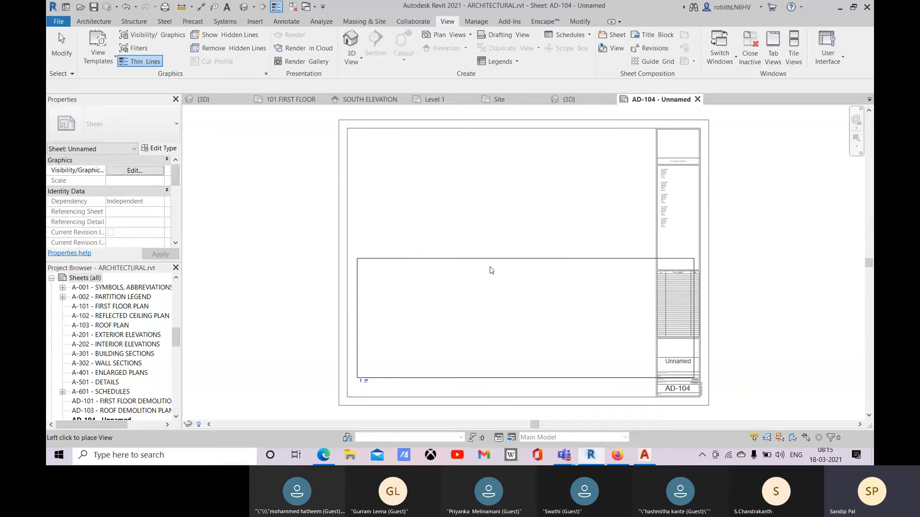
click(519, 199)
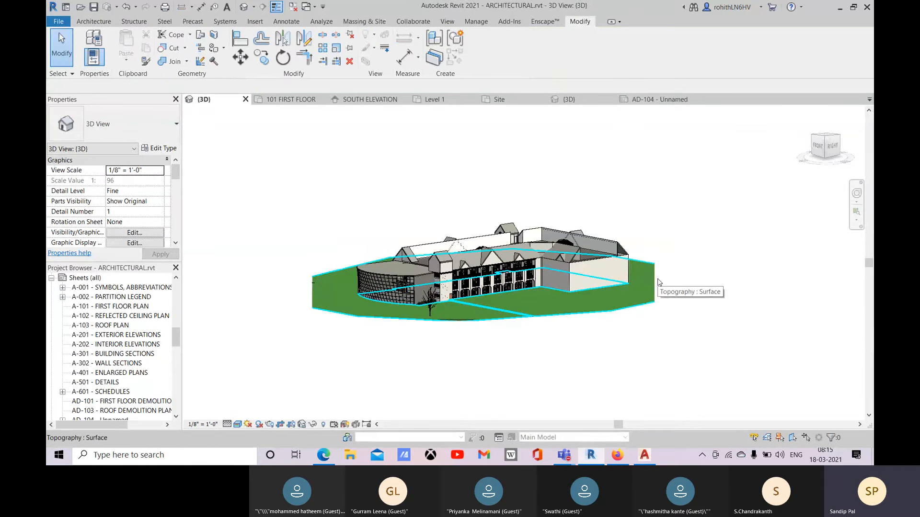
- Narrow the 3D view's crop region from both sides toward the building and turn the crop region's visibility off again
scroll(104, 232, down, 2)
scroll(95, 211, down, 3)
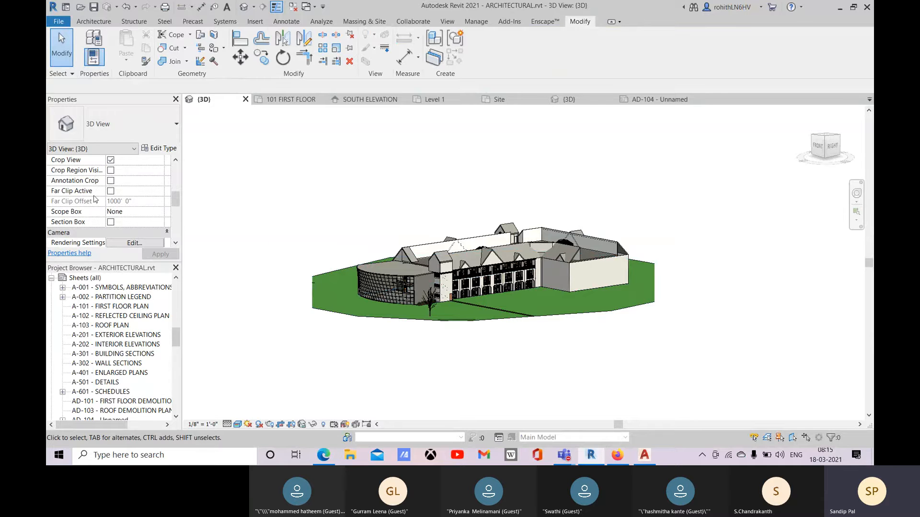
click(111, 170)
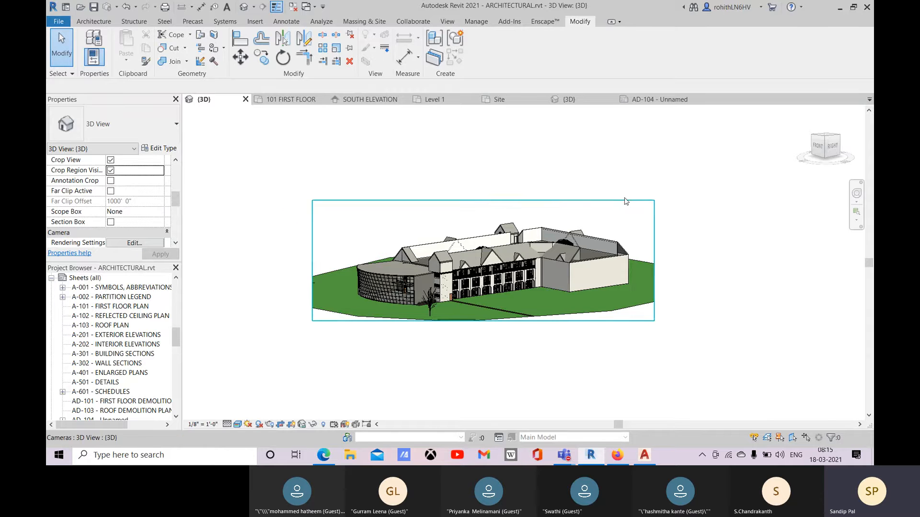
click(655, 222)
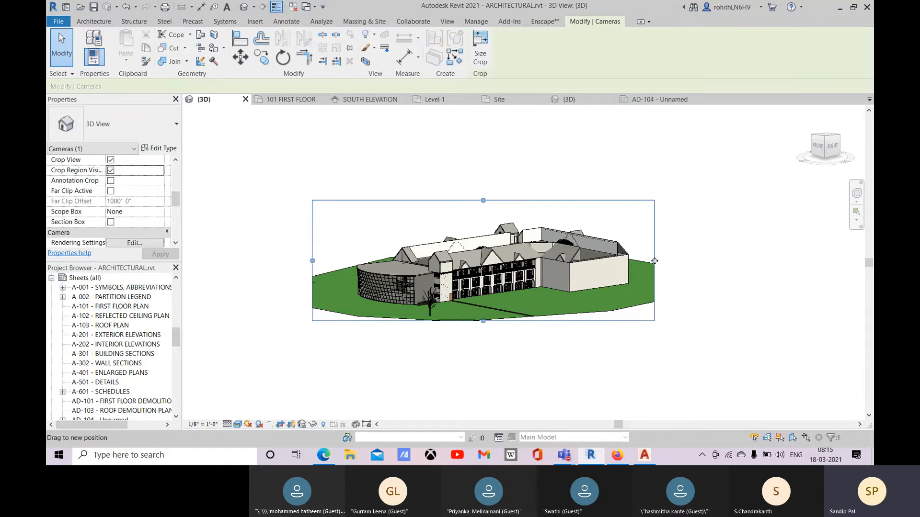
drag(654, 261, 639, 260)
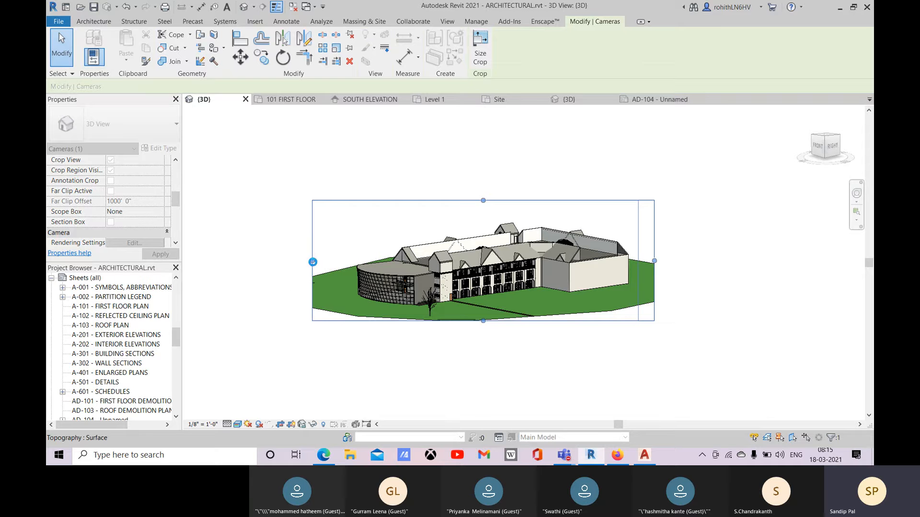
drag(312, 262, 347, 258)
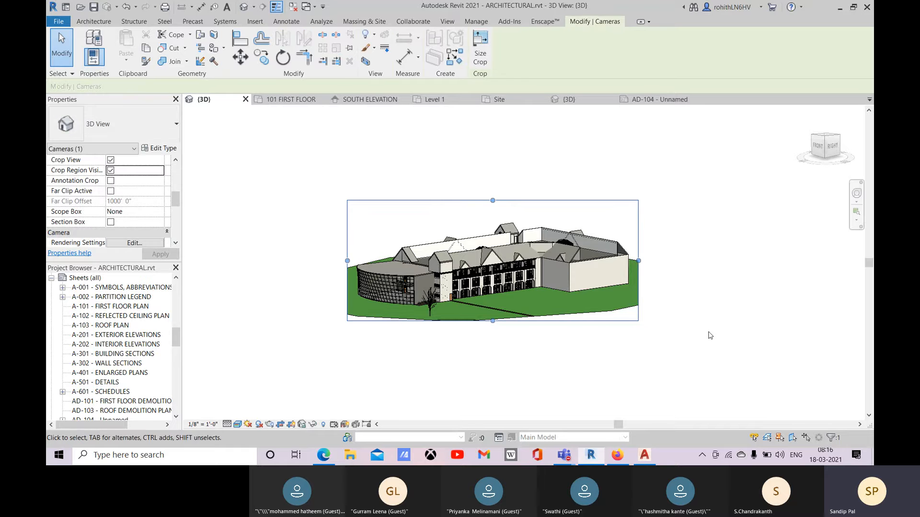
click(110, 171)
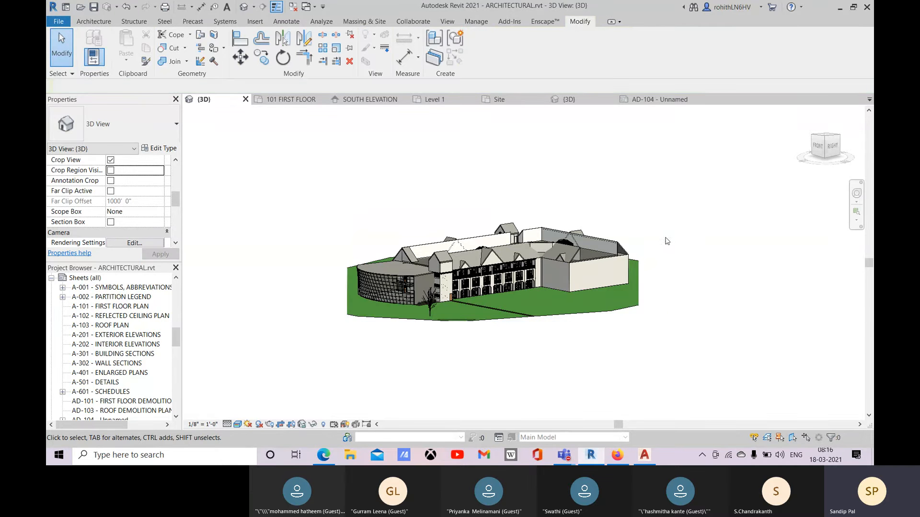
- Shift the 3D viewport on sheet AD-104 clear of the titleblock column and examine its view title
click(652, 100)
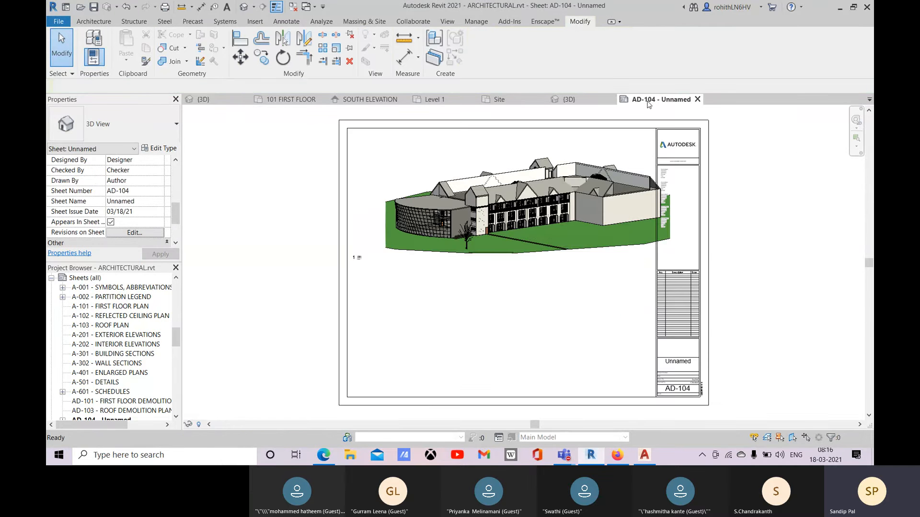
click(501, 213)
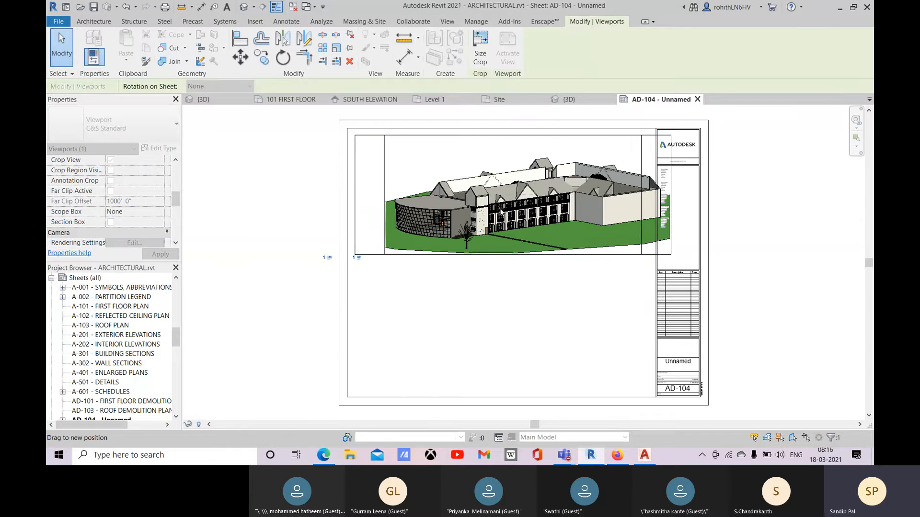
drag(501, 214, 499, 213)
drag(498, 210, 497, 209)
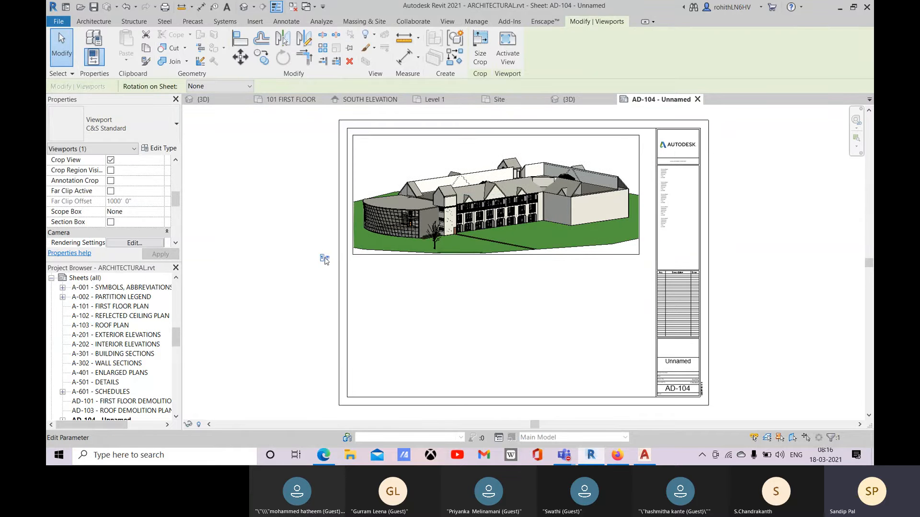
scroll(325, 259, up, 5)
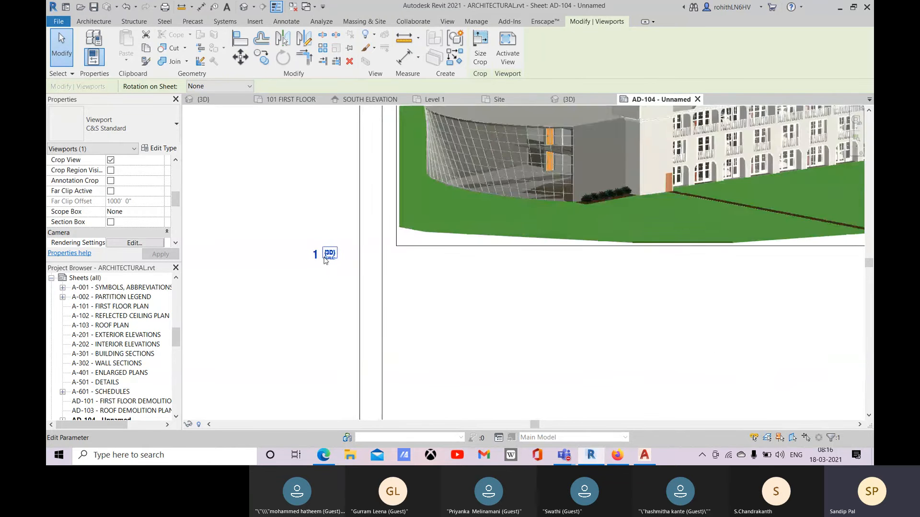
scroll(324, 259, down, 5)
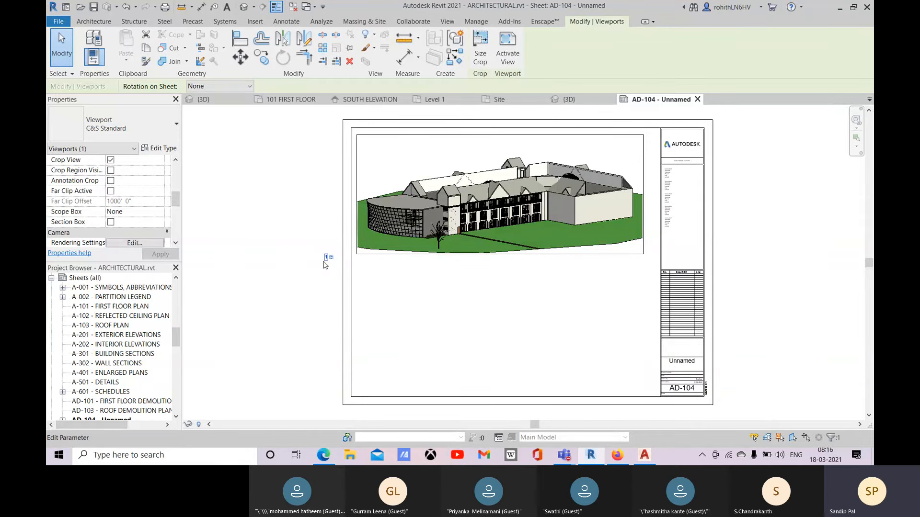
scroll(328, 258, up, 1)
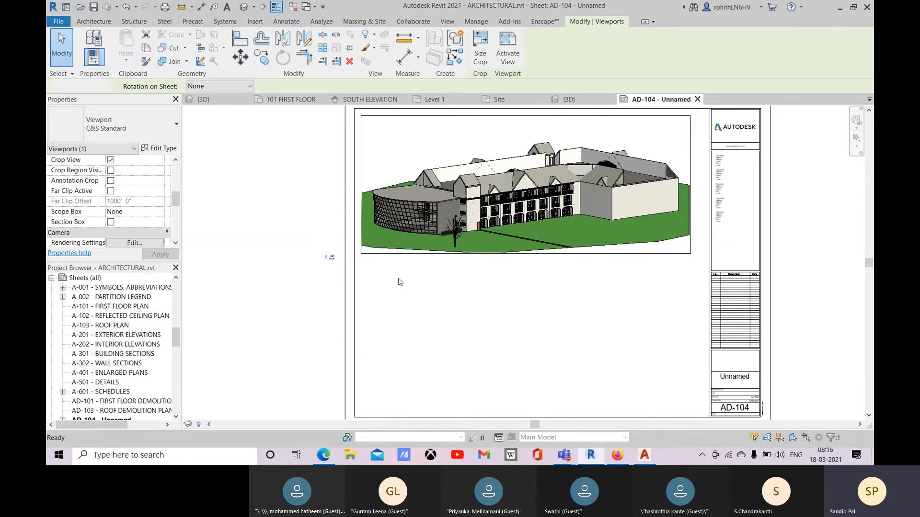
- Delete the 3D viewport from sheet AD-104 and place the {3D} view again inside the sheet's upper border
key(Delete)
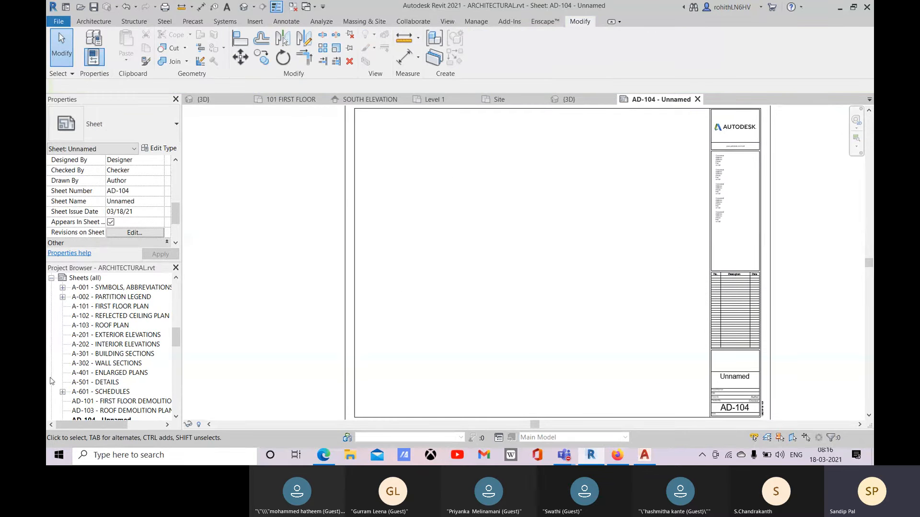
scroll(99, 350, up, 5)
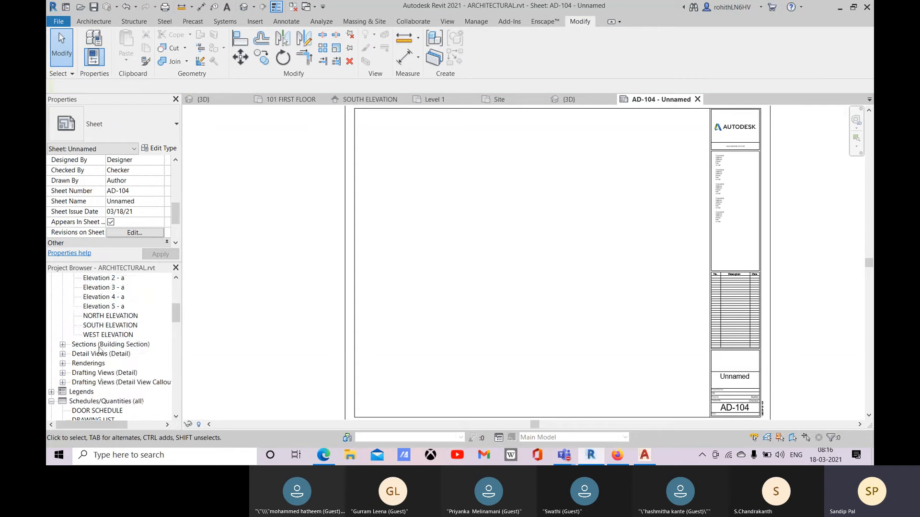
scroll(99, 350, up, 3)
click(89, 335)
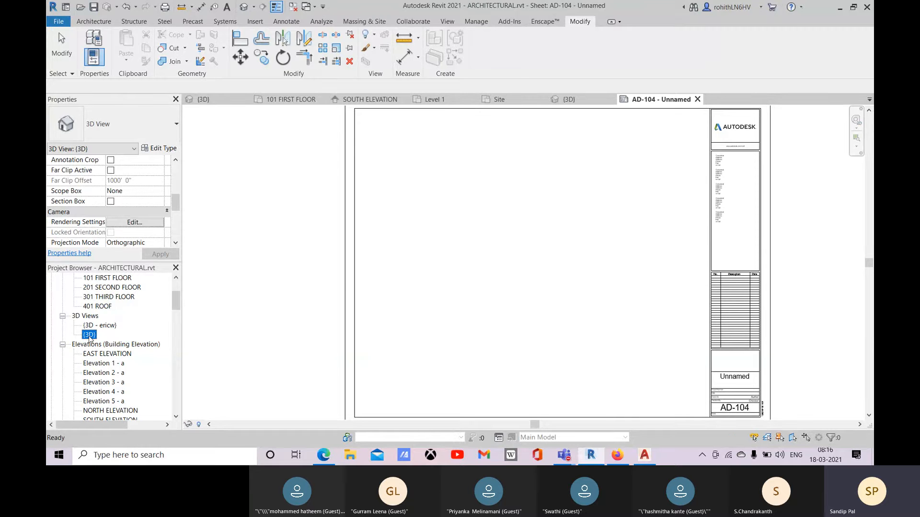
drag(89, 334, 417, 215)
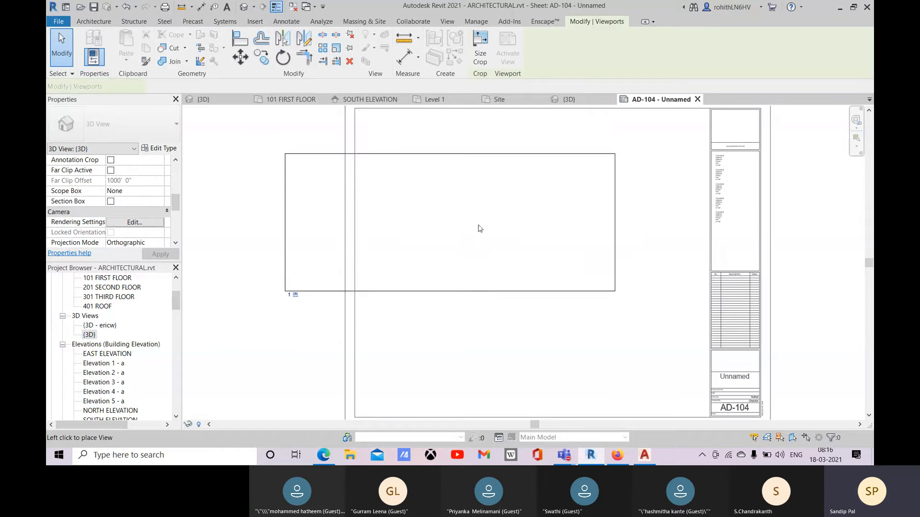
click(529, 197)
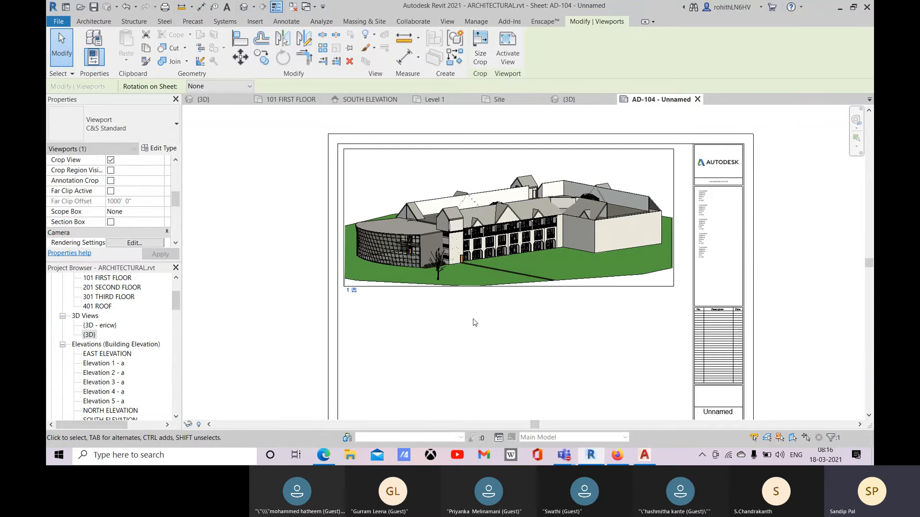
- Activate the 3D viewport on sheet AD-104 for in-place editing and deactivate it again
scroll(461, 340, down, 3)
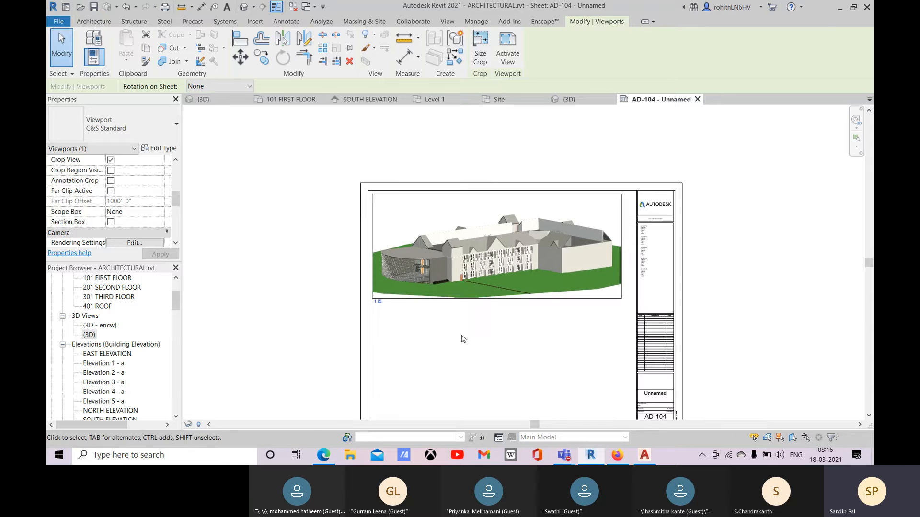
middle_drag(471, 337, 471, 331)
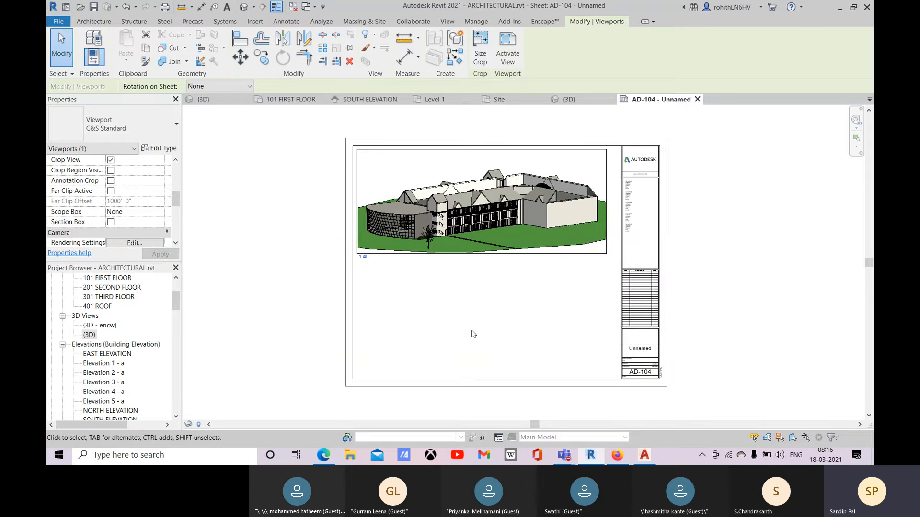
scroll(431, 269, up, 3)
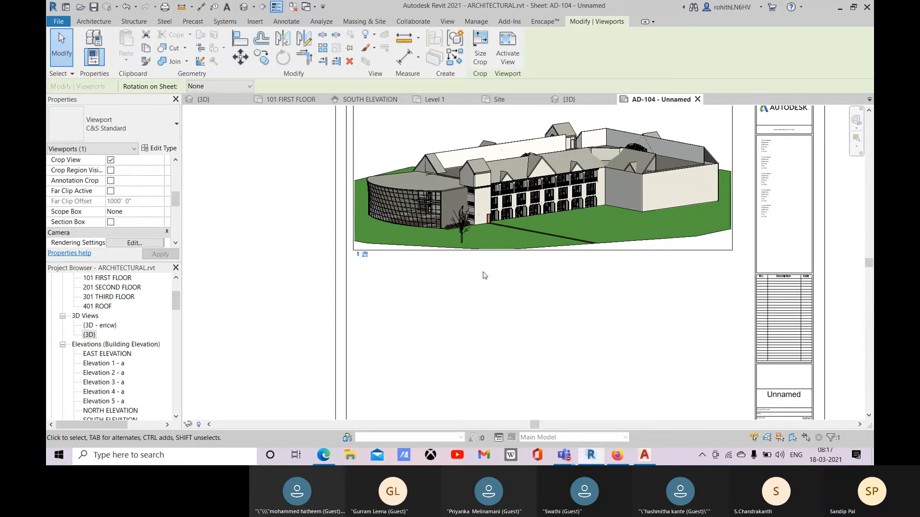
middle_drag(429, 284, 452, 357)
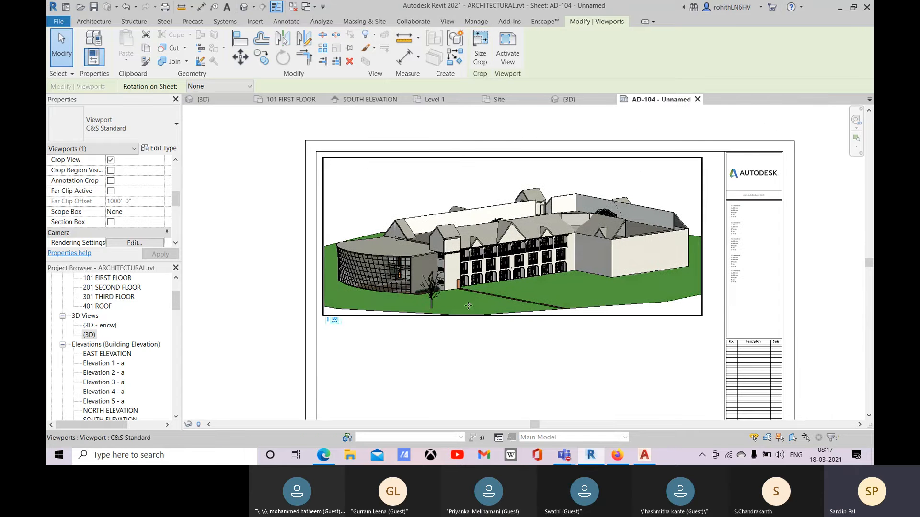
double_click(532, 290)
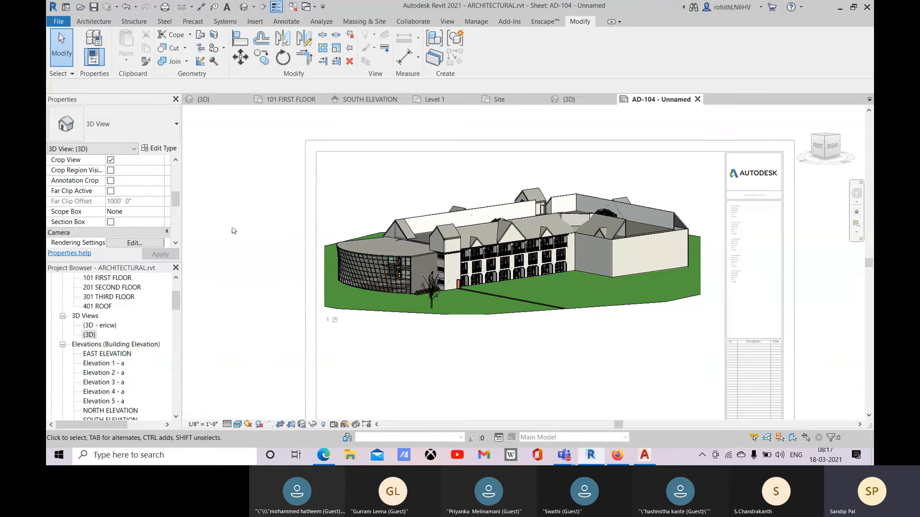
double_click(346, 160)
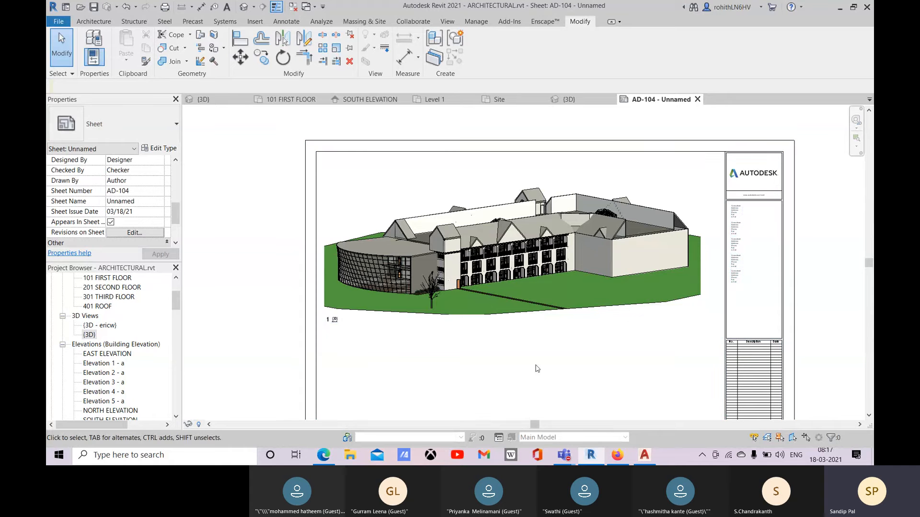
- Reactivate the 3D viewport, orbit the model slightly and turn on its shadows, and return to the full sheet
click(513, 291)
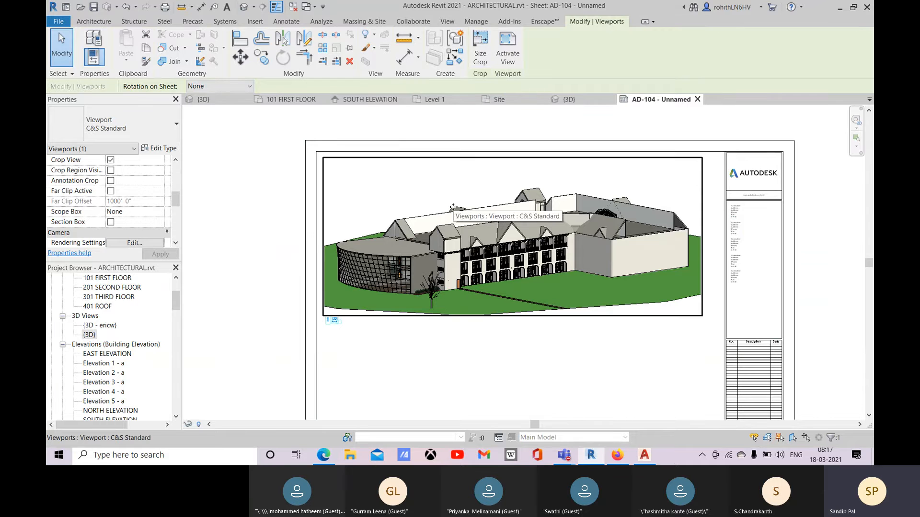
double_click(408, 200)
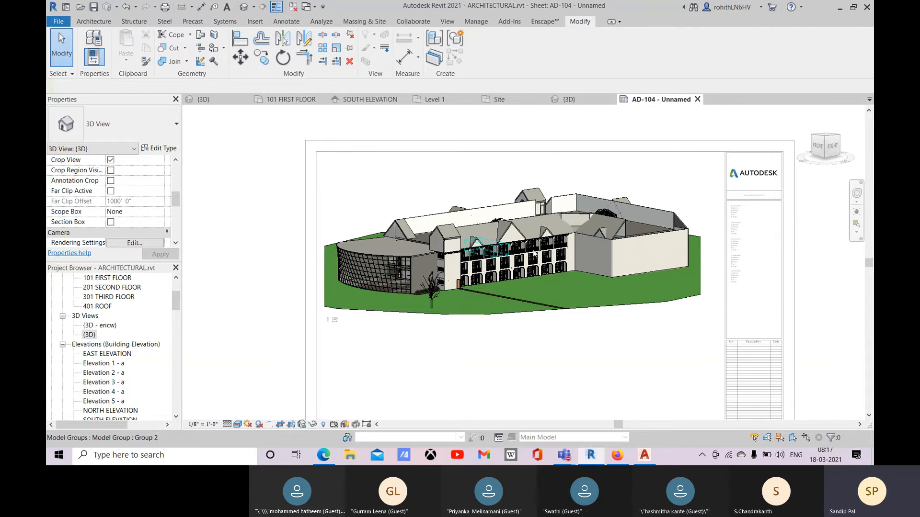
drag(822, 169, 821, 167)
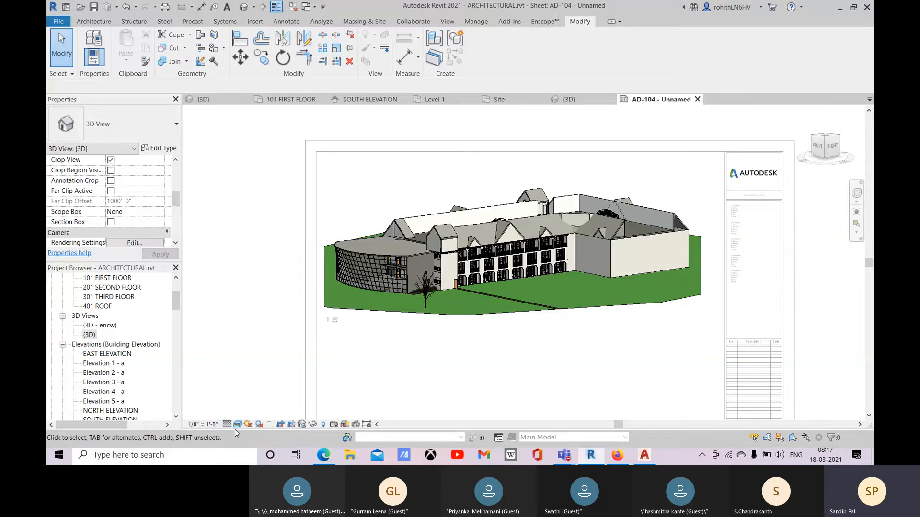
click(260, 425)
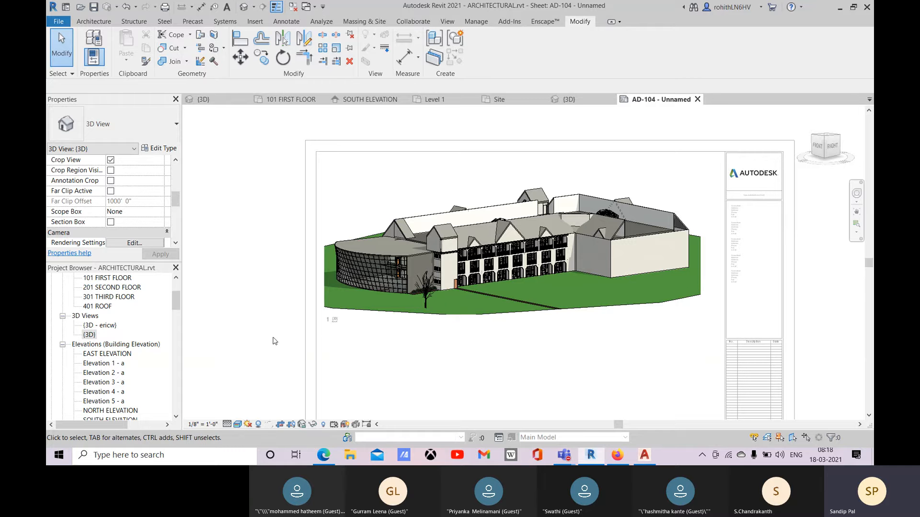
double_click(246, 215)
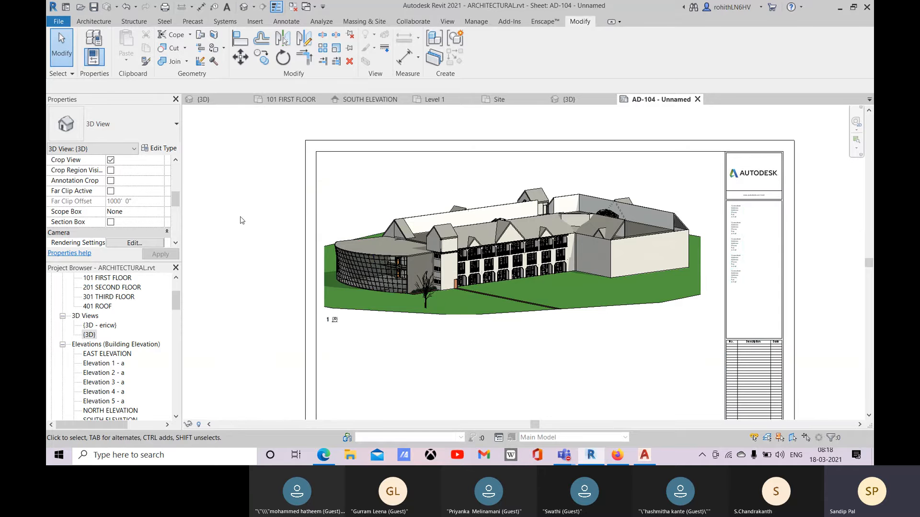
scroll(390, 303, down, 2)
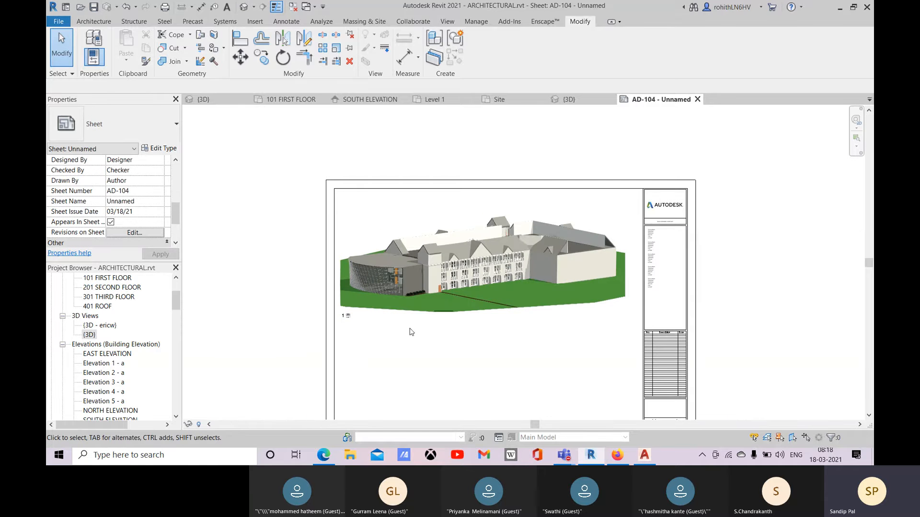
middle_drag(411, 331, 408, 293)
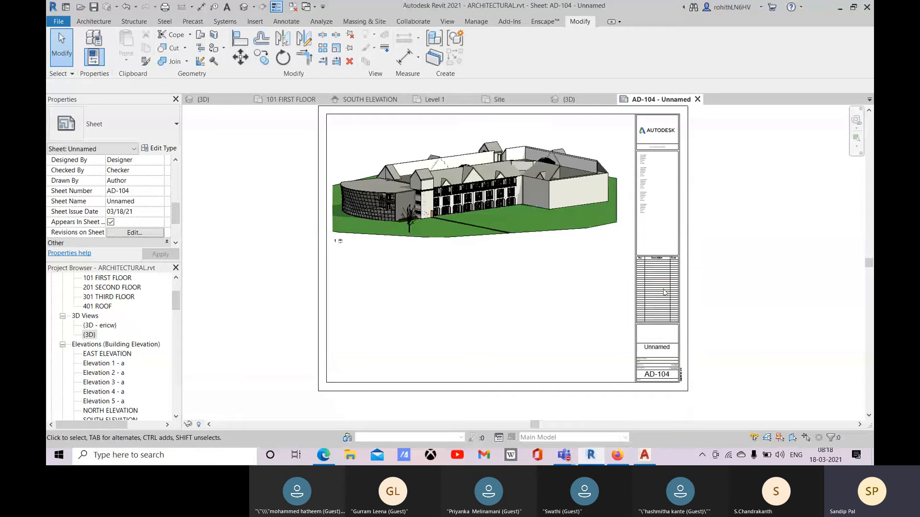
- Open the E 34 x 44 Horizontal title block of sheet AD-104 in the family editor
click(328, 348)
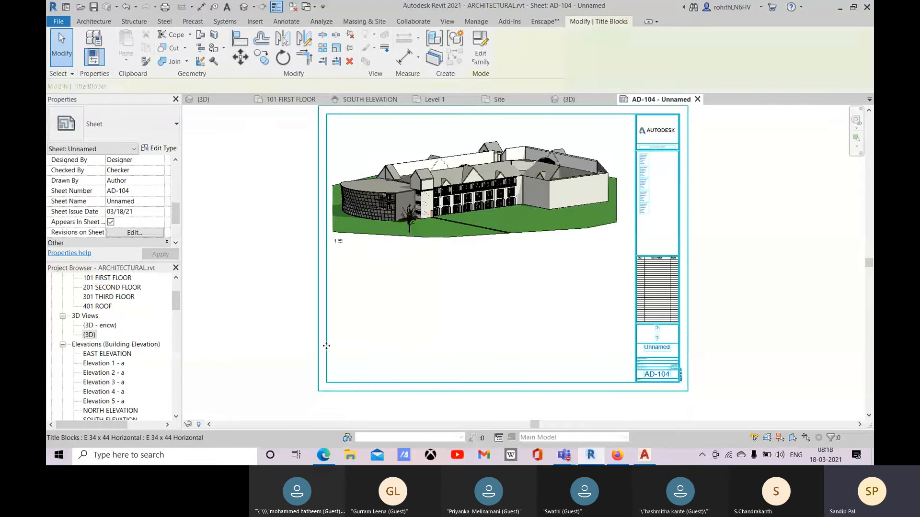
click(481, 58)
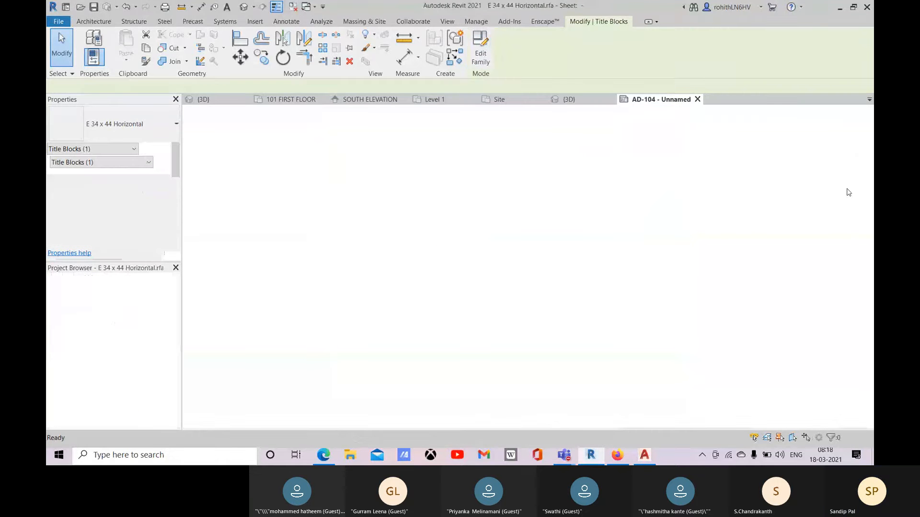
middle_drag(733, 360, 634, 276)
- Examine the title column and border lines of the E 34 x 44 Horizontal title block family
click(610, 239)
click(598, 211)
middle_drag(570, 164, 570, 185)
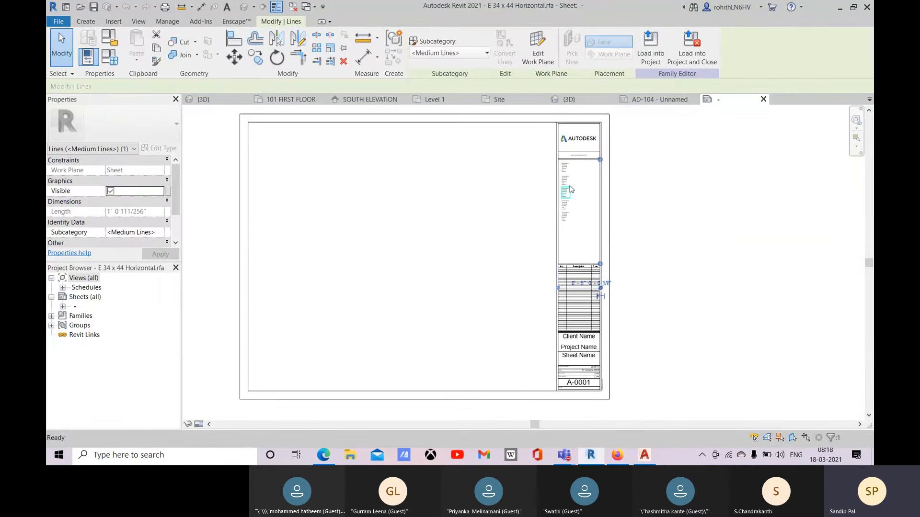
click(432, 121)
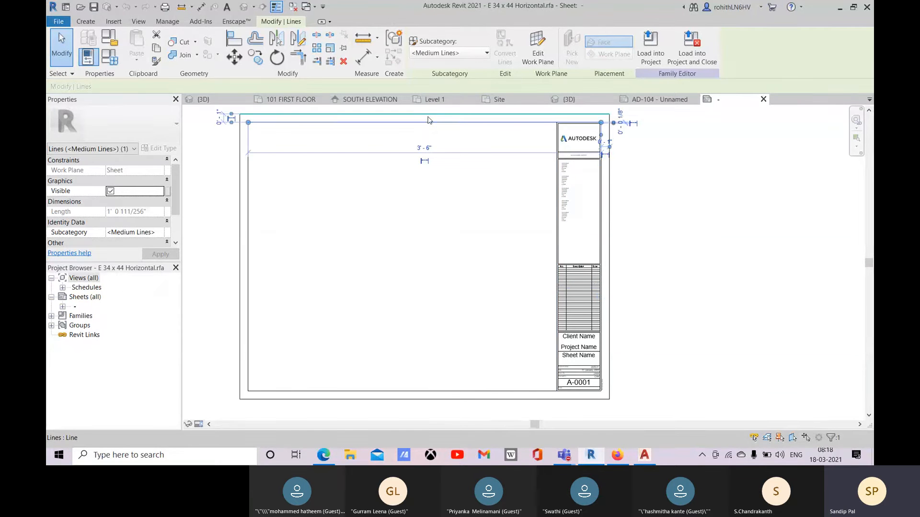
click(428, 118)
scroll(565, 200, up, 1)
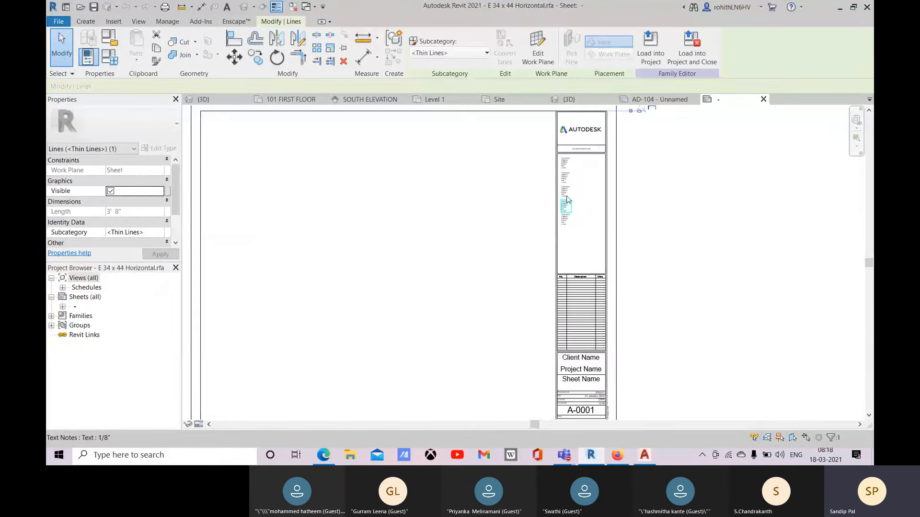
scroll(565, 185, down, 4)
key(Escape)
- Create a new family from the A1 metric.rft template in the English Titleblocks folder
click(58, 22)
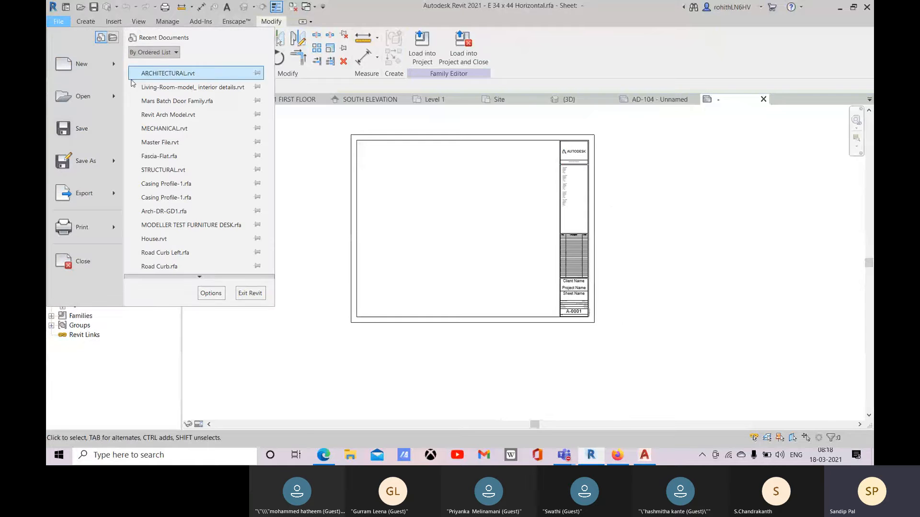
mouse_move(117, 65)
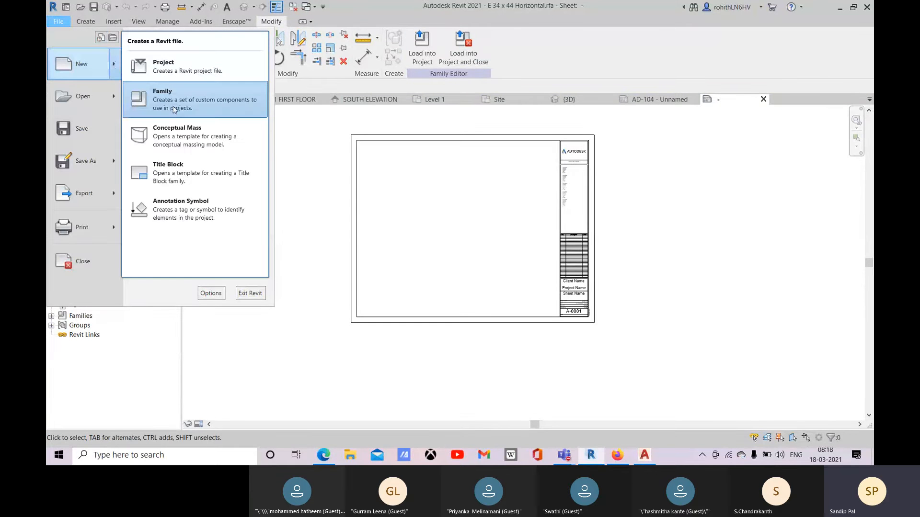
click(176, 110)
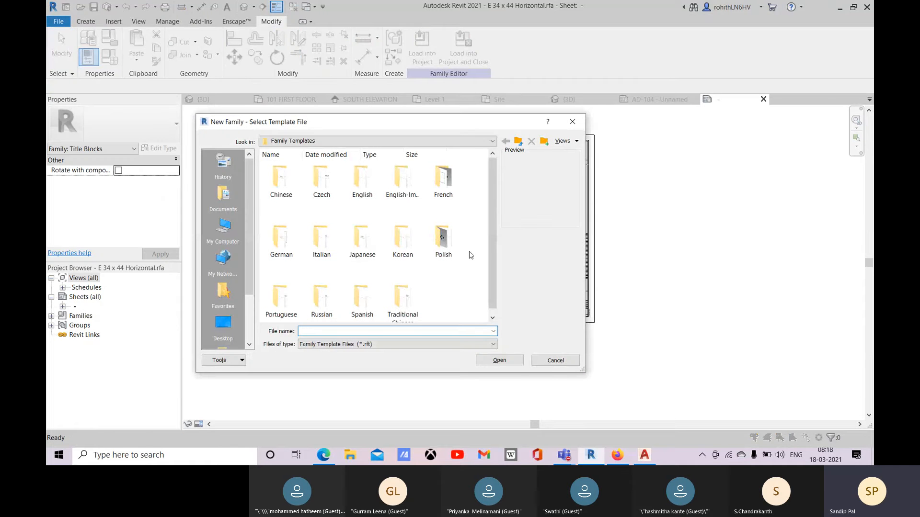
double_click(366, 197)
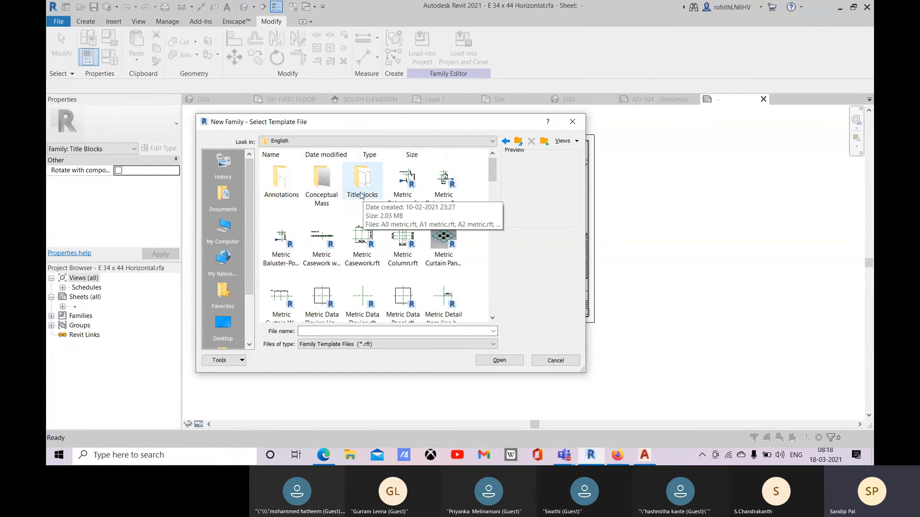
click(362, 193)
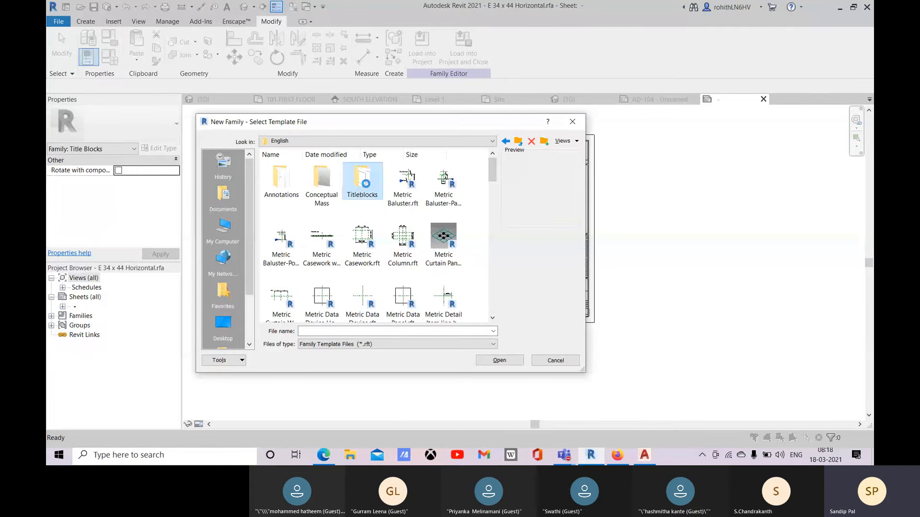
click(322, 178)
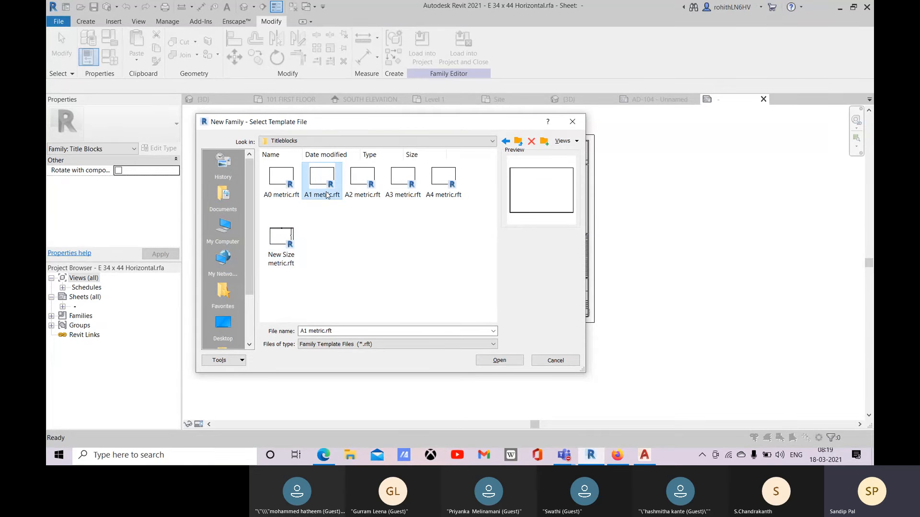
click(513, 364)
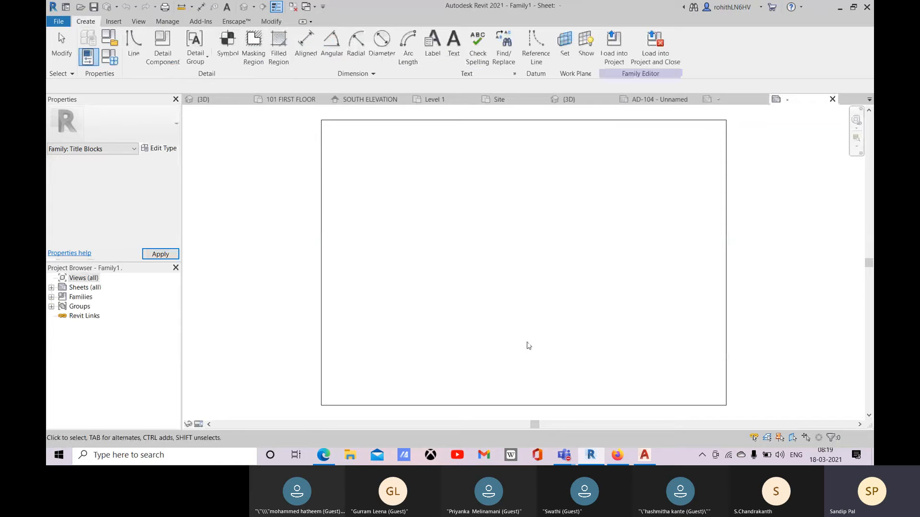
- Inspect the lengths of the A1 sheet outline's lines in the new title block family
scroll(490, 294, down, 2)
middle_drag(491, 296, 473, 284)
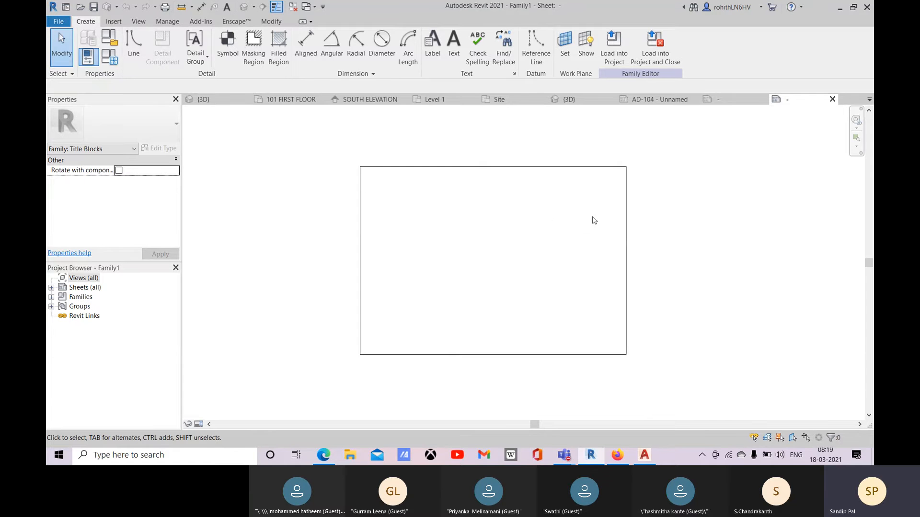
click(365, 190)
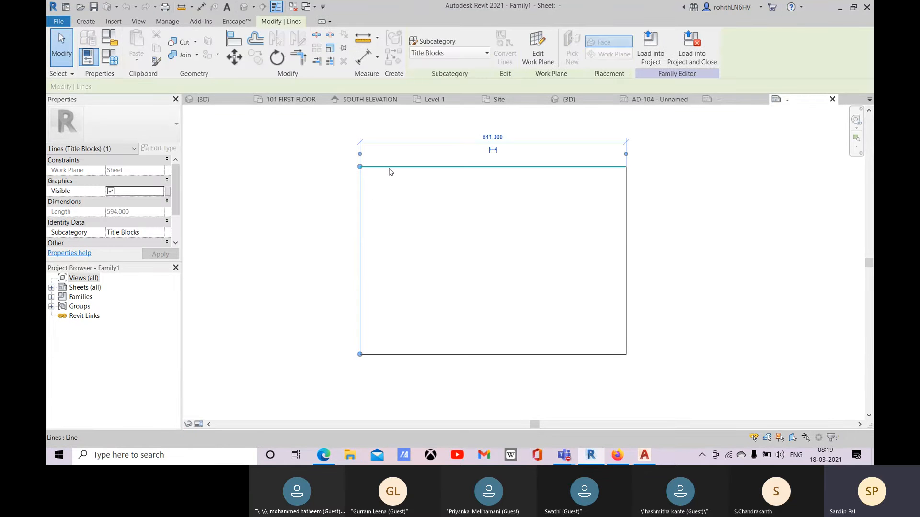
click(390, 172)
click(626, 297)
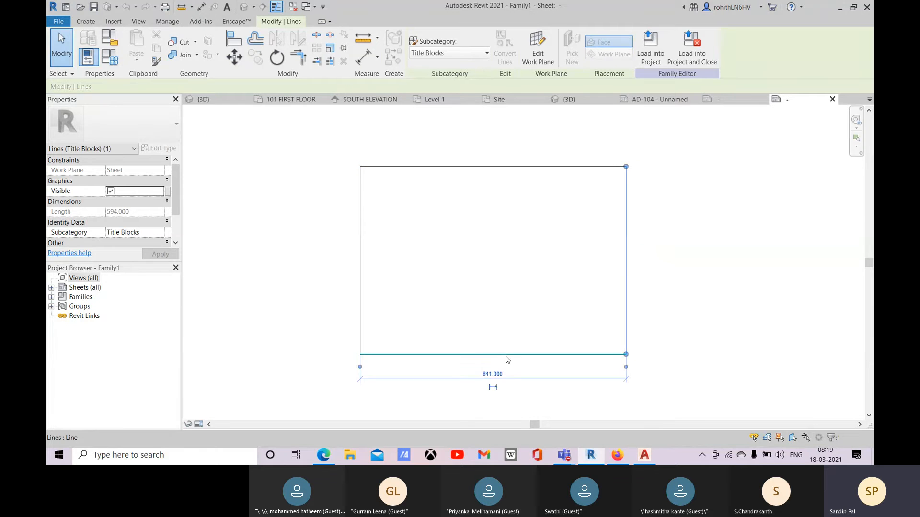
click(360, 228)
click(275, 145)
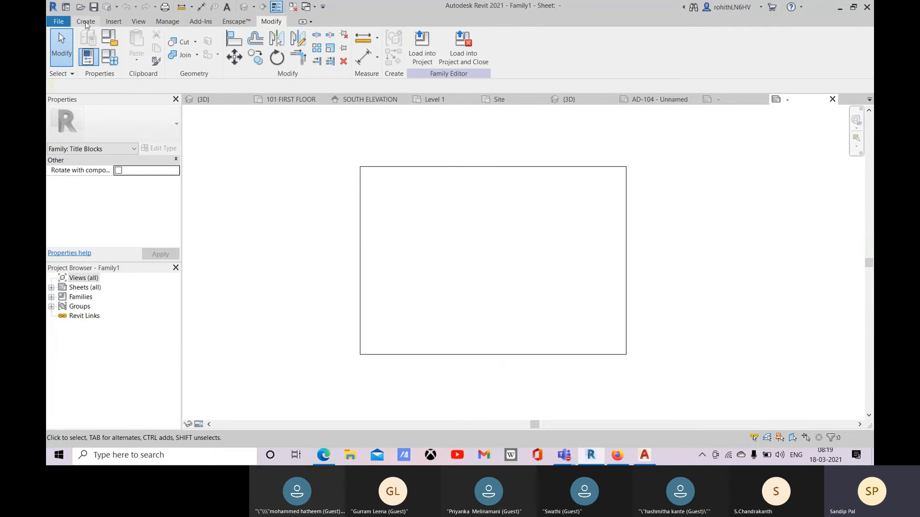
- Create a vertical title column line offset 100 inward from the sheet outline's right edge using Pick Lines
click(85, 21)
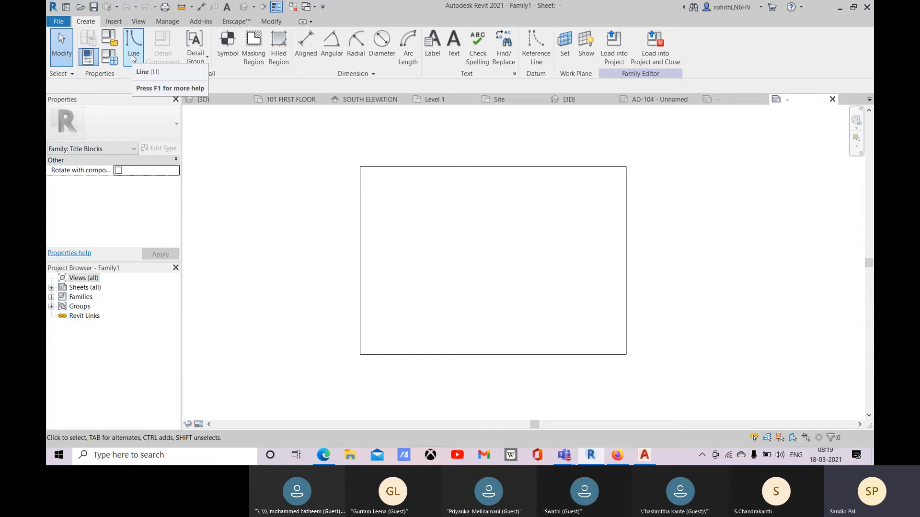
click(133, 56)
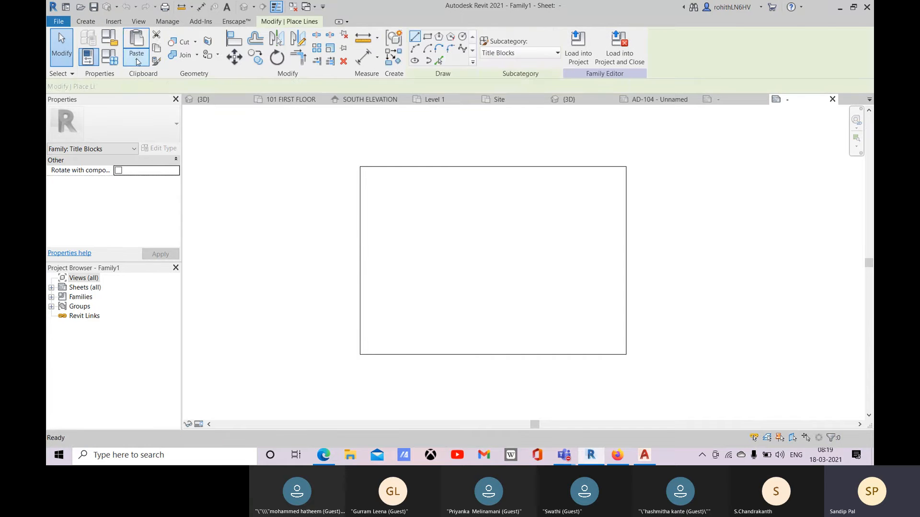
click(439, 62)
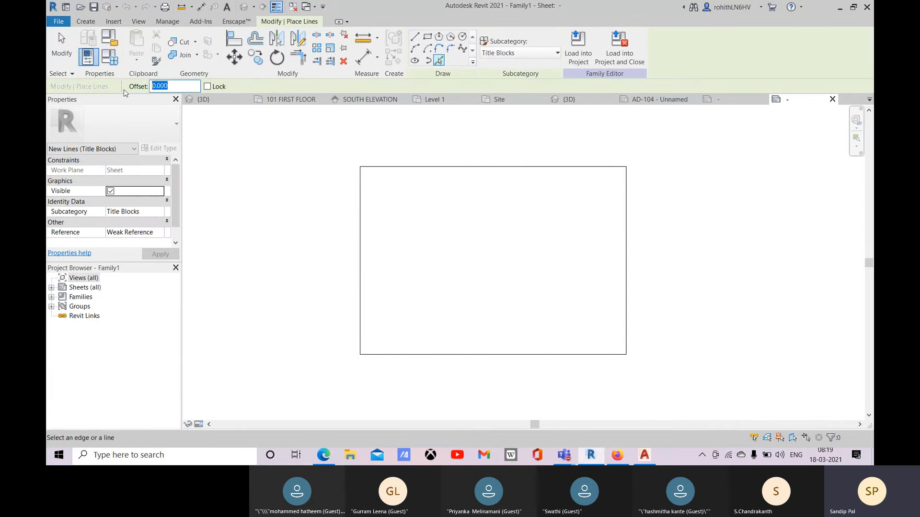
text(1)
key(Return)
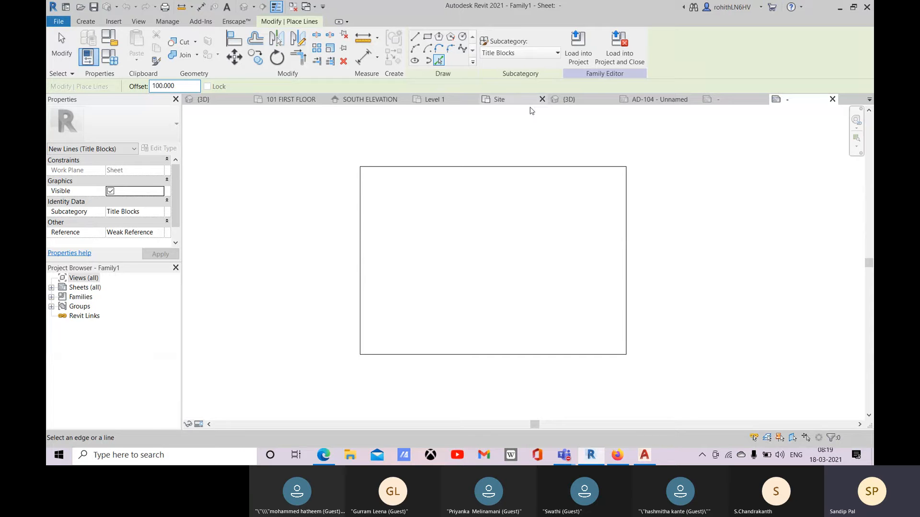
click(625, 239)
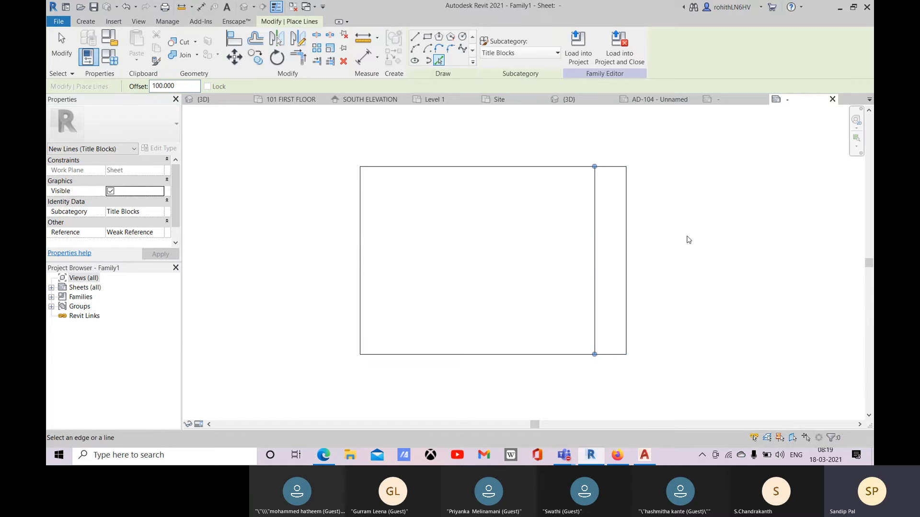
- Add a horizontal line offset 100 below the outline's top edge and shorten it to span only the title column
middle_drag(688, 240, 632, 246)
scroll(551, 184, up, 2)
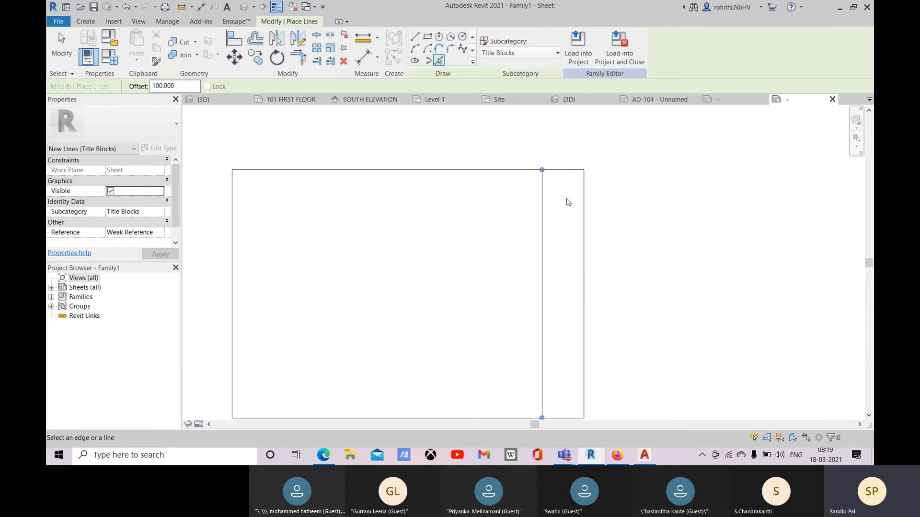
middle_drag(571, 176, 570, 168)
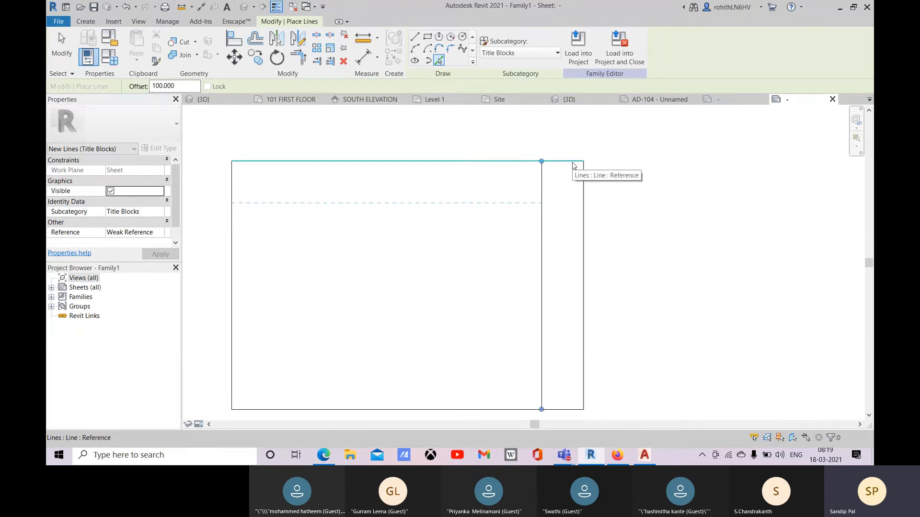
click(574, 166)
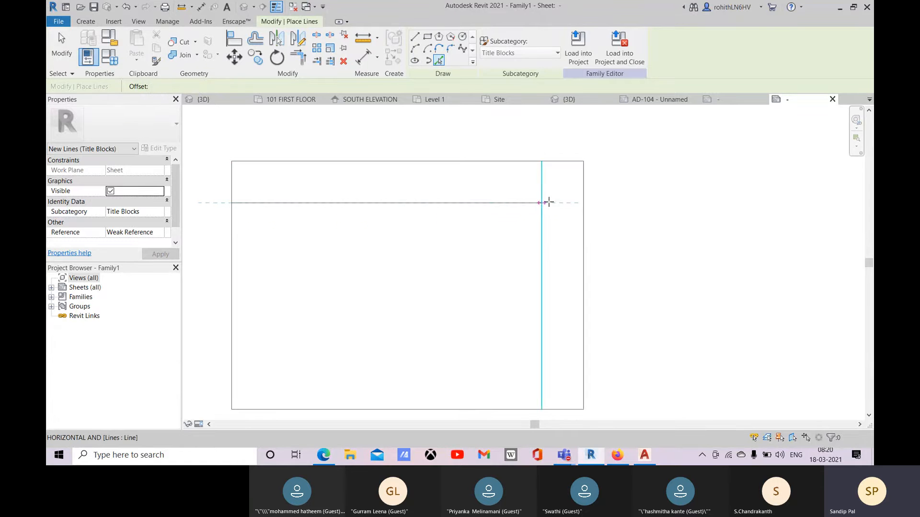
drag(232, 203, 542, 202)
middle_drag(579, 264, 580, 255)
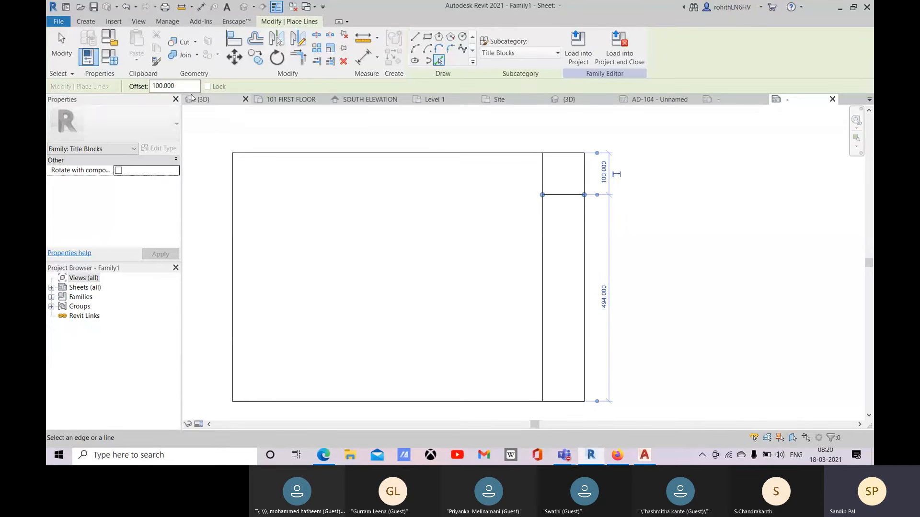
double_click(163, 86)
text(5)
key(Return)
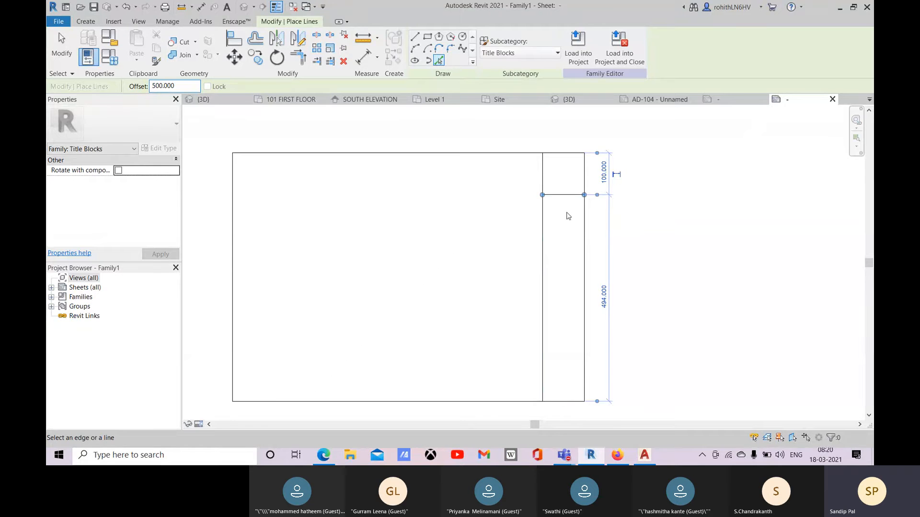
scroll(563, 209, down, 1)
scroll(567, 217, down, 1)
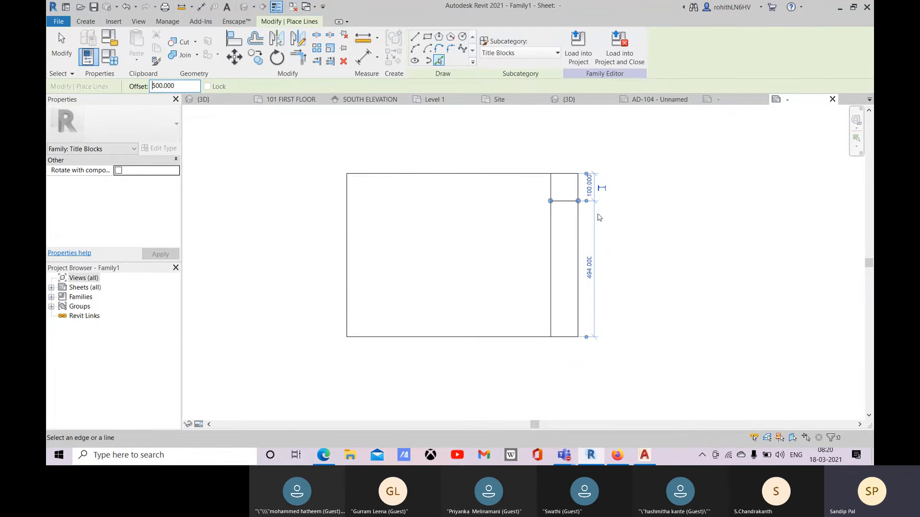
right_click(646, 180)
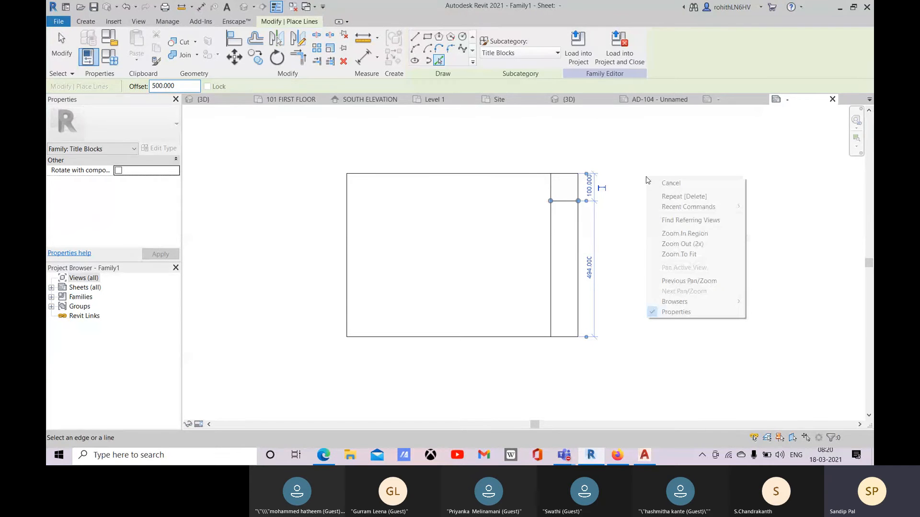
click(670, 183)
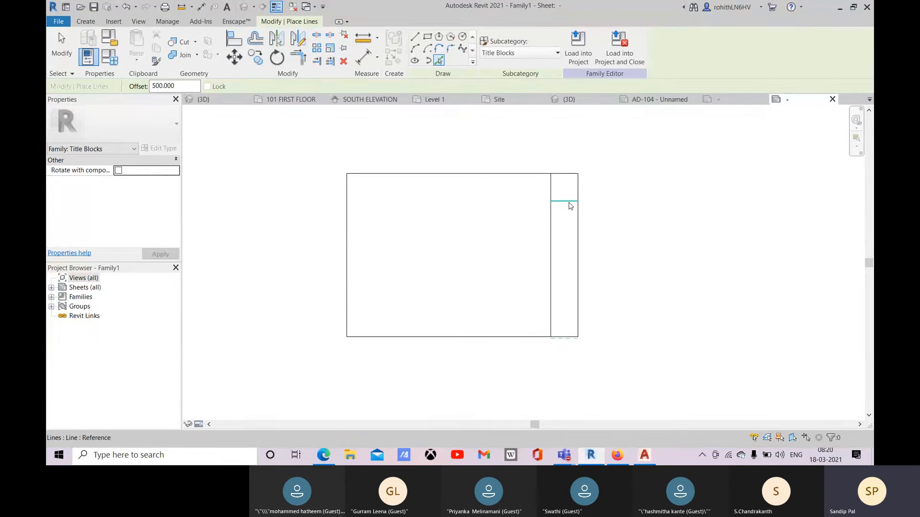
- Add a second divider in the title column, offset 50 below the existing horizontal line
drag(183, 91, 158, 91)
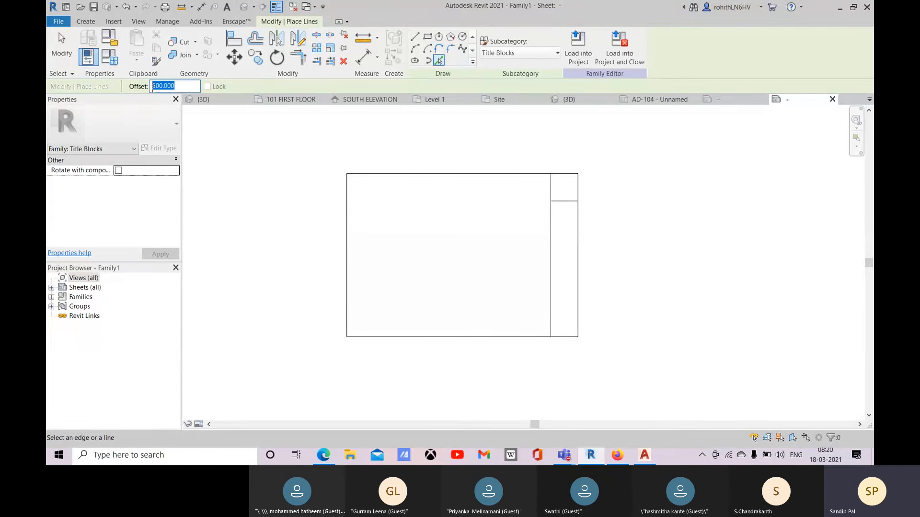
text(50.000)
click(568, 214)
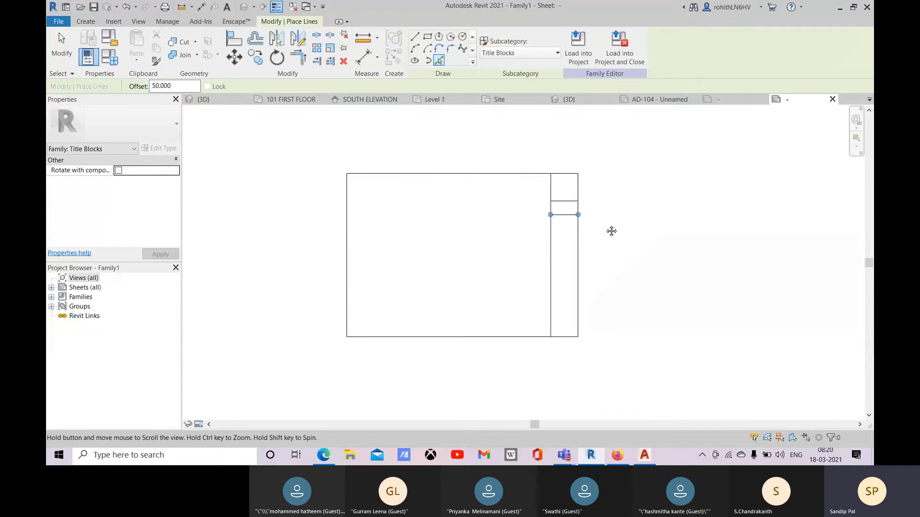
- Add a third divider in the title column, offset 150 below the second one
scroll(592, 233, up, 2)
click(153, 87)
text(150)
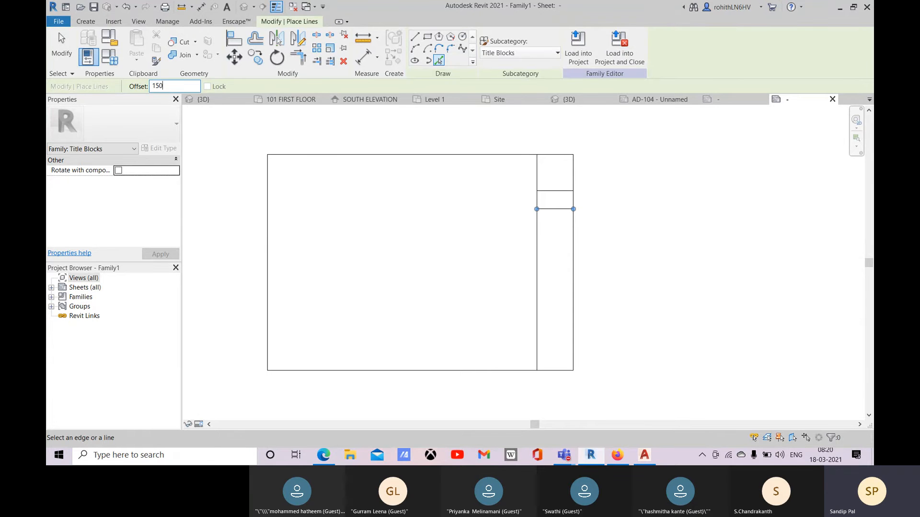
key(Return)
click(556, 214)
middle_drag(620, 288, 569, 255)
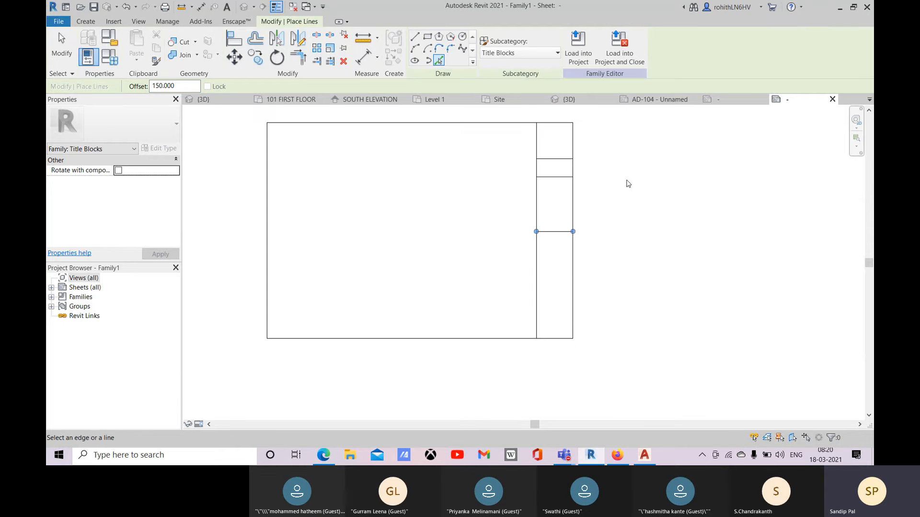
- Add an inner border offset 10 inward from all four edges of the sheet outline
middle_drag(298, 218, 302, 239)
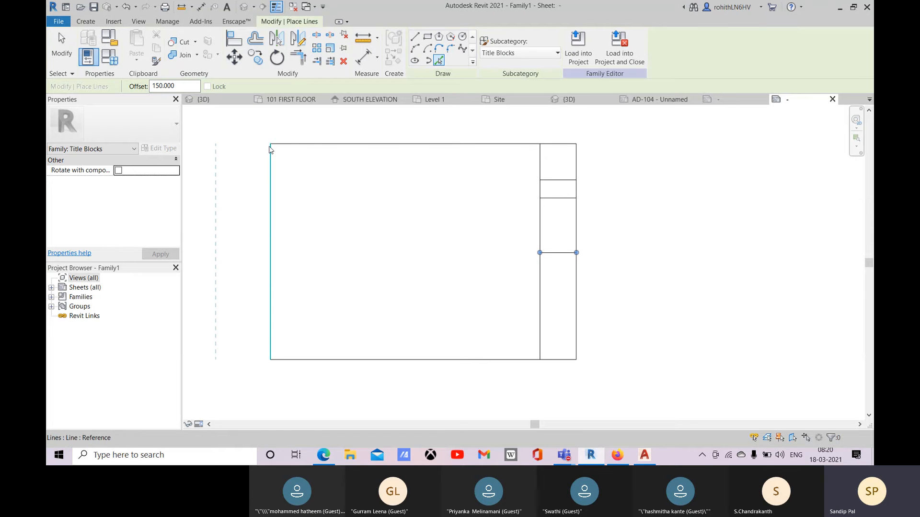
double_click(166, 87)
text(10)
key(Return)
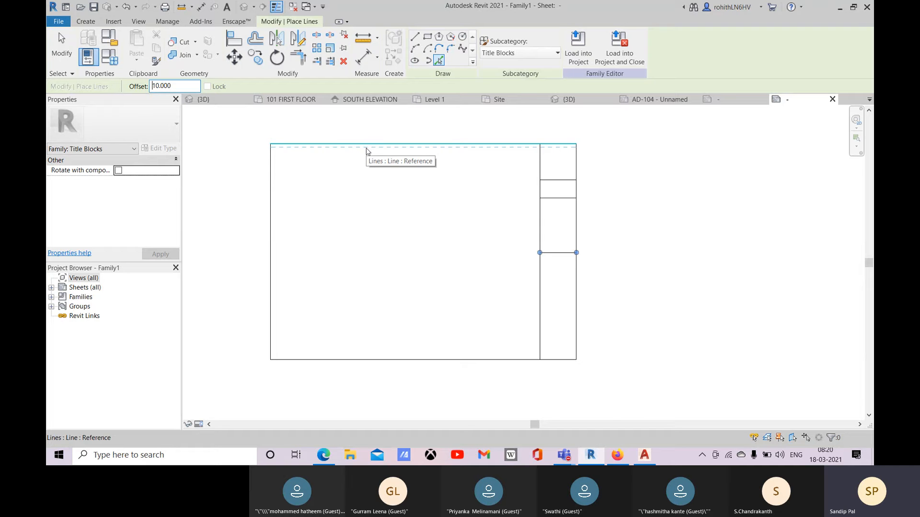
click(366, 151)
click(271, 186)
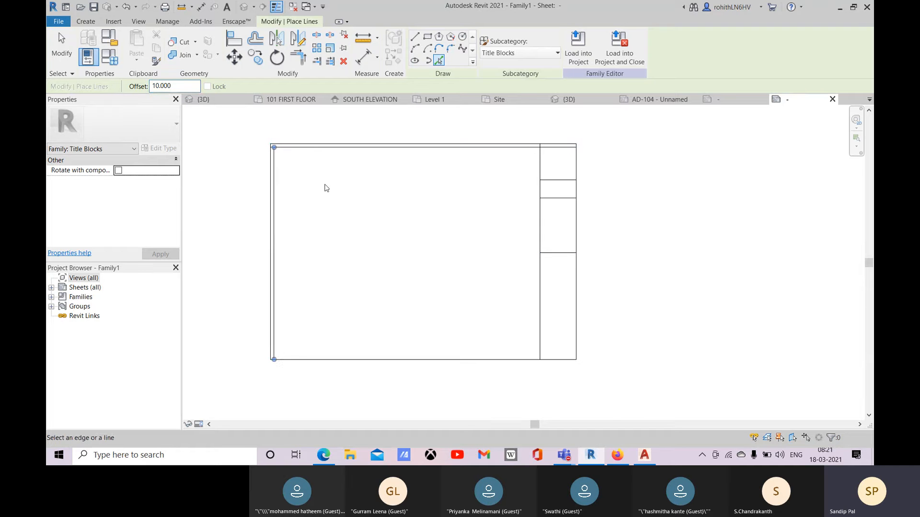
click(305, 358)
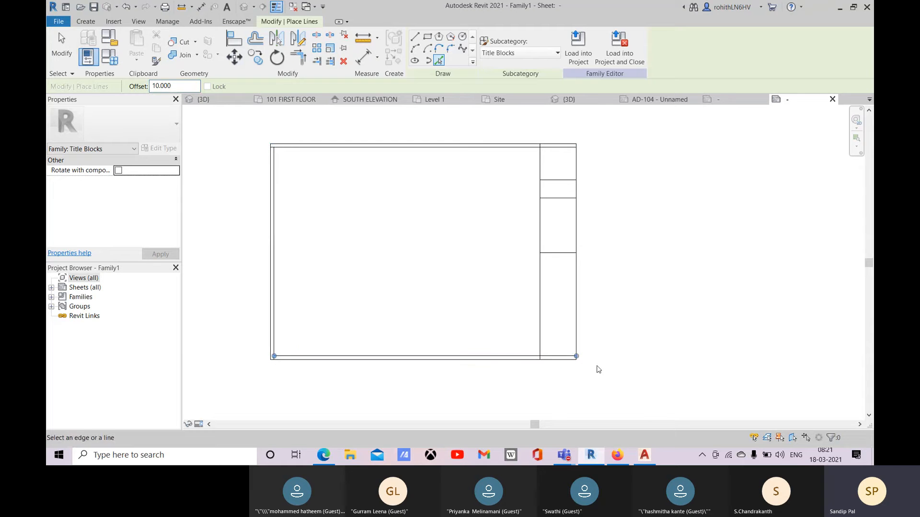
click(576, 345)
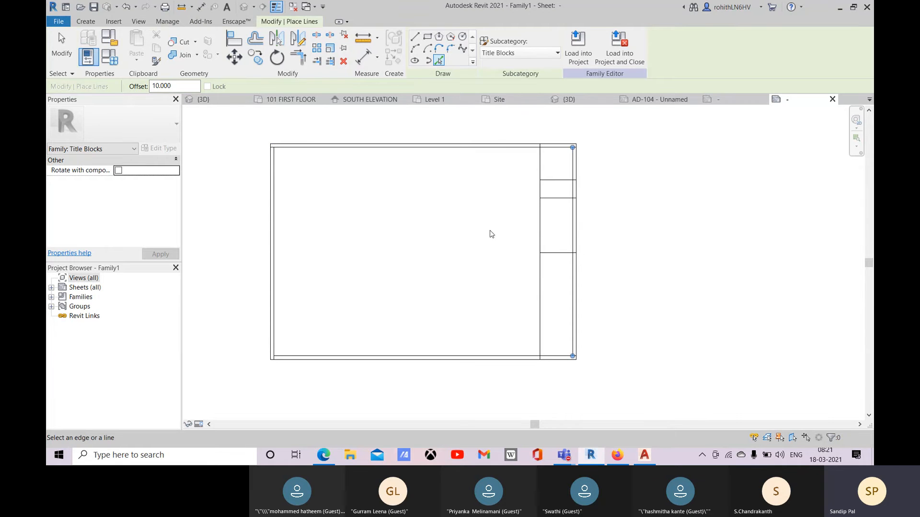
right_click(449, 124)
click(472, 127)
- Trim the inner border lines to each other so they meet in clean corners
click(302, 62)
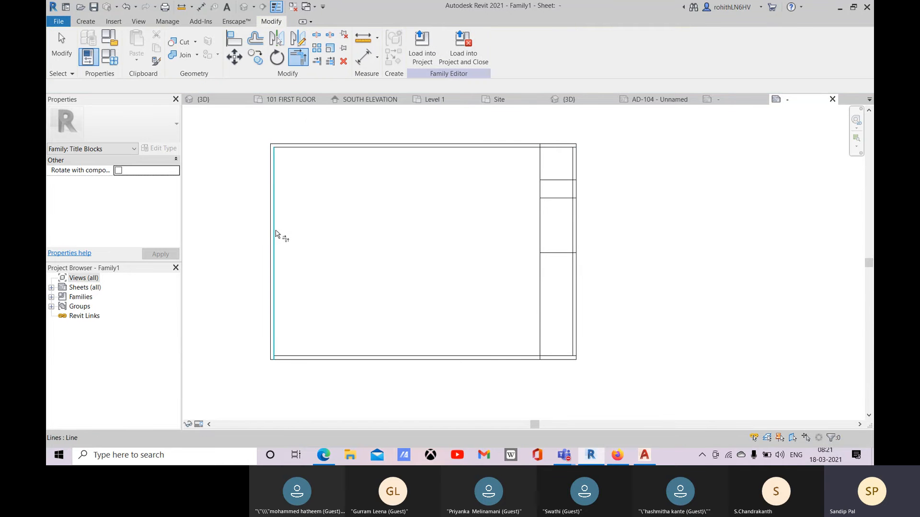
click(564, 355)
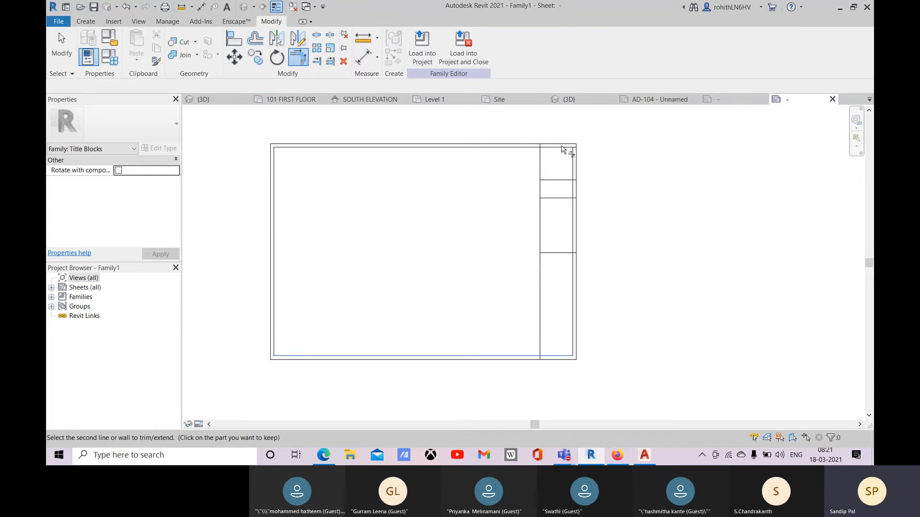
right_click(616, 227)
click(633, 233)
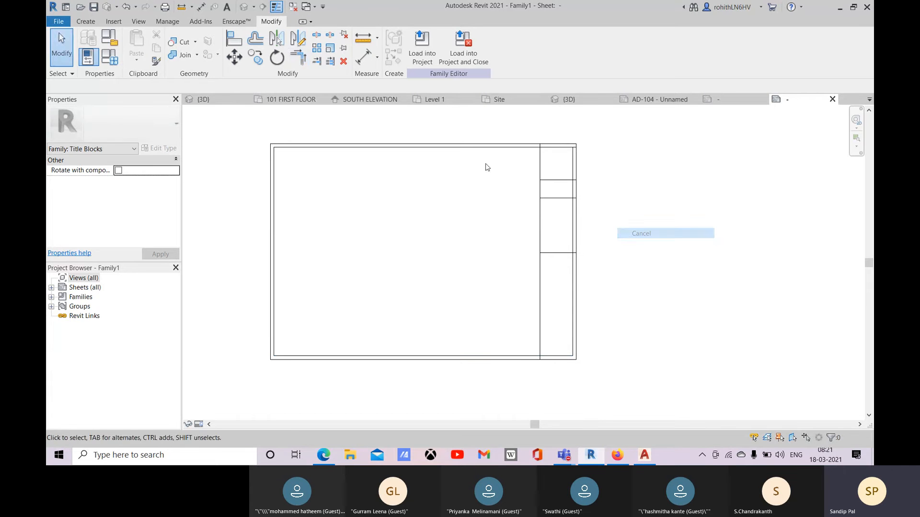
click(299, 61)
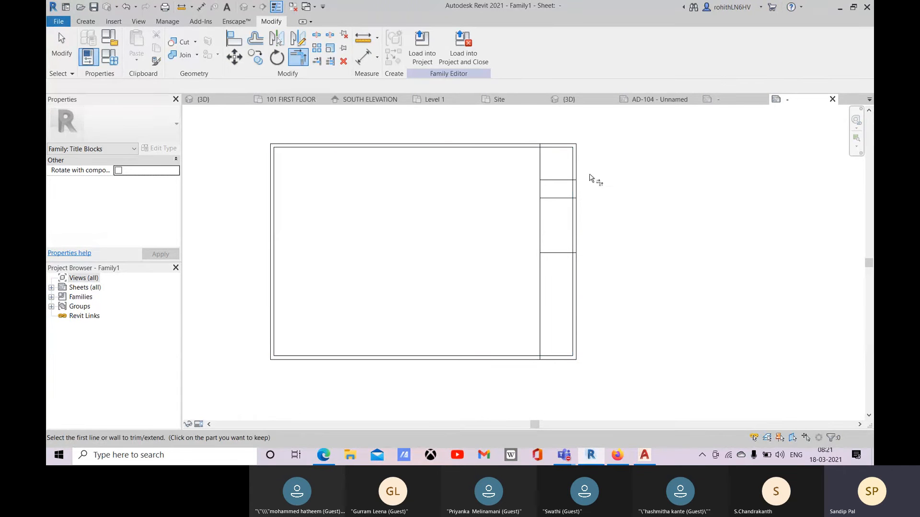
scroll(556, 192, up, 1)
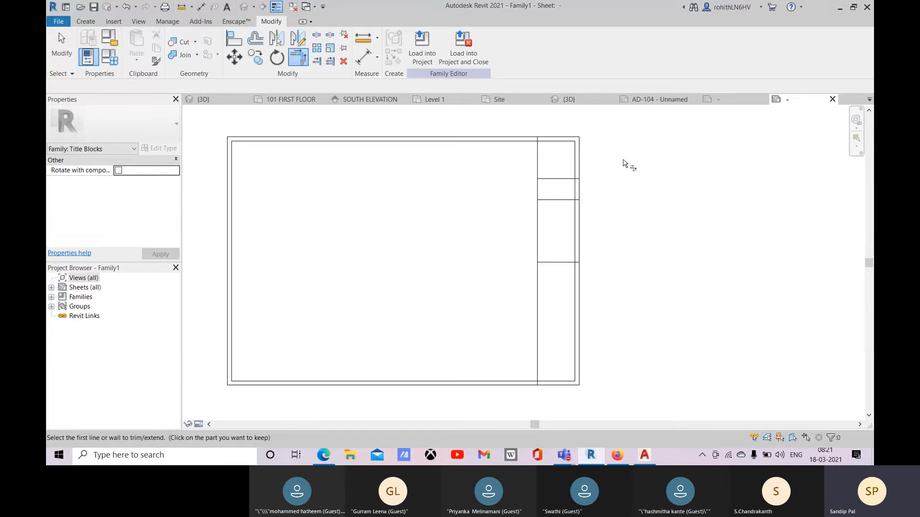
right_click(626, 161)
click(639, 167)
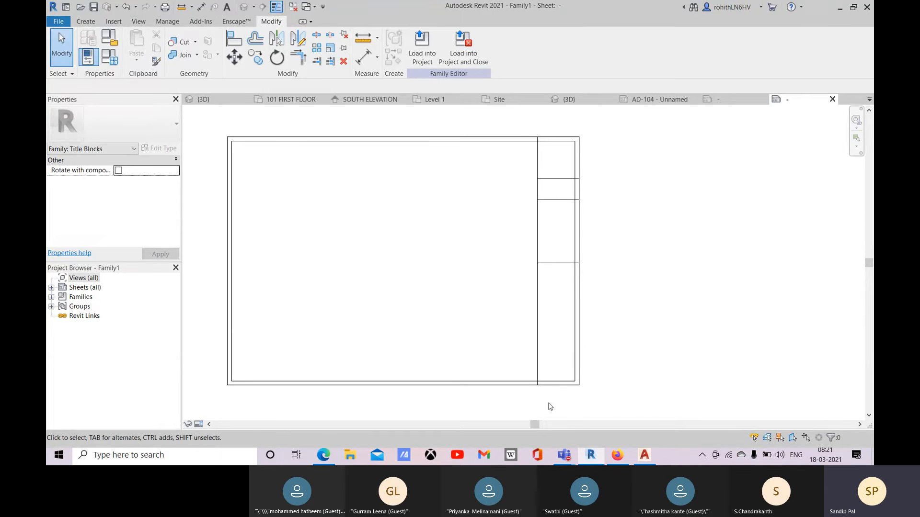
- Shorten both ends of the vertical title column line so it stops at the inner border
click(538, 146)
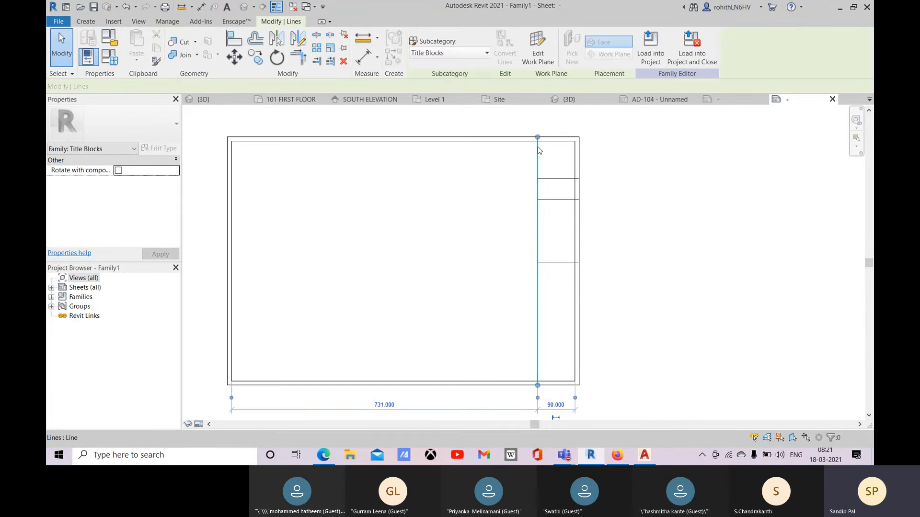
drag(538, 138, 537, 138)
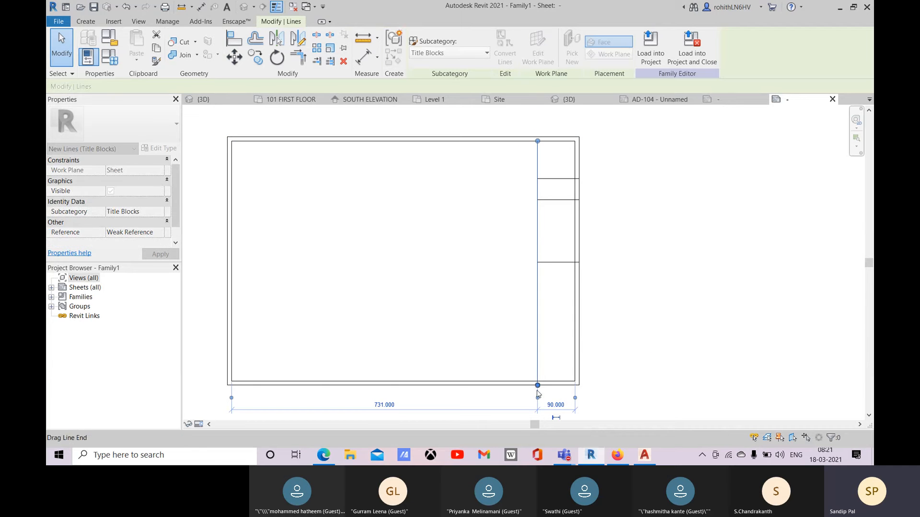
drag(538, 382, 537, 382)
click(616, 353)
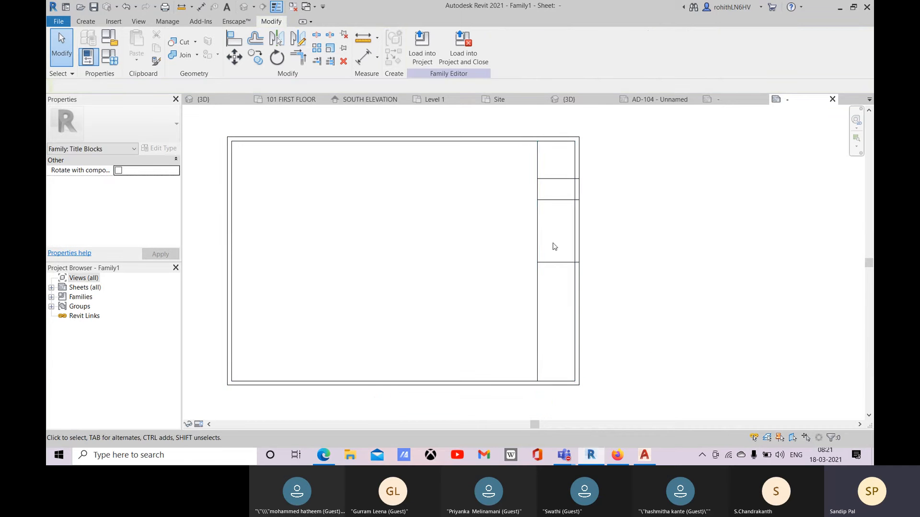
- Move the title column line together with its three horizontal dividers 10 horizontally, away from the sheet's right edge
scroll(554, 218, down, 1)
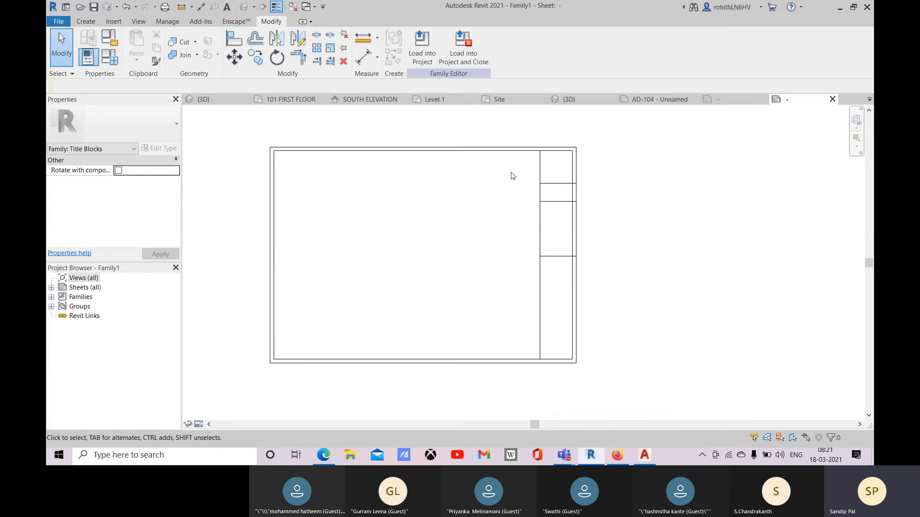
click(540, 184)
ctrl+click(555, 201)
ctrl+click(554, 184)
ctrl+click(558, 257)
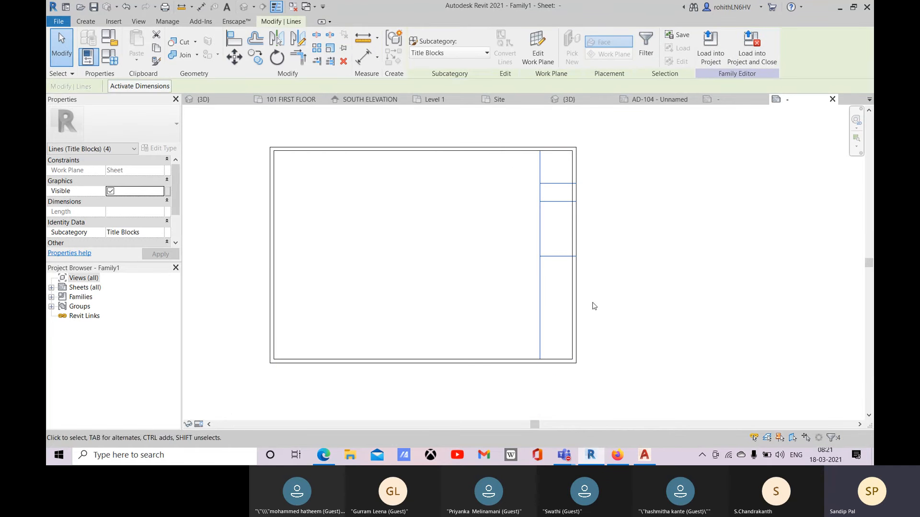
click(235, 62)
scroll(588, 259, up, 3)
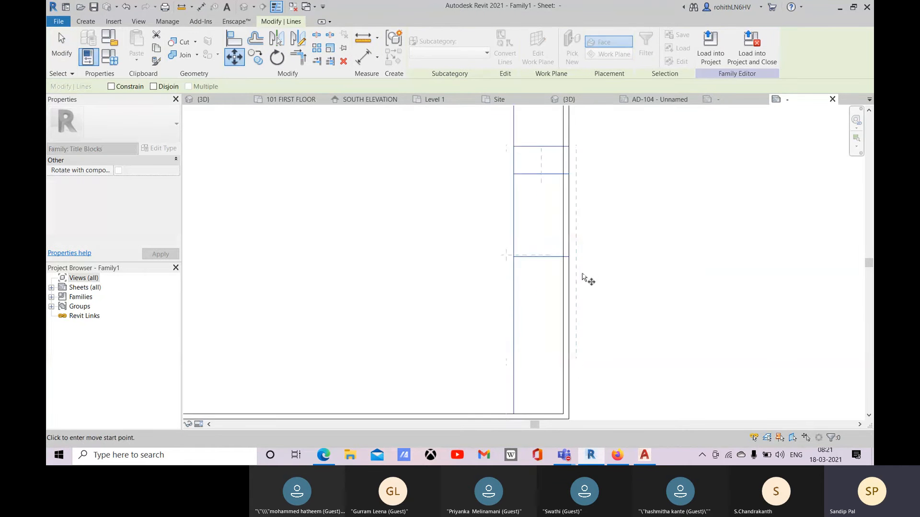
click(564, 252)
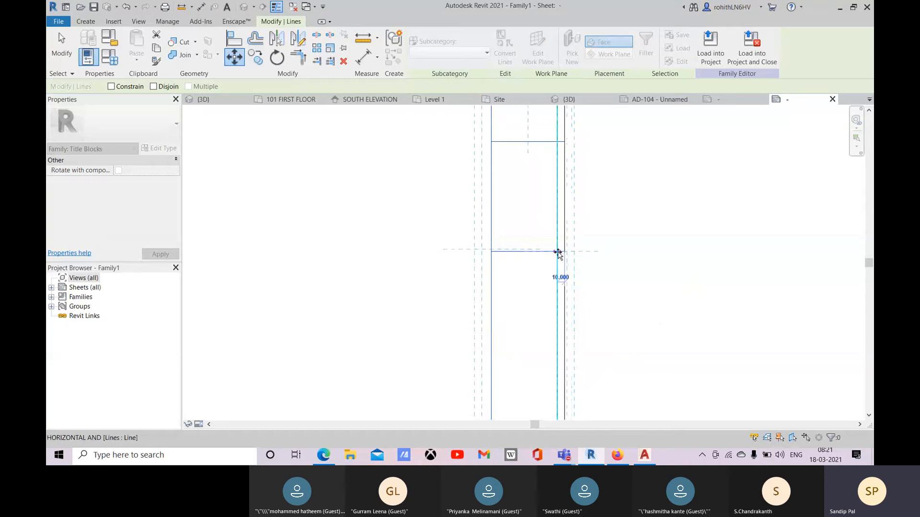
click(559, 252)
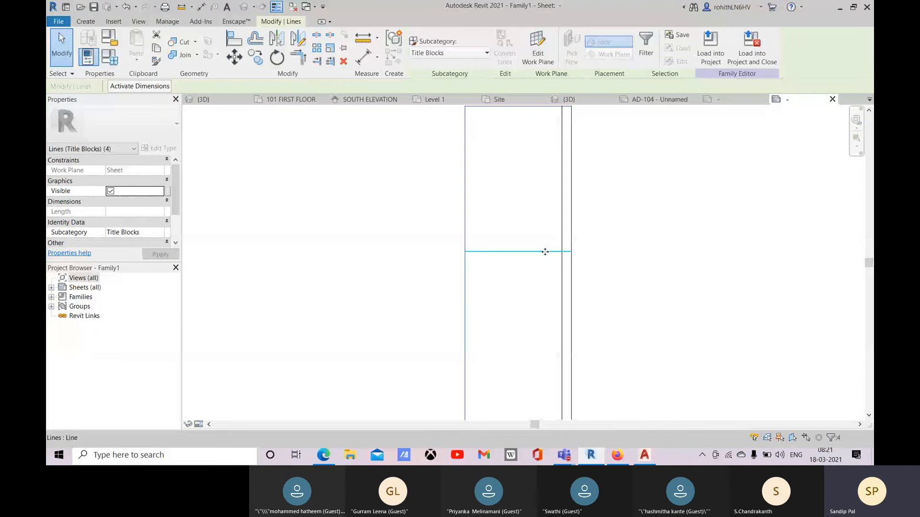
- Shift the title column line and its dividers another 10 inward to widen the column
scroll(545, 251, down, 5)
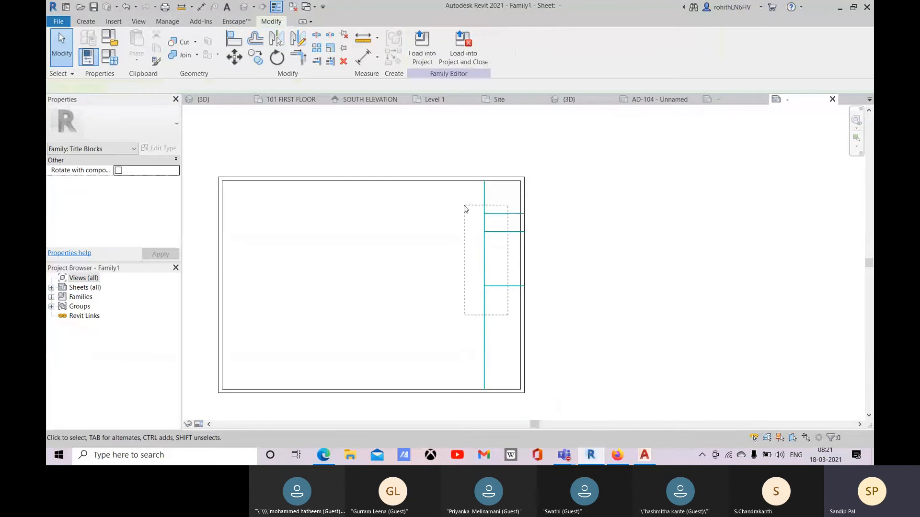
click(235, 57)
scroll(530, 297, up, 5)
click(527, 259)
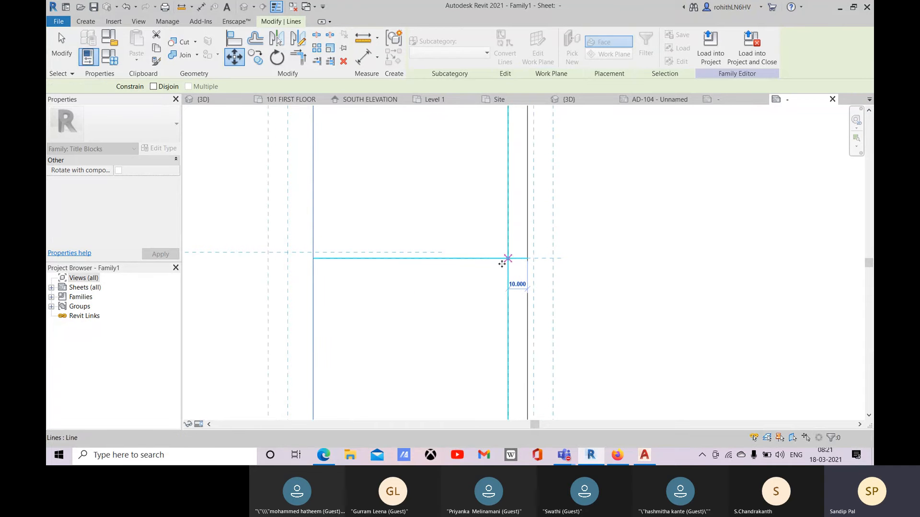
click(505, 259)
- Shorten the outer ends of the three title column dividers so they stop at the inner border
click(517, 259)
scroll(509, 273, down, 3)
drag(522, 266, 508, 263)
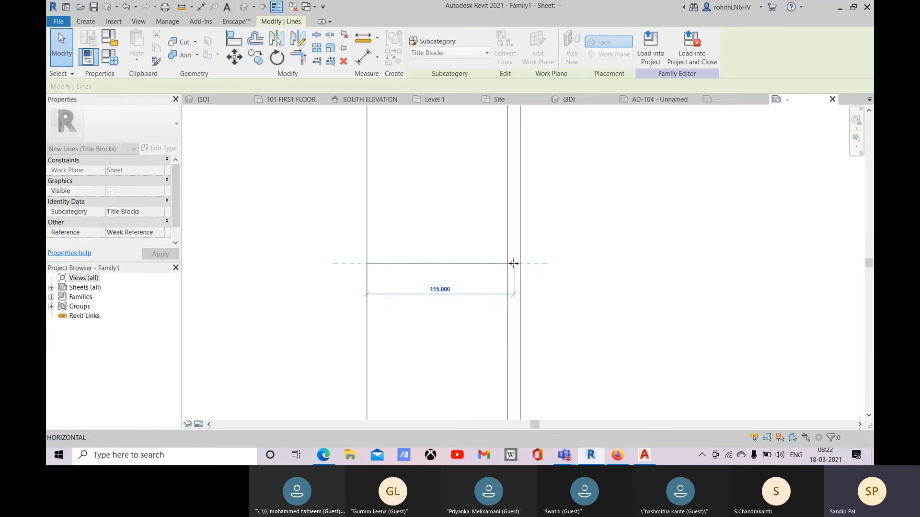
scroll(537, 261, down, 2)
middle_drag(543, 201, 534, 271)
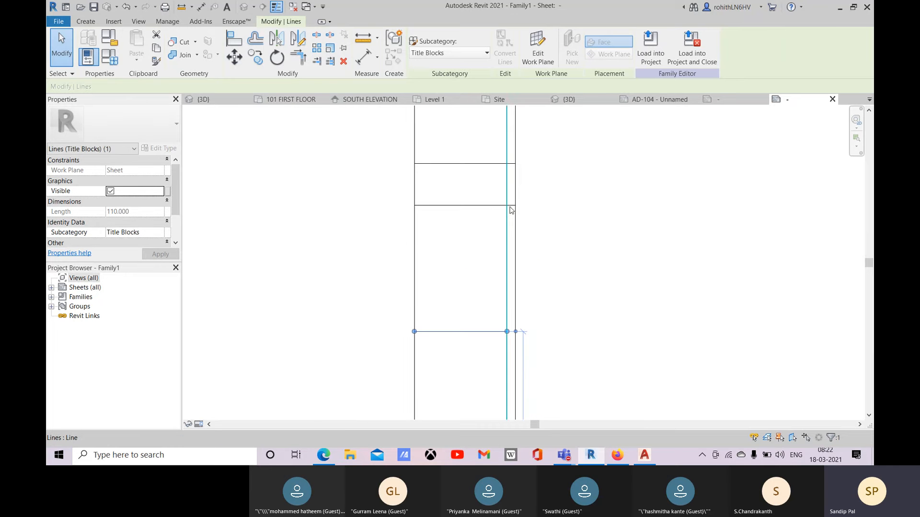
click(466, 206)
drag(516, 206, 507, 206)
middle_drag(560, 223, 557, 251)
click(557, 214)
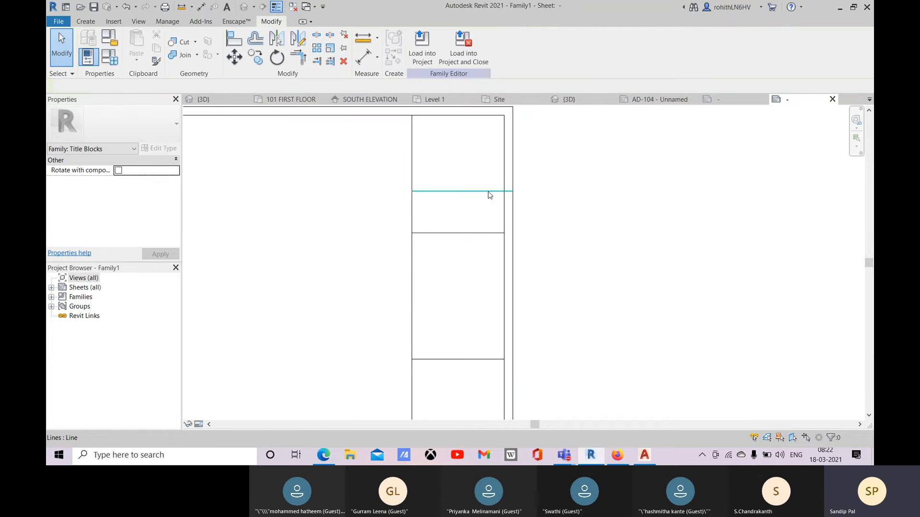
click(507, 191)
drag(510, 192, 505, 191)
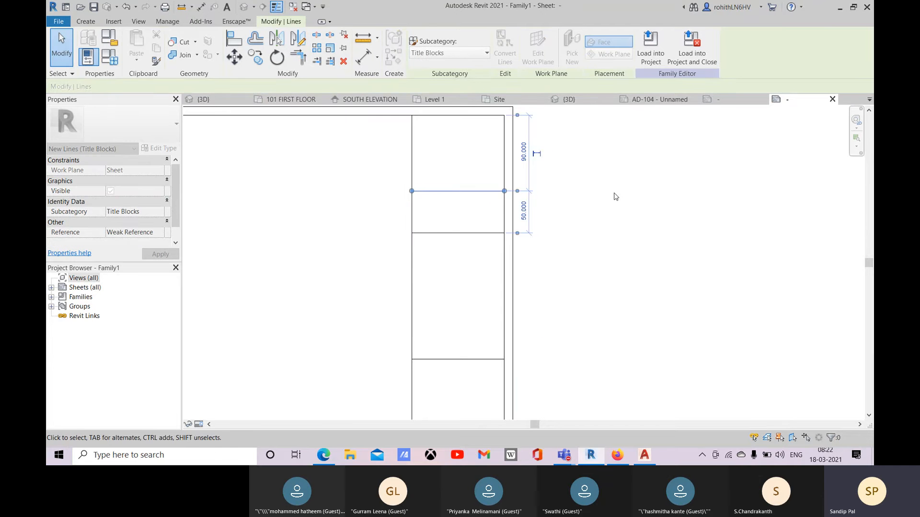
click(593, 203)
- Check the title column's width and divider spacing, and review the whole sheet layout
scroll(487, 205, down, 2)
click(488, 198)
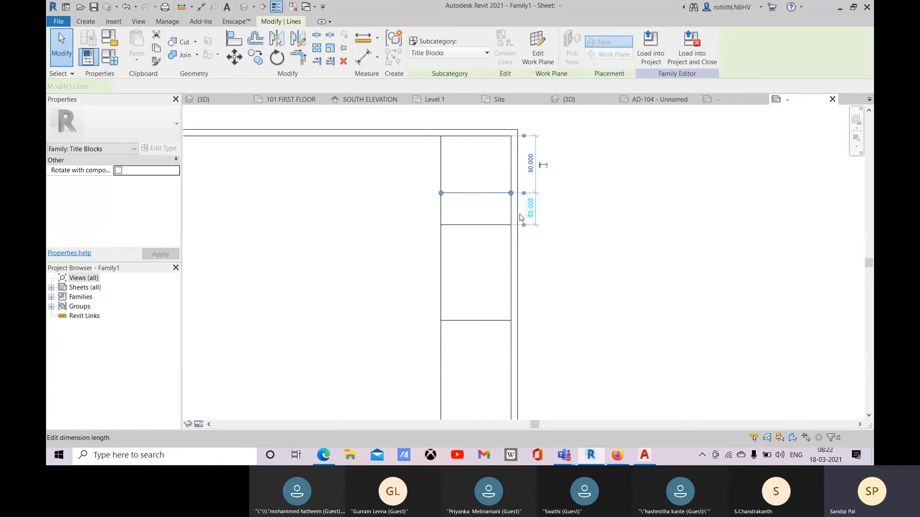
click(441, 146)
middle_drag(479, 160, 476, 201)
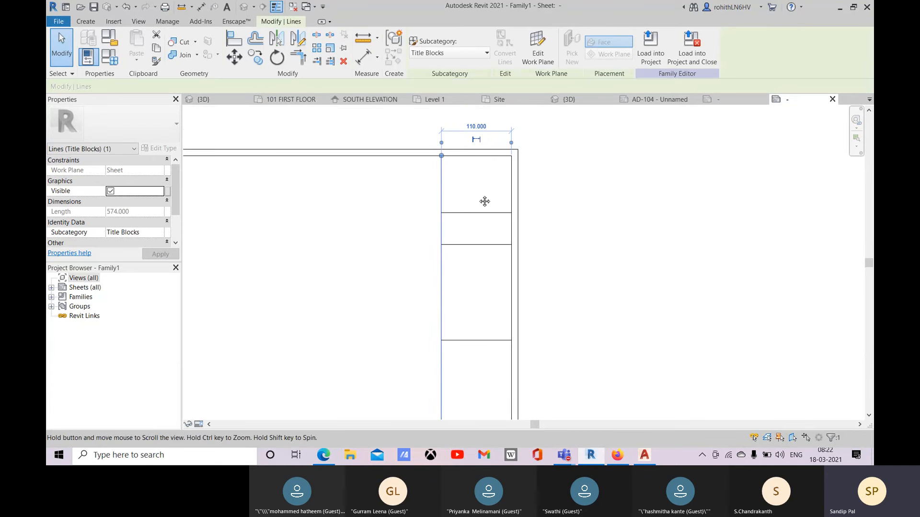
click(570, 207)
scroll(476, 258, down, 2)
scroll(476, 259, down, 1)
scroll(455, 291, down, 2)
middle_drag(481, 302, 497, 260)
scroll(473, 261, up, 2)
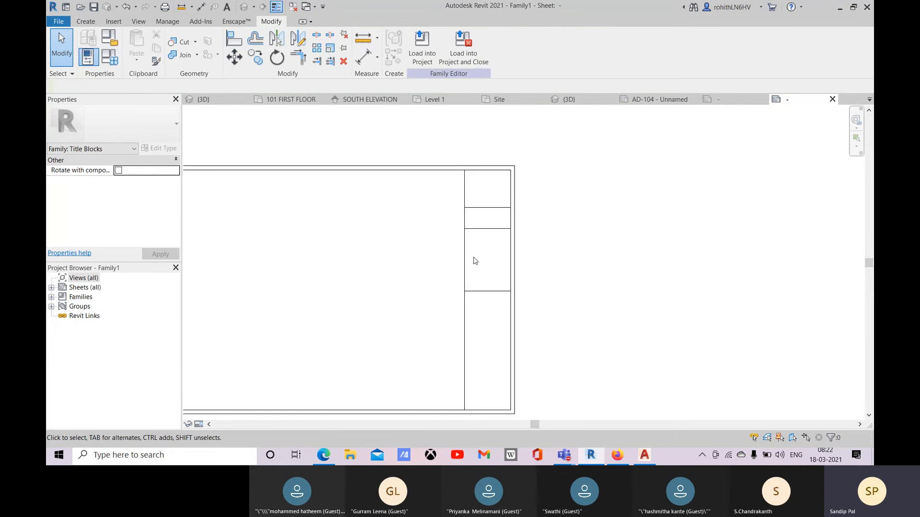
scroll(479, 331, down, 1)
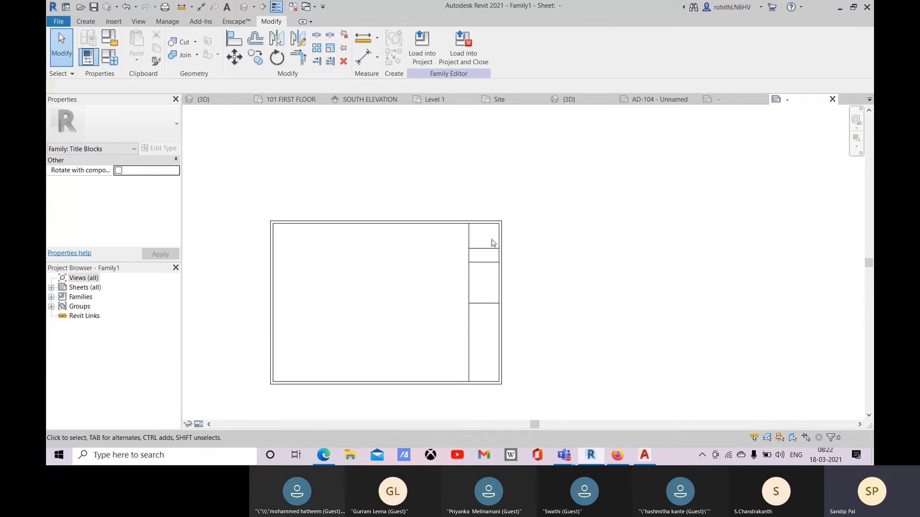
click(114, 25)
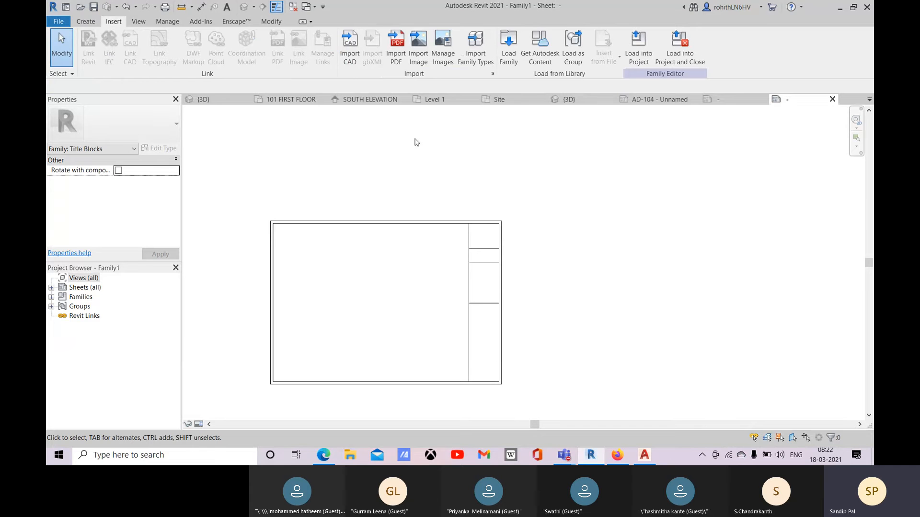
click(419, 64)
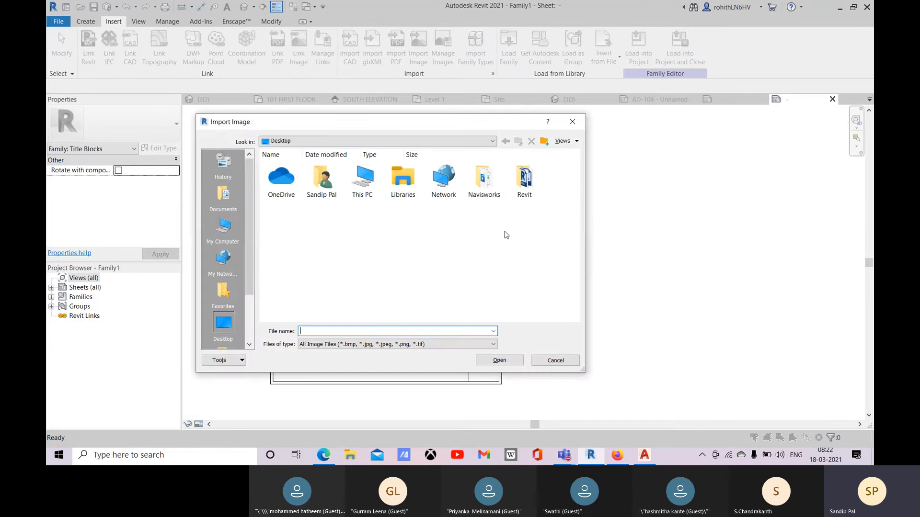
click(572, 121)
- Add the text "Address" in the upper corner of the title column's second cell from the top
scroll(481, 254, up, 4)
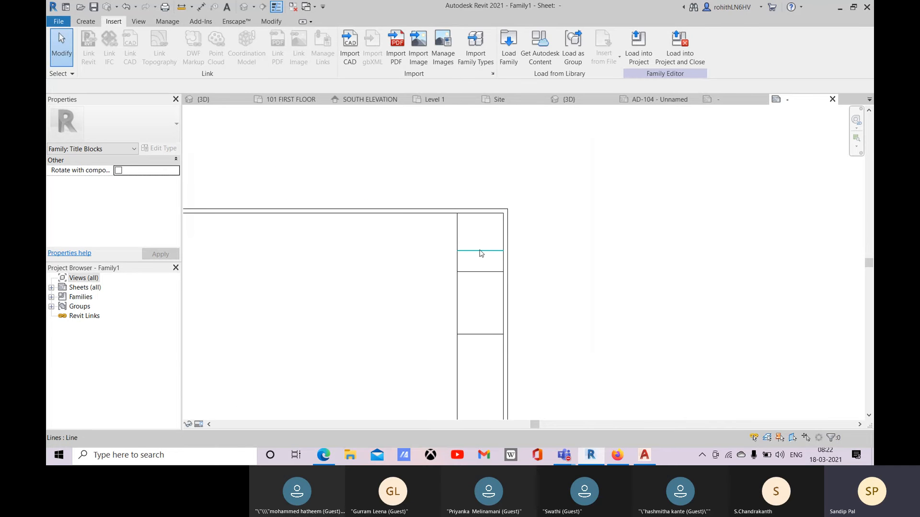
scroll(481, 240, up, 1)
scroll(481, 239, up, 1)
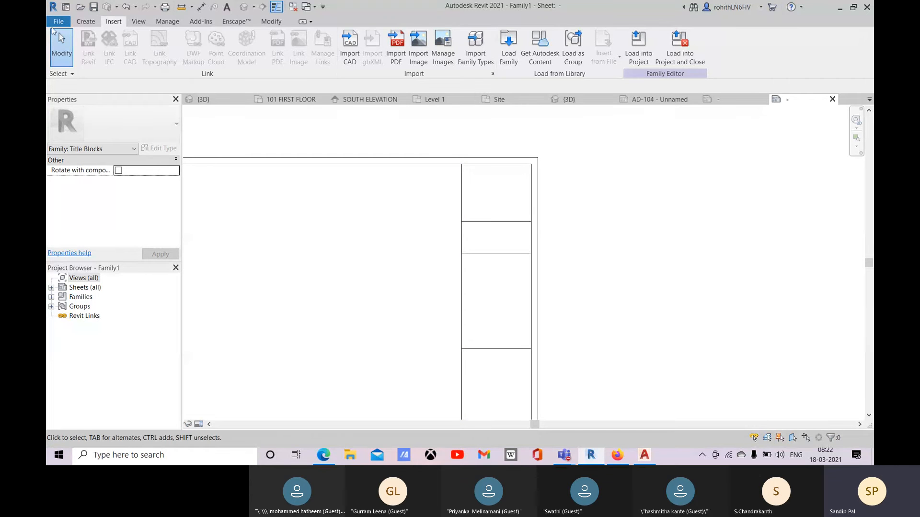
click(86, 21)
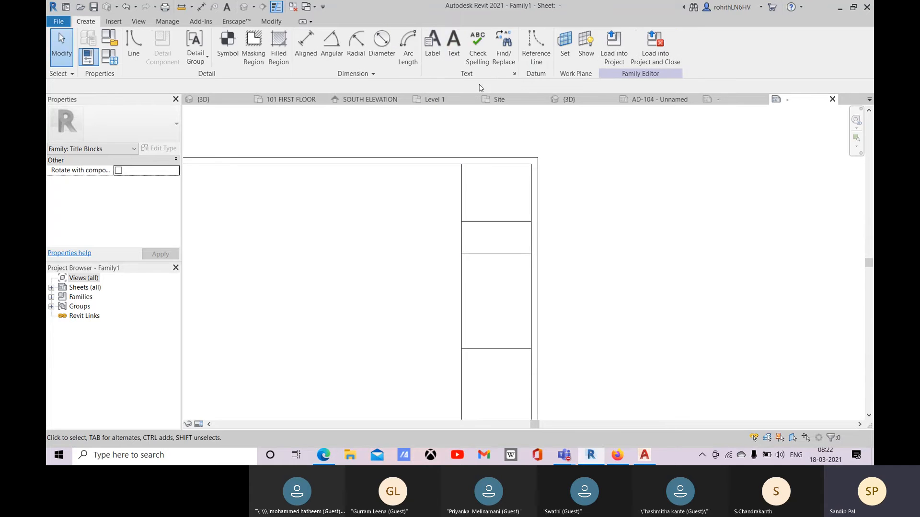
click(456, 55)
middle_drag(476, 232, 403, 211)
scroll(395, 211, up, 2)
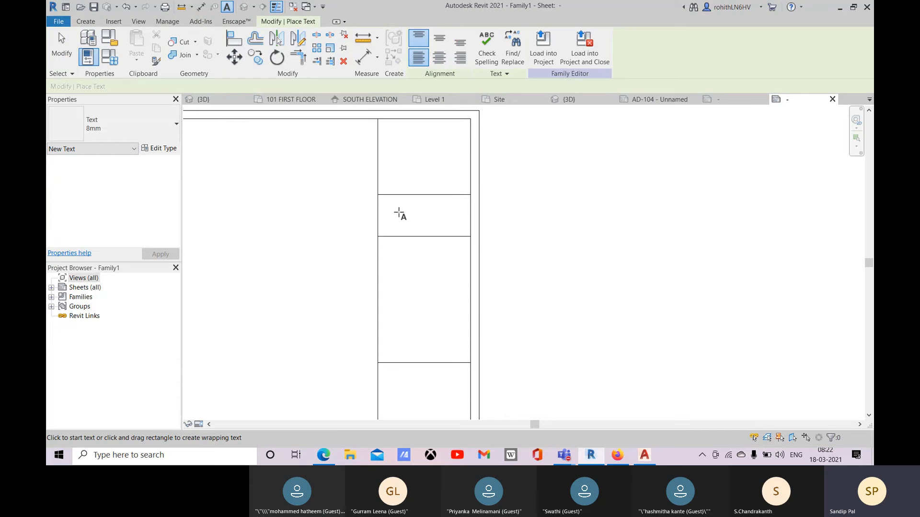
click(386, 202)
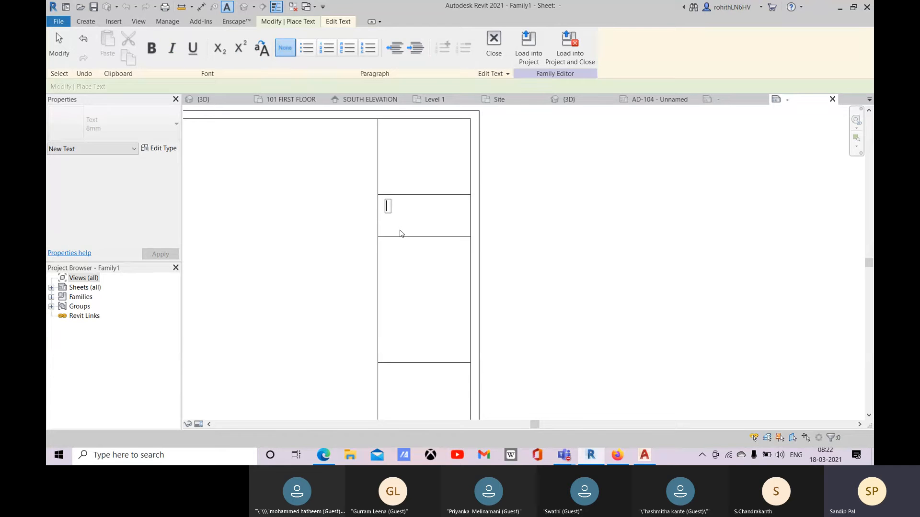
text(Address)
click(513, 217)
right_click(574, 187)
click(591, 193)
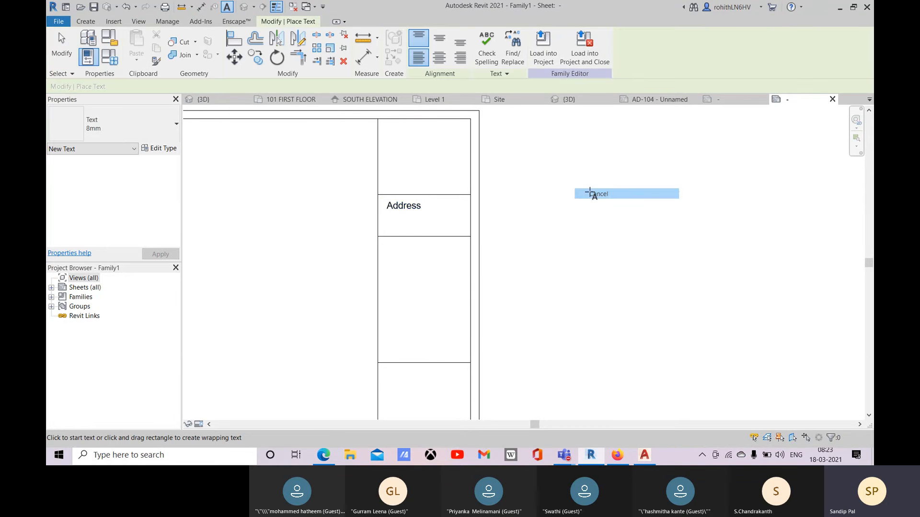
- Add the text "Project Notes" in the title column cell below Address, aligned with the Address text
scroll(464, 284, down, 2)
middle_drag(490, 298, 496, 252)
middle_drag(437, 231, 437, 220)
scroll(431, 206, up, 2)
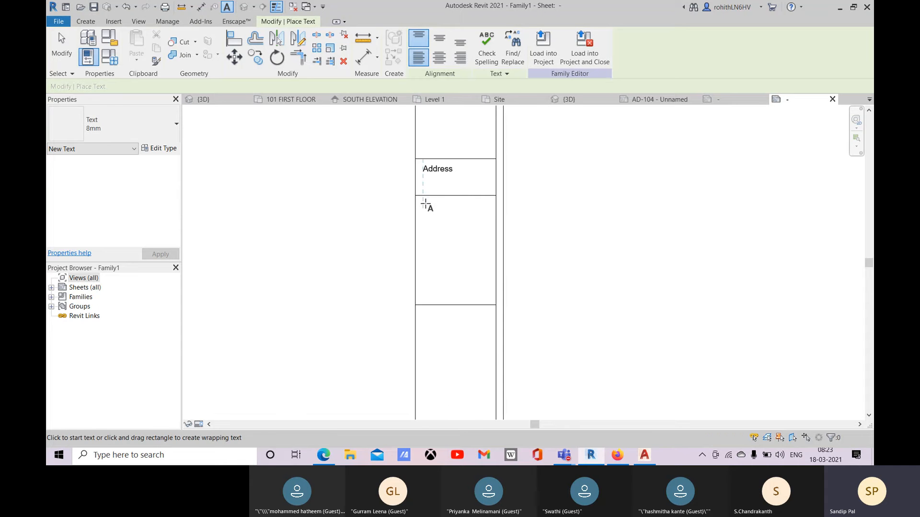
click(425, 203)
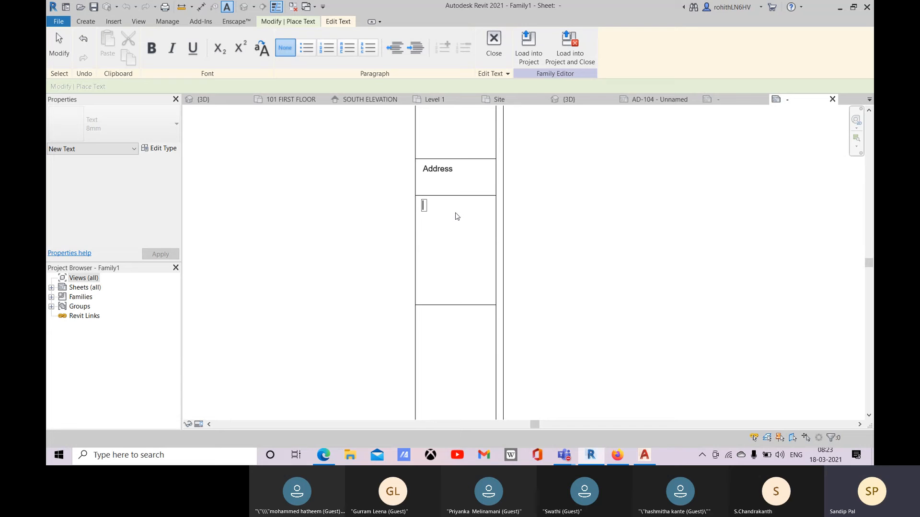
text(Project Notes)
click(588, 245)
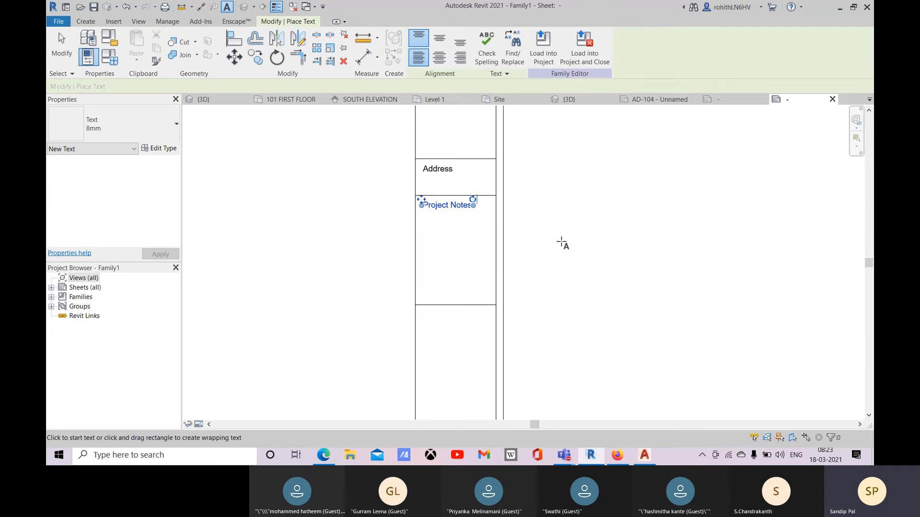
- Draw two horizontal dividers across the title column's lowest cell, about 140 and 120 above the inner bottom border
scroll(571, 308, down, 3)
scroll(474, 359, up, 1)
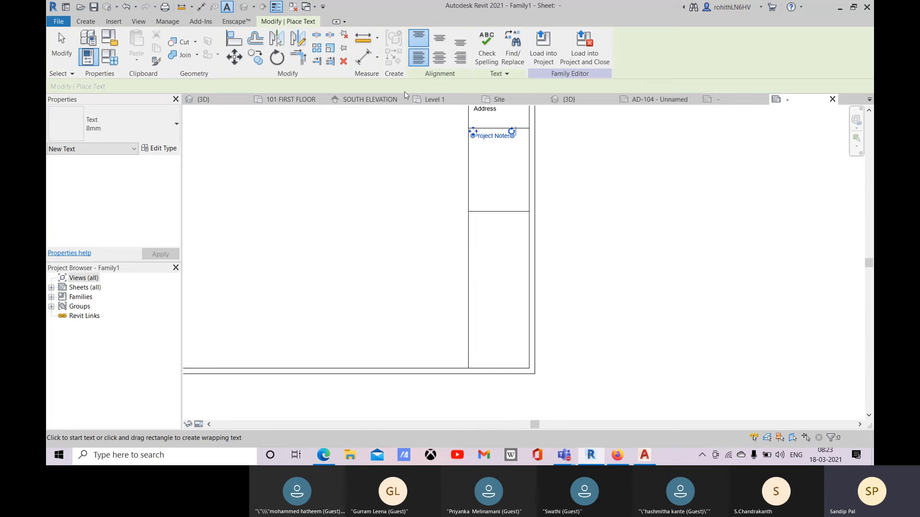
click(86, 21)
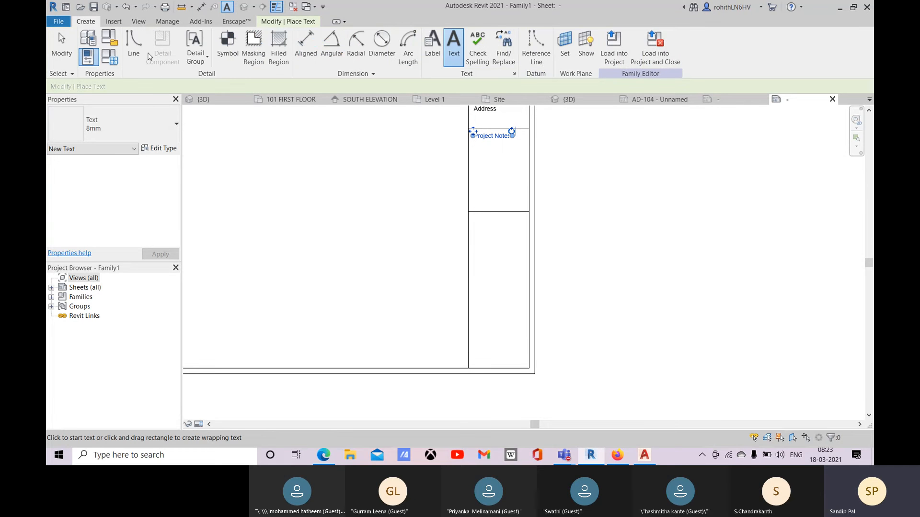
click(134, 45)
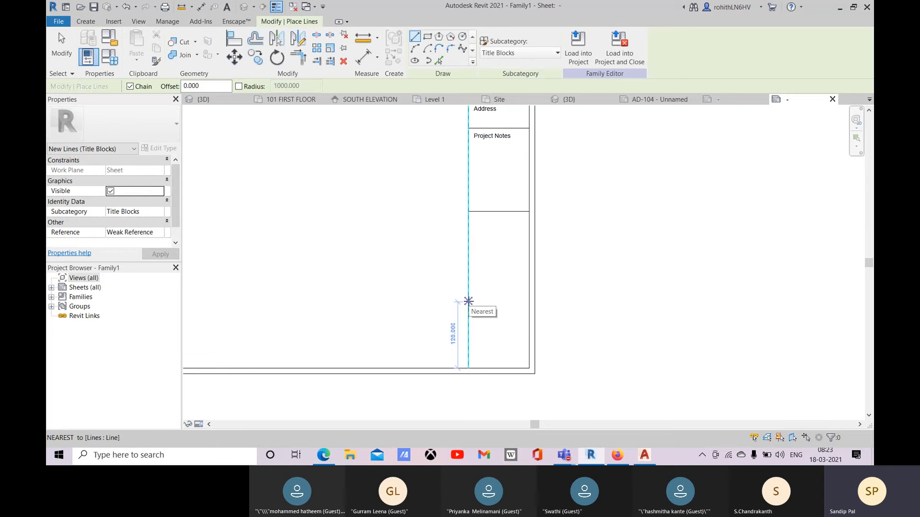
click(468, 291)
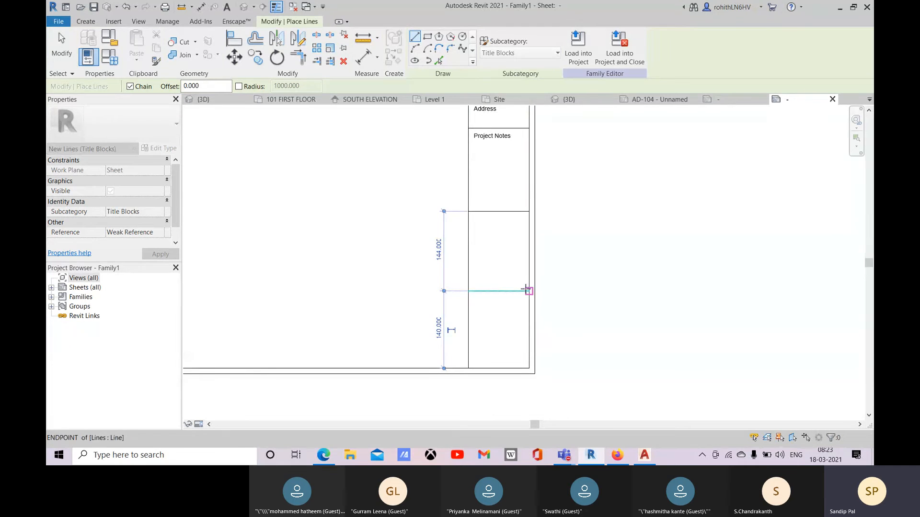
click(526, 290)
click(468, 301)
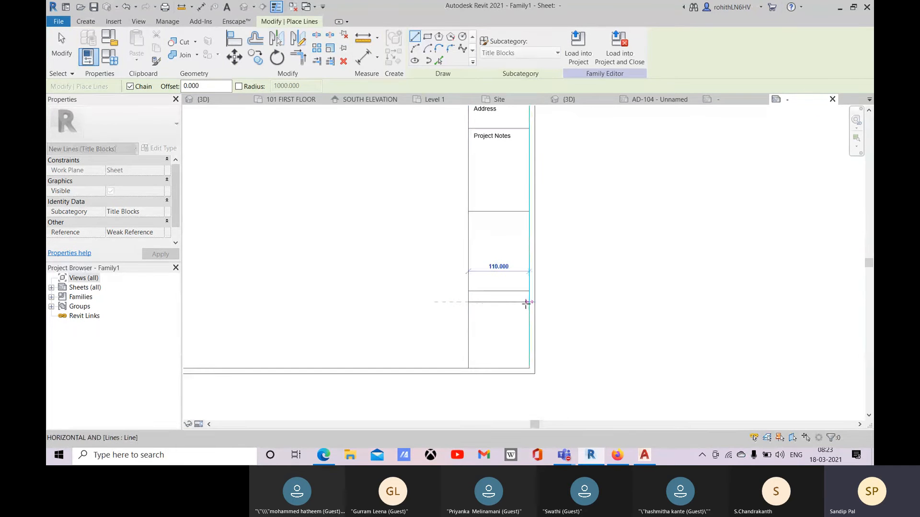
click(527, 302)
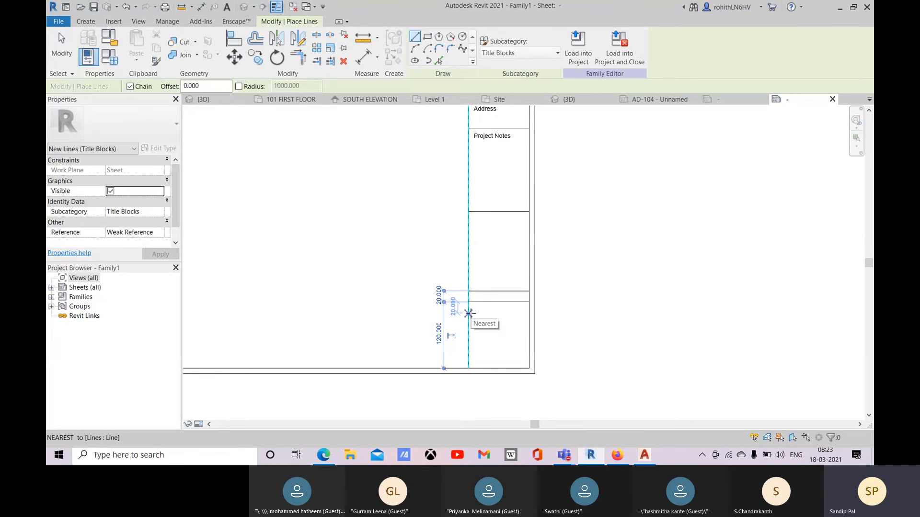
- Draw three more full-width horizontal dividers below these, the first about 100 above the inner bottom border
click(469, 313)
click(528, 313)
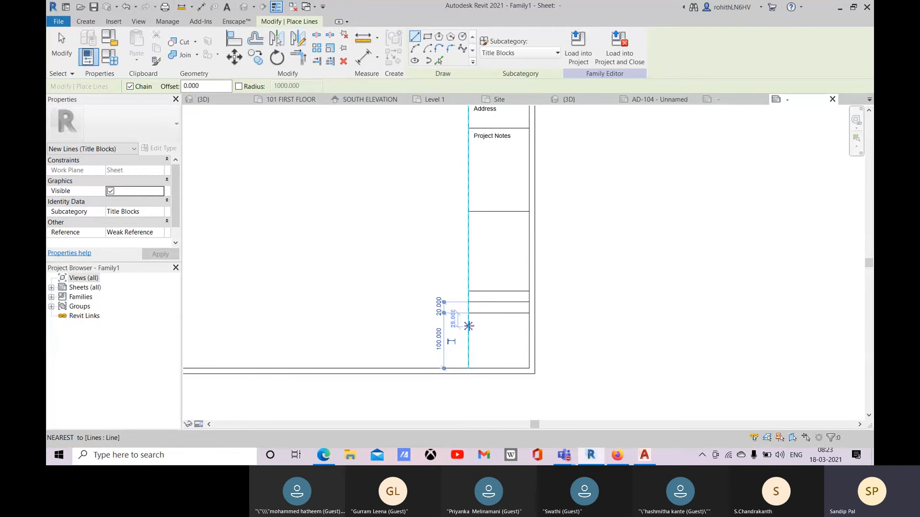
click(469, 326)
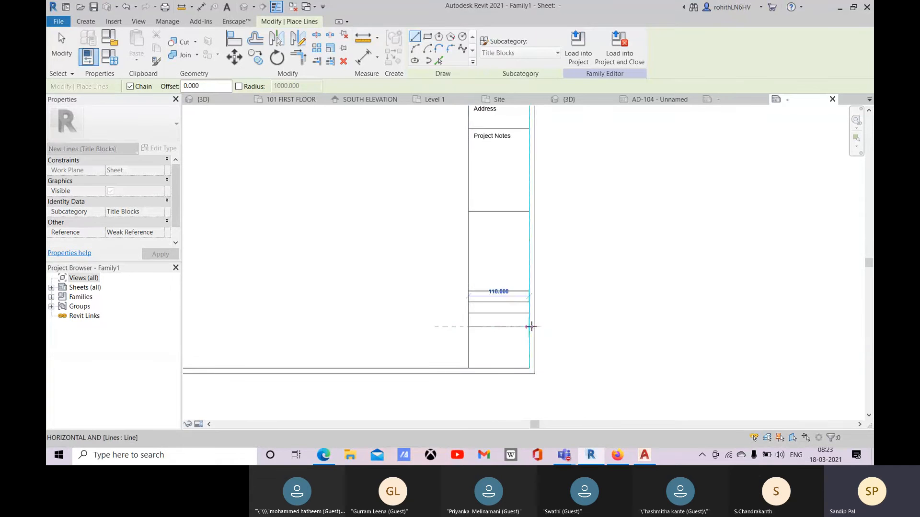
click(531, 327)
click(469, 340)
click(529, 341)
- Split the title column's bottom cell in half with a vertical line down to the inner border, and end line drawing
click(499, 341)
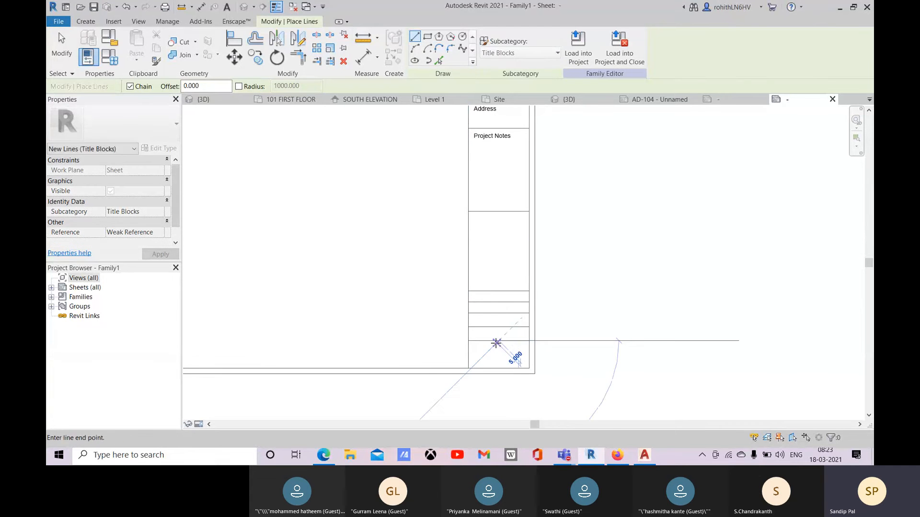
click(499, 368)
right_click(597, 280)
click(620, 286)
scroll(522, 345, down, 2)
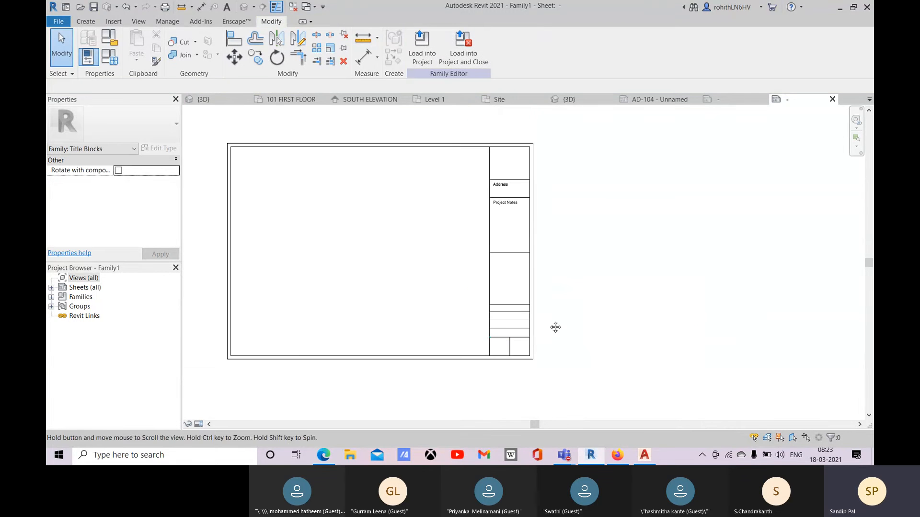
scroll(513, 344, up, 1)
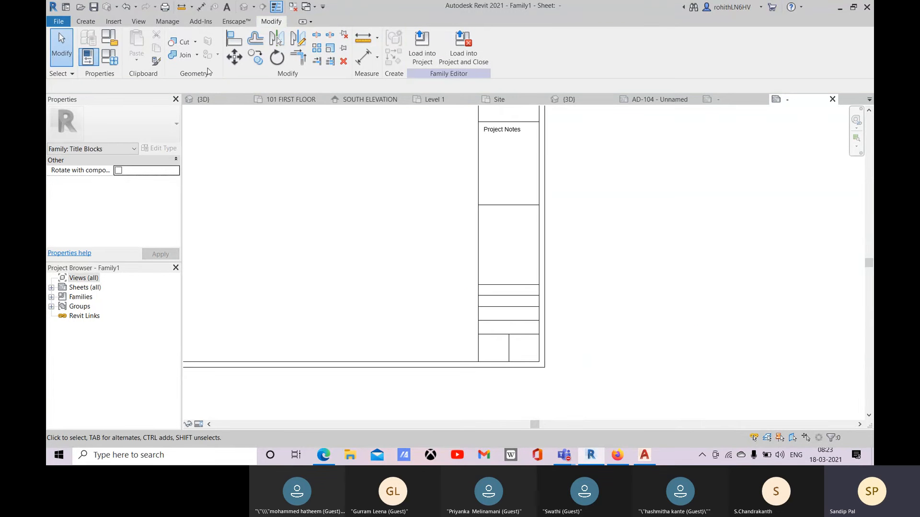
- Place a label showing the sheet's Scale parameter in the left half of the title column's bottom cell
click(85, 22)
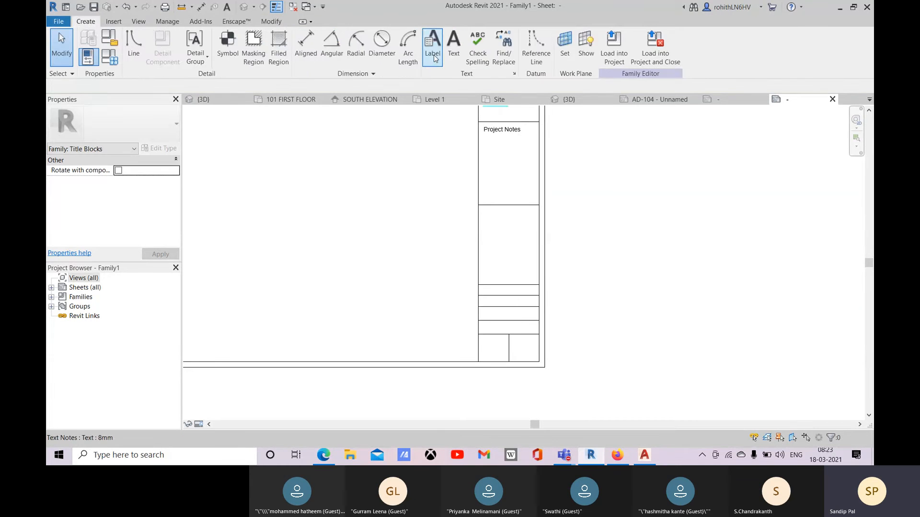
click(443, 40)
scroll(534, 289, up, 1)
middle_drag(535, 293, 545, 278)
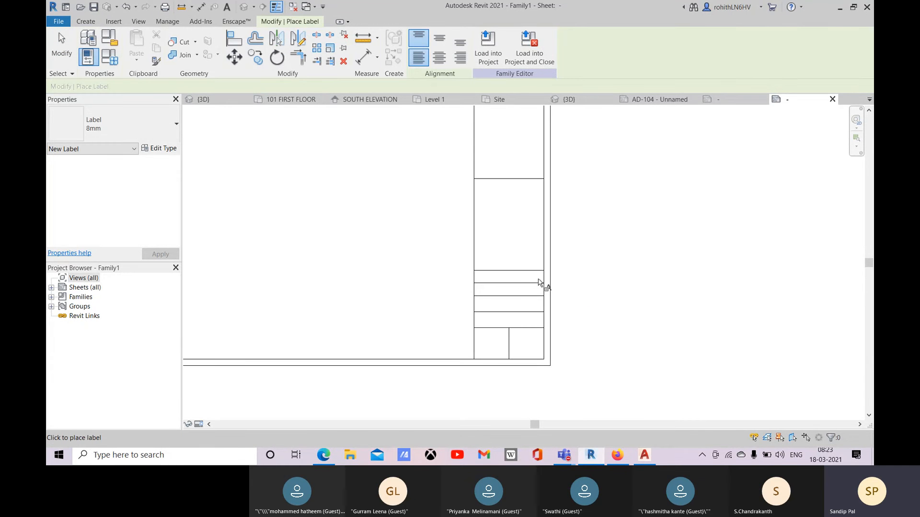
scroll(518, 287, up, 2)
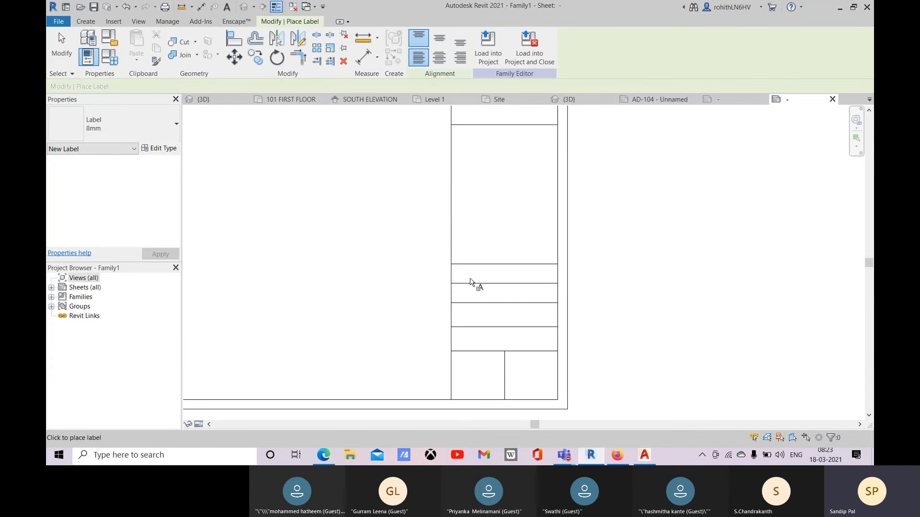
middle_drag(516, 298, 517, 258)
scroll(471, 328, up, 2)
click(465, 318)
scroll(196, 271, down, 10)
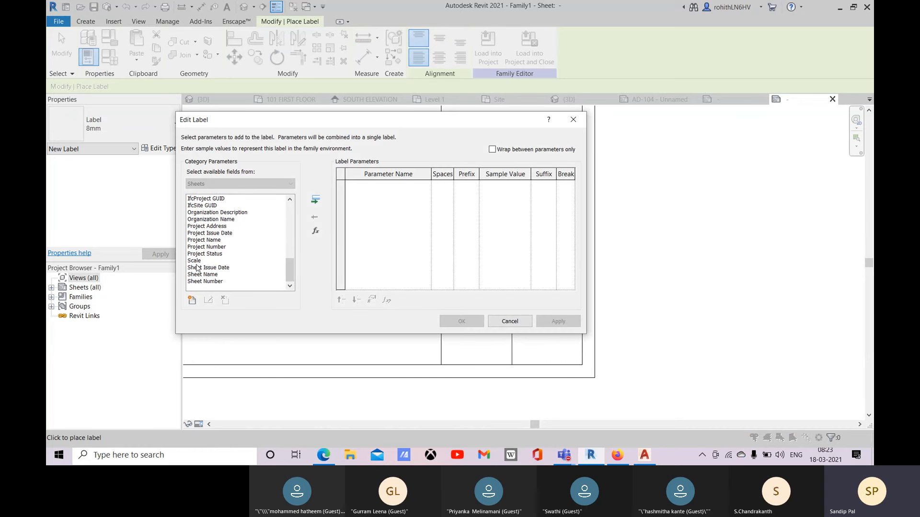
click(195, 261)
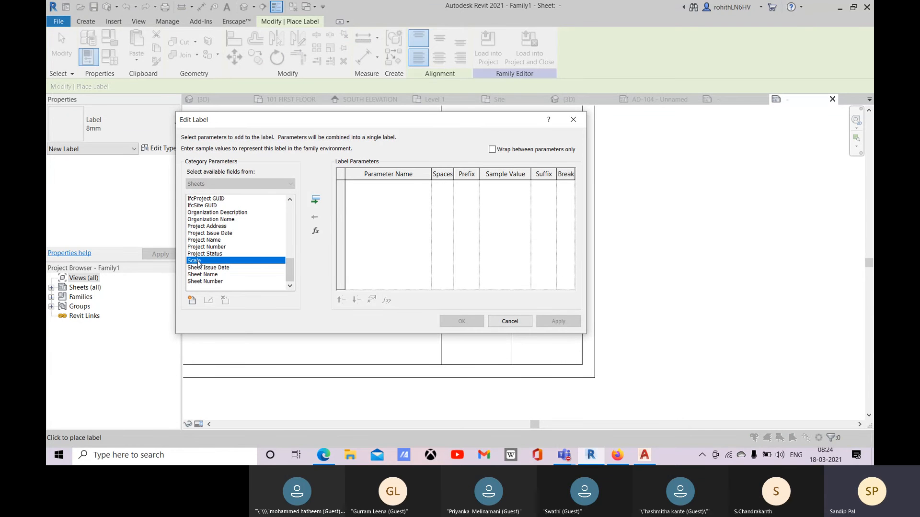
double_click(199, 263)
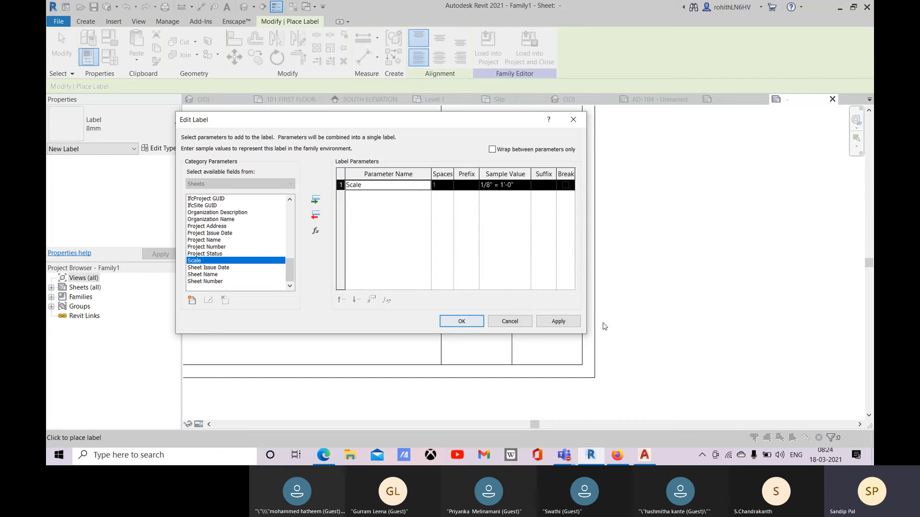
click(557, 321)
click(474, 324)
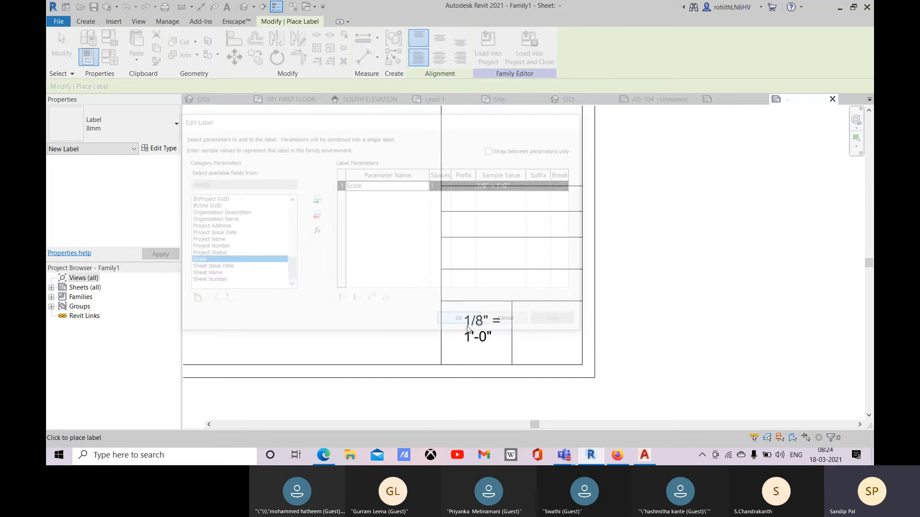
- Resize the scale label's box so its text runs on one line within the left half of the bottom cell
drag(460, 330, 446, 335)
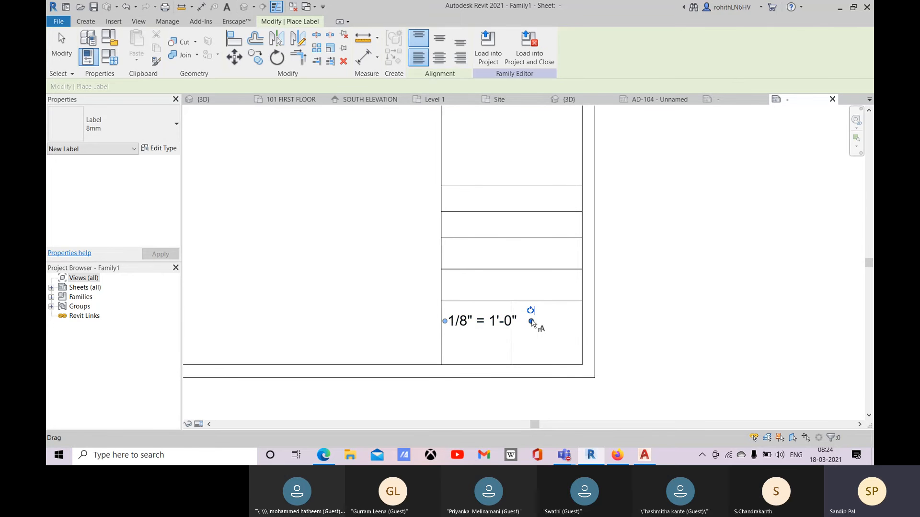
drag(531, 322, 520, 323)
drag(443, 322, 439, 322)
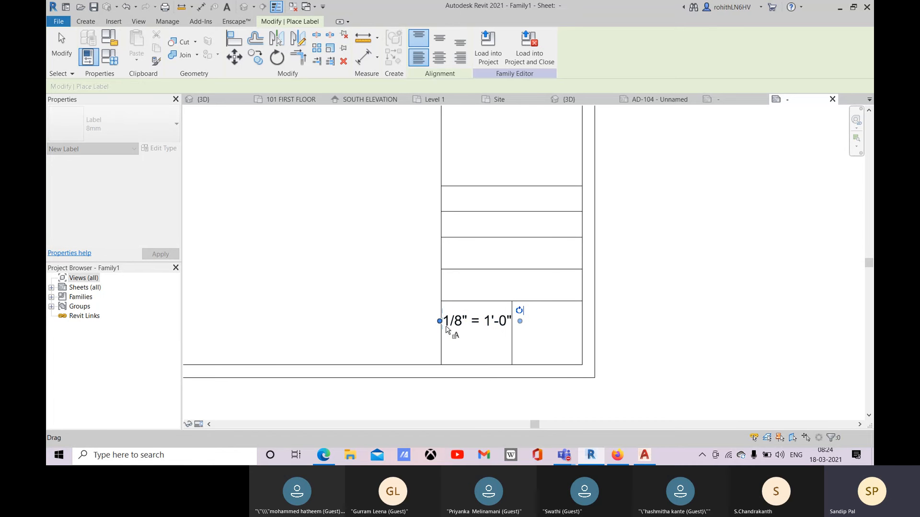
drag(521, 326, 520, 326)
click(627, 342)
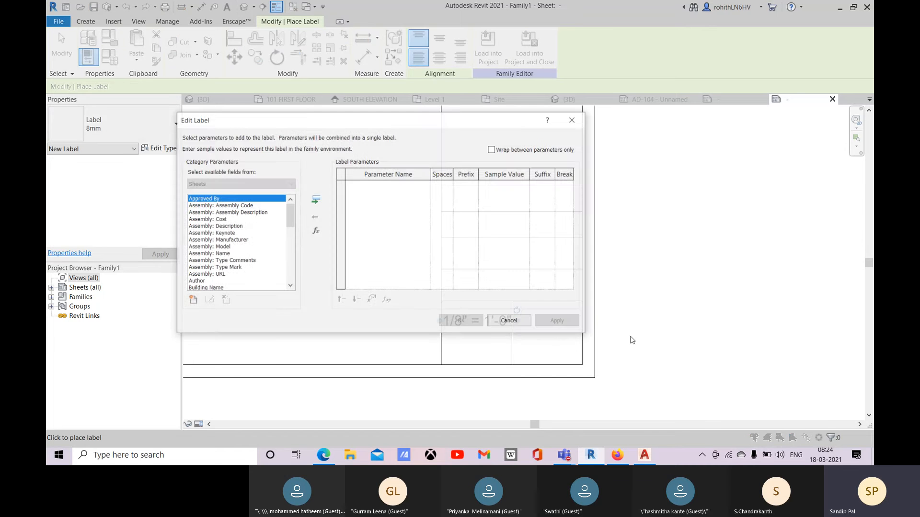
key(Escape)
- Check how the scale label fits its cell and the rest of the title column, and end label placement
scroll(594, 269, down, 2)
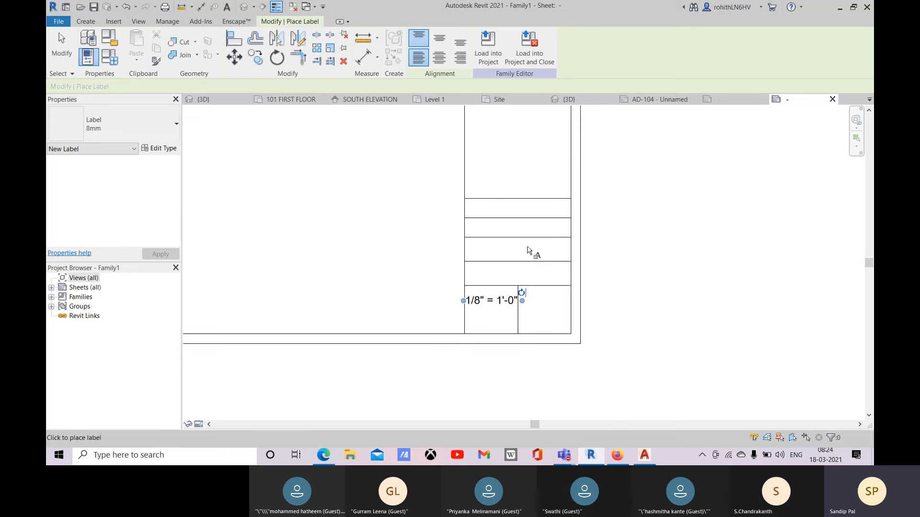
middle_drag(527, 250, 467, 261)
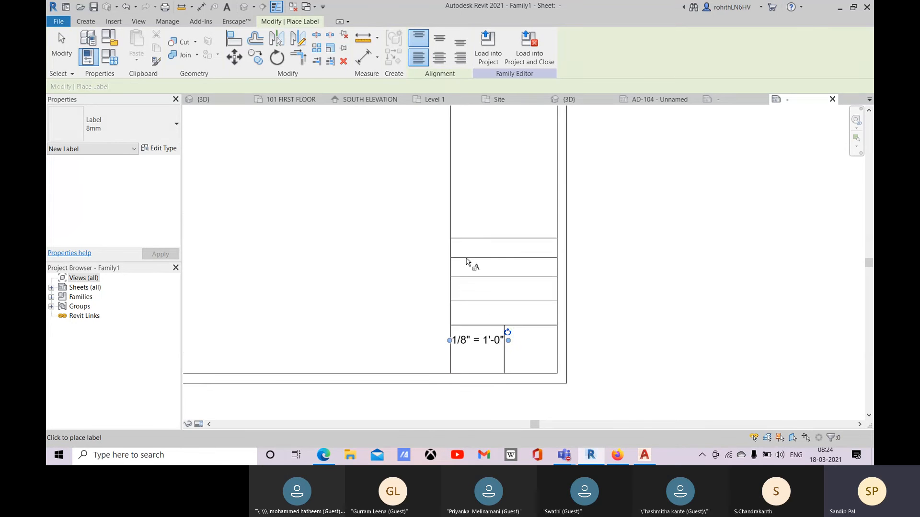
scroll(544, 365, up, 2)
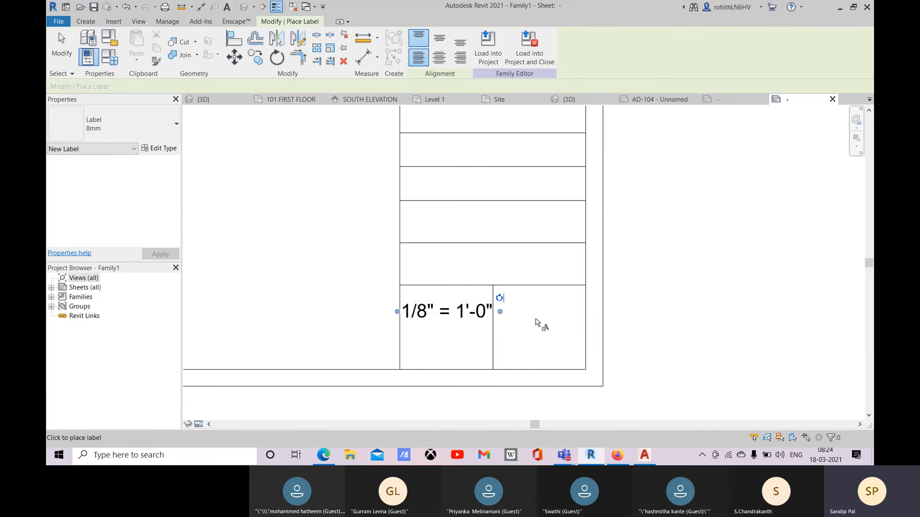
scroll(444, 242, down, 2)
right_click(623, 200)
click(631, 205)
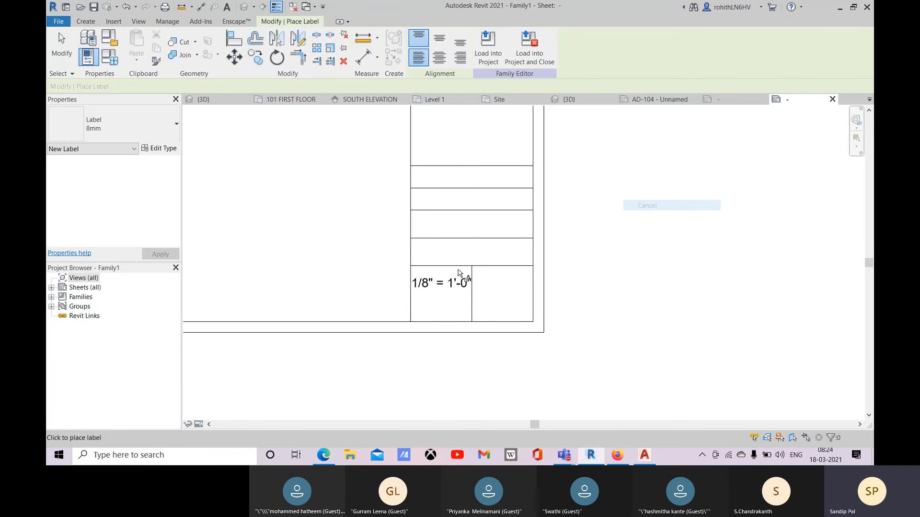
right_click(627, 232)
click(641, 234)
scroll(439, 292, down, 4)
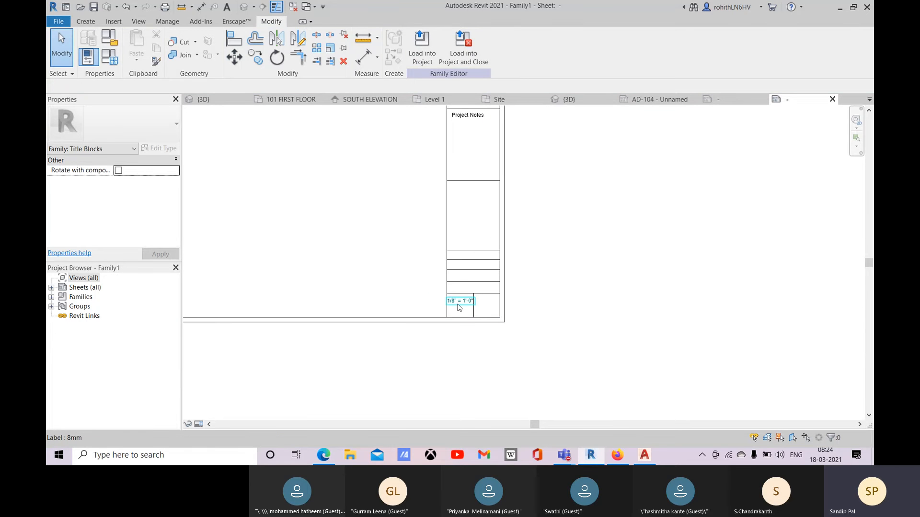
- Review the scale label's type properties, including its text size, and close them without changes
click(459, 304)
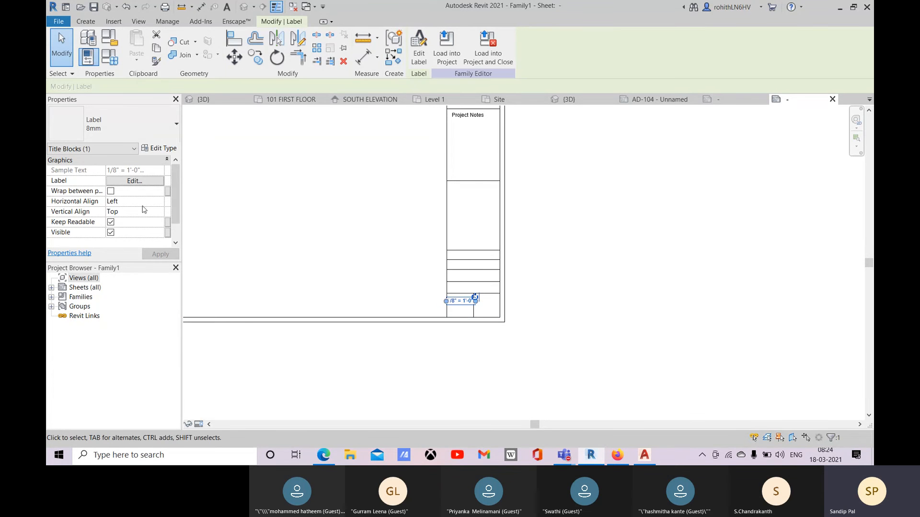
click(163, 149)
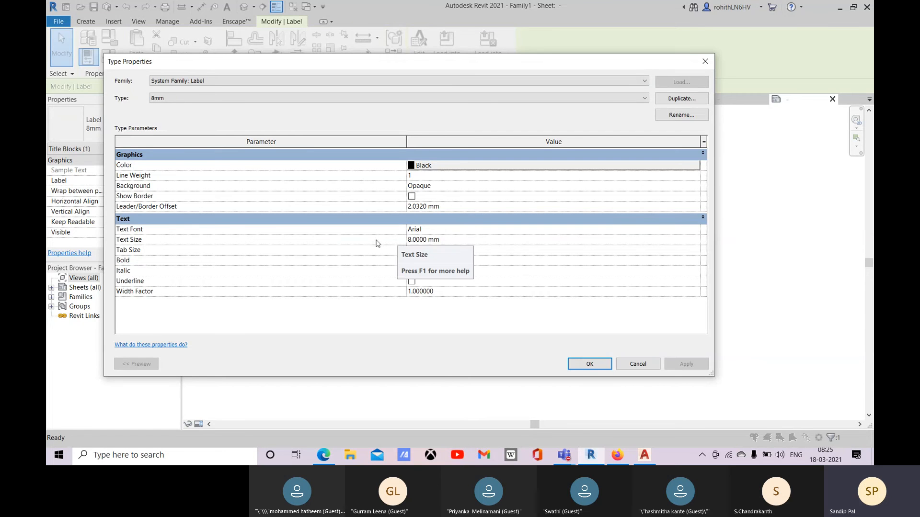
click(590, 364)
scroll(462, 372, down, 3)
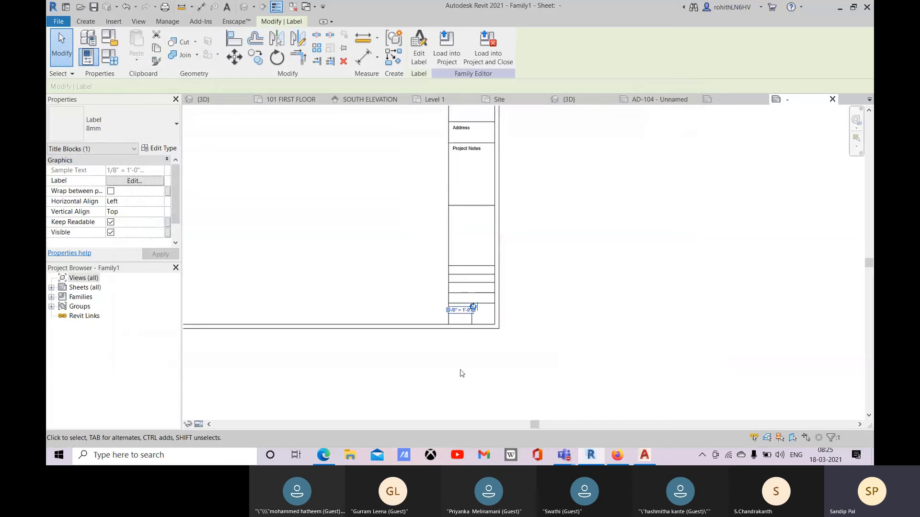
scroll(464, 336, up, 5)
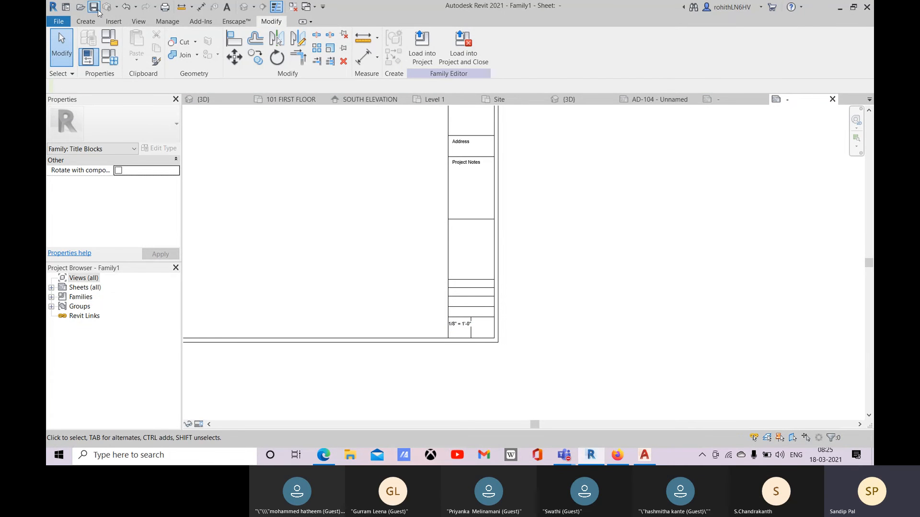
- Load the title block family into Project1 only
click(422, 55)
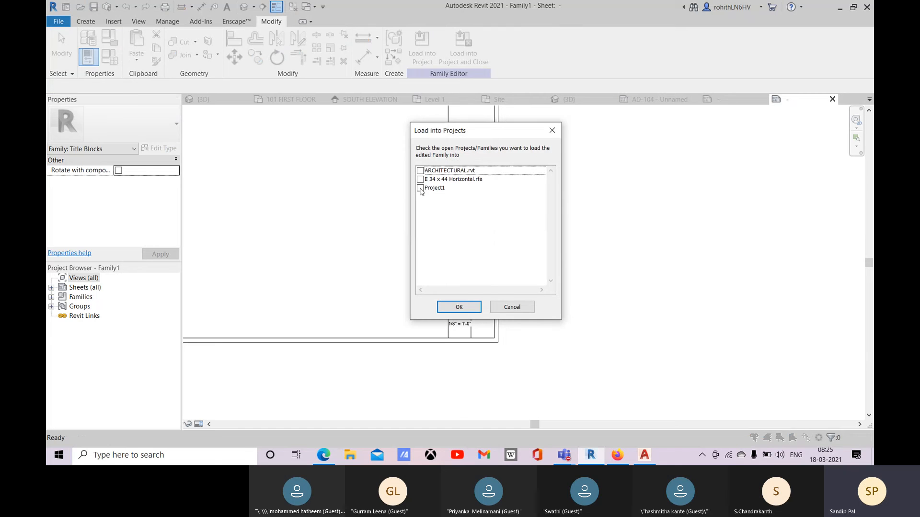
click(420, 189)
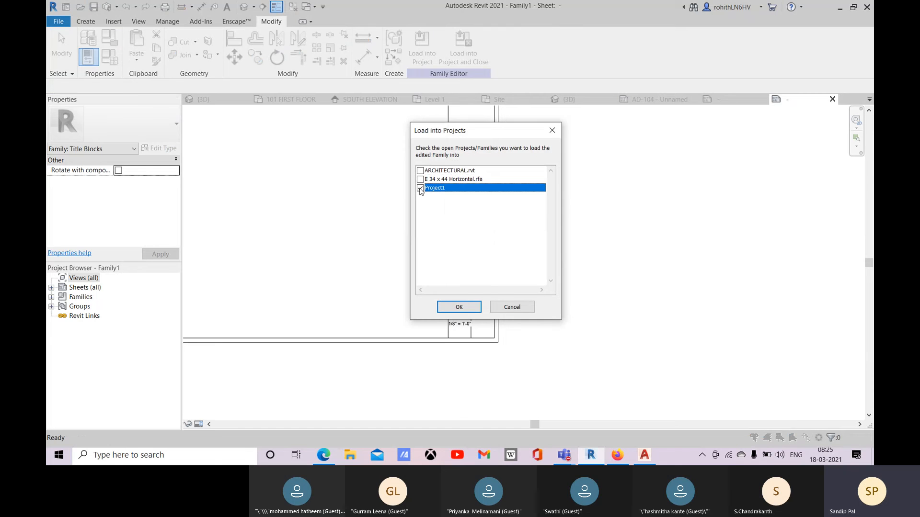
click(458, 308)
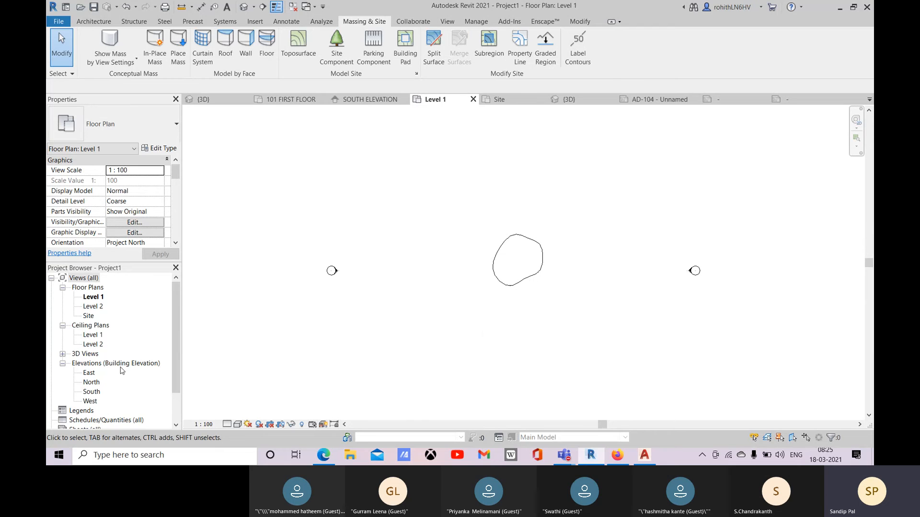
- Create a new sheet in Project1 using the Family1 title block
scroll(72, 402, down, 2)
click(77, 392)
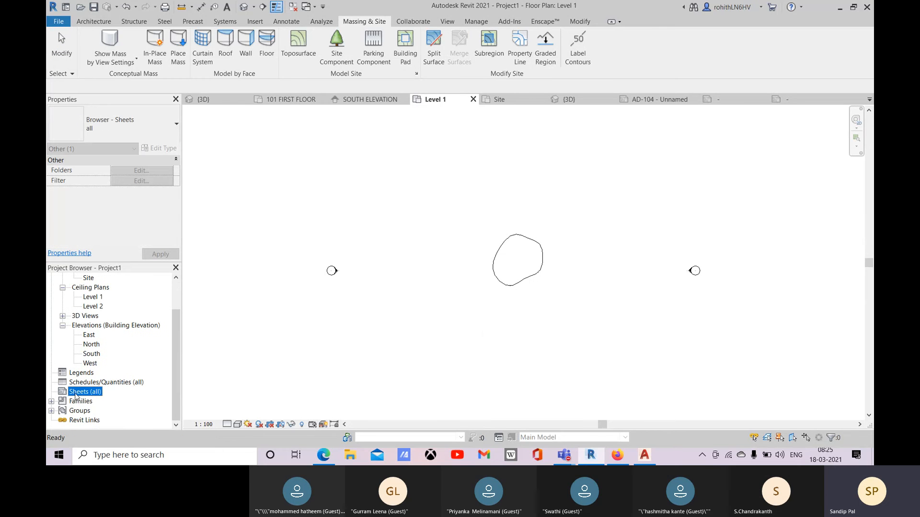
right_click(77, 397)
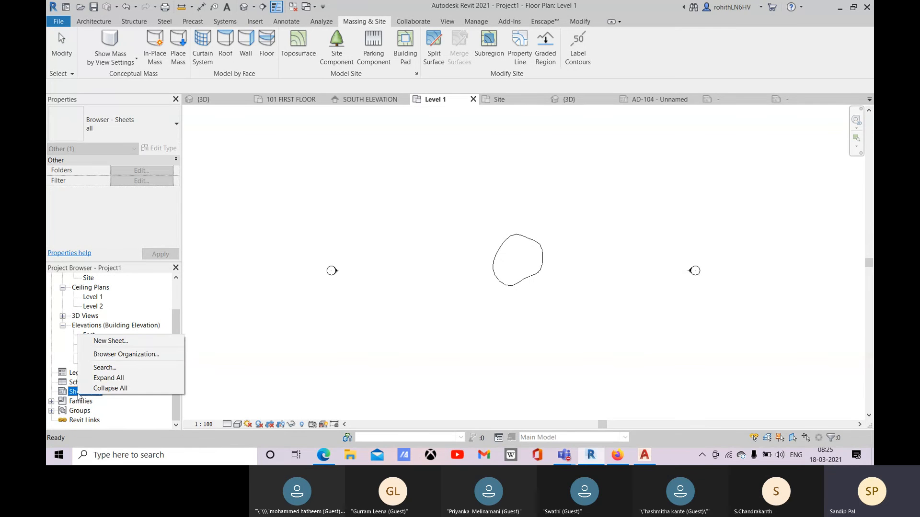
click(105, 341)
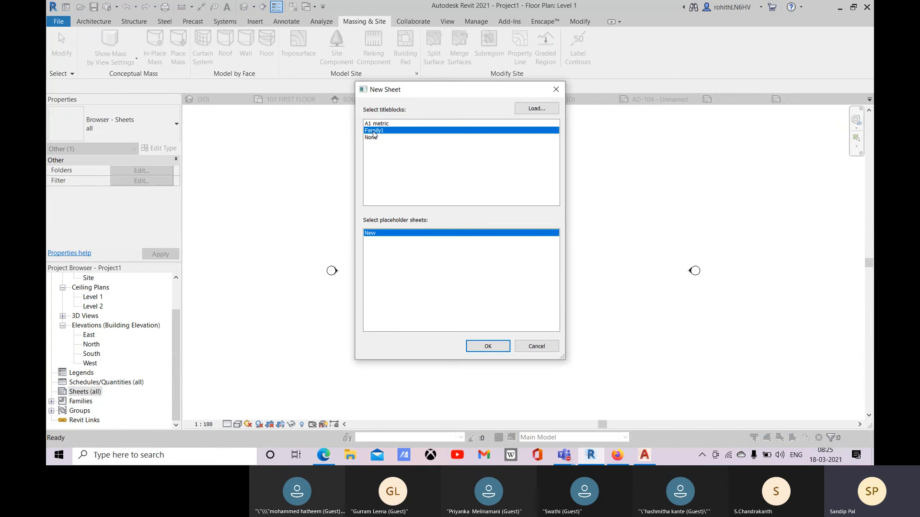
click(487, 346)
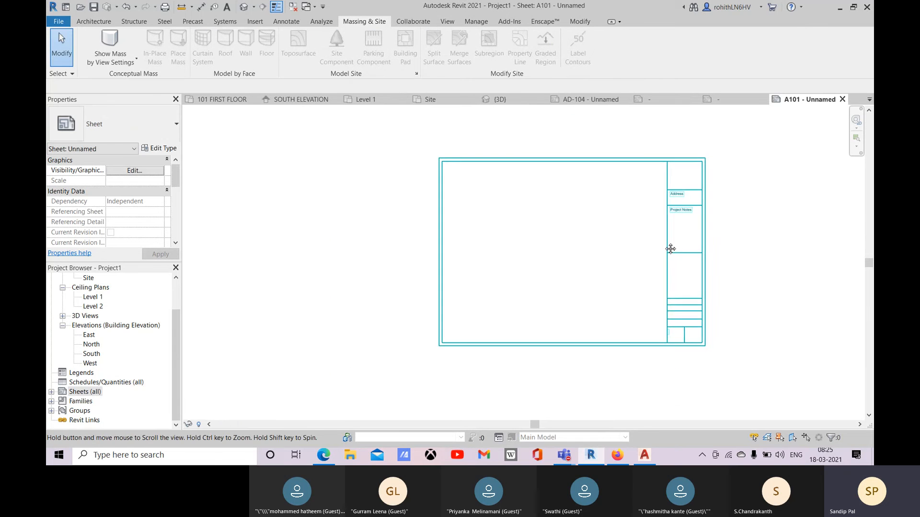
- Place the Level 1 floor plan on the new sheet, inside the drawing area beside the title column, and deselect it
scroll(490, 278, down, 2)
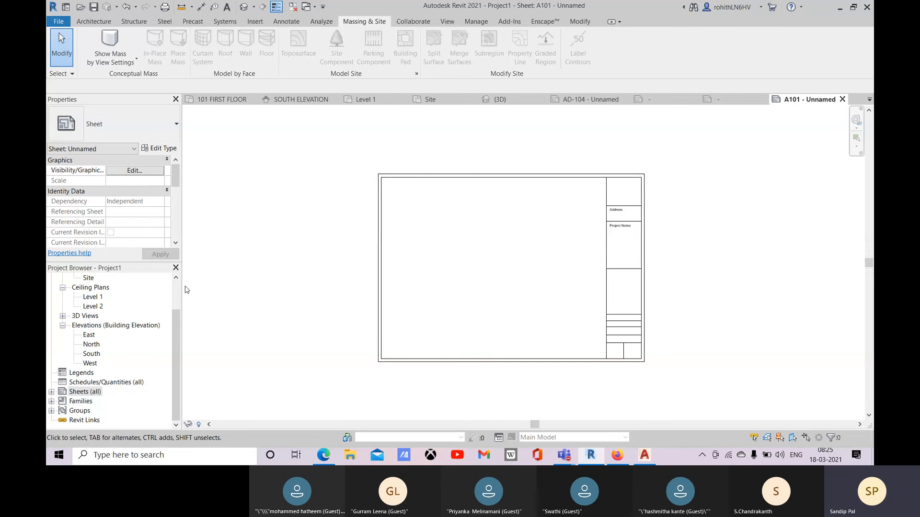
scroll(120, 306, up, 1)
click(92, 297)
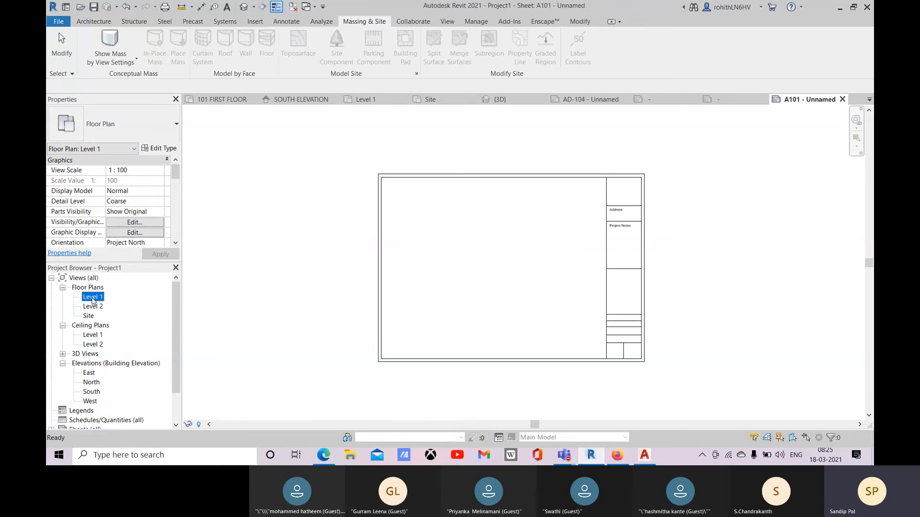
drag(92, 298, 423, 213)
click(473, 265)
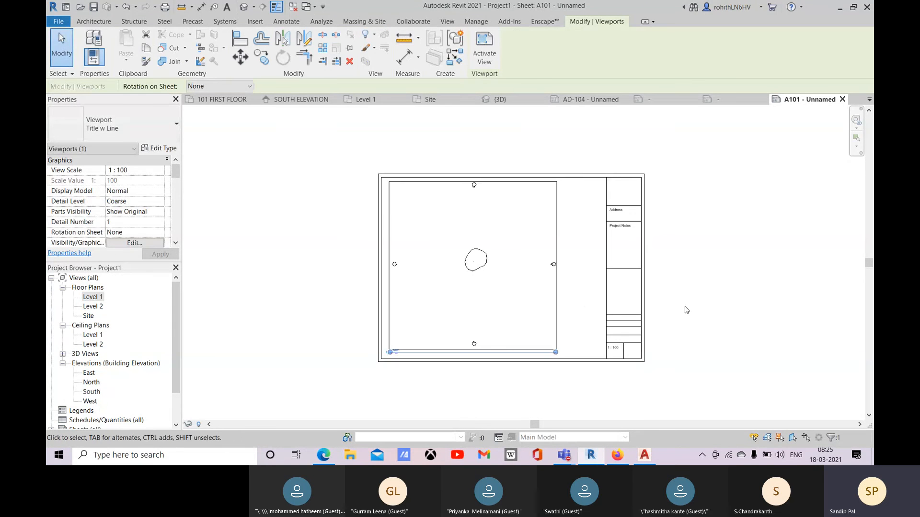
click(661, 341)
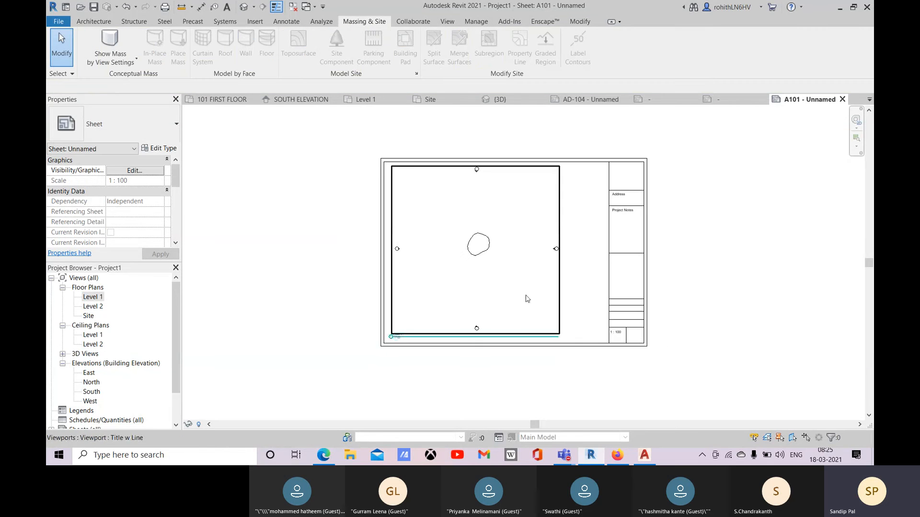
- Inspect the viewport title and the scale value in the bottom cell of the sheet's title column
scroll(468, 338, up, 2)
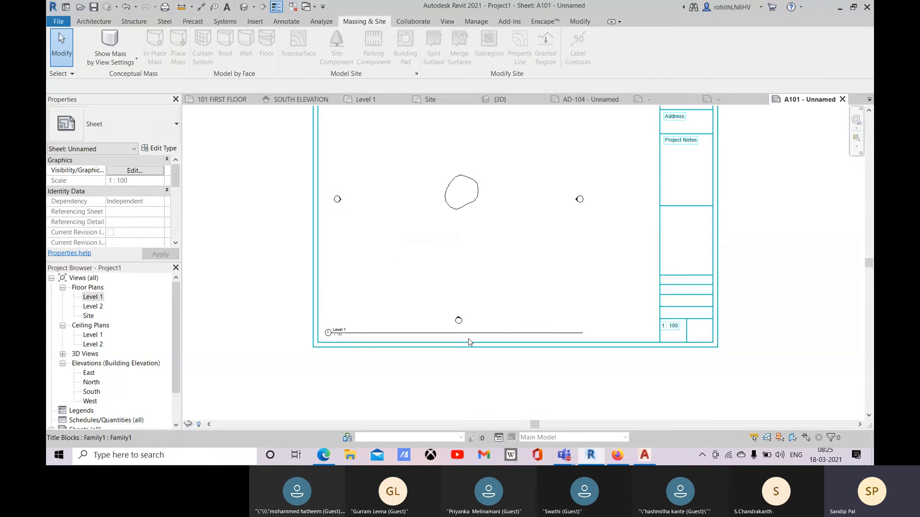
scroll(342, 341, up, 3)
scroll(488, 337, down, 4)
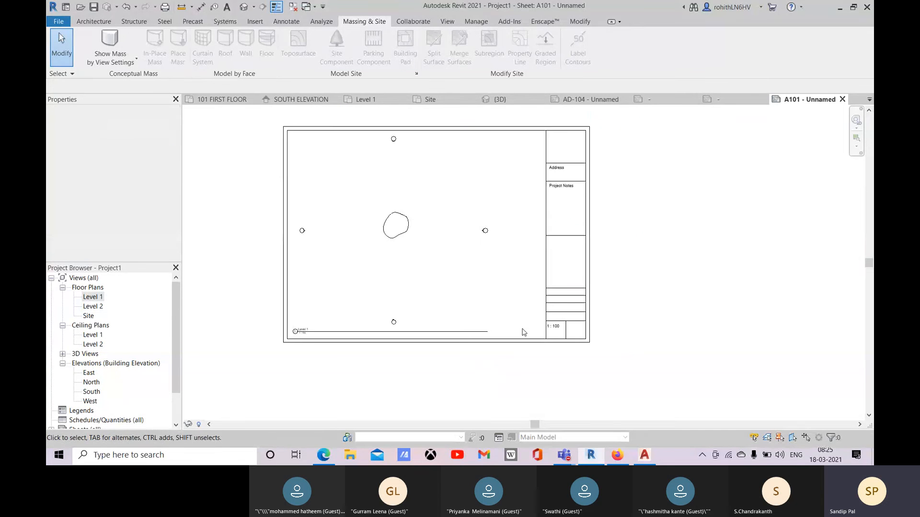
scroll(561, 328, up, 3)
scroll(561, 329, up, 2)
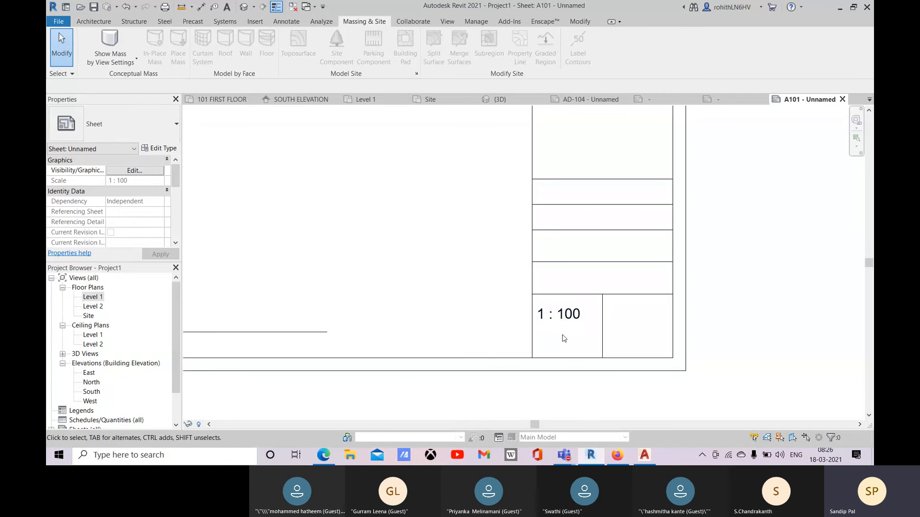
scroll(564, 330, down, 1)
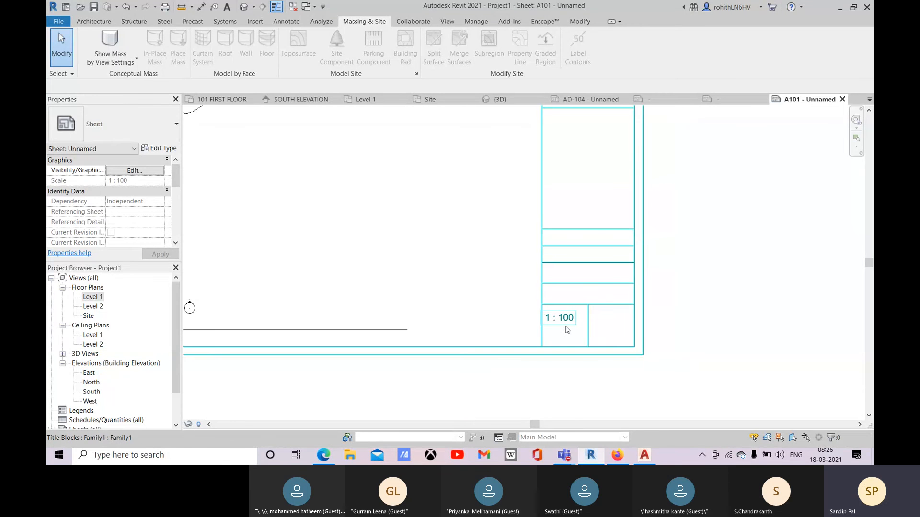
- Inspect the scale label in the Family1 title block family for comparison, and return to sheet A101
double_click(567, 330)
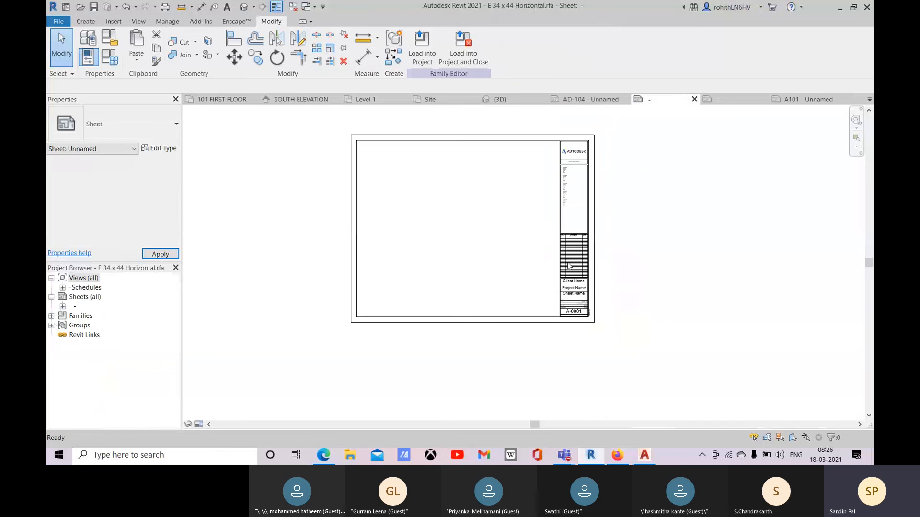
scroll(454, 328, up, 3)
click(457, 325)
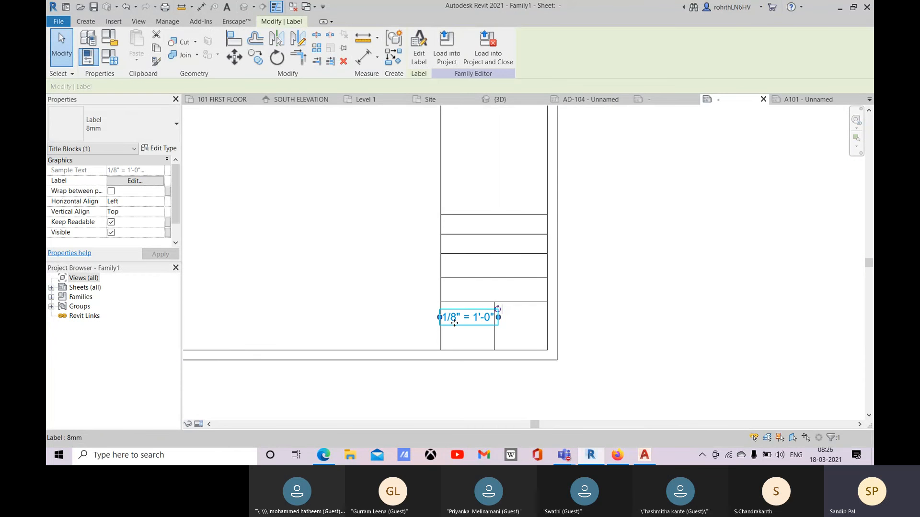
scroll(489, 340, down, 3)
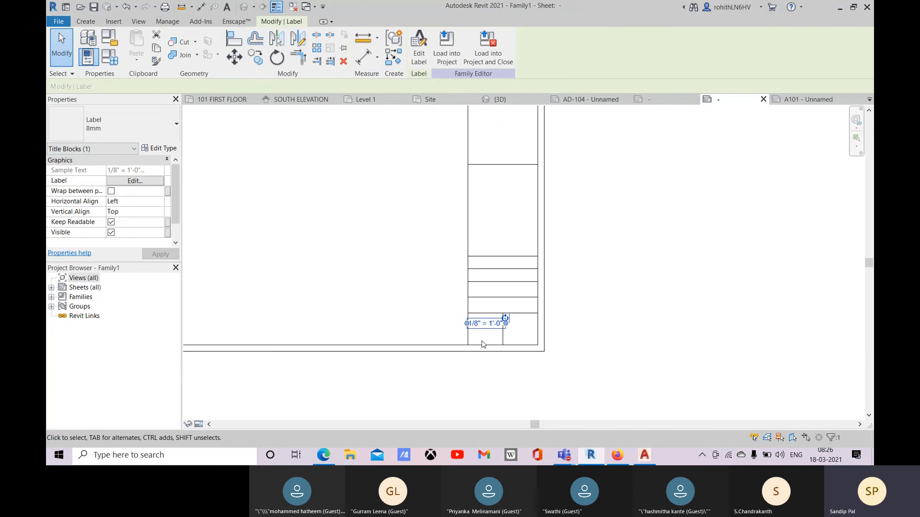
click(798, 100)
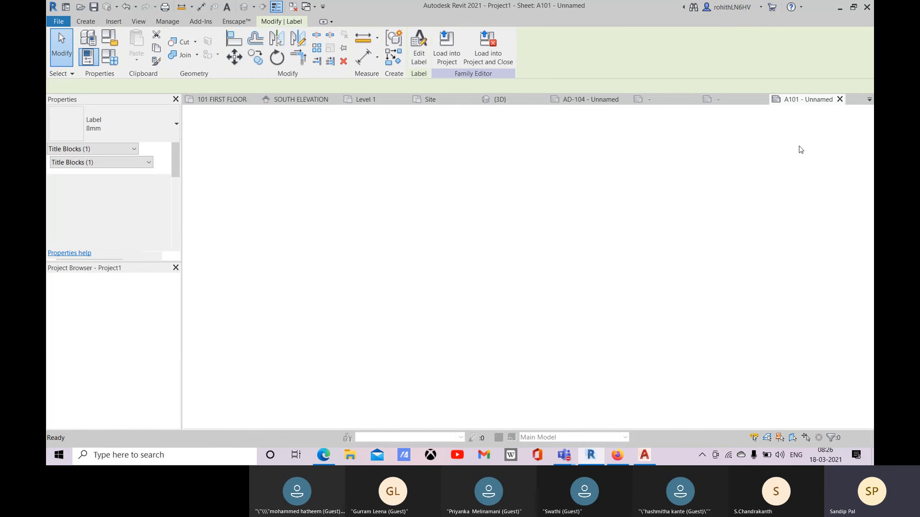
- Activate the Level 1 viewport on the sheet and set its view scale to 1 : 50
scroll(316, 302, down, 3)
scroll(374, 255, up, 2)
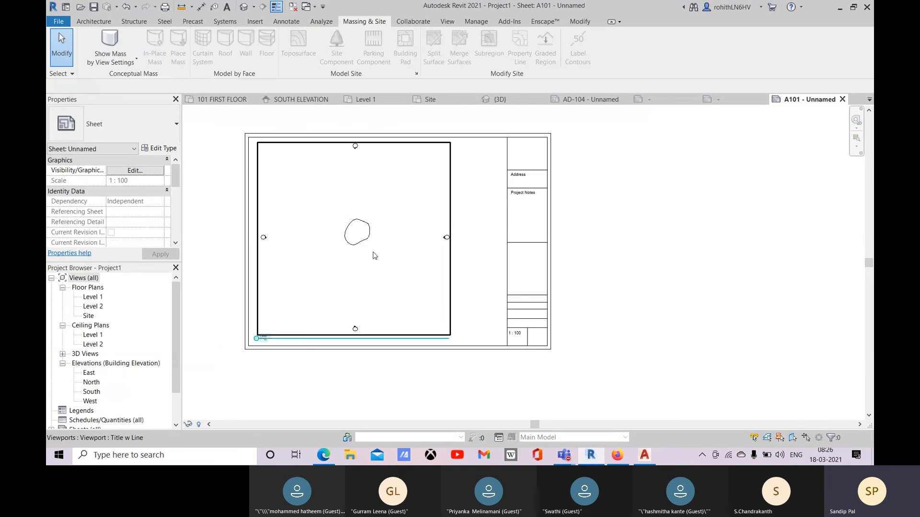
scroll(266, 335, up, 2)
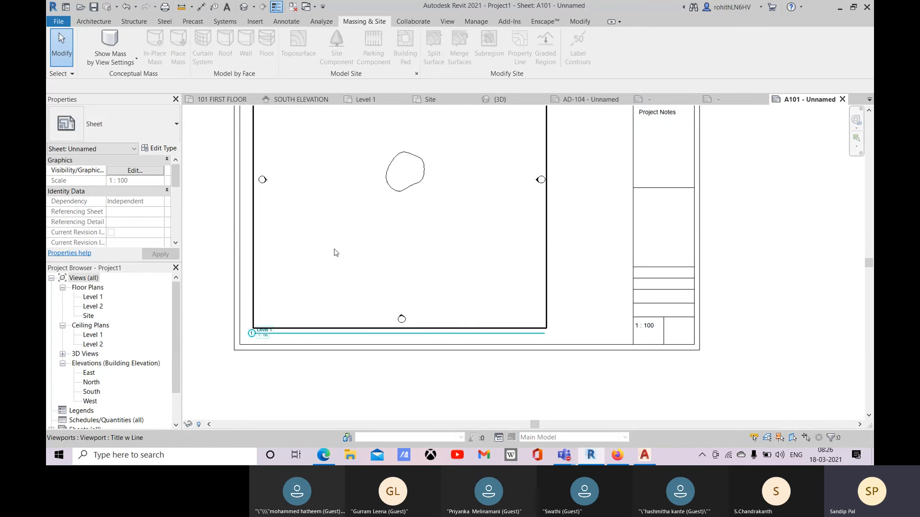
scroll(337, 242, down, 1)
double_click(340, 235)
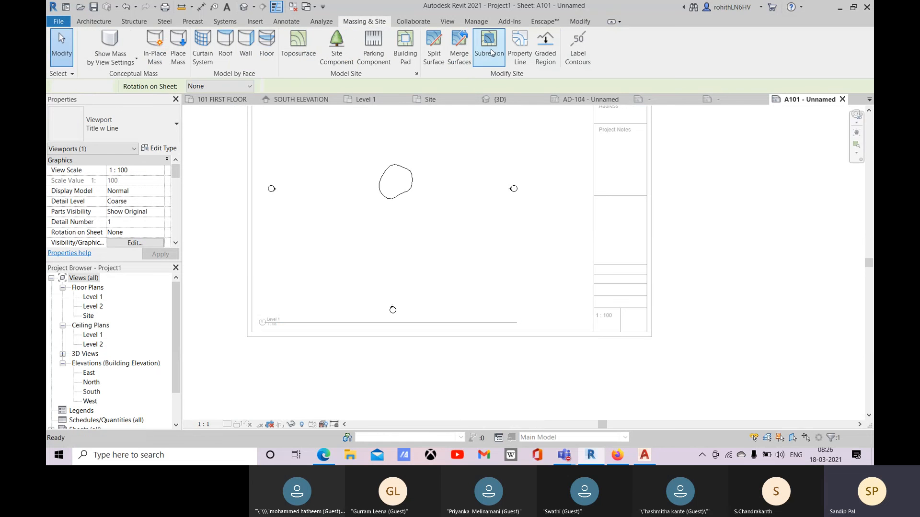
click(204, 425)
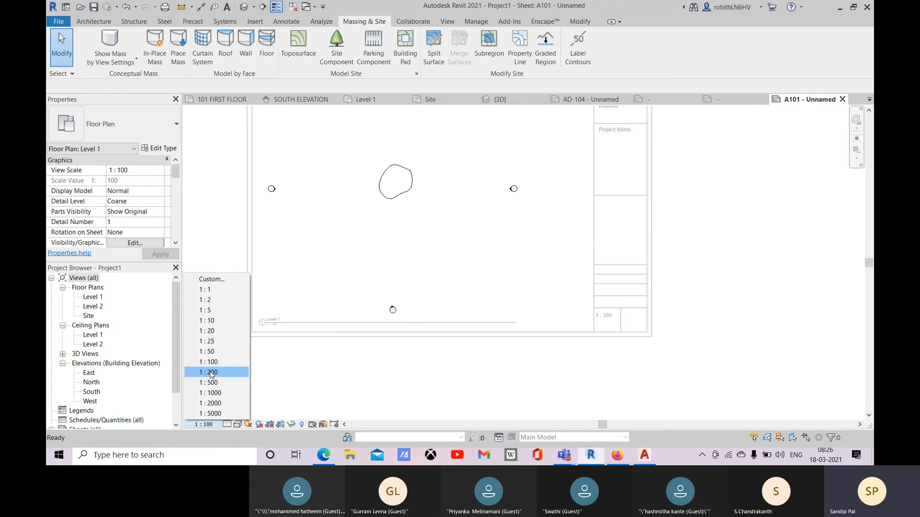
click(209, 352)
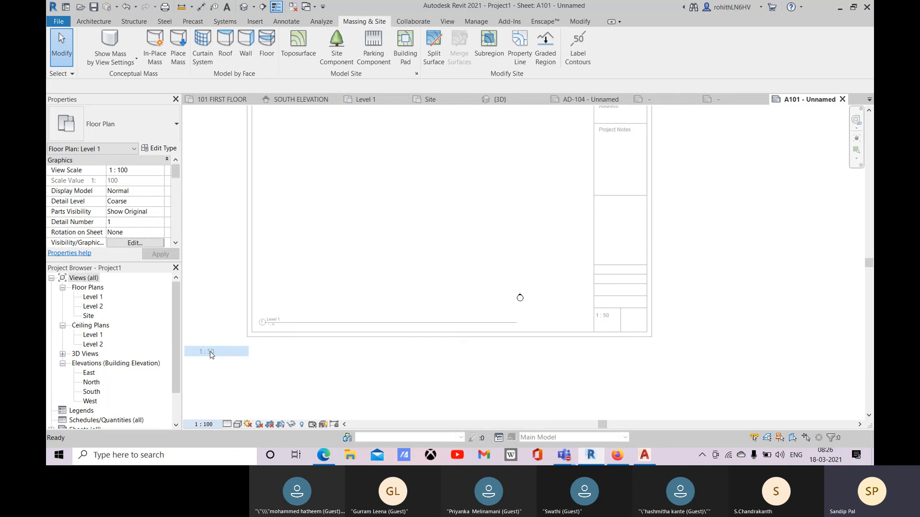
scroll(367, 371, down, 3)
scroll(286, 363, down, 2)
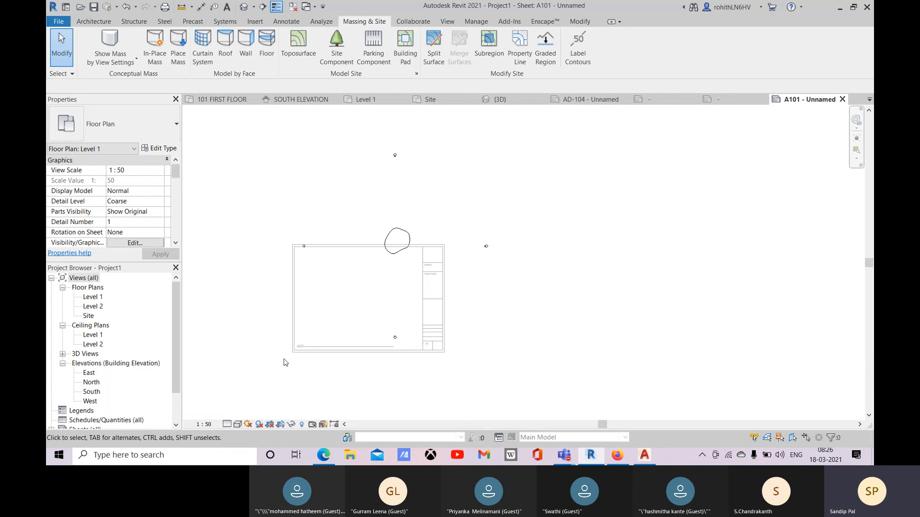
- Set the active Level 1 view's scale to 1 : 200 and check the scale label in the title block
click(205, 426)
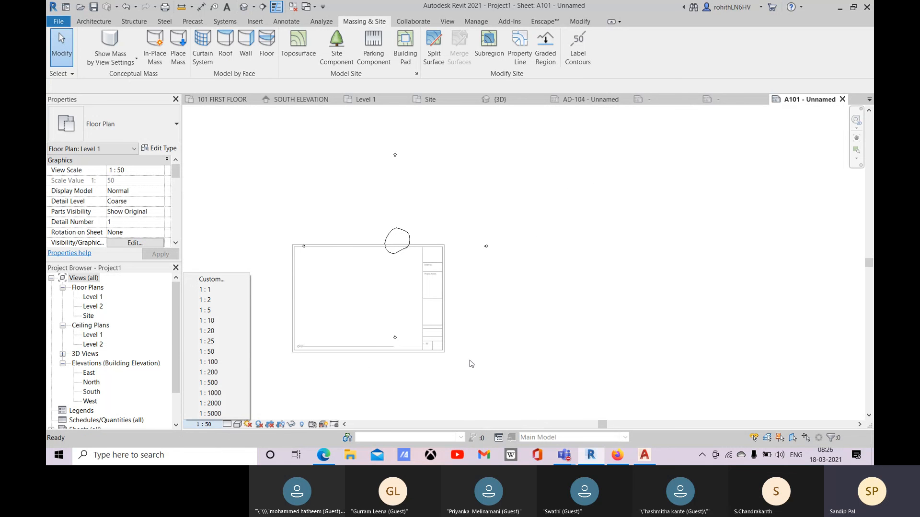
click(341, 397)
scroll(384, 335, up, 5)
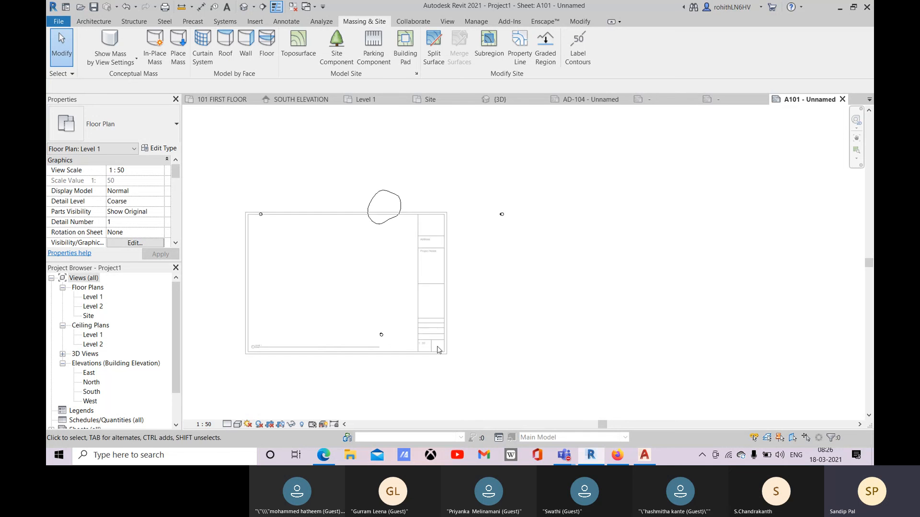
click(203, 425)
click(213, 375)
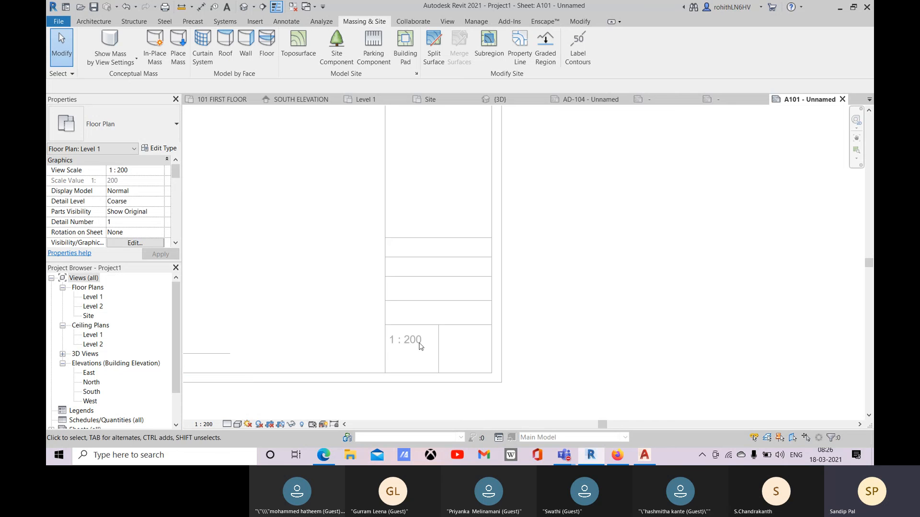
scroll(410, 348, down, 5)
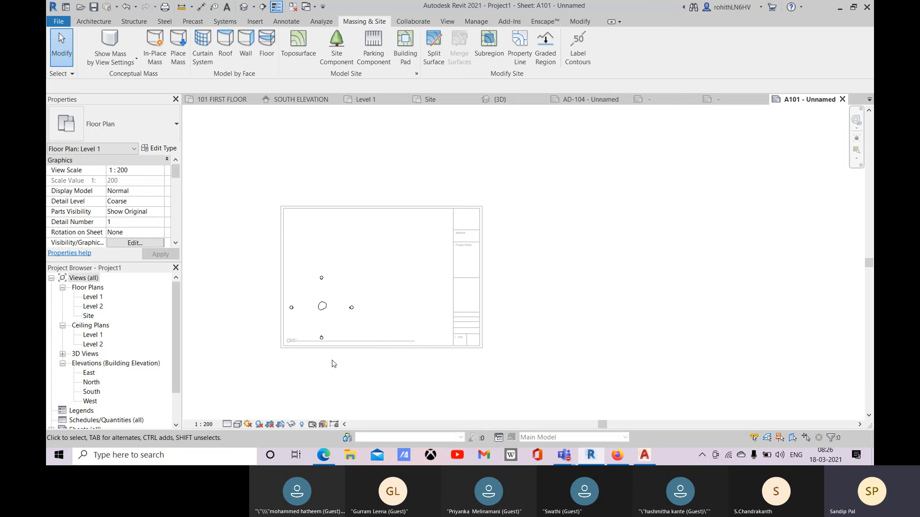
- Deactivate the Level 1 view and move its viewport to the upper-left corner of the sheet's drawing area
double_click(540, 264)
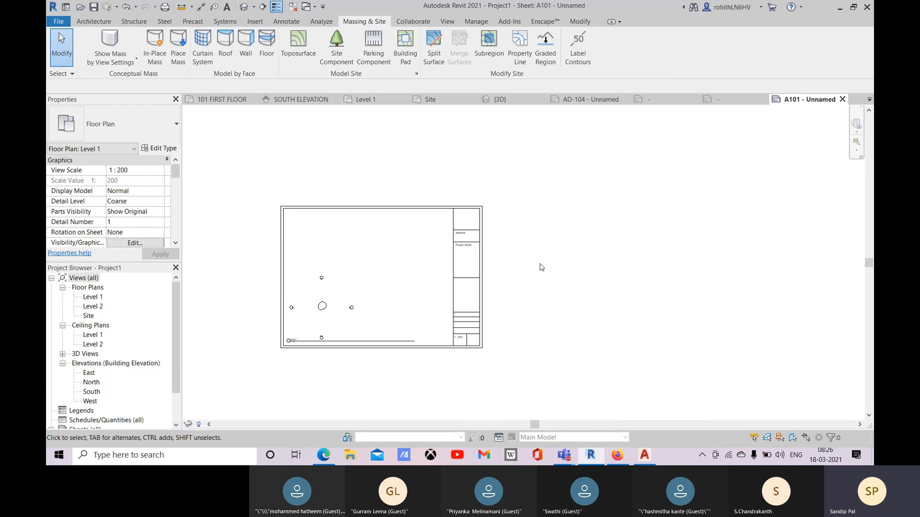
click(322, 304)
drag(323, 304, 319, 238)
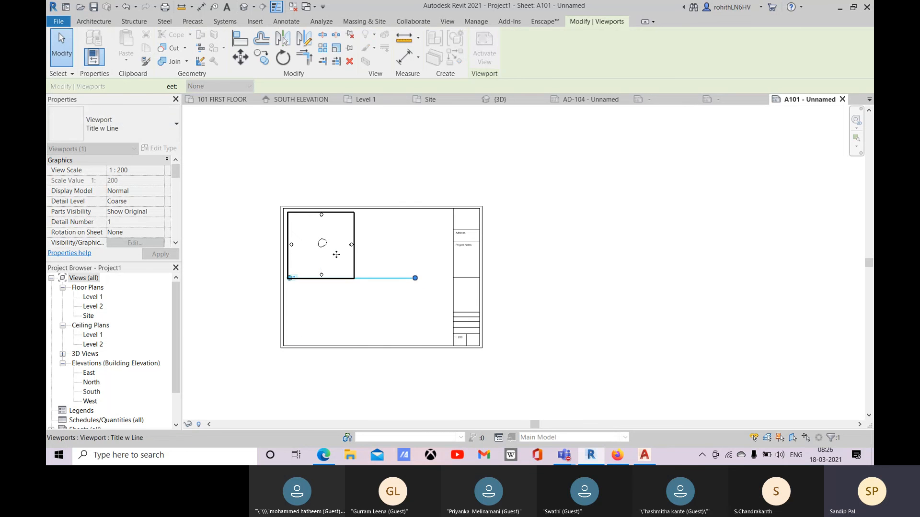
- Review the available title types for the Level 1 viewport and choose Title w Line
scroll(371, 294, up, 2)
scroll(353, 259, up, 2)
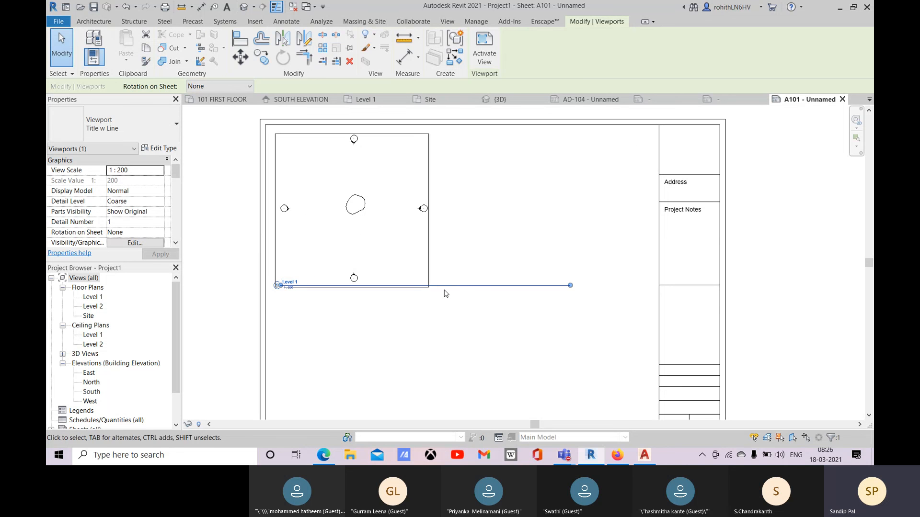
middle_drag(292, 312, 309, 309)
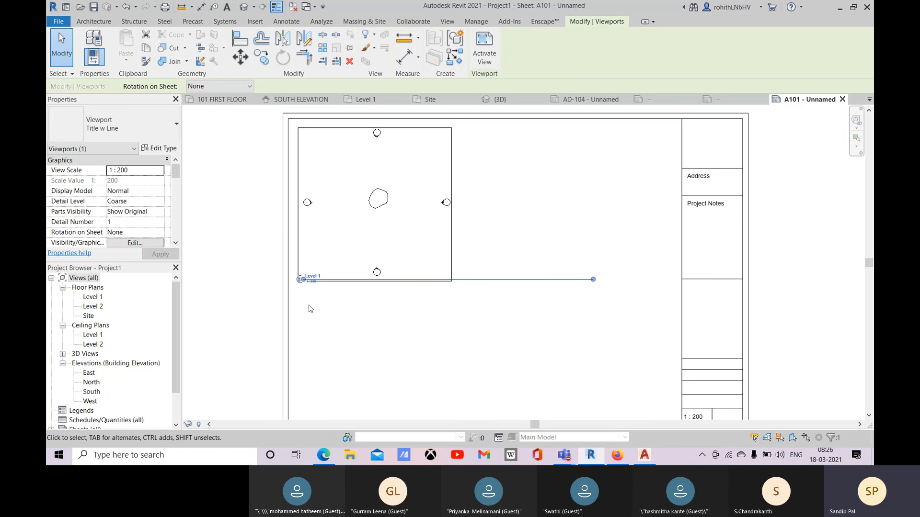
click(144, 137)
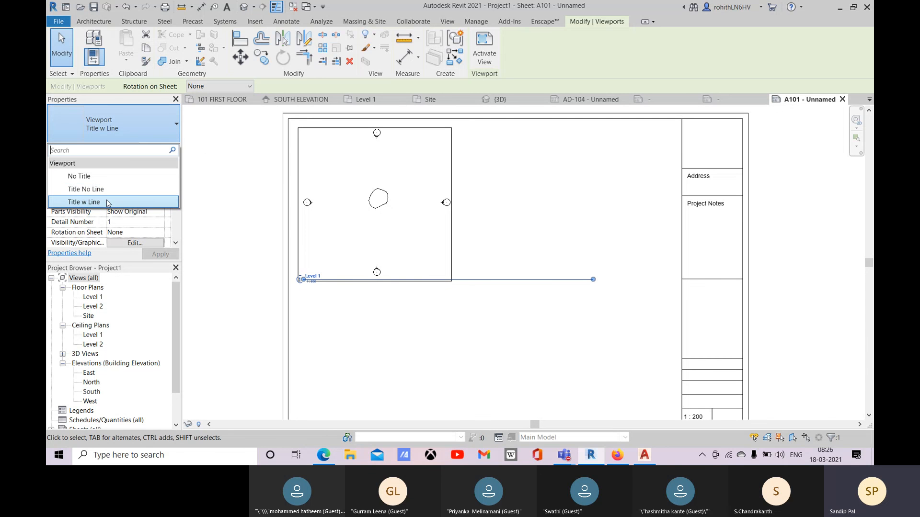
click(73, 202)
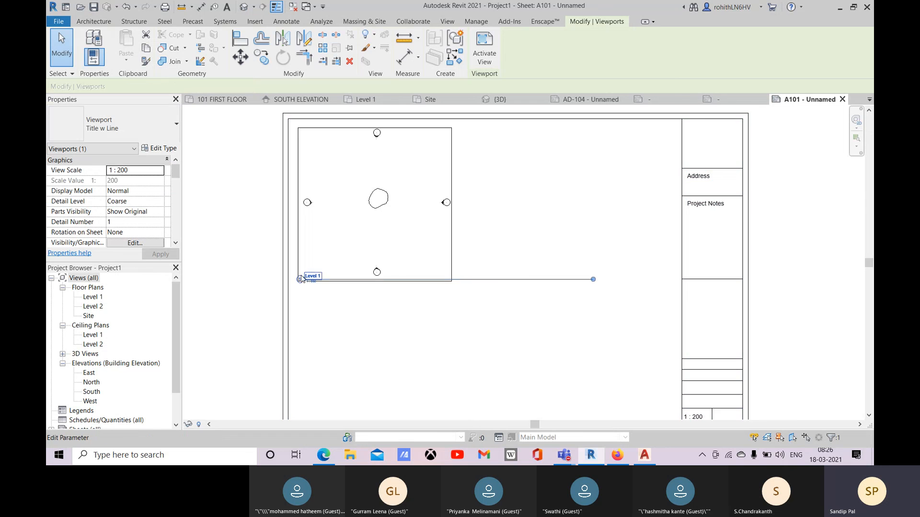
- Shorten the Level 1 viewport's title line so it ends just past the view name, and deselect the viewport
scroll(343, 290, up, 2)
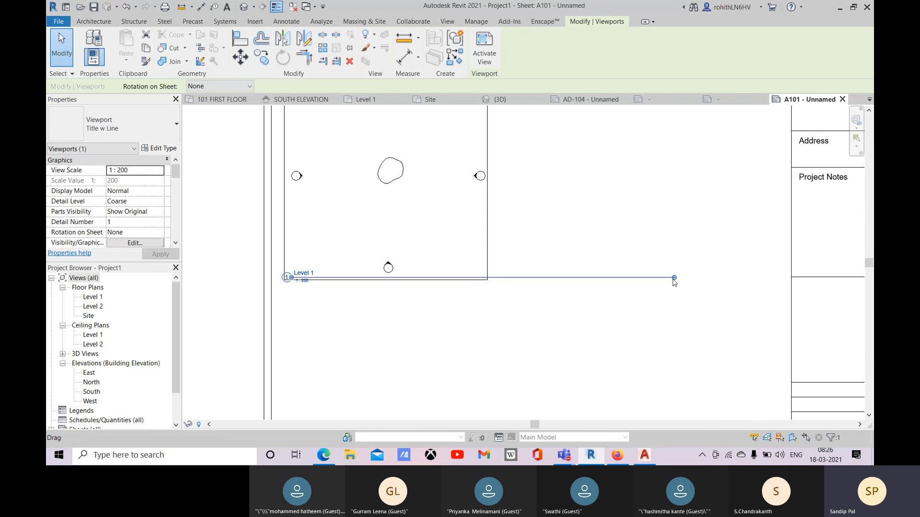
drag(674, 277, 600, 277)
drag(603, 283, 341, 293)
click(368, 316)
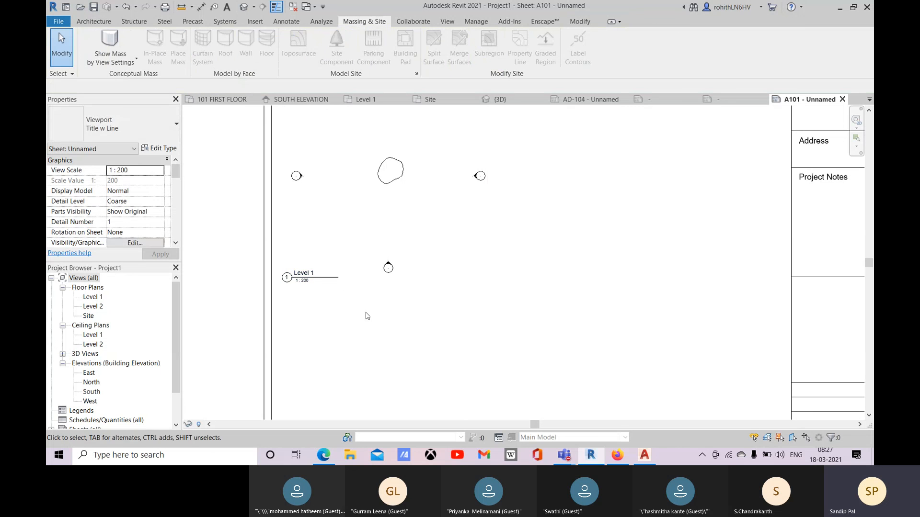
- Move the Level 1 view title slightly down so it sits clear below the view, and check the whole sheet
click(320, 278)
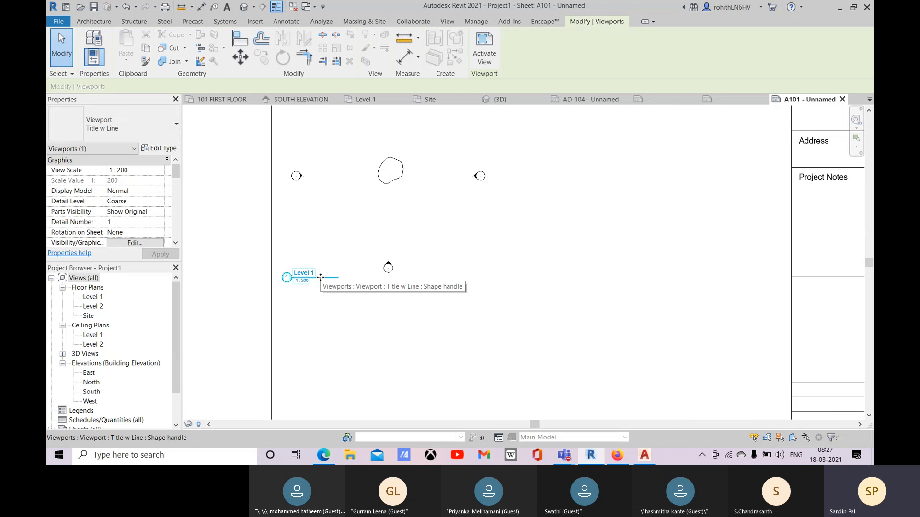
drag(321, 278, 320, 291)
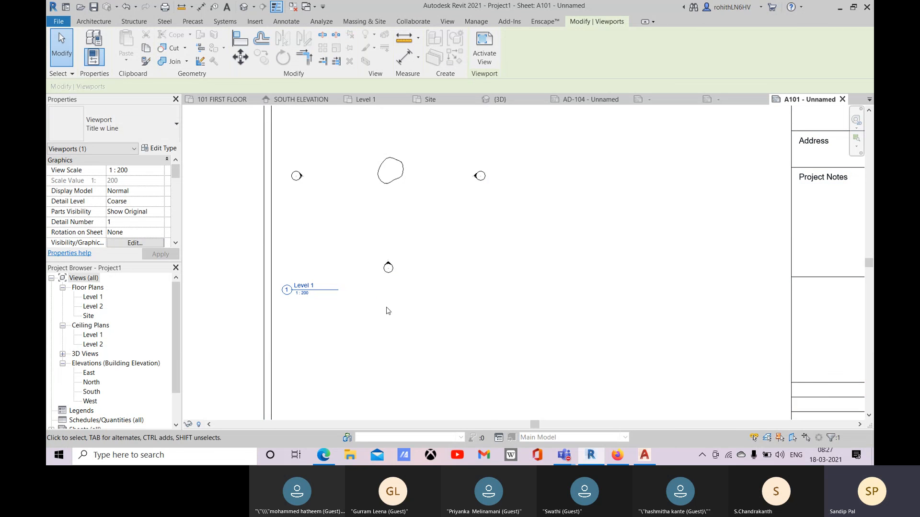
scroll(283, 296, down, 2)
click(235, 277)
scroll(462, 302, down, 2)
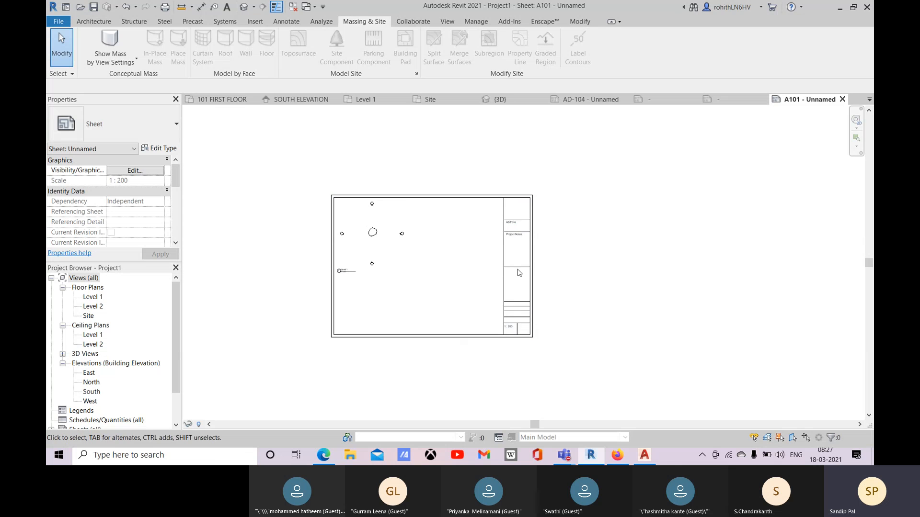
scroll(524, 259, up, 2)
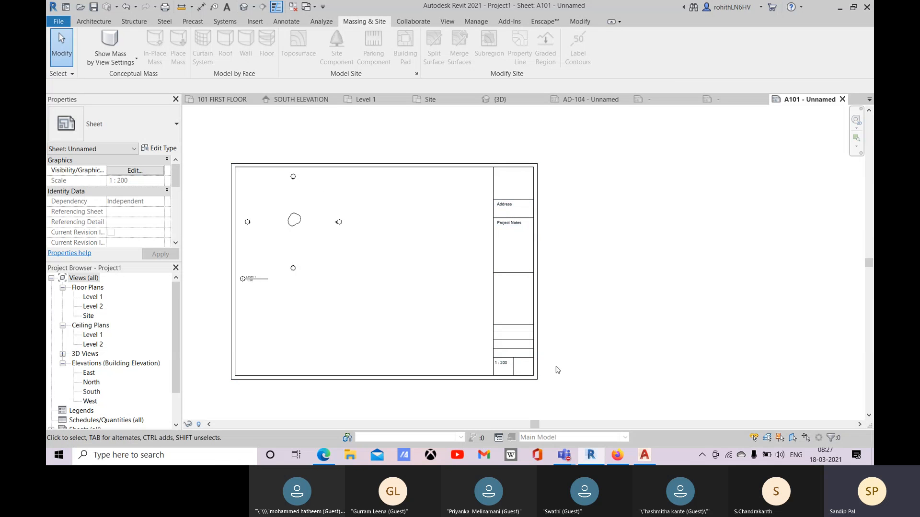
middle_drag(573, 354, 576, 352)
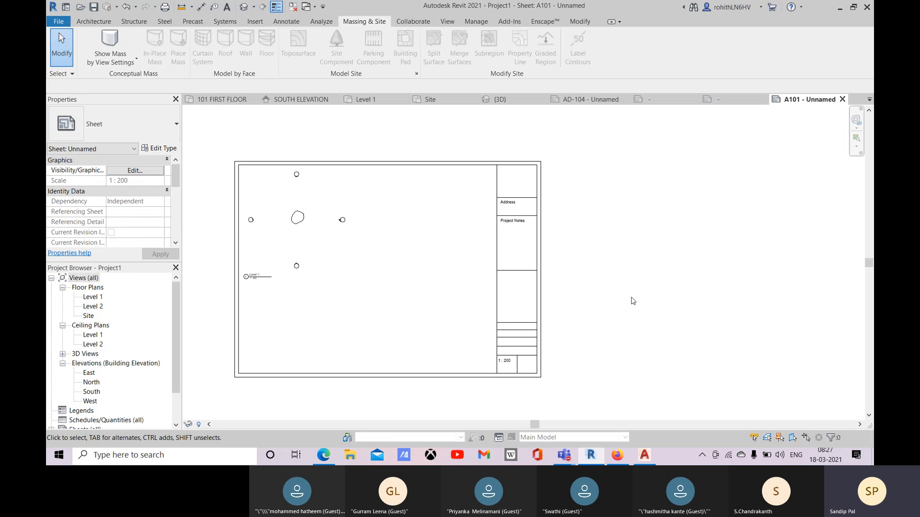
mouse_move(565, 455)
mouse_move(634, 398)
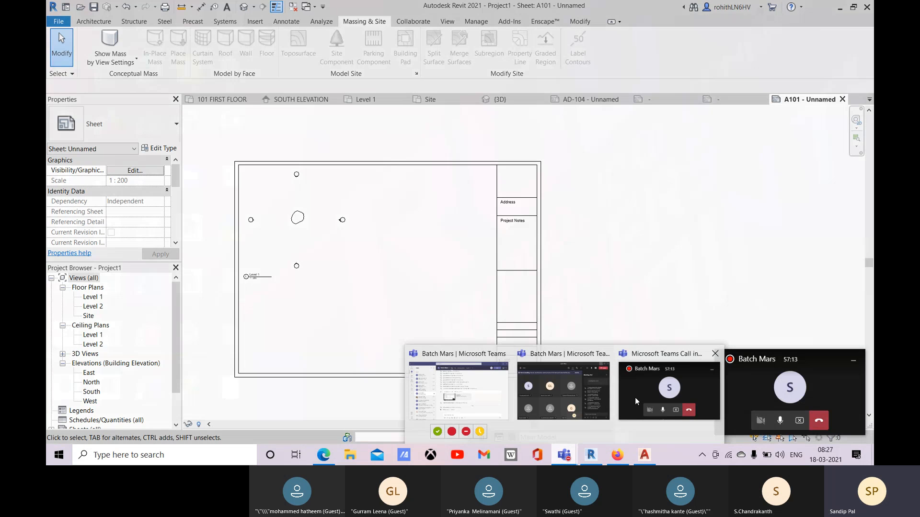